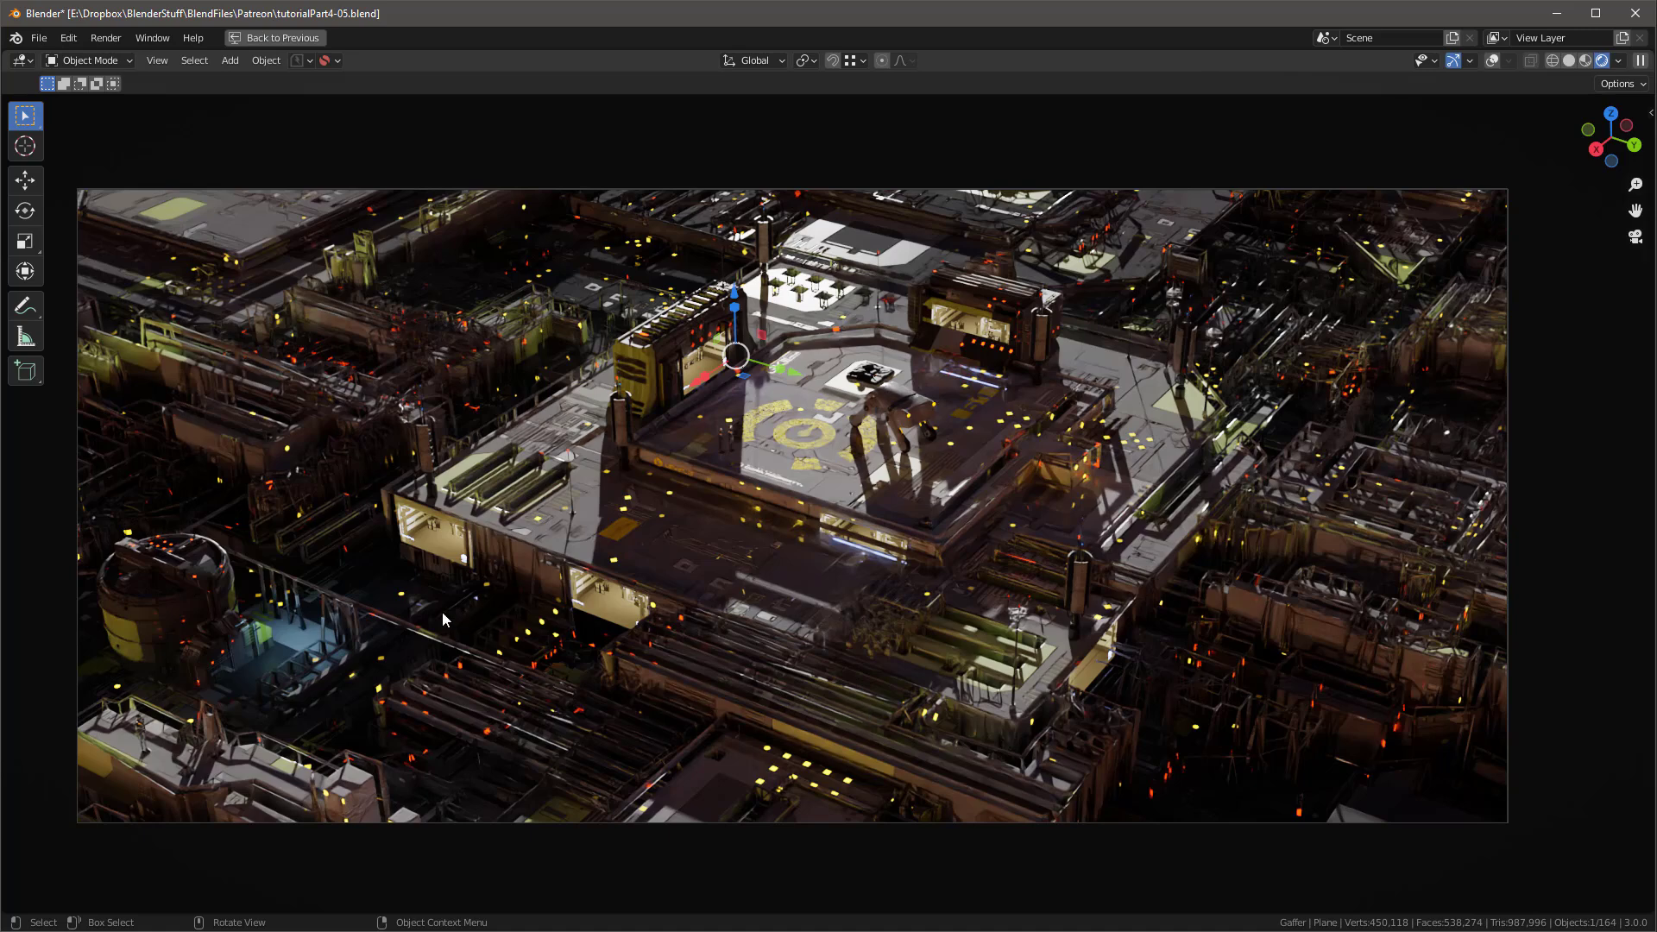
Step: Restore the maximized viewport to the full layout, open the Compositing workspace and widen the properties editor
key("ctrl+space")
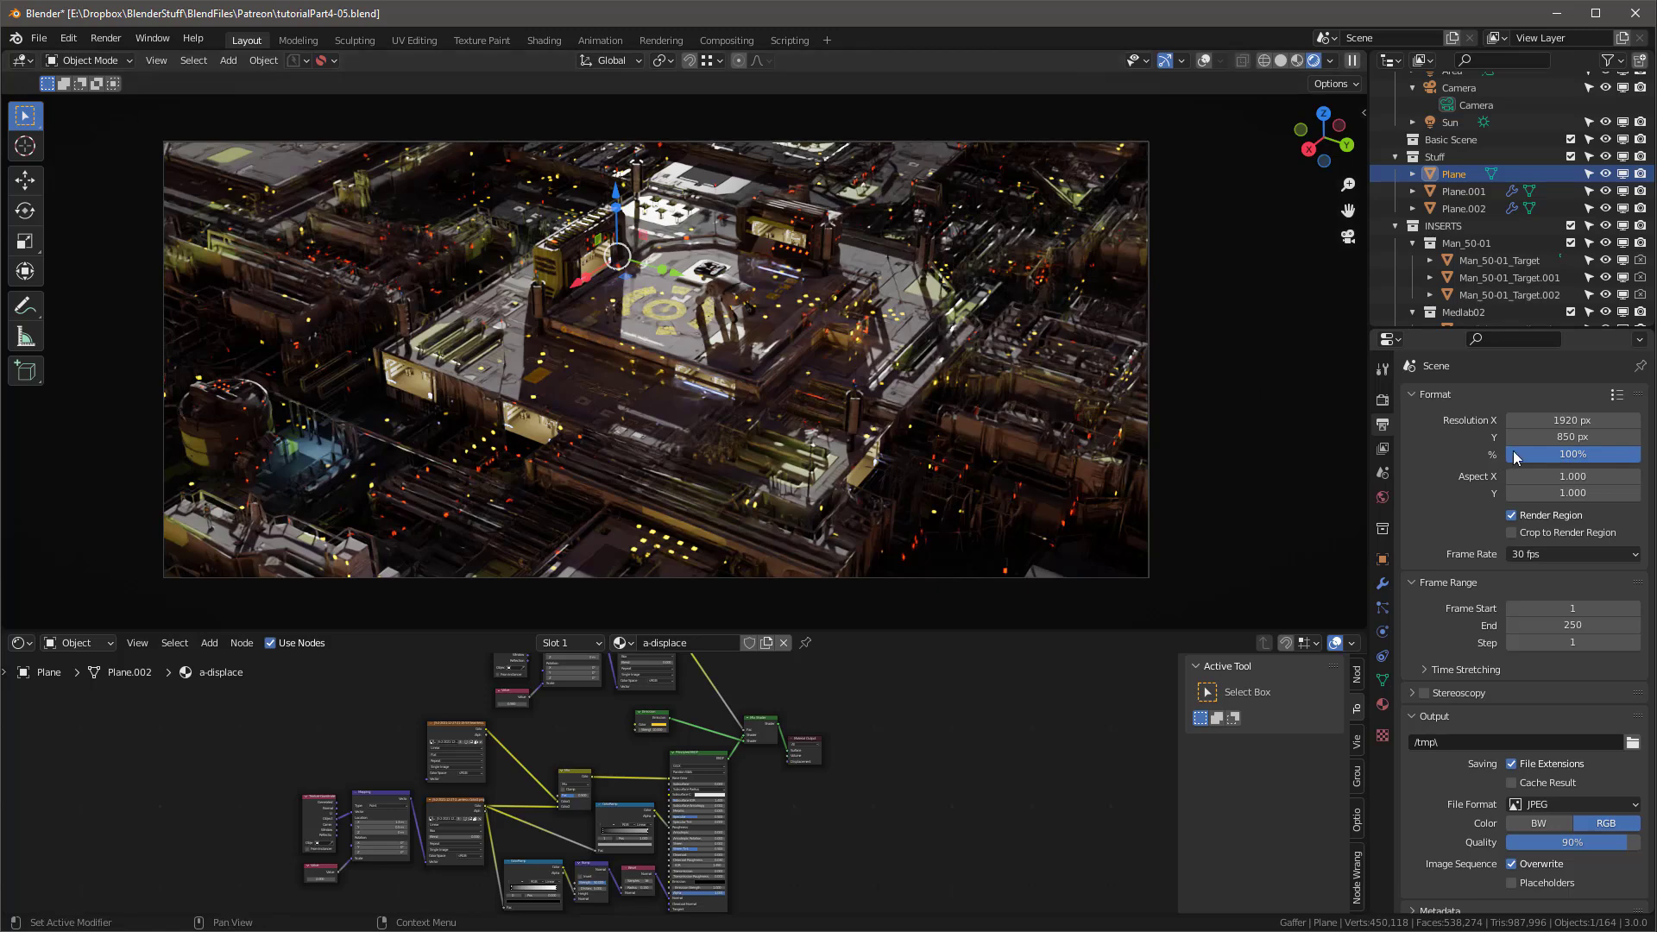
left_click(740, 39)
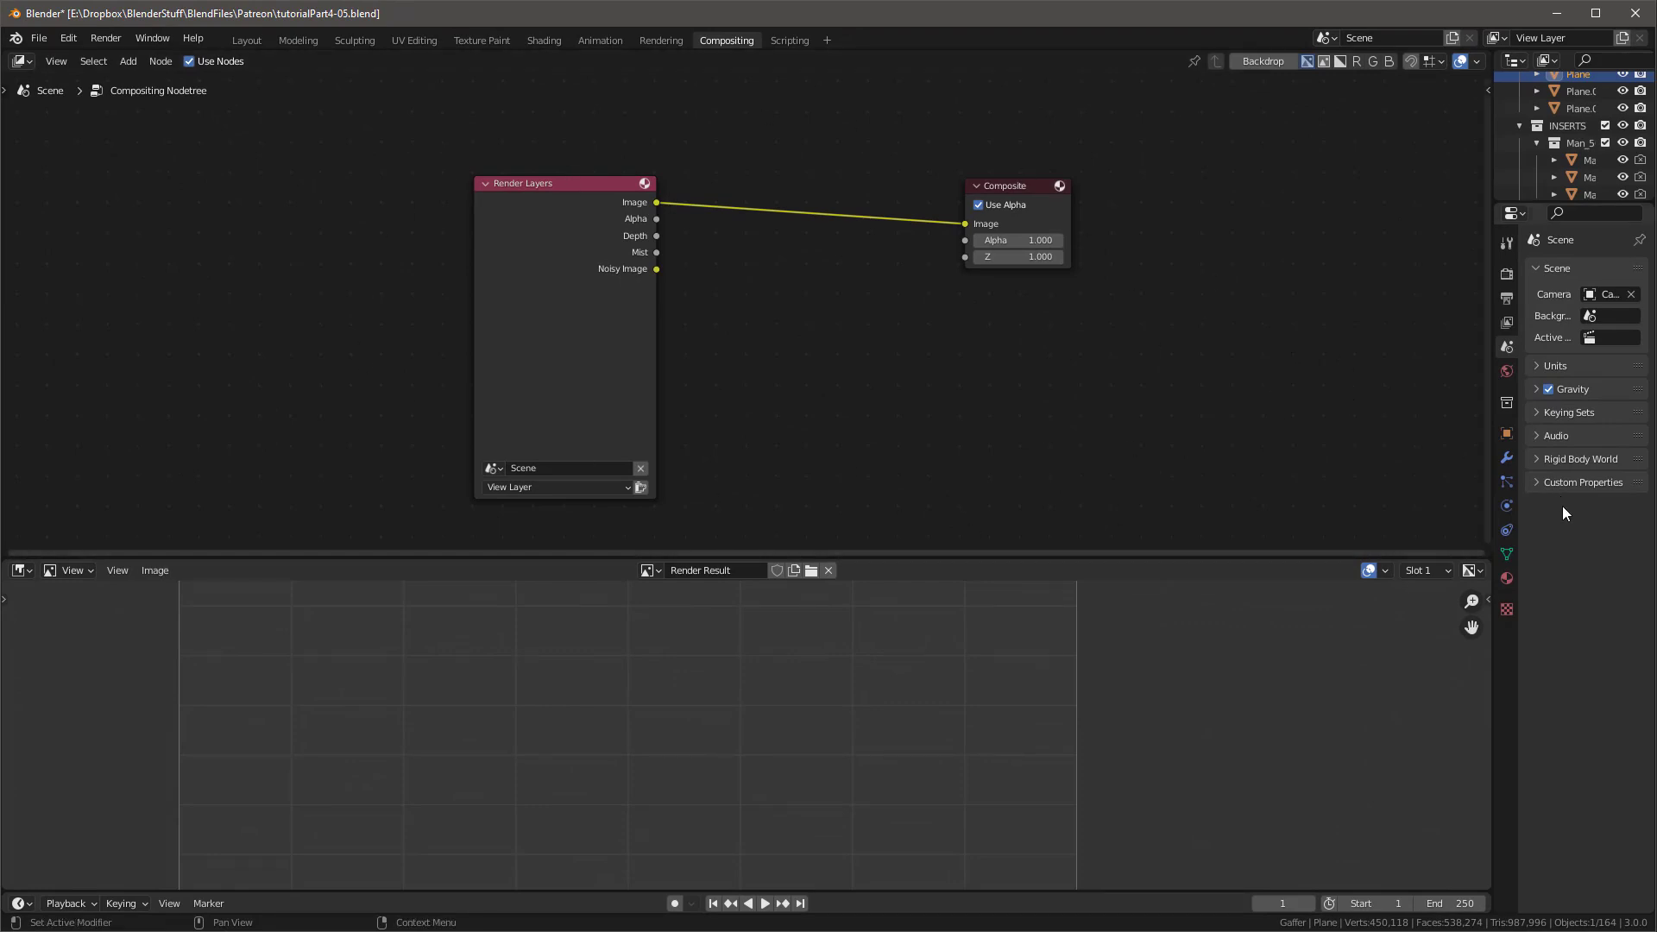
left_click_drag(1516, 529, 1438, 530)
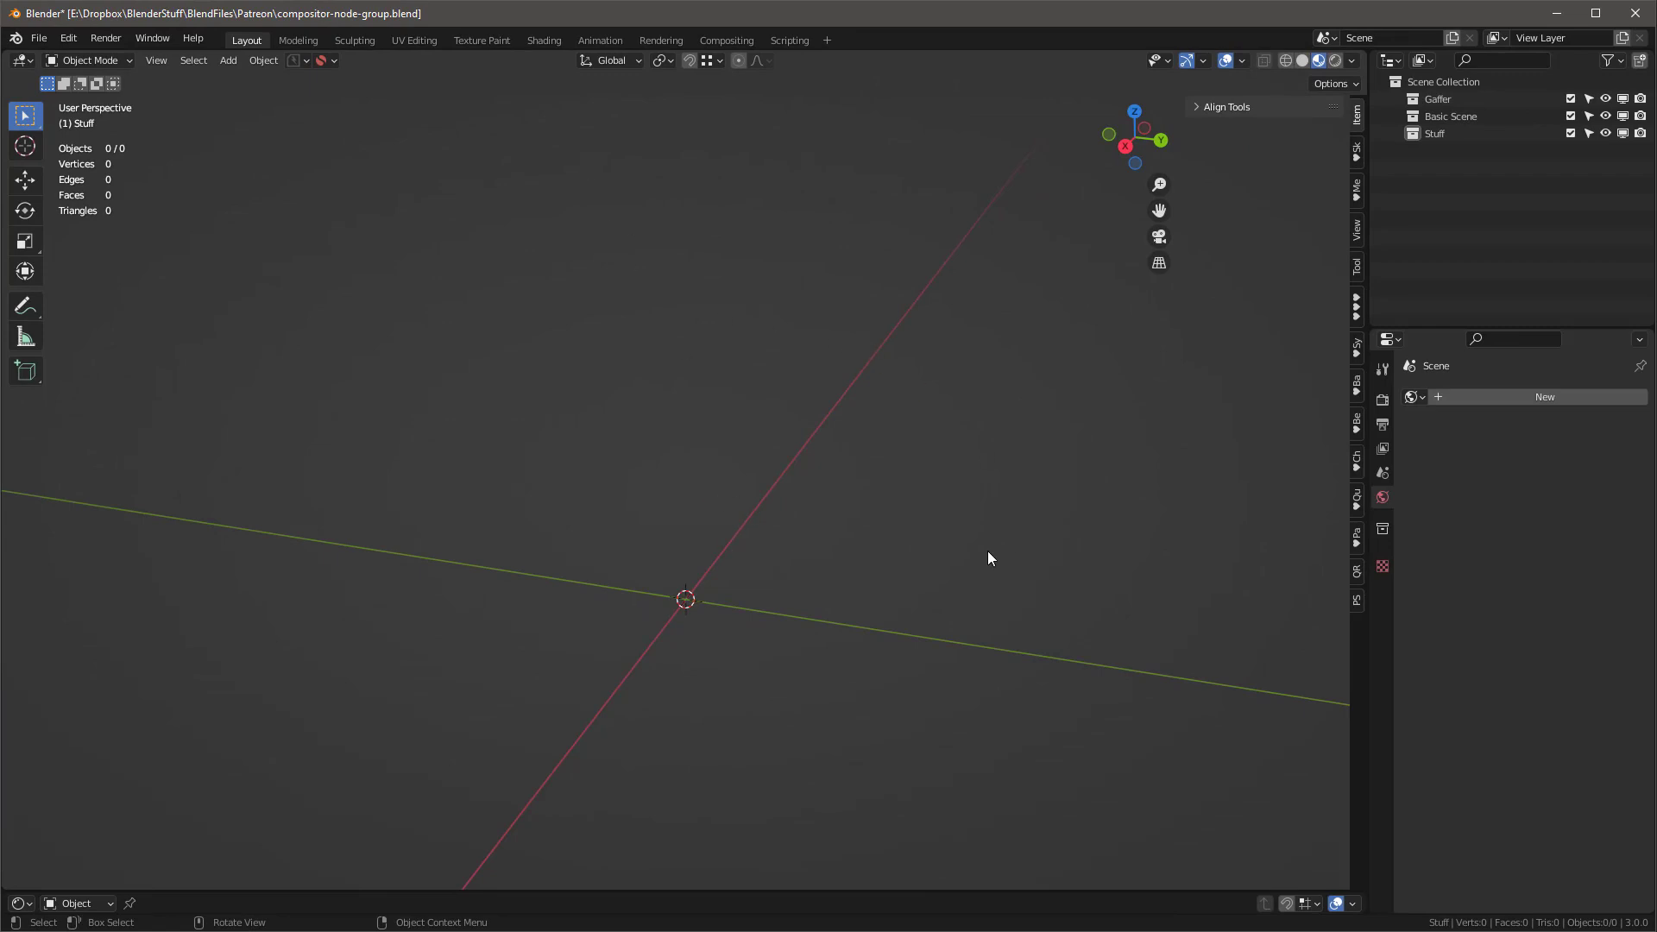
Step: Save compositor-node-group.blend and open its cw_Compositor node group in a maximized compositor
middle_click_drag(820, 630, 841, 457)
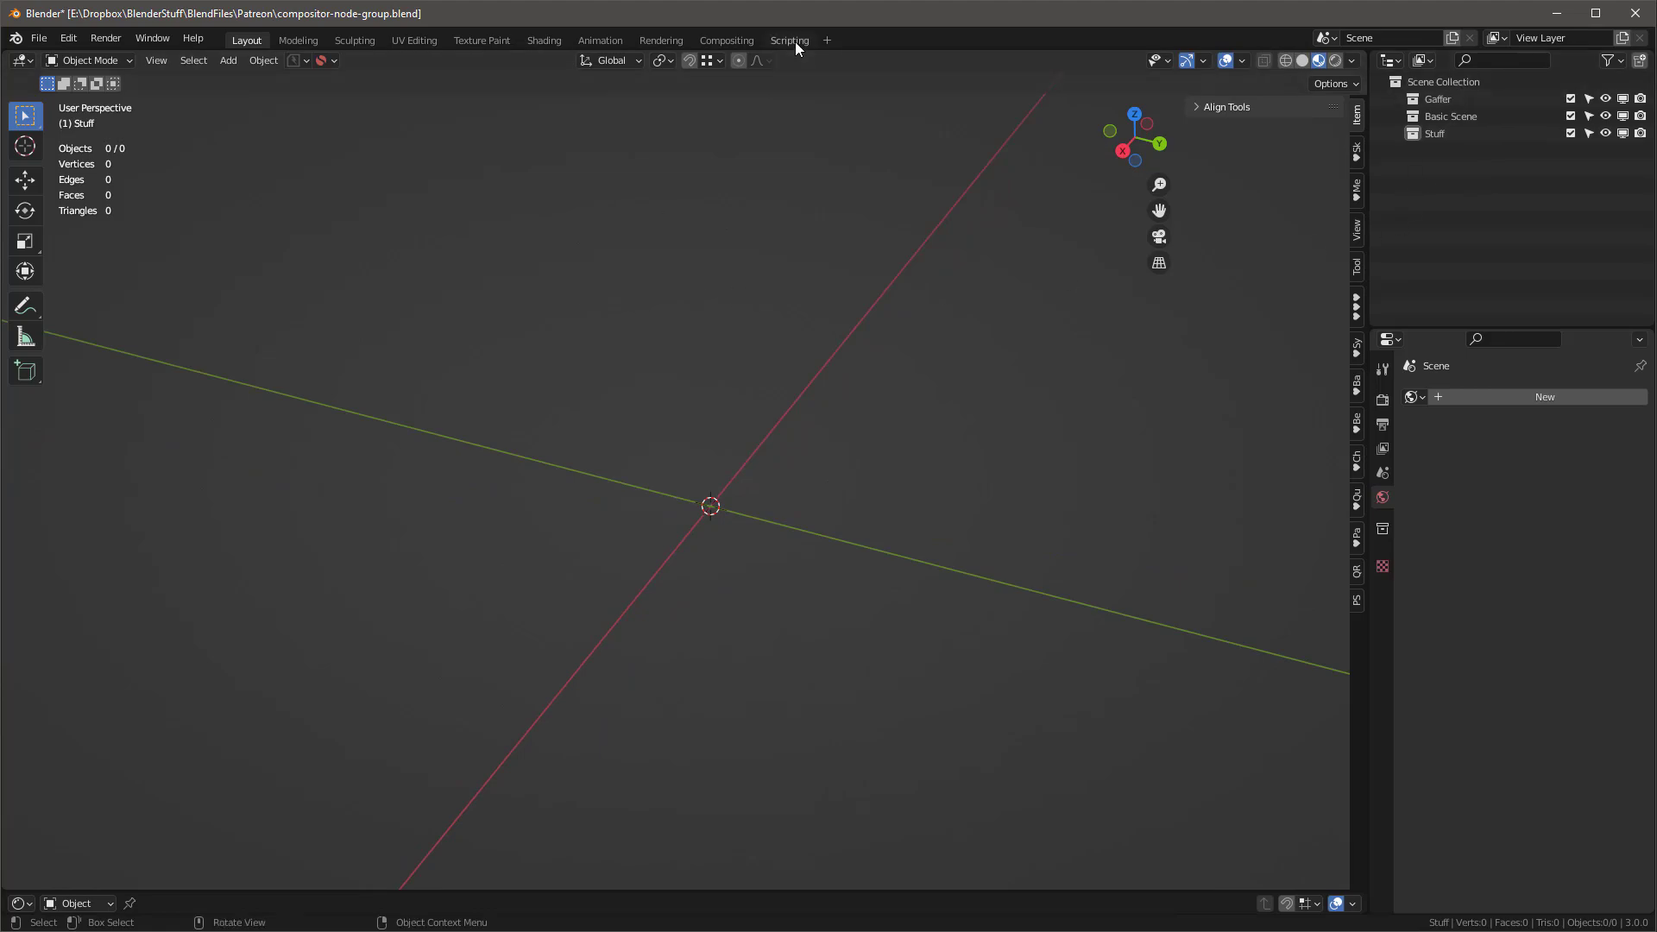
key("ctrl+s")
left_click(723, 40)
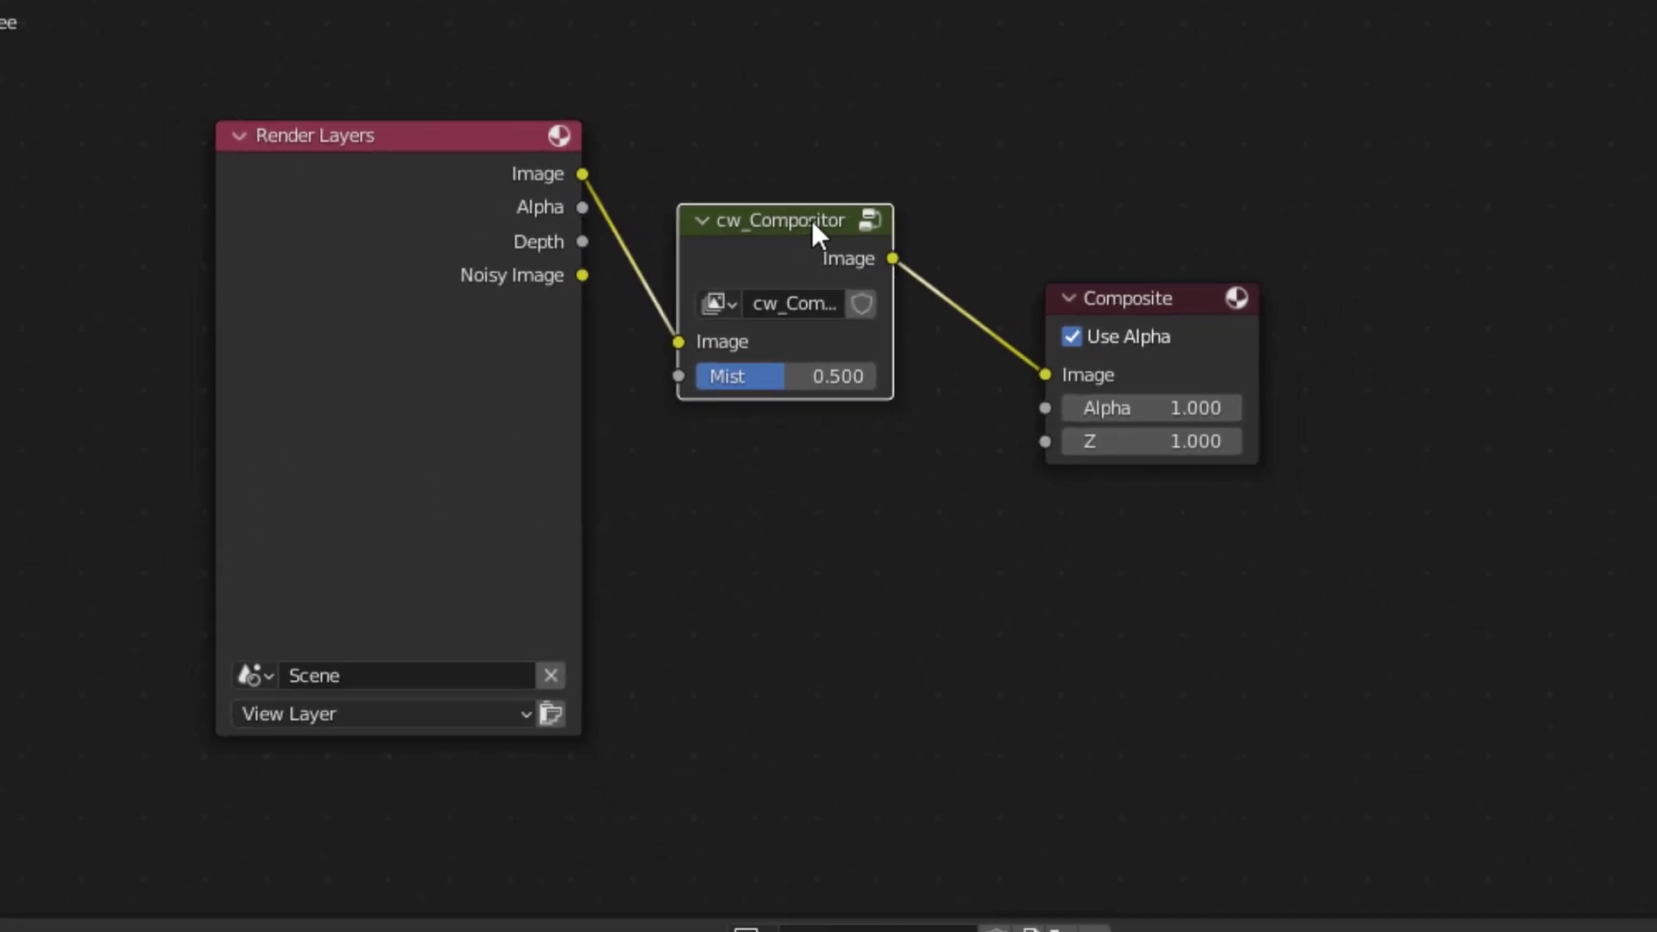
key("Tab")
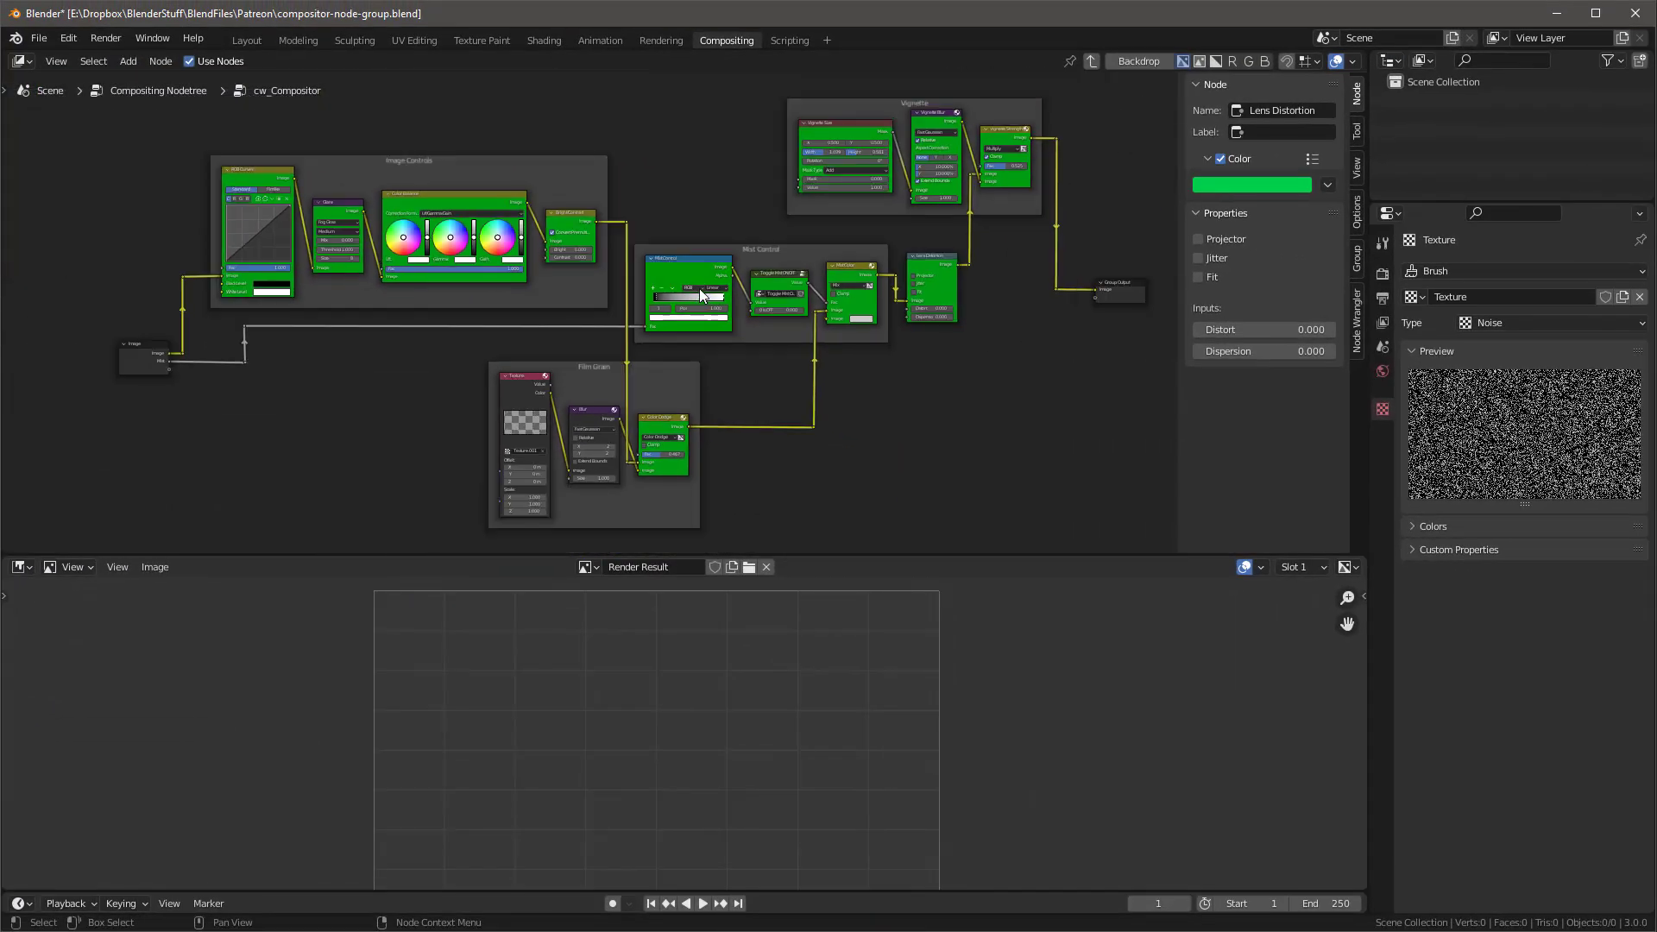
mouse_move(751, 302)
middle_mouse_down()
mouse_move(710, 304)
mouse_move(740, 306)
middle_mouse_up()
key("ctrl+space")
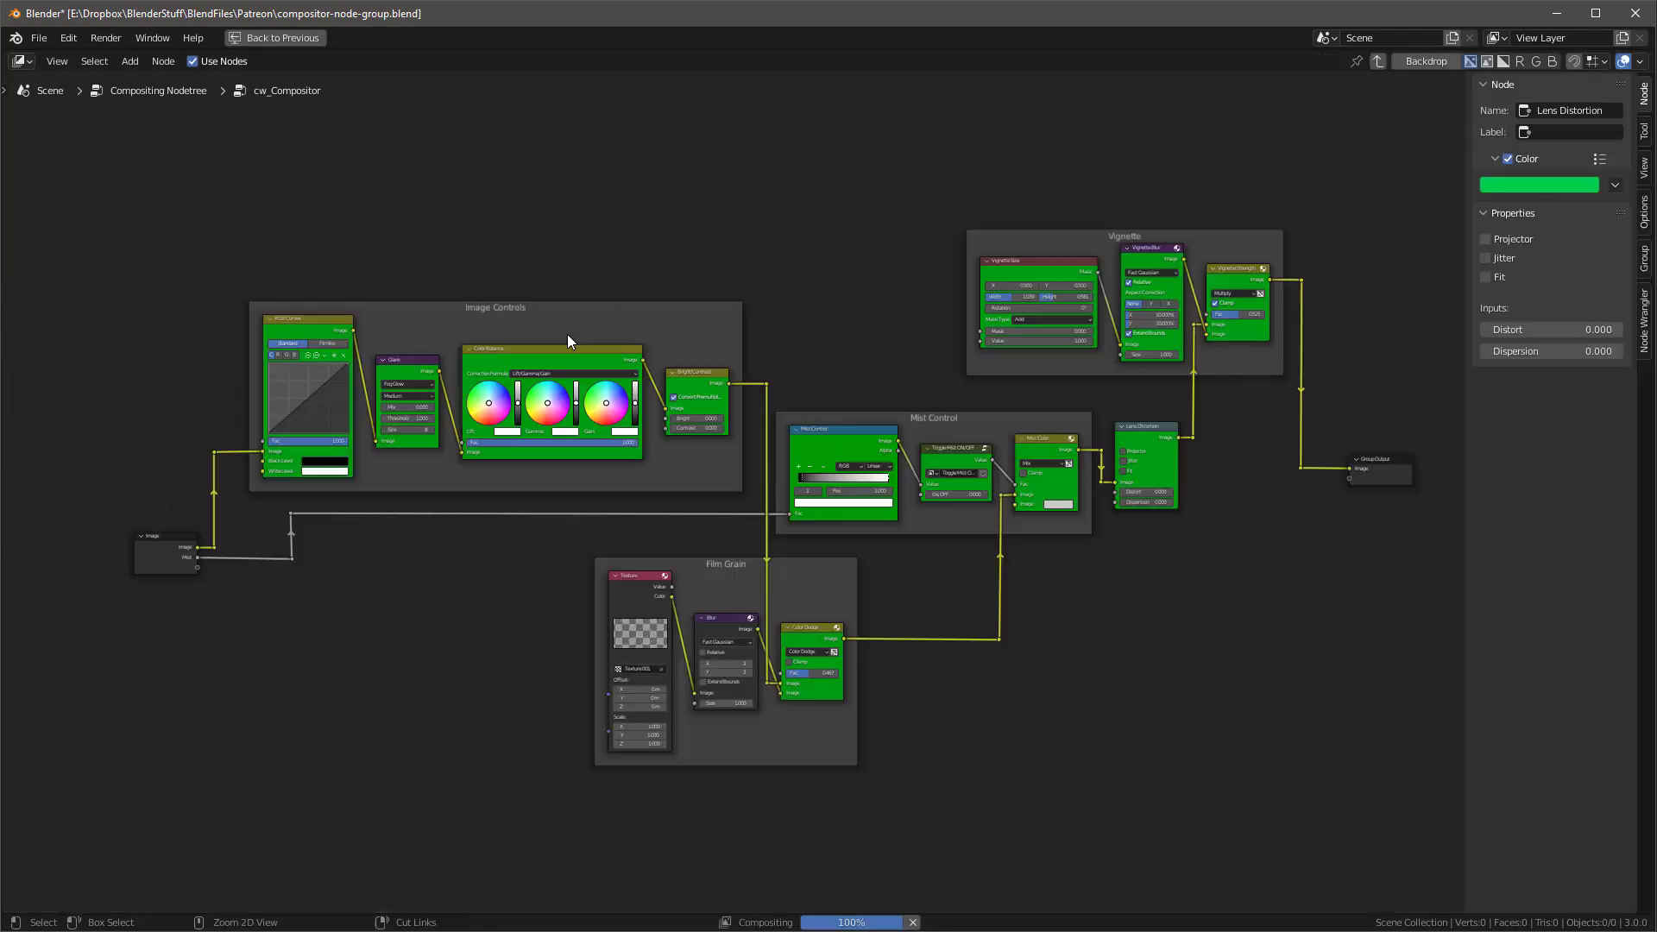
Step: Examine the cw_Compositor group's Image and Mist inputs, the Image Controls nodes and how they connect to the rest
scroll(216, 534, "up", 16)
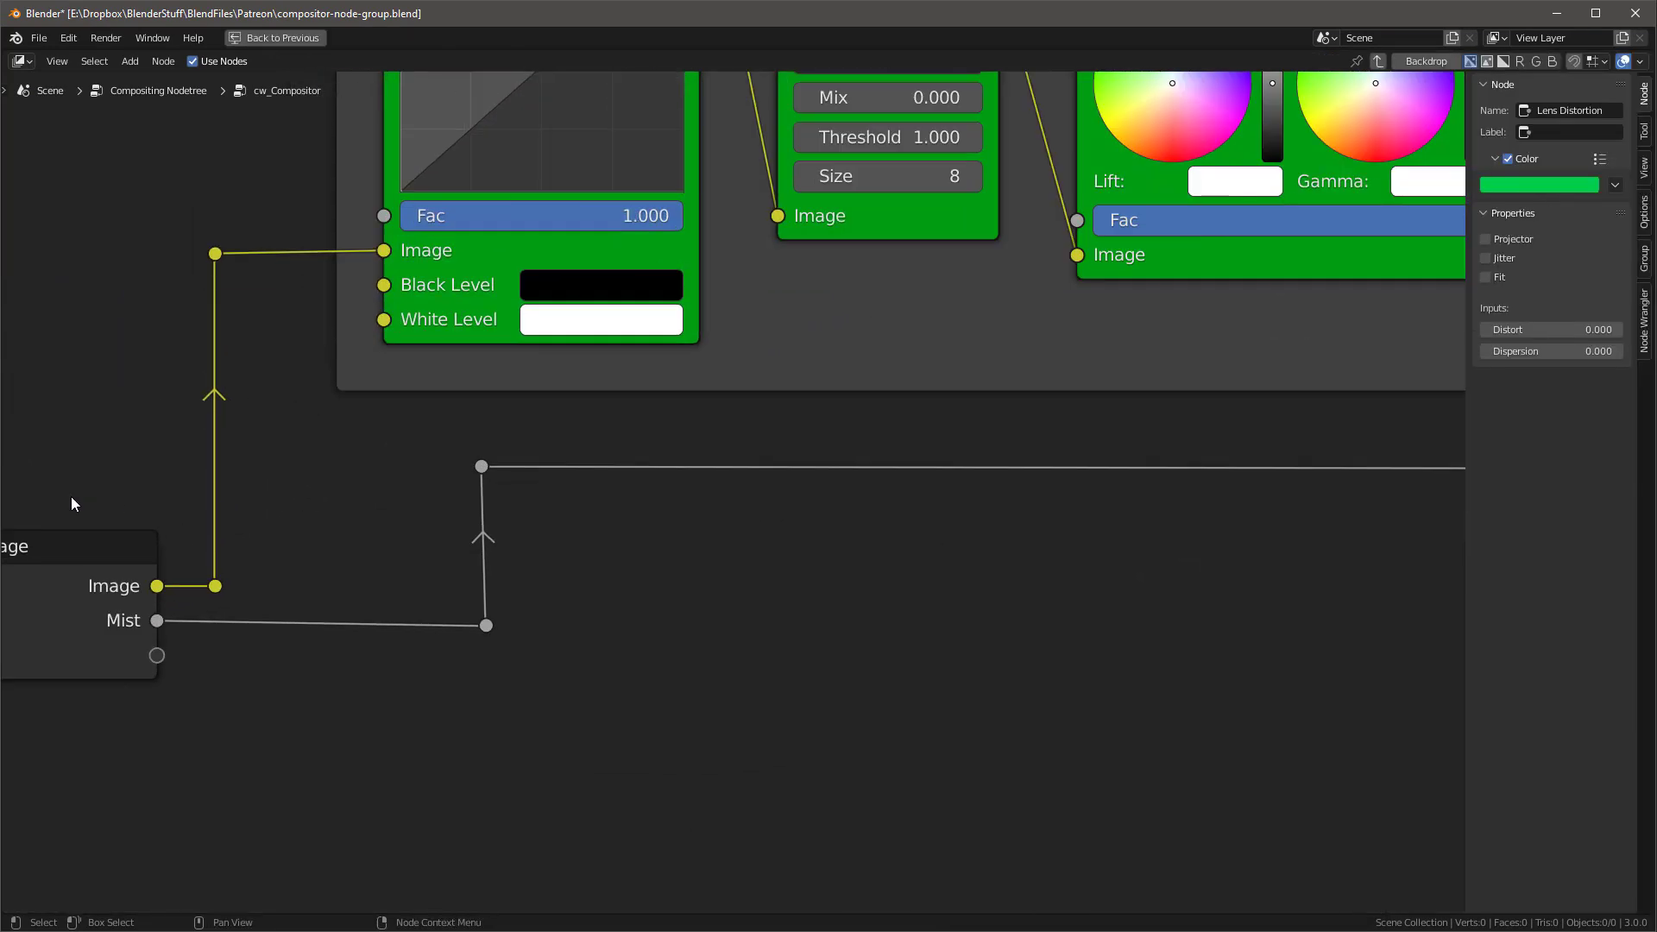
scroll(71, 505, "down", 6)
middle_click_drag(104, 390, 129, 506, "shift")
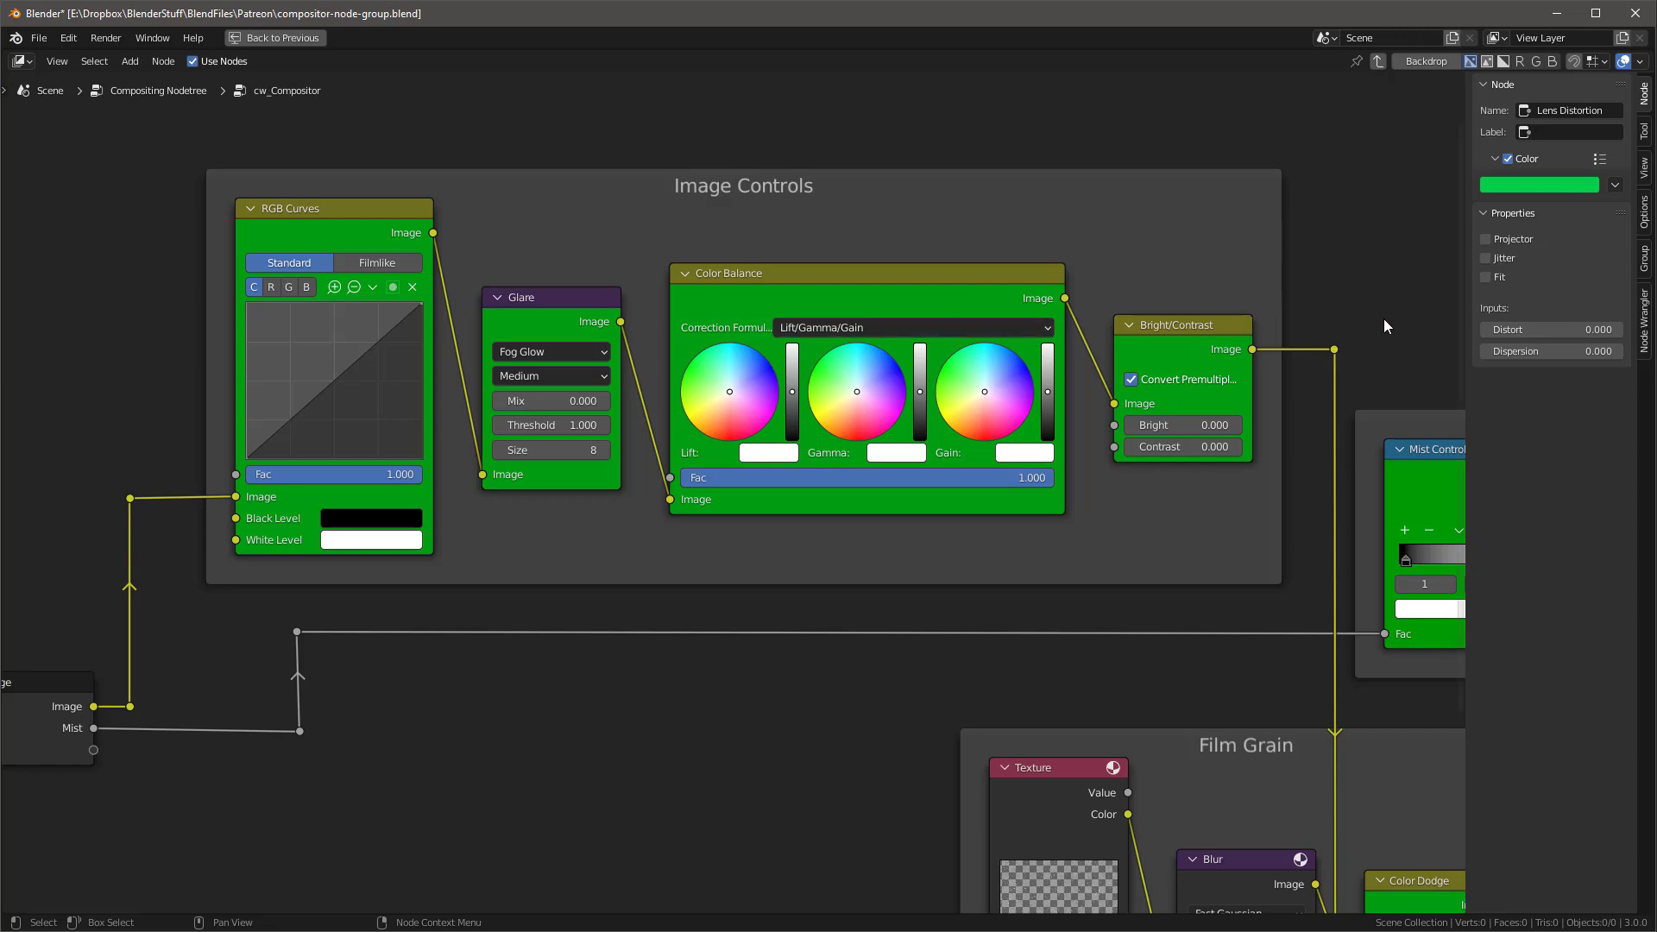
middle_click_drag(1384, 317, 1072, 186)
scroll(782, 535, "down", 5)
middle_click_drag(468, 593, 791, 503)
scroll(337, 482, "up", 3)
scroll(319, 486, "up", 3)
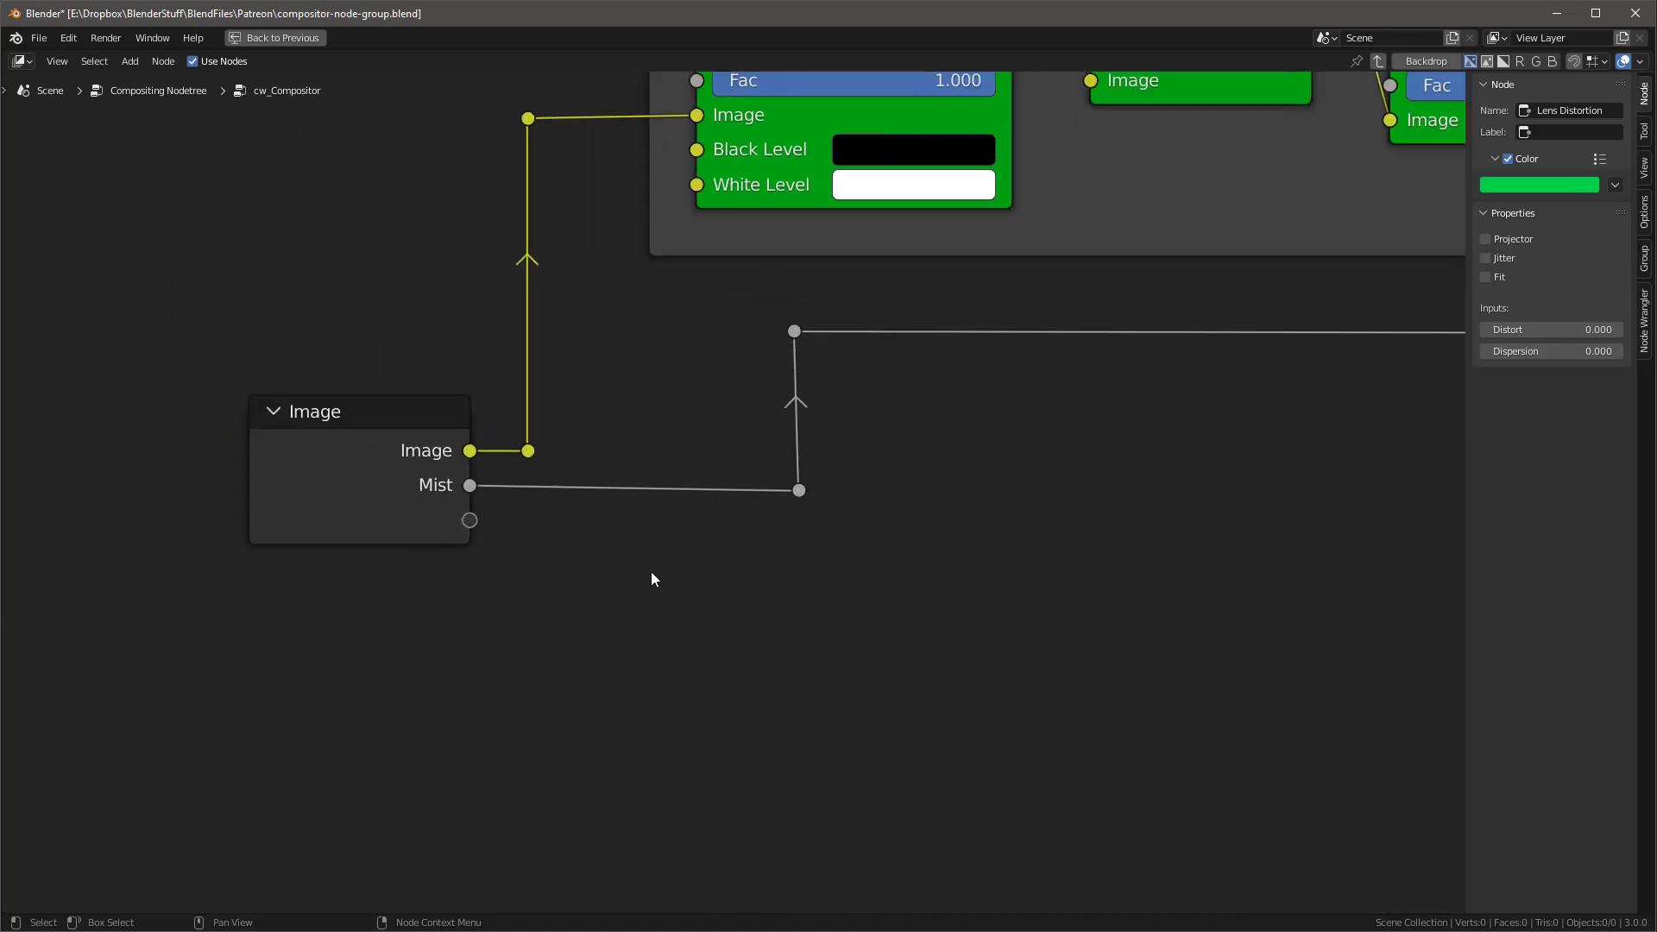
scroll(651, 574, "down", 2)
scroll(867, 592, "down", 2)
middle_click_drag(1039, 592, 693, 589)
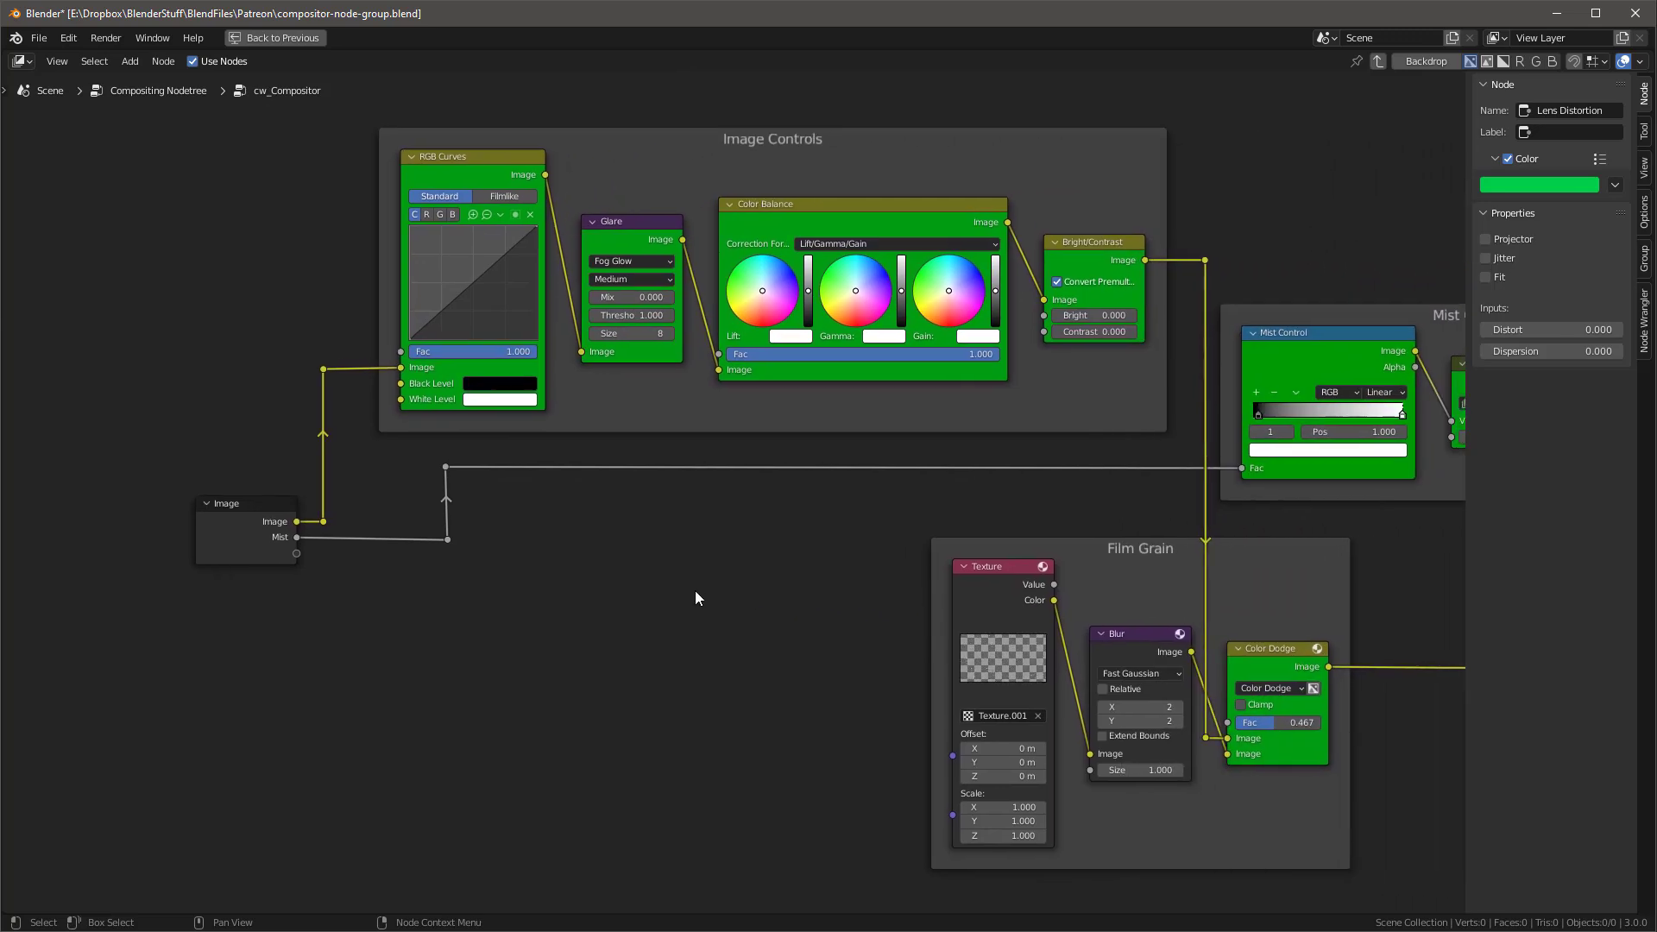
scroll(359, 559, "up", 2)
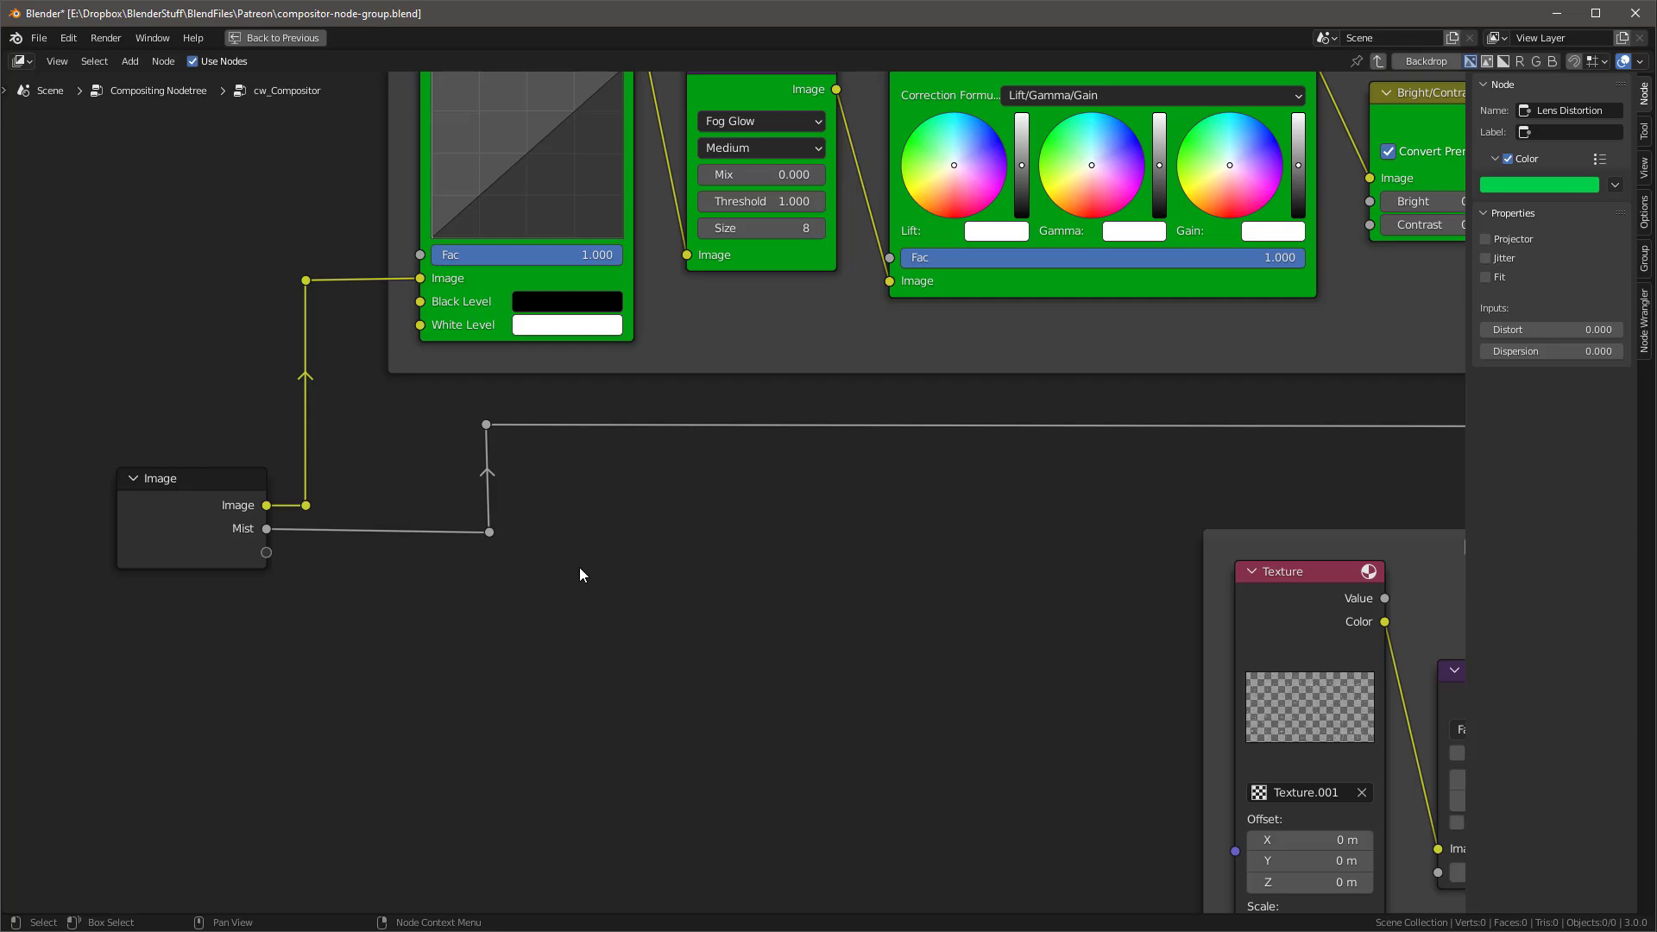
scroll(580, 569, "down", 3)
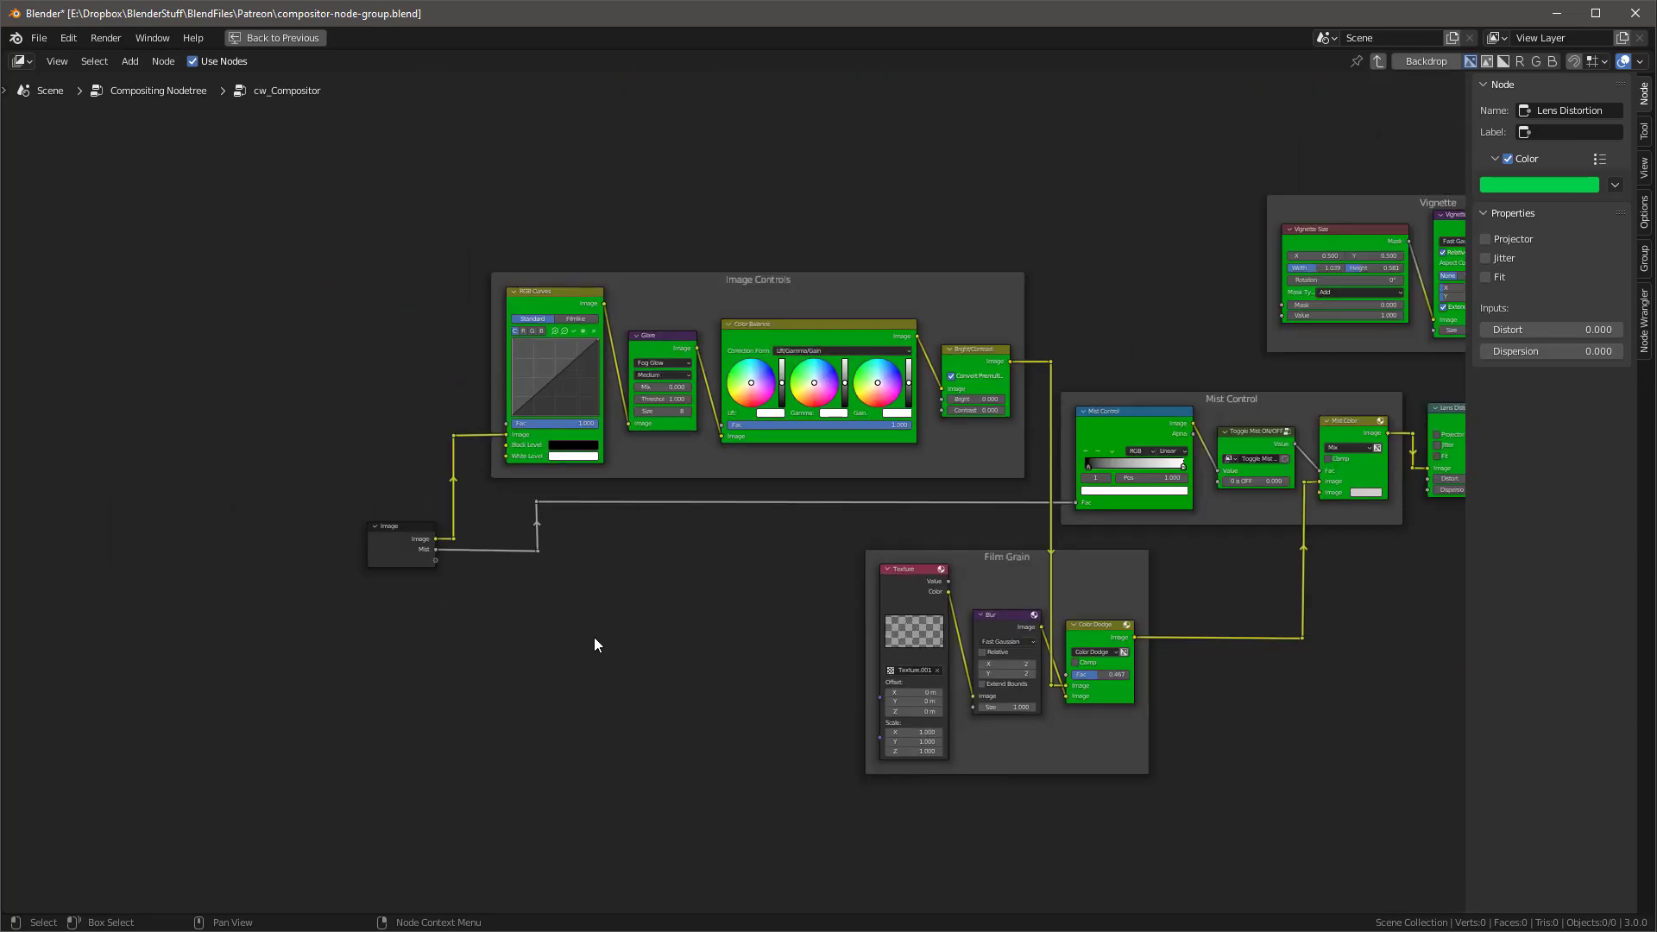
scroll(1270, 609, "up", 2)
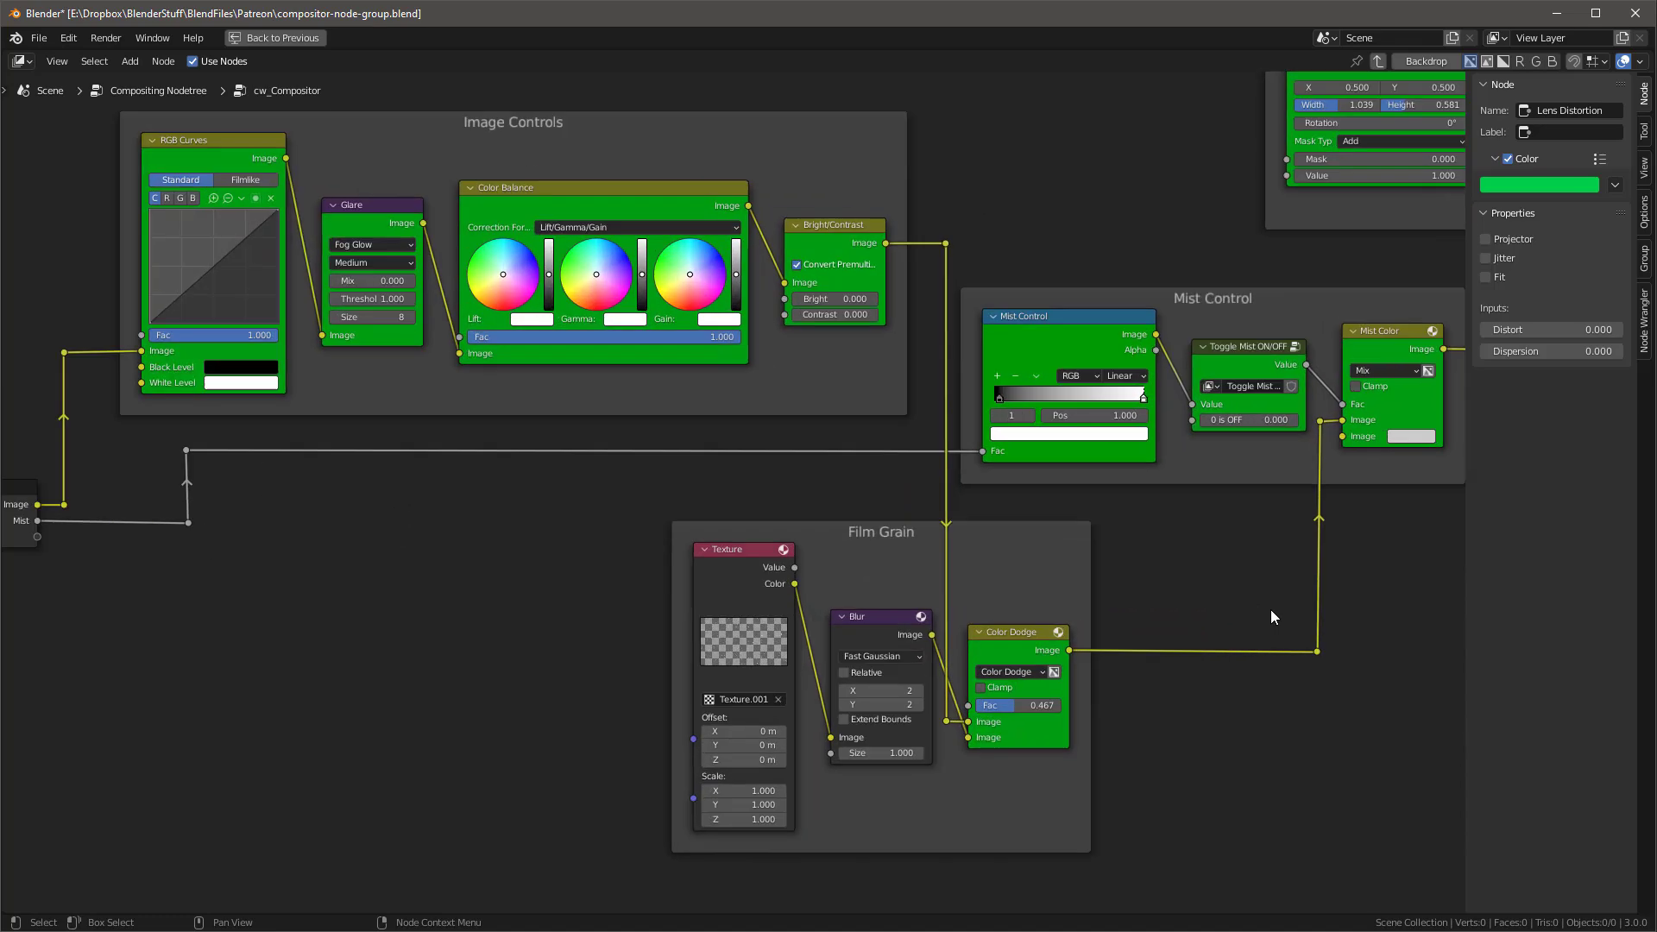
Step: Set the Mist Control ramp's black stop to position 0.000 and save the file
scroll(1262, 605, "down", 1)
middle_click_drag(1198, 588, 852, 606)
scroll(737, 416, "up", 9)
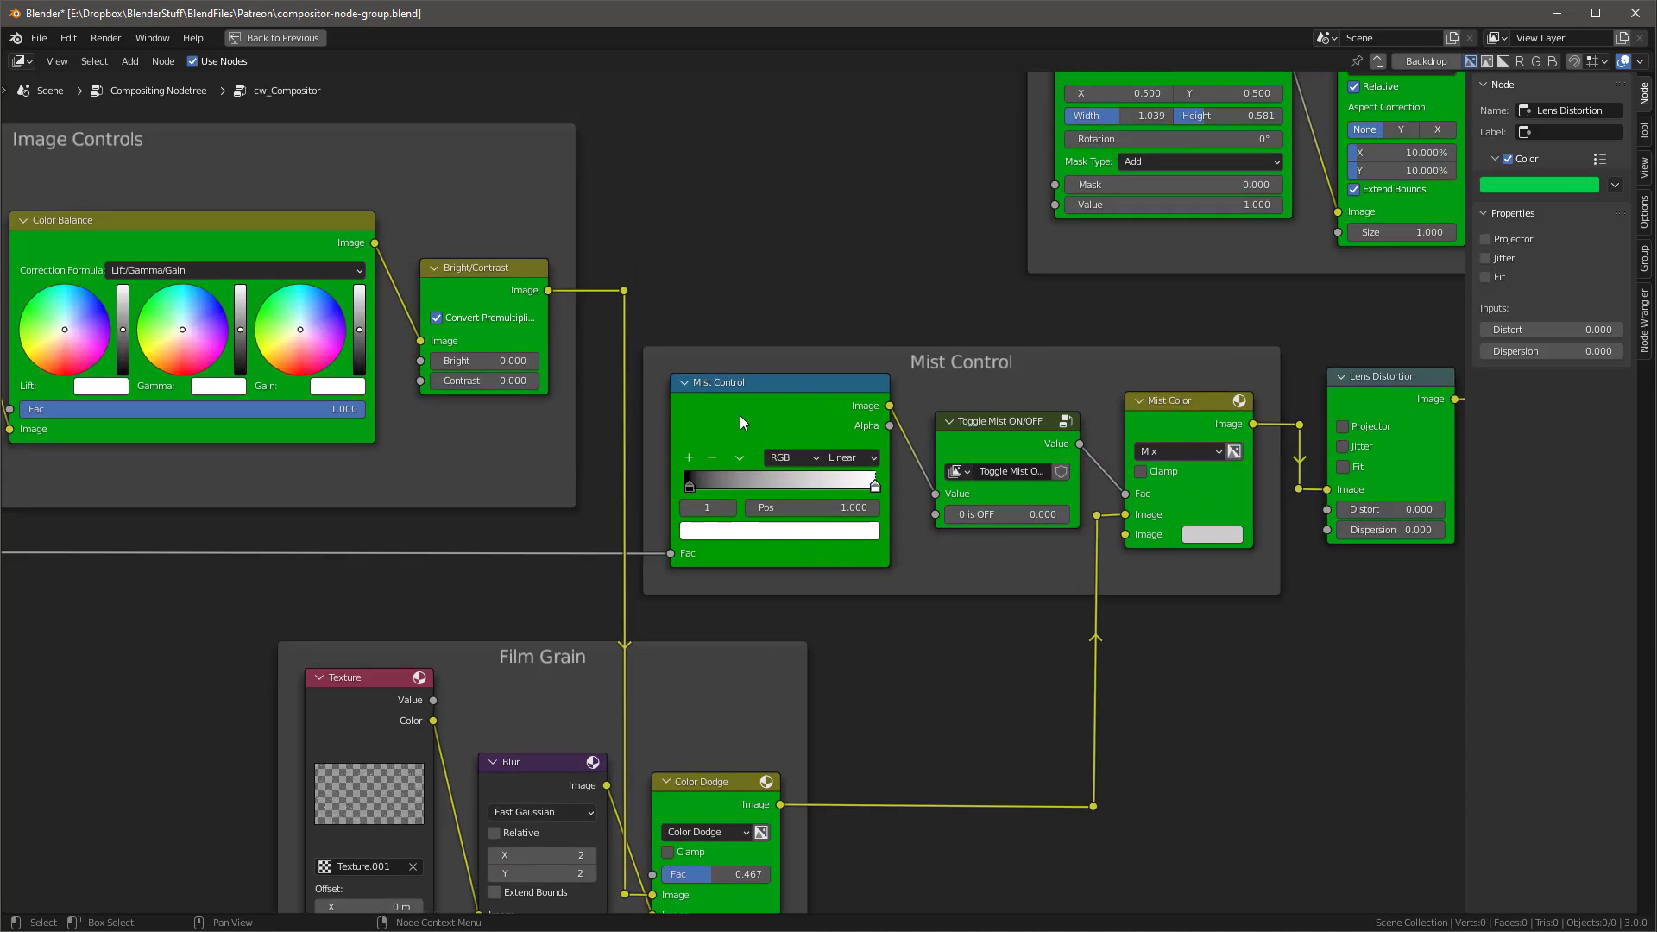
middle_click_drag(963, 438, 696, 414)
scroll(483, 359, "up", 2)
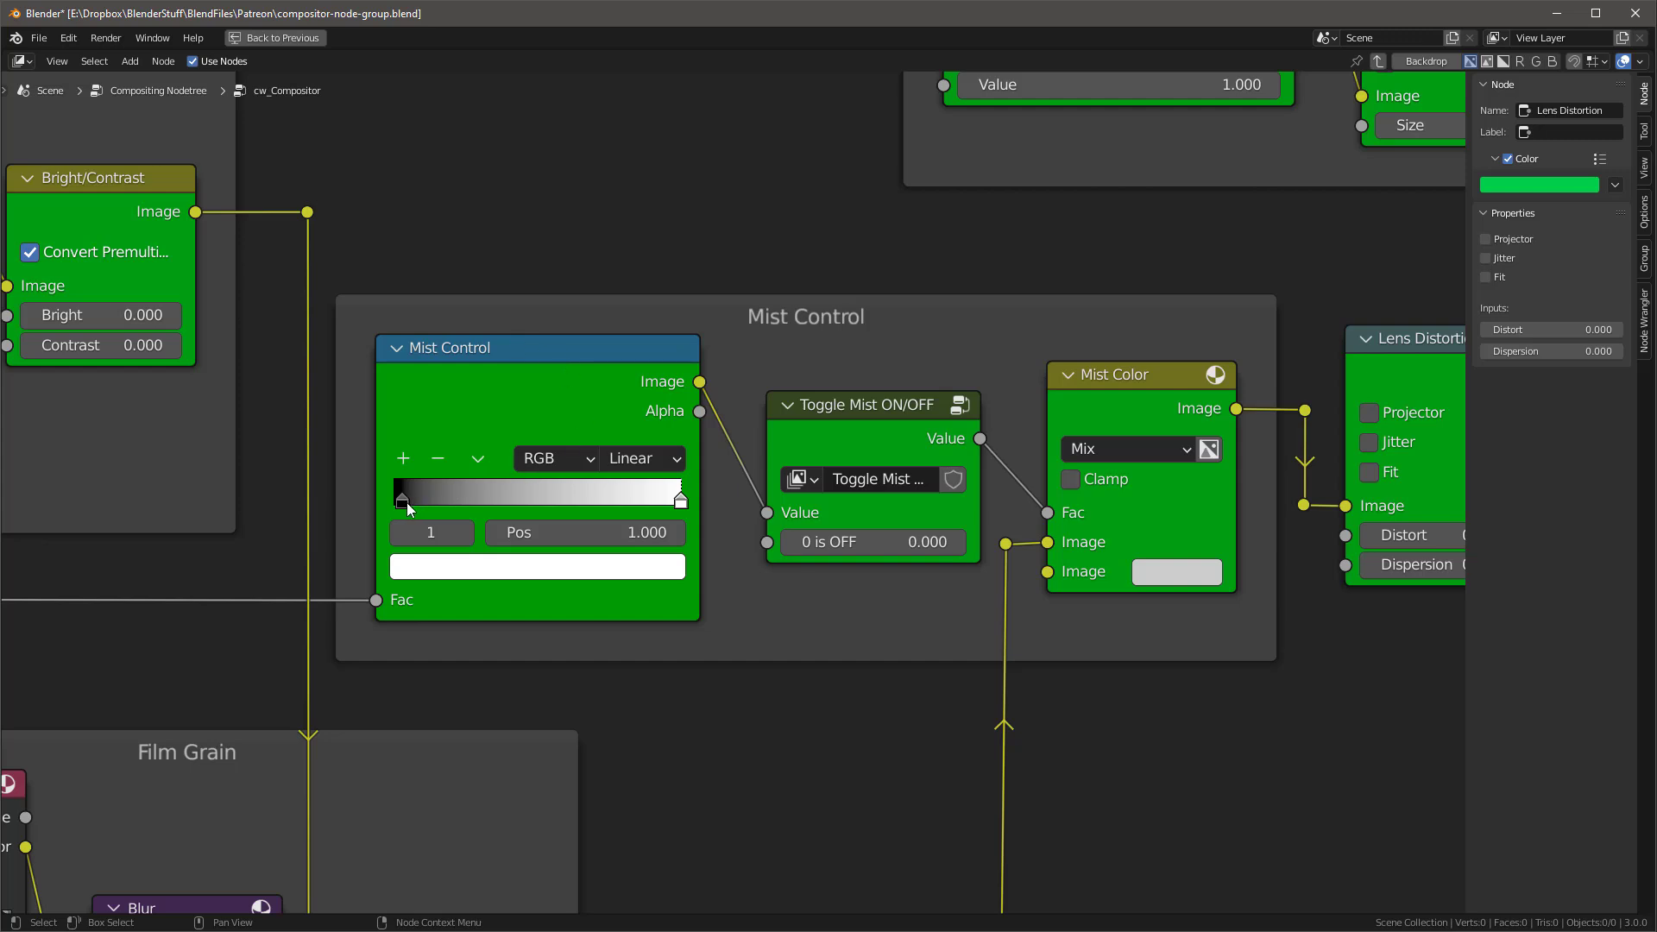
left_click_drag(402, 503, 390, 509)
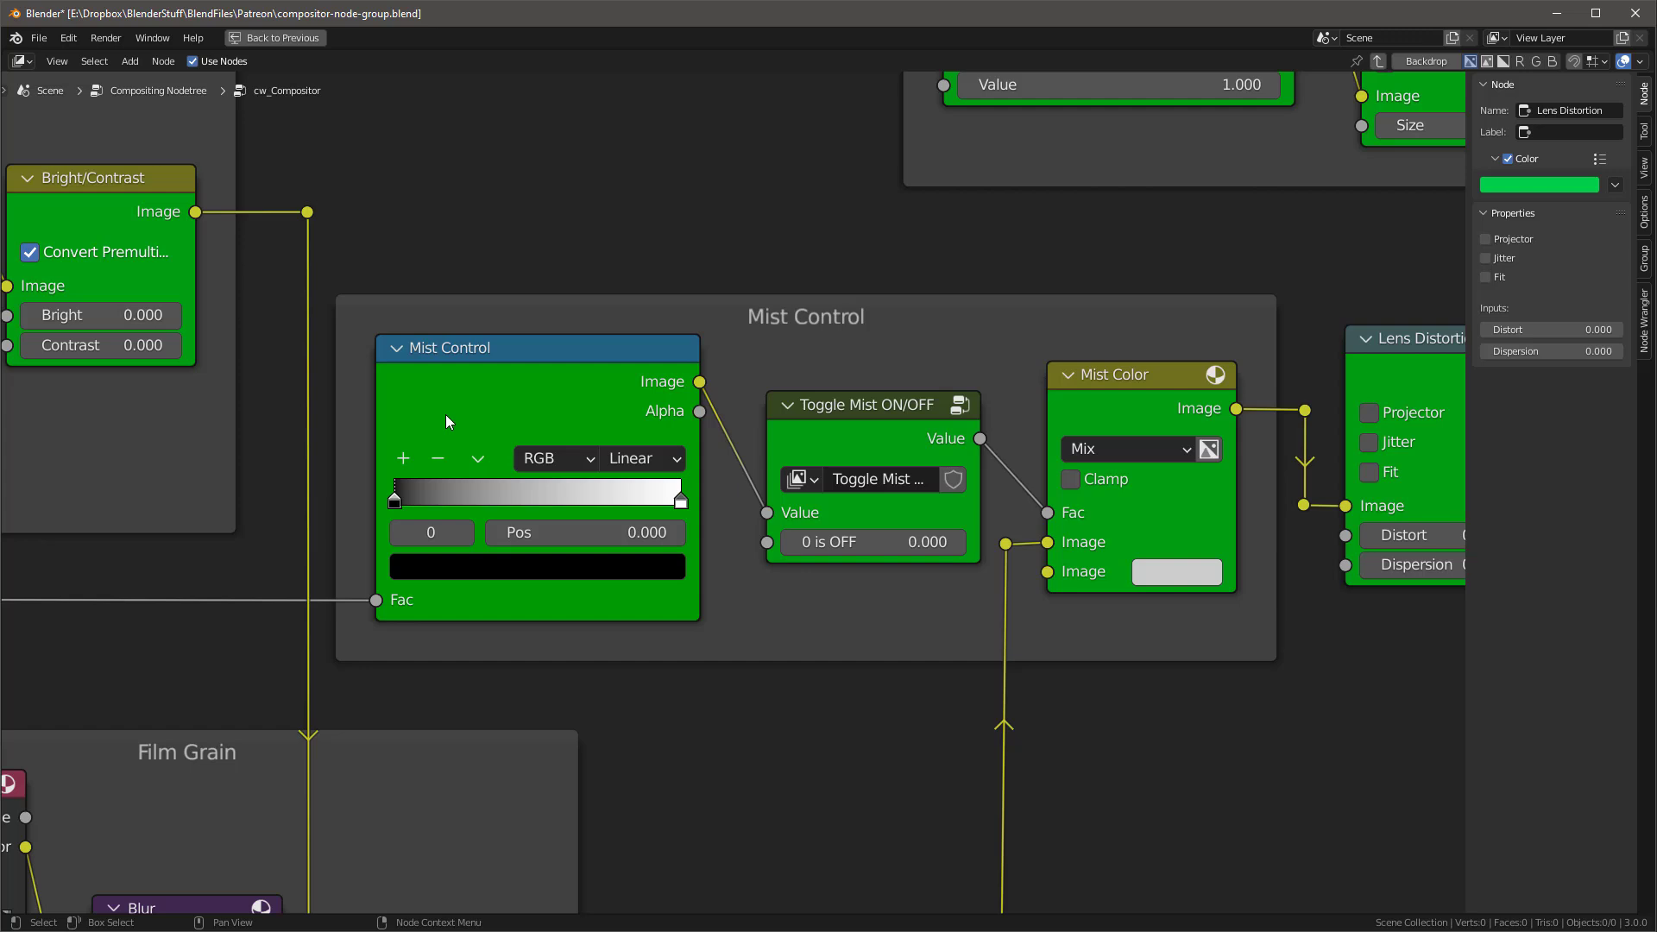
key("ctrl+s")
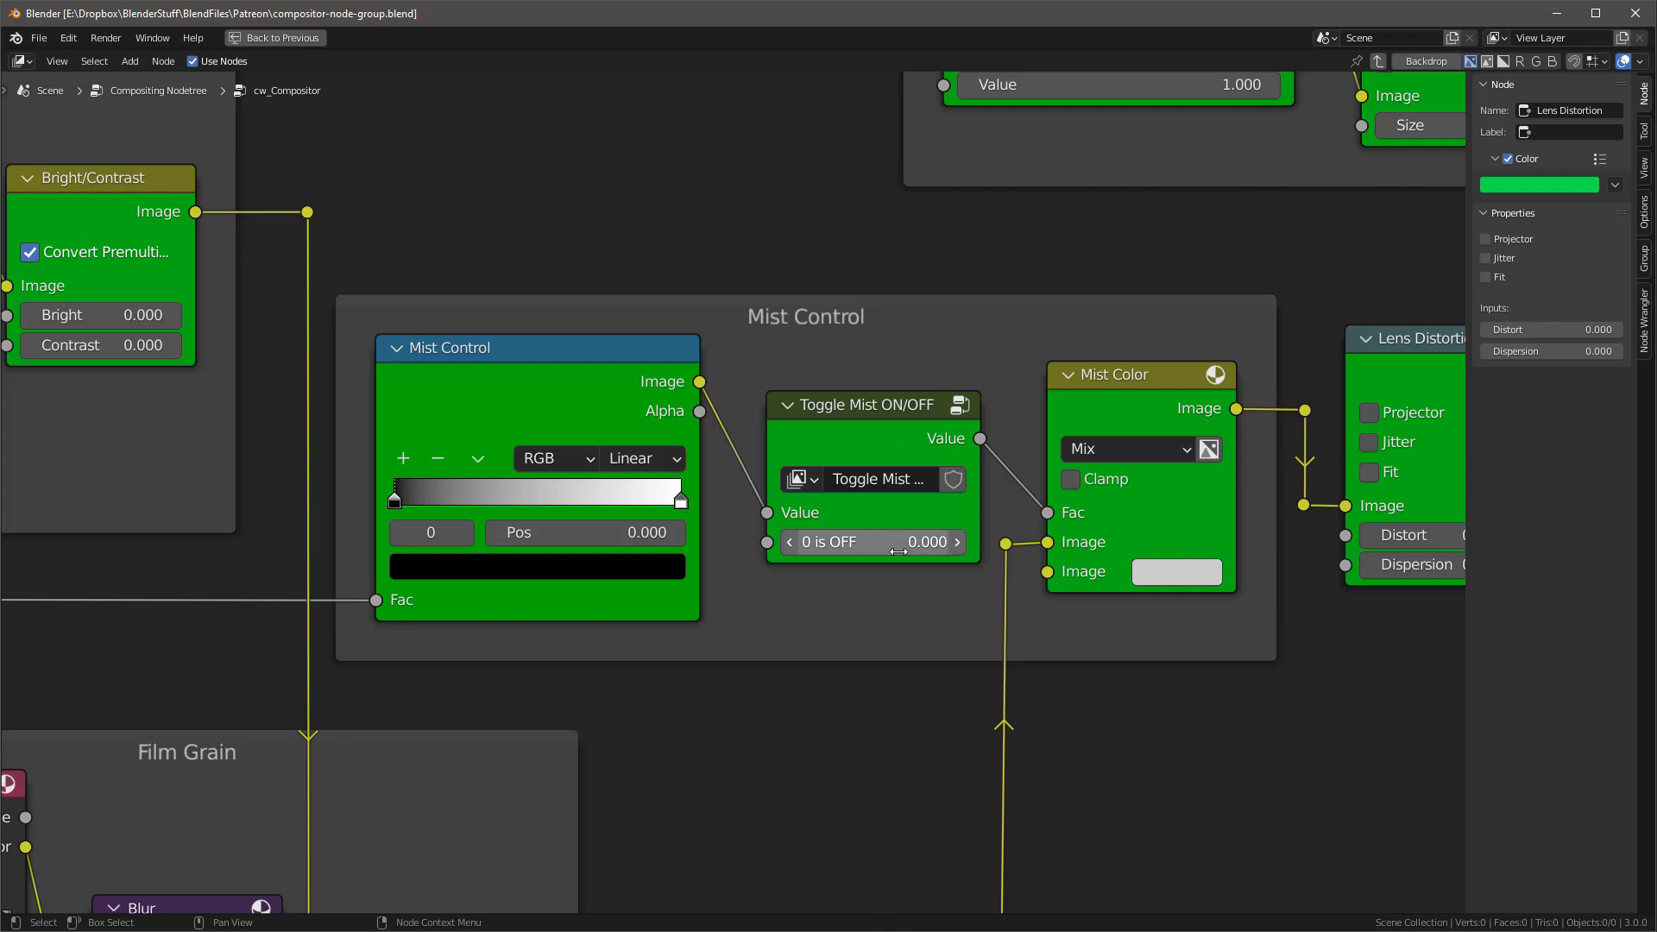
Step: Select the Toggle Mist ON/OFF node in the Mist Control frame
mouse_move(863, 542)
left_mouse_down()
mouse_move(957, 541)
mouse_move(862, 542)
left_mouse_up()
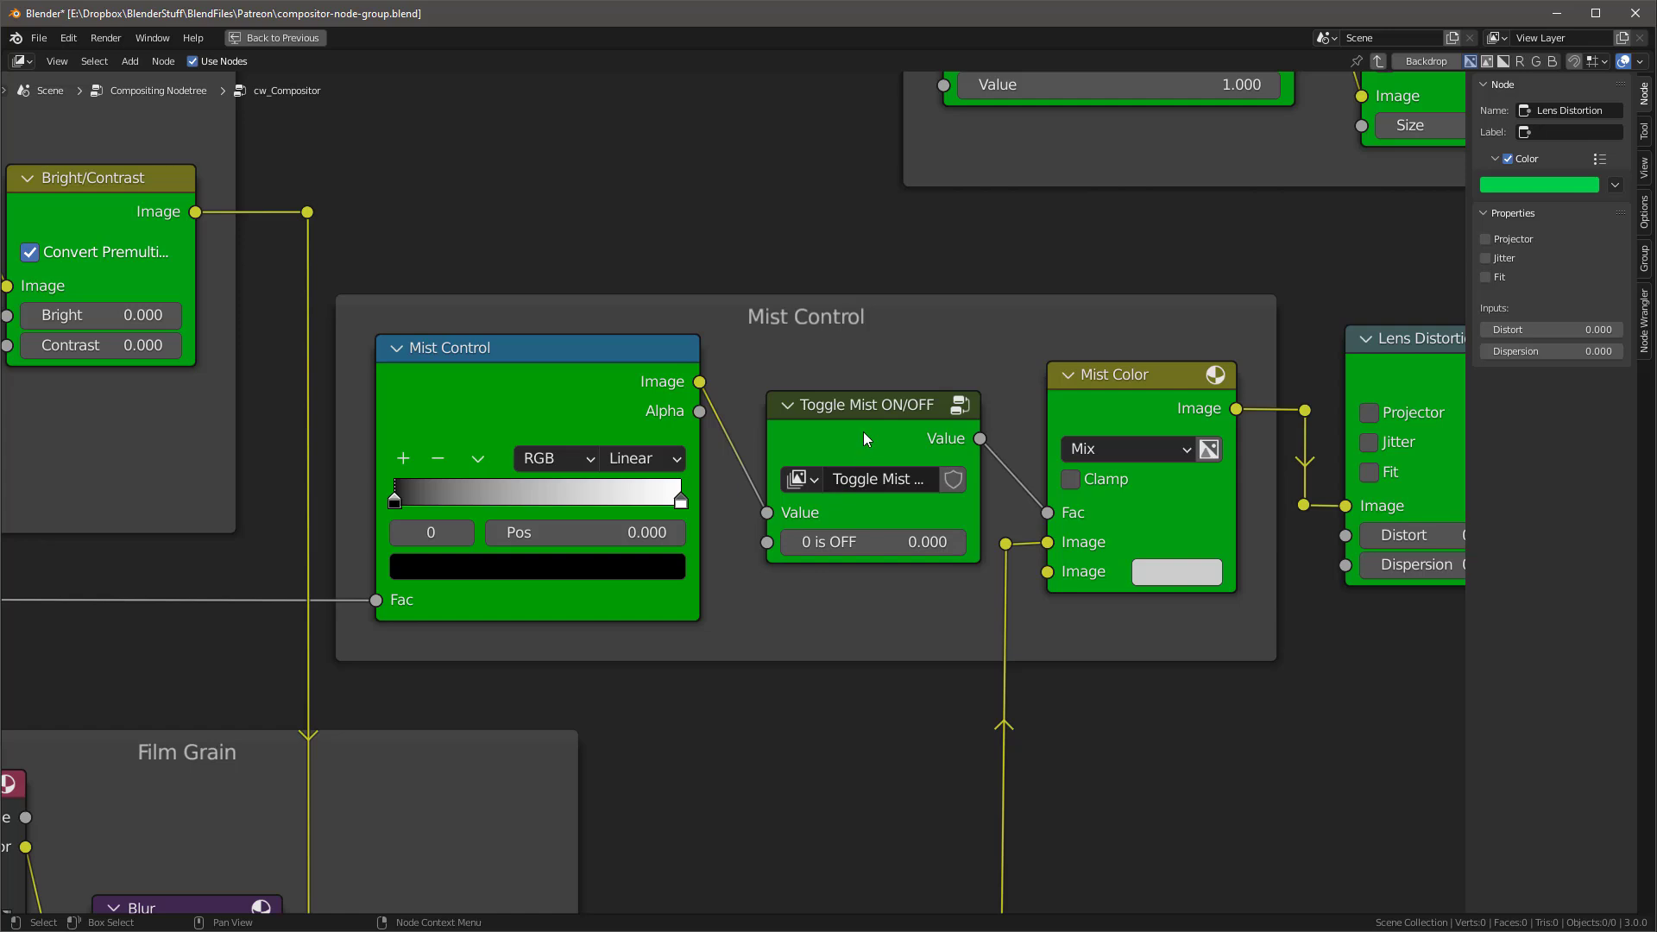
left_click(861, 403)
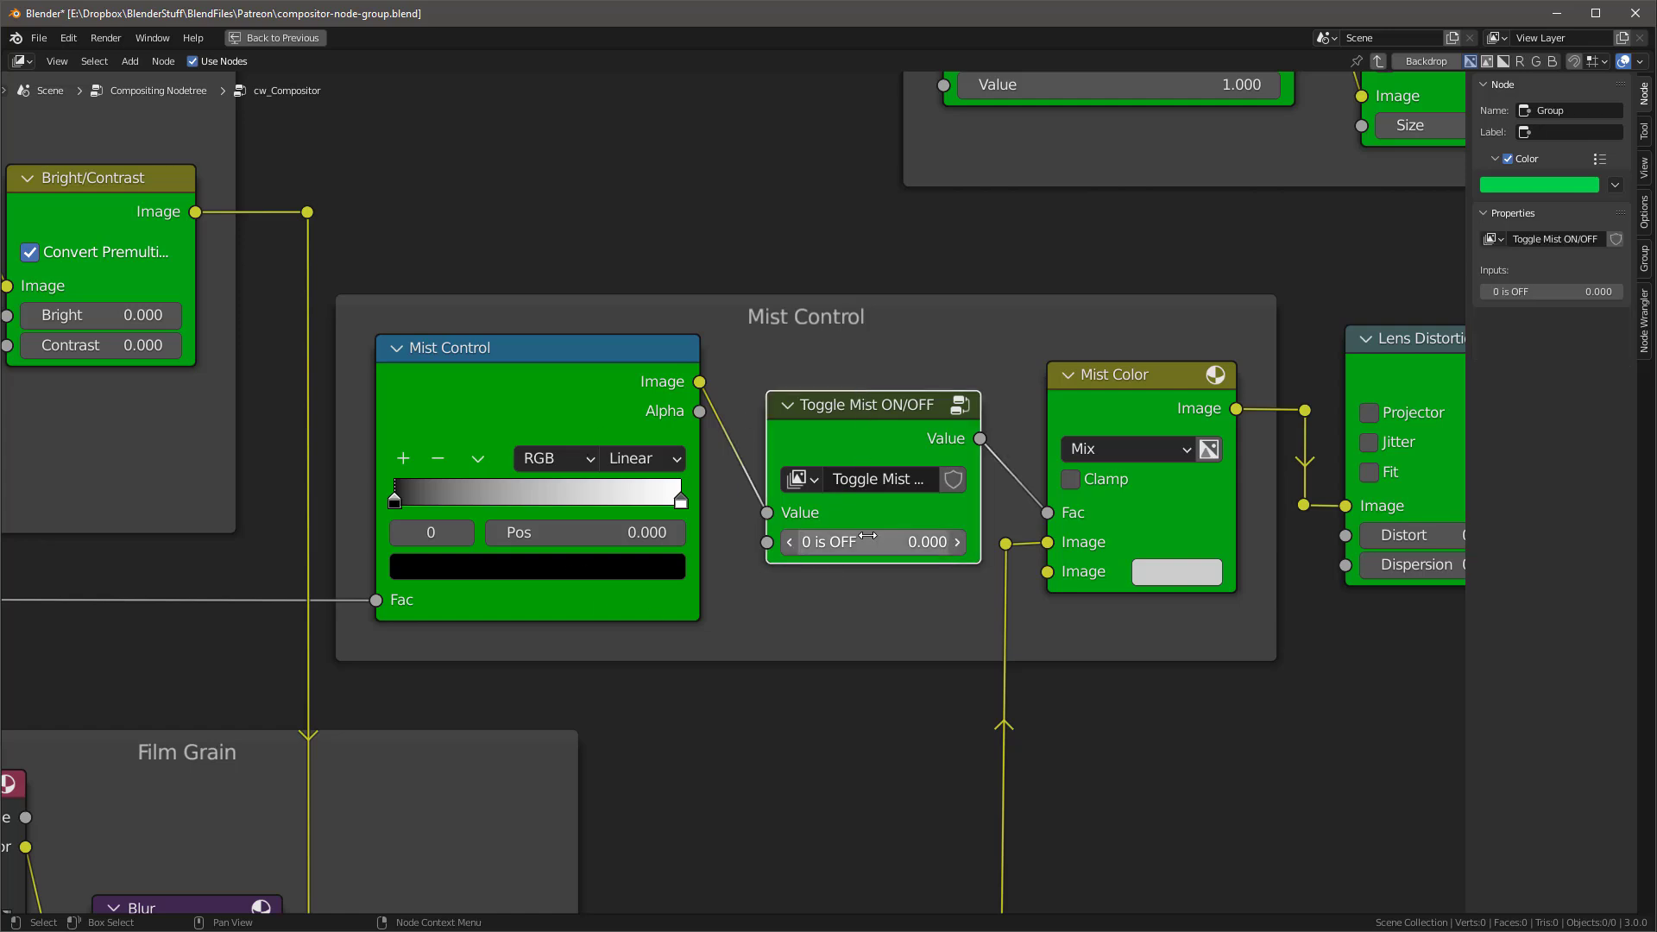
Step: Set the Color Dodge node's Fac to 0.500 in the Film Grain frame and save the file
scroll(1182, 777, "down", 1)
middle_click_drag(1207, 769, 1058, 794)
scroll(1271, 774, "down", 1)
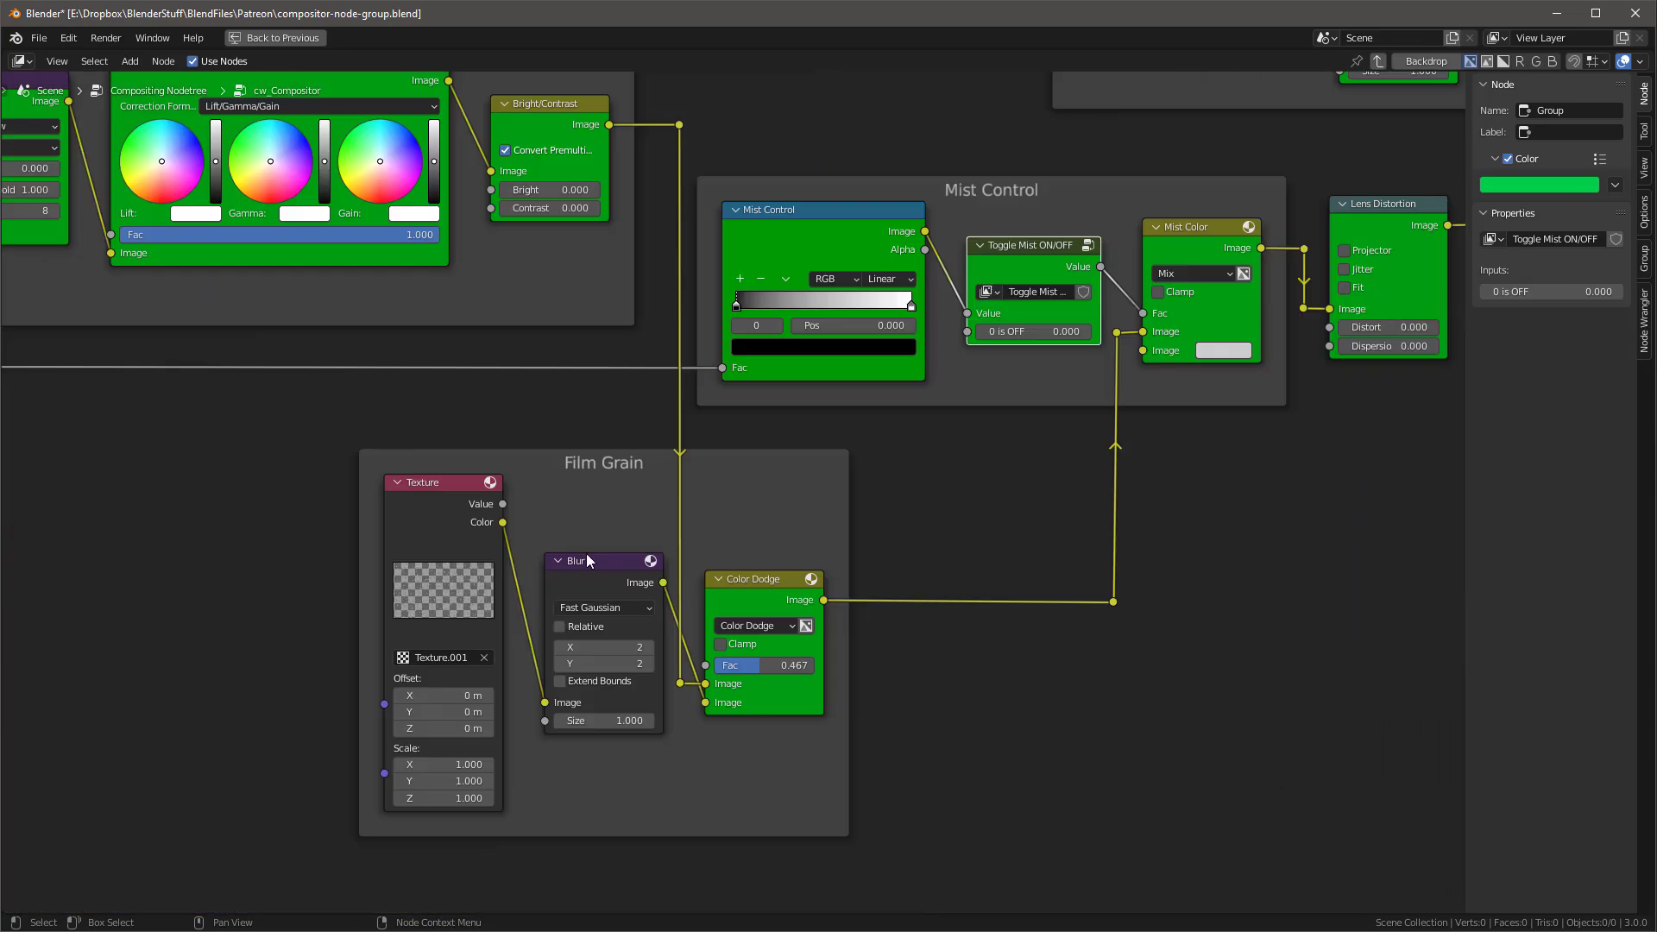
scroll(542, 659, "up", 2)
middle_click_drag(632, 484, 643, 424)
scroll(640, 418, "up", 1)
scroll(639, 419, "down", 2)
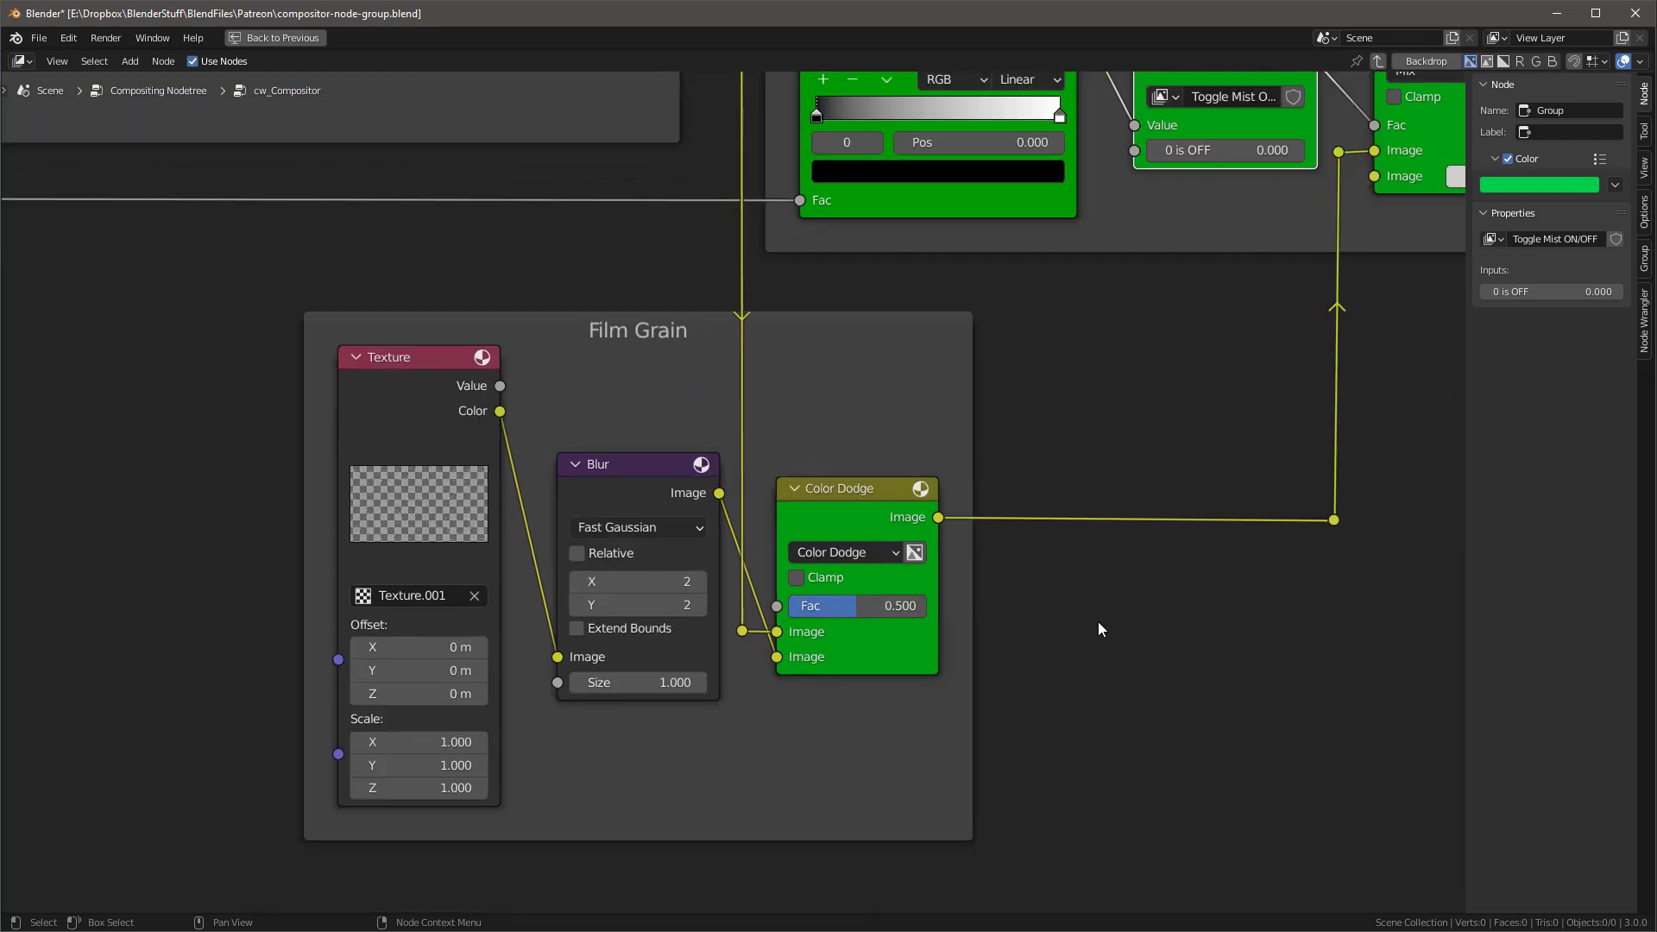
key("ctrl+s")
Step: Examine the Lens Distortion node and the Vignette frame's size, blur and strength nodes up to the group output
scroll(1016, 630, "down", 4)
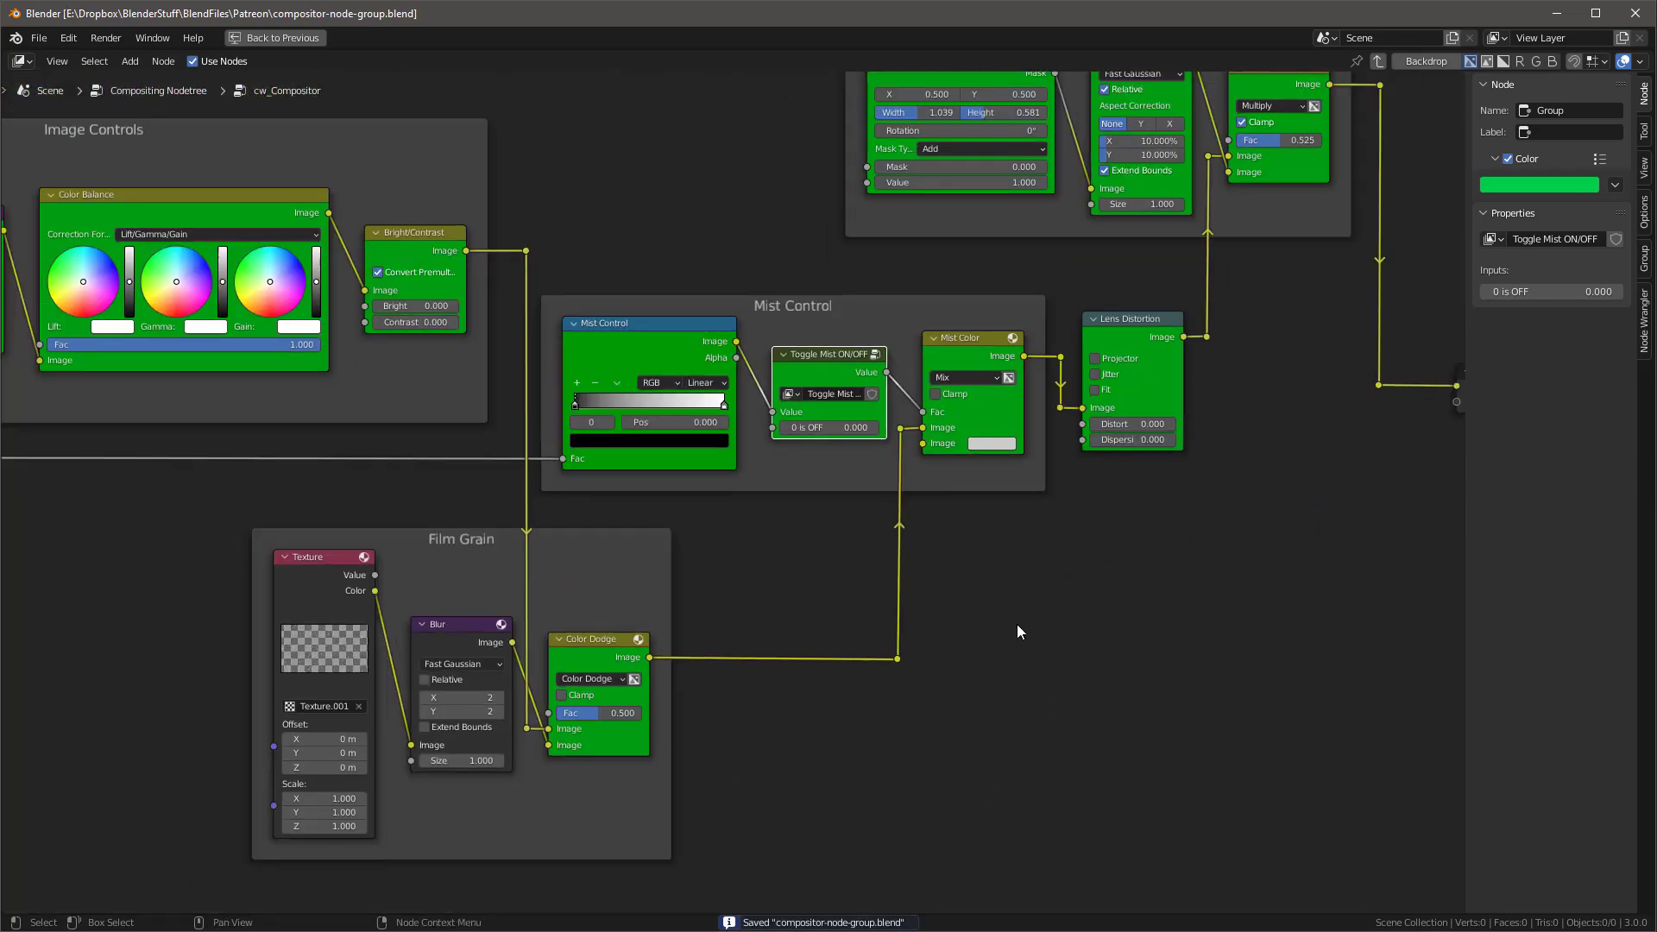
scroll(888, 424, "up", 5)
scroll(888, 425, "up", 2)
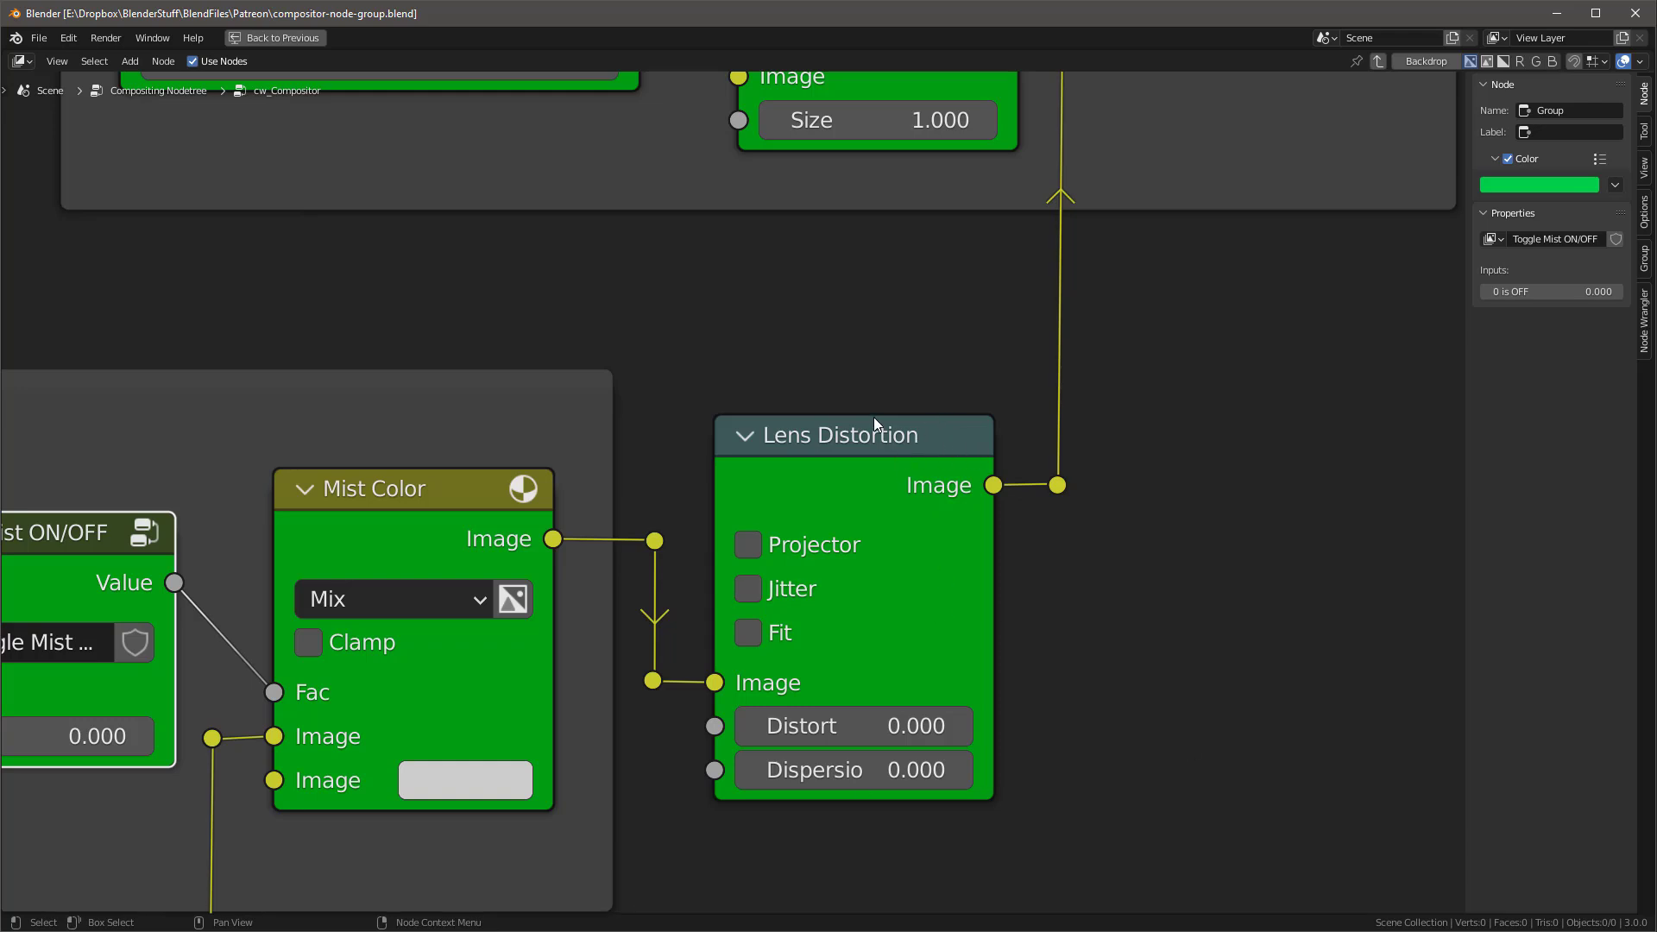
scroll(1179, 601, "down", 3)
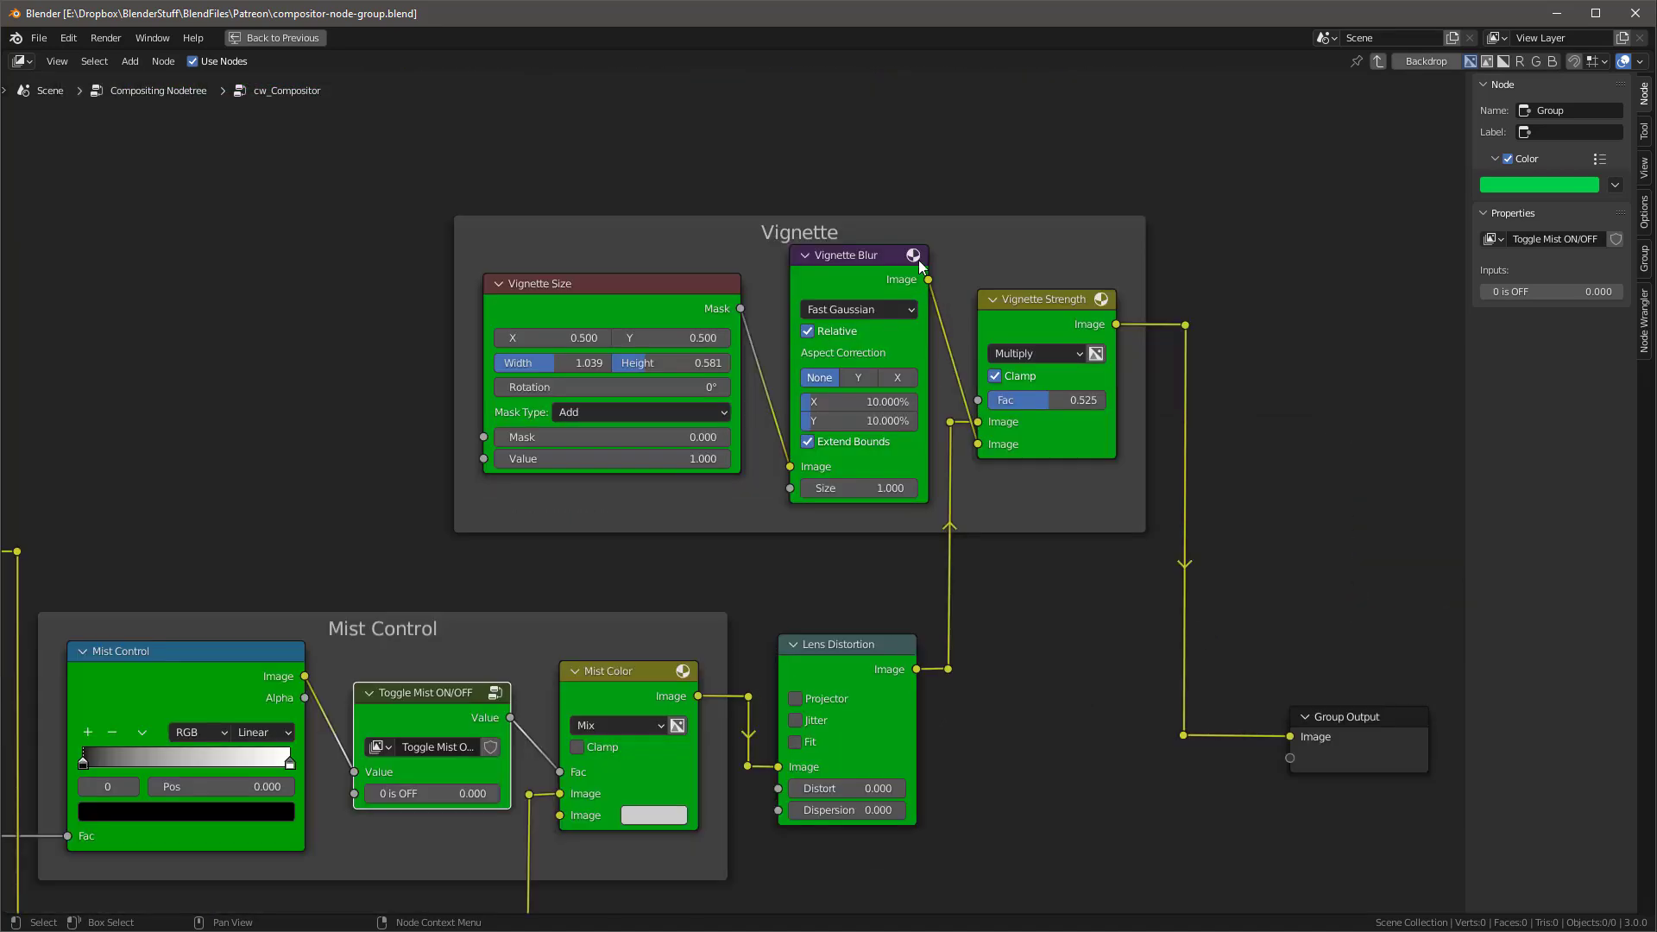
scroll(1269, 382, "up", 1)
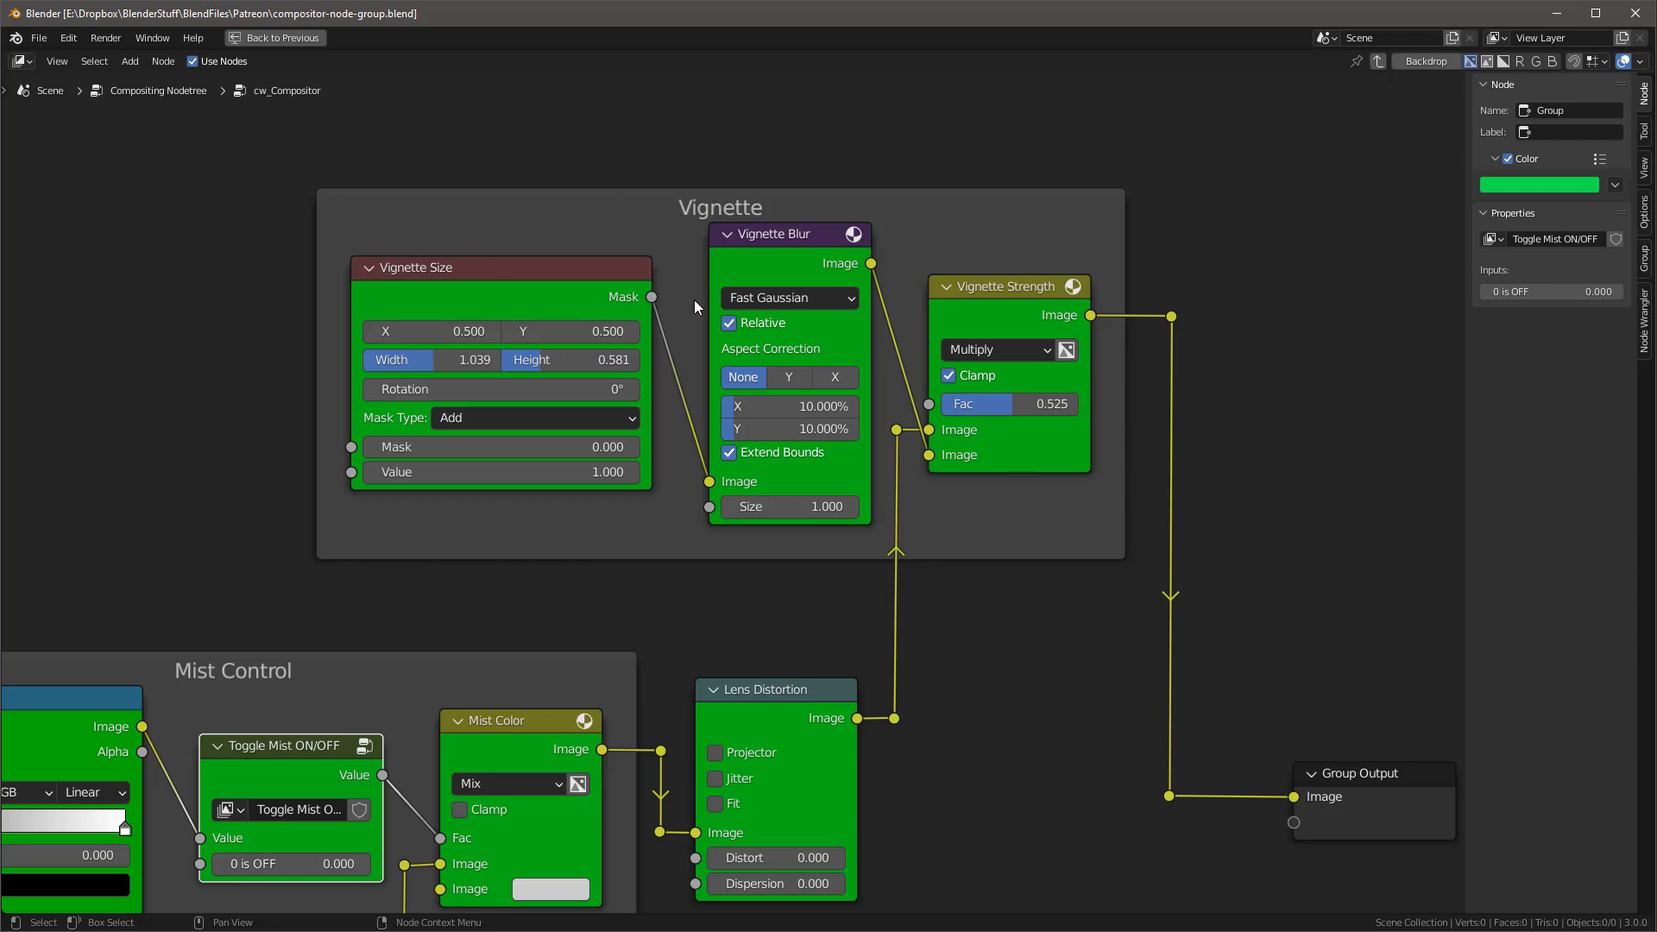
scroll(1023, 697, "up", 1)
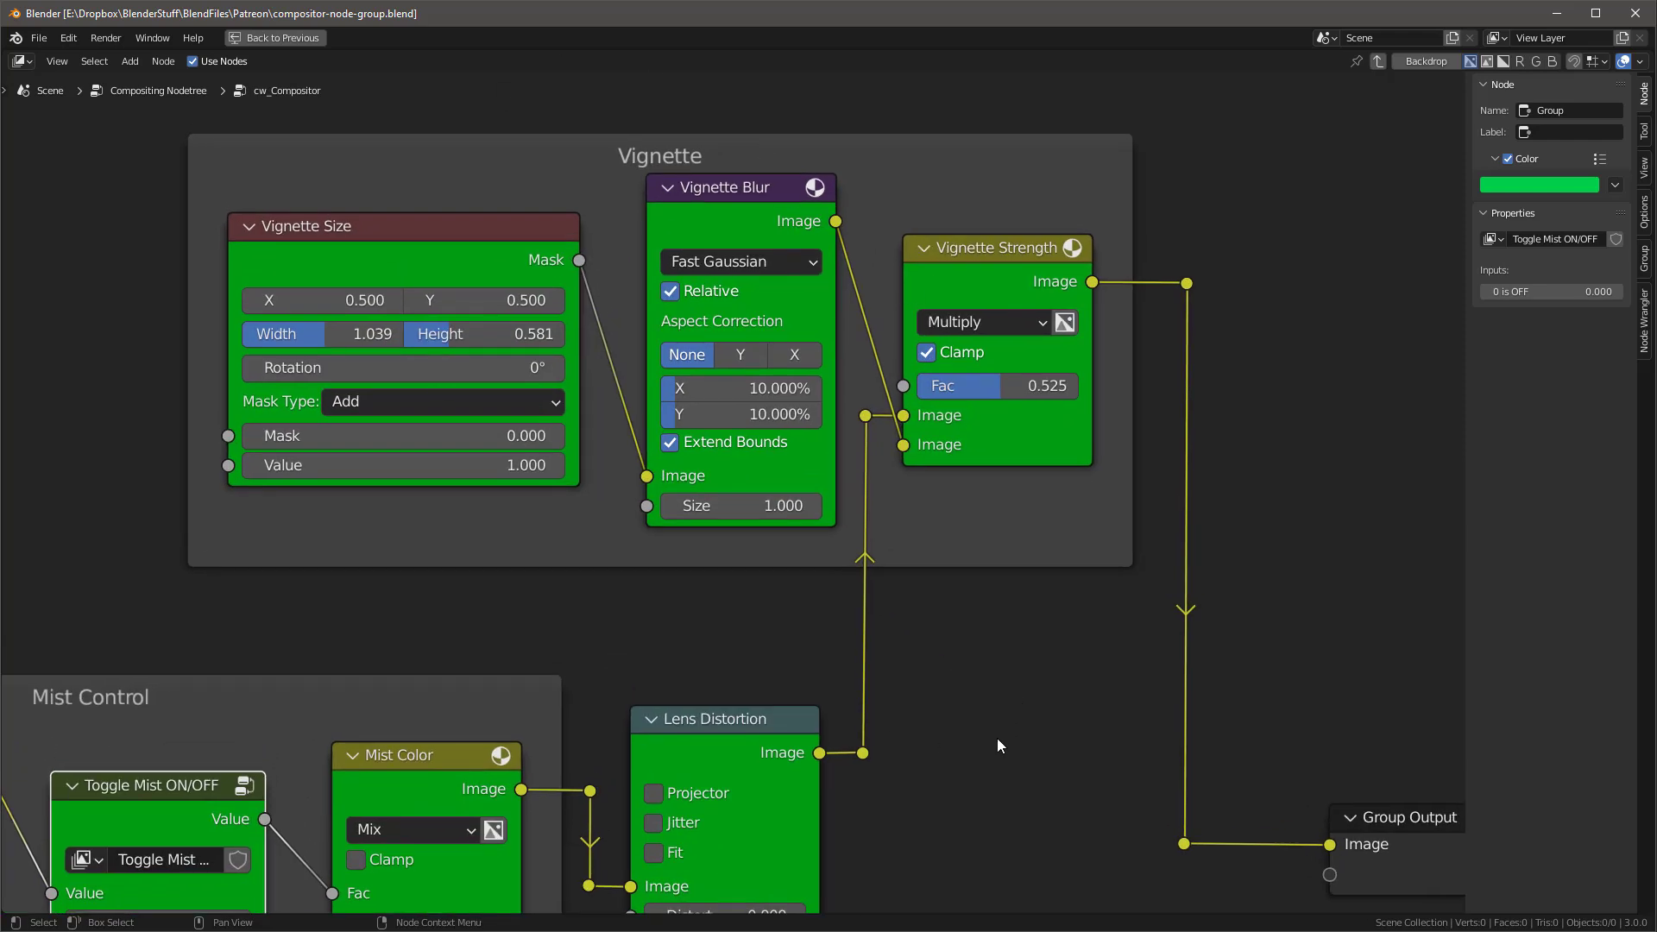
scroll(1001, 737, "down", 9)
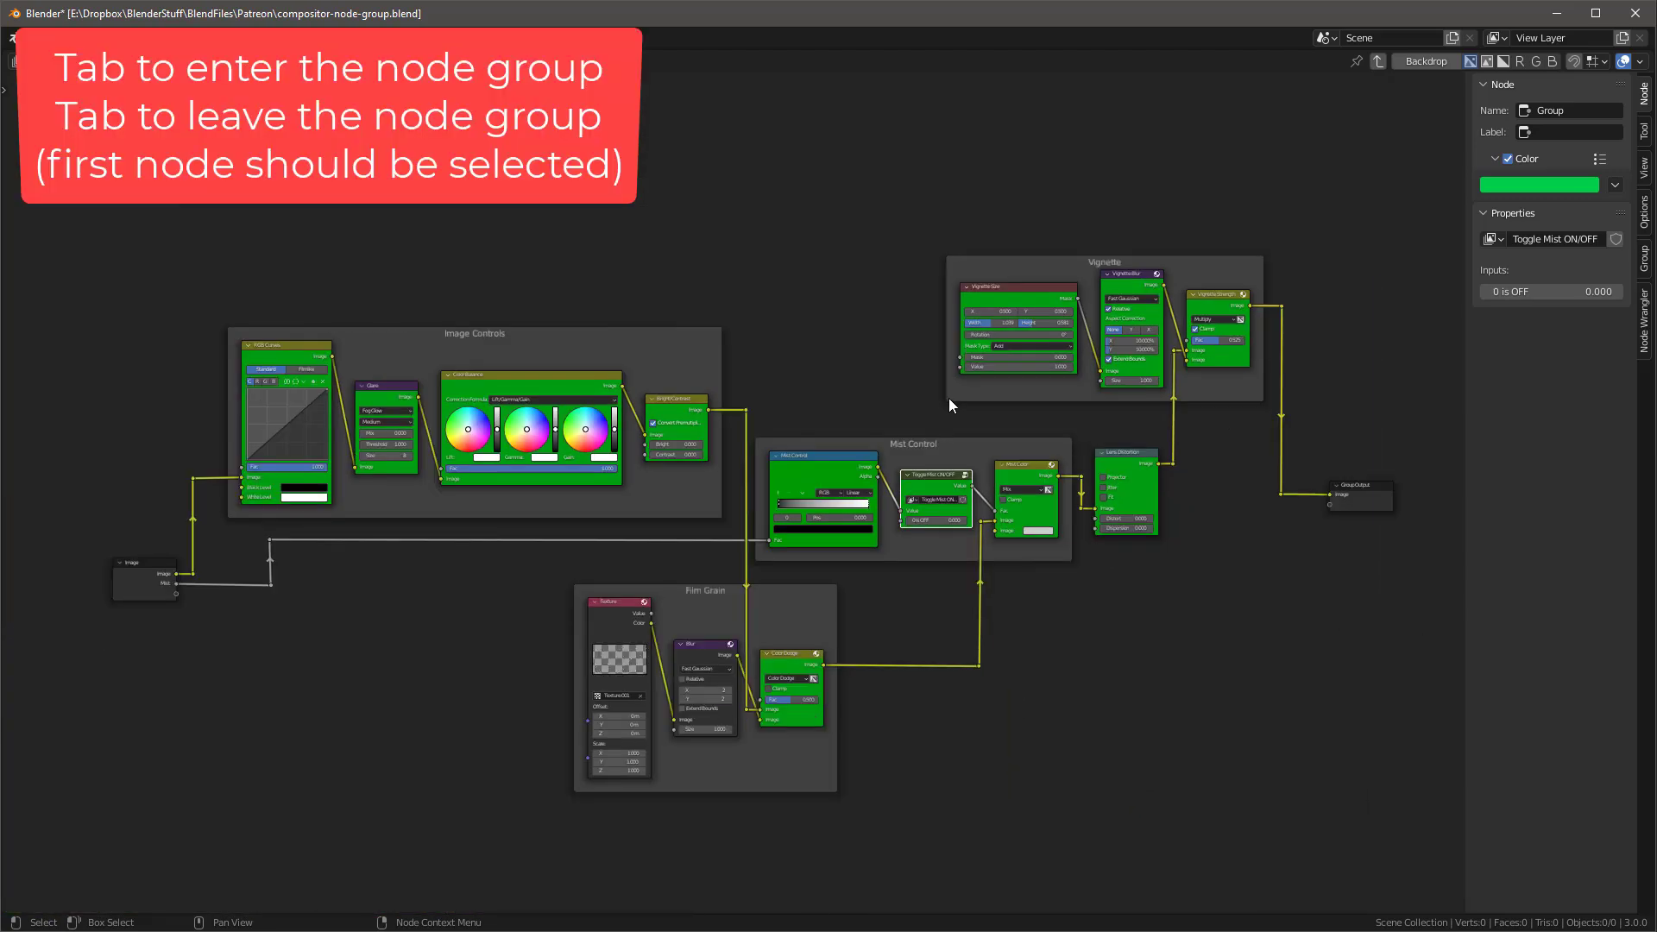
scroll(503, 580, "up", 2)
Step: Leave the cw_Compositor group, switch to the tutorialPart4-05.blend window and open its Compositing workspace
key("Tab")
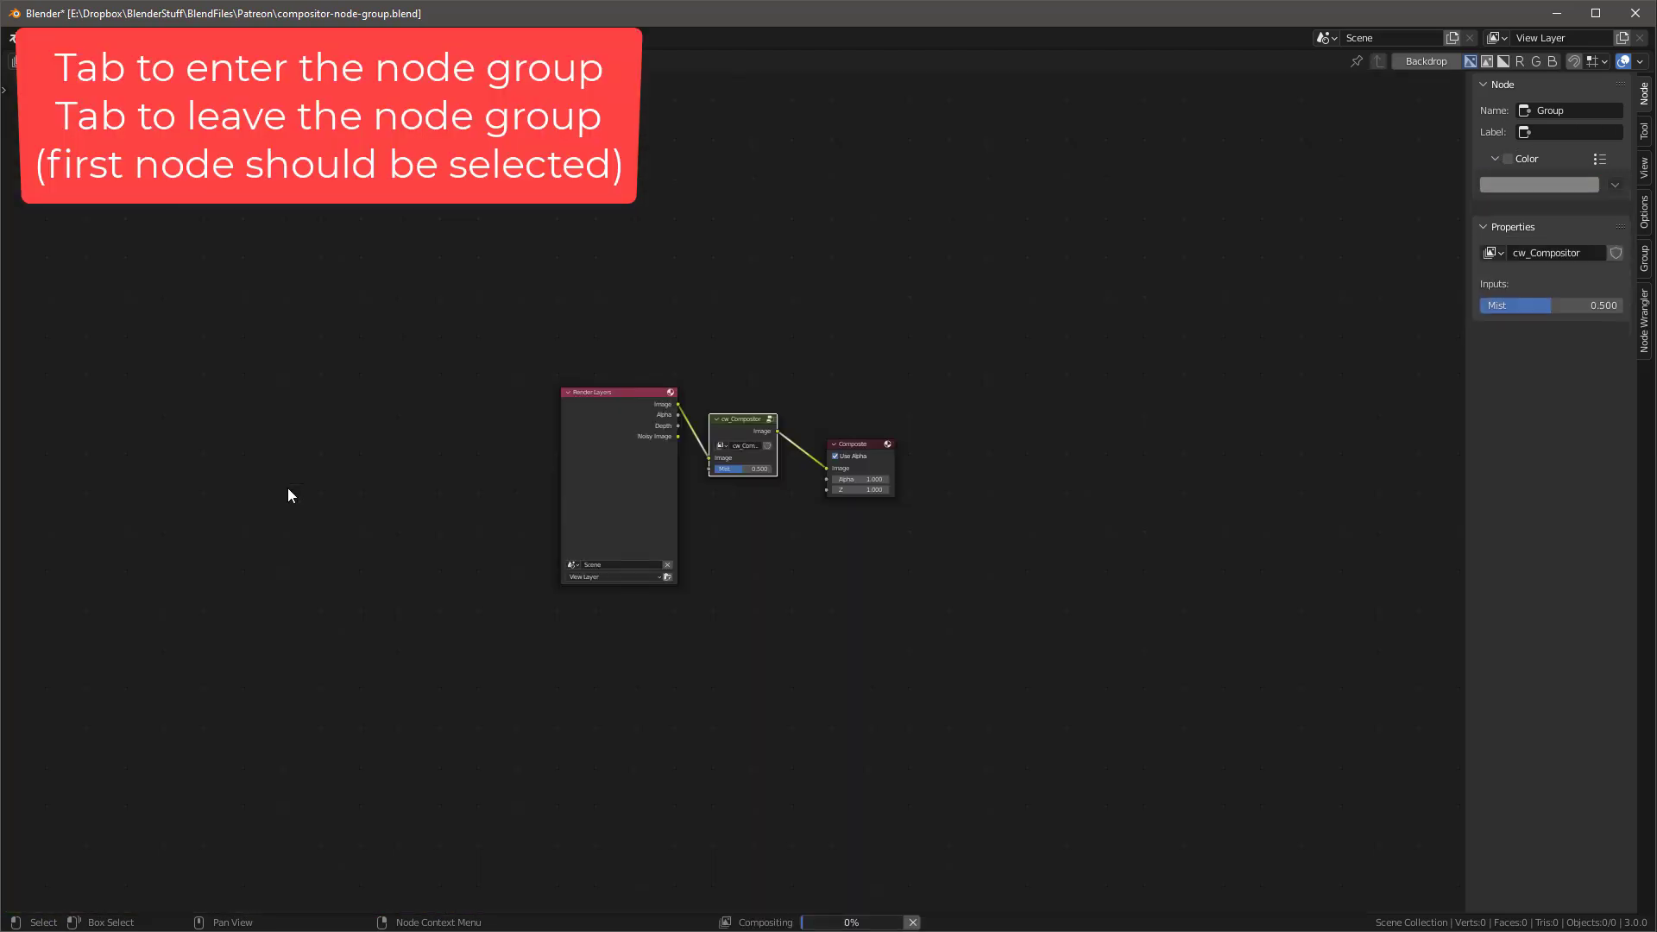
scroll(646, 483, "up", 6)
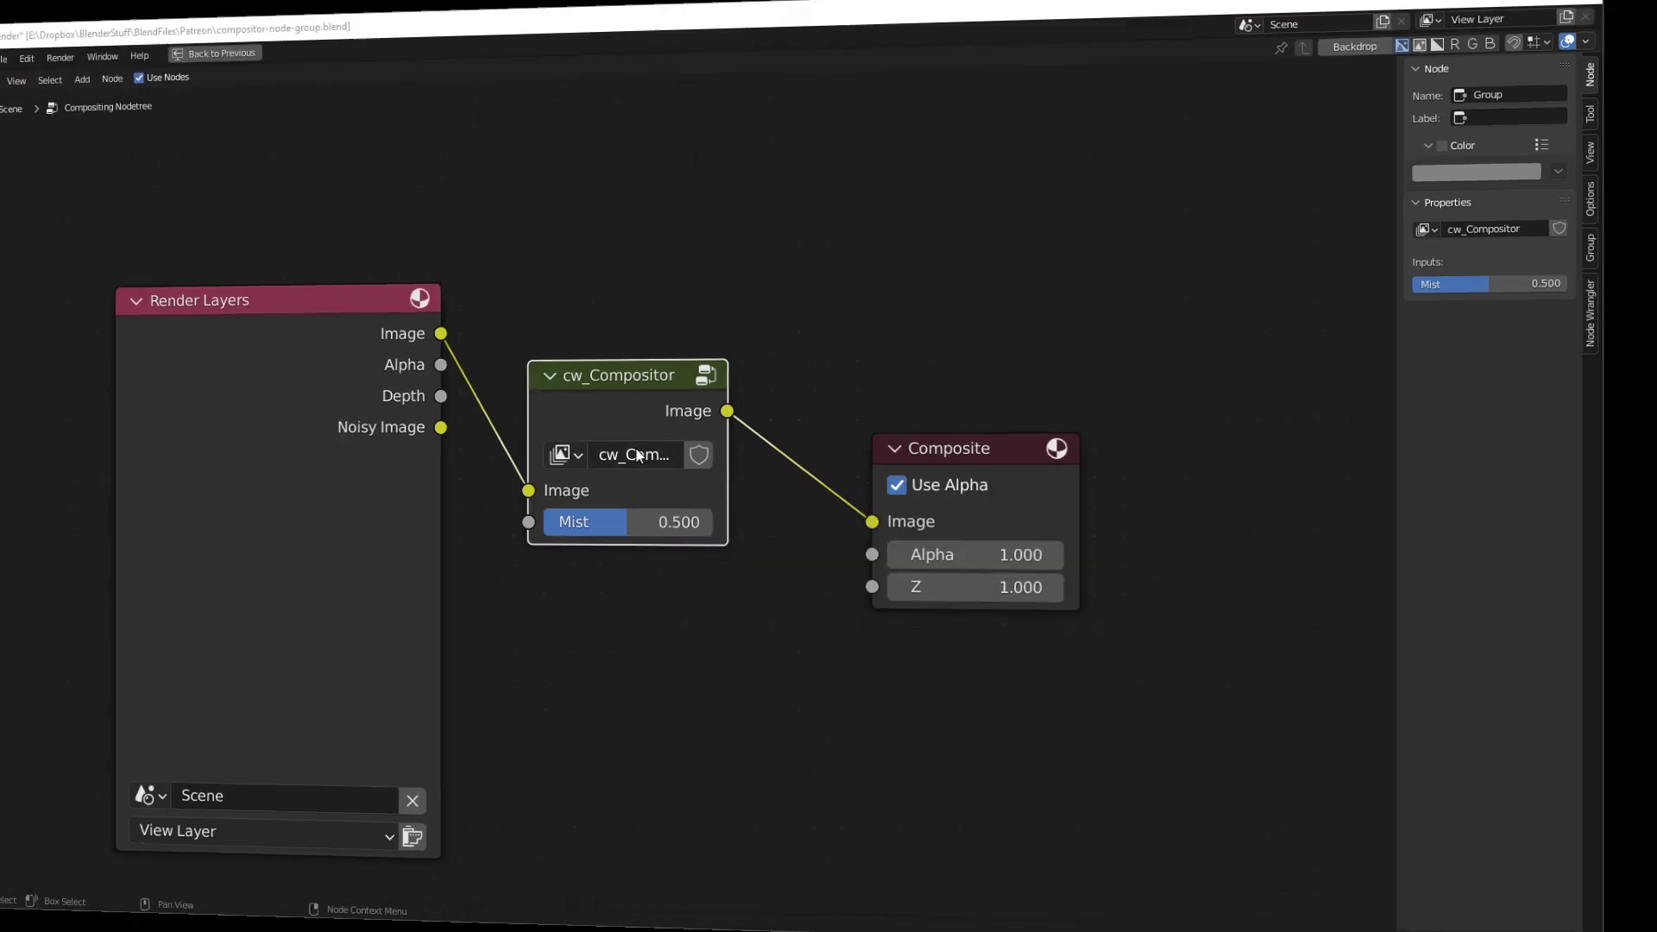
key("alt+Tab")
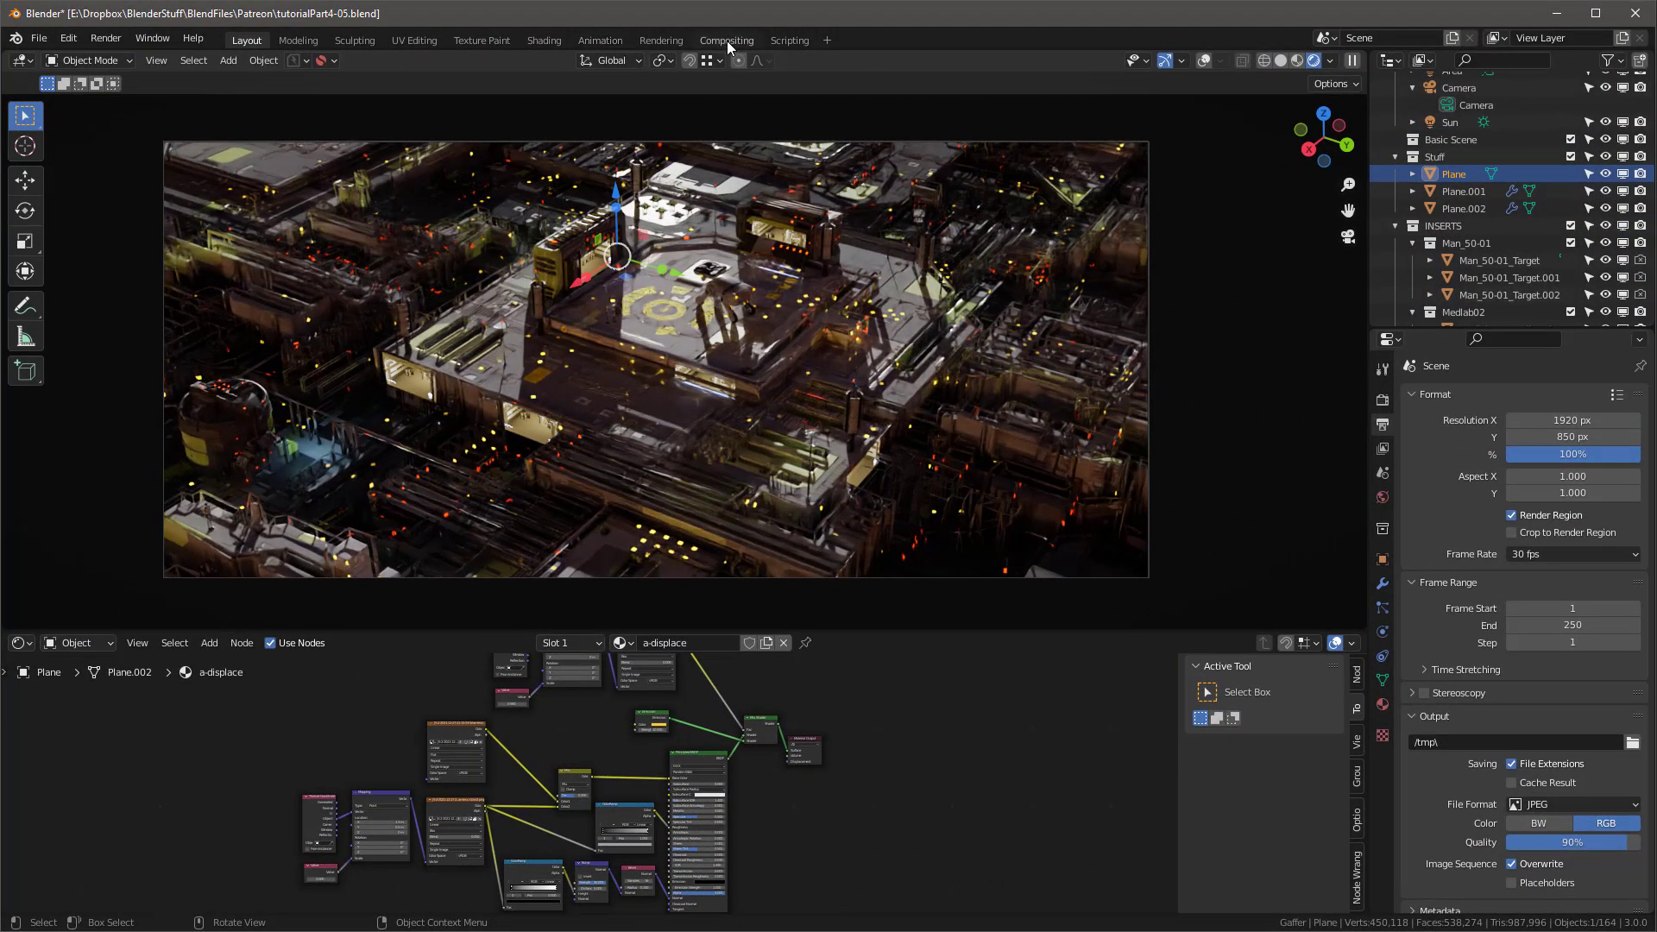
left_click(727, 40)
Step: Append the cw_Compositor node tree from compositor-node-group.blend into the scene file
left_click(39, 38)
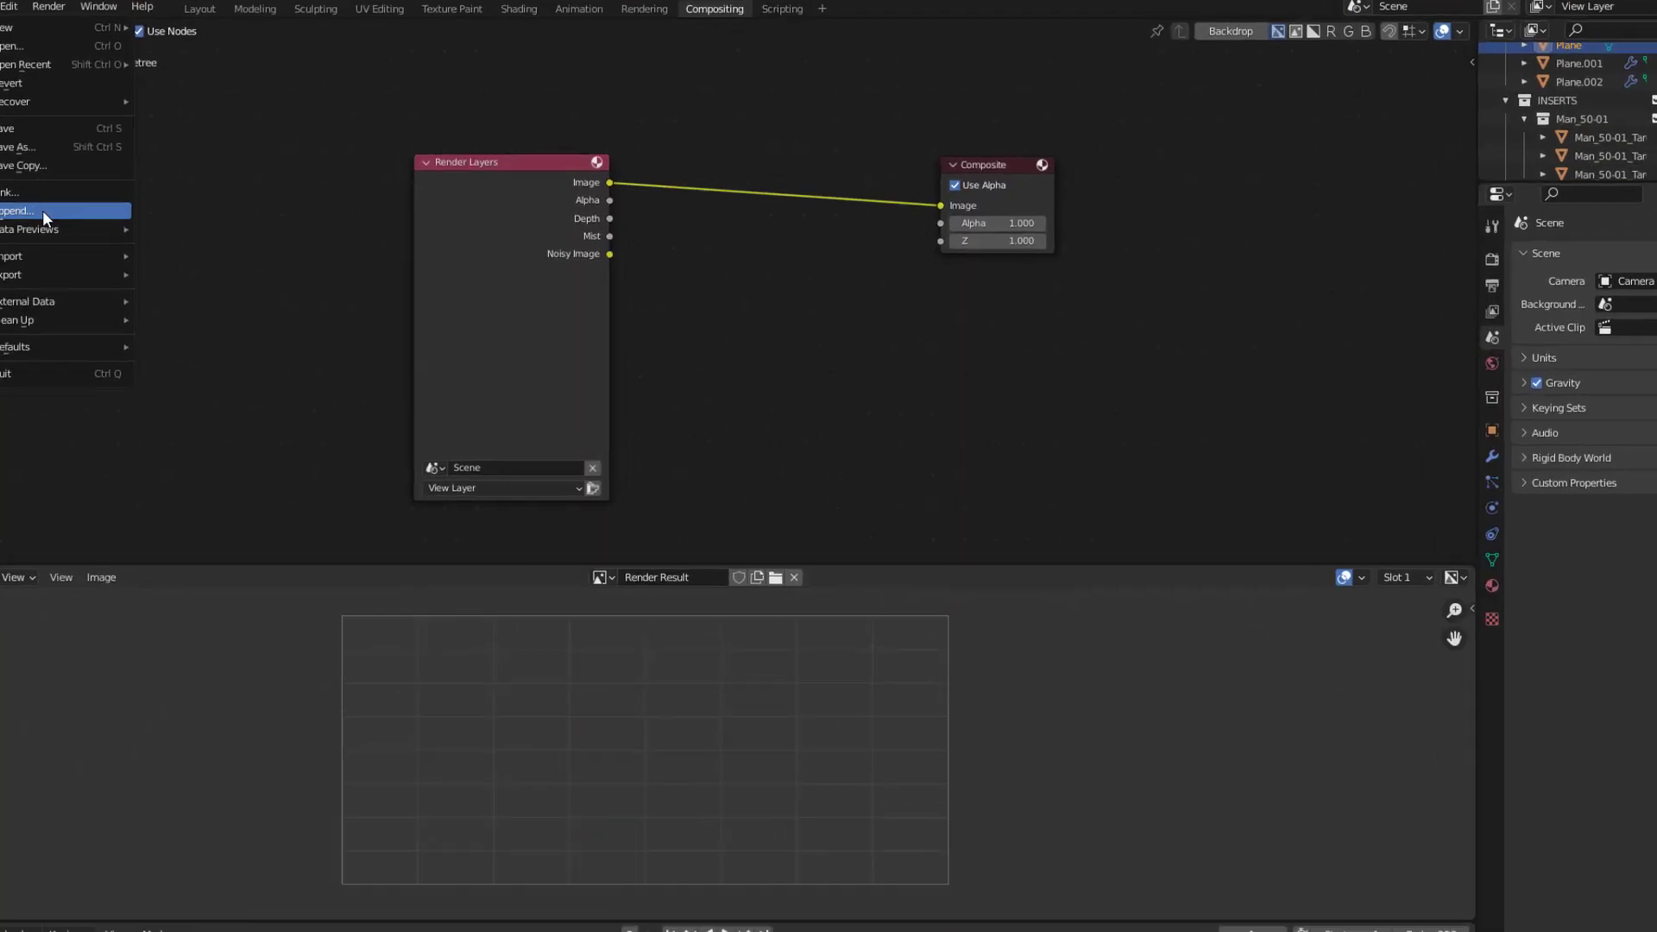
left_click(55, 214)
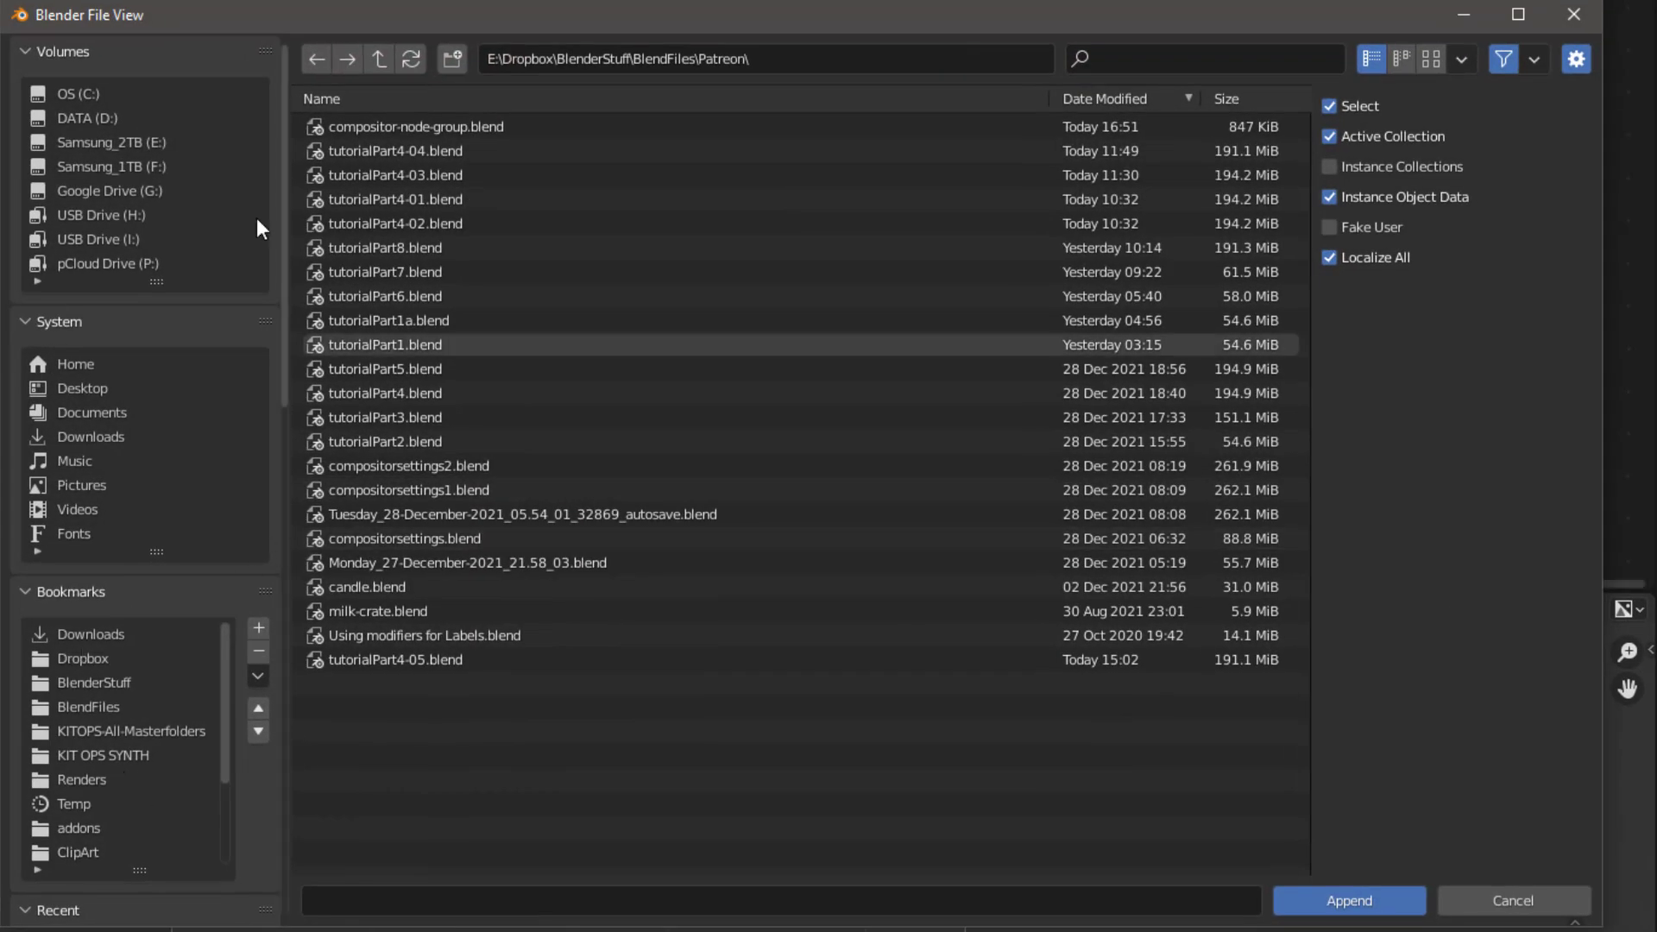
double_click(445, 127)
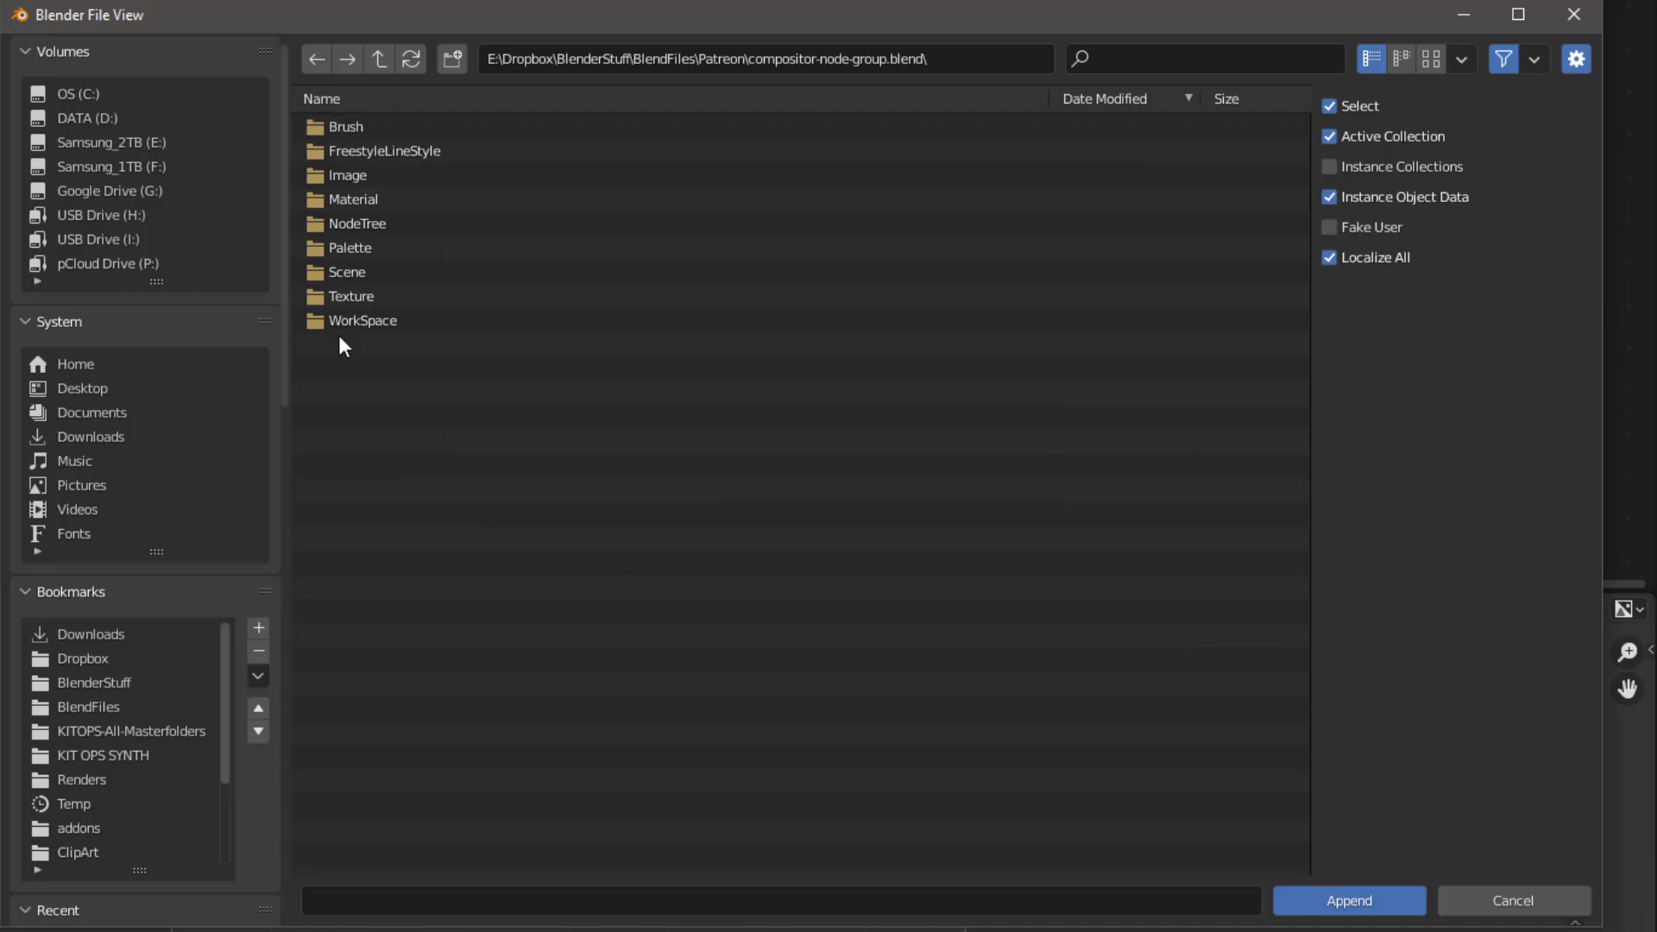
double_click(340, 222)
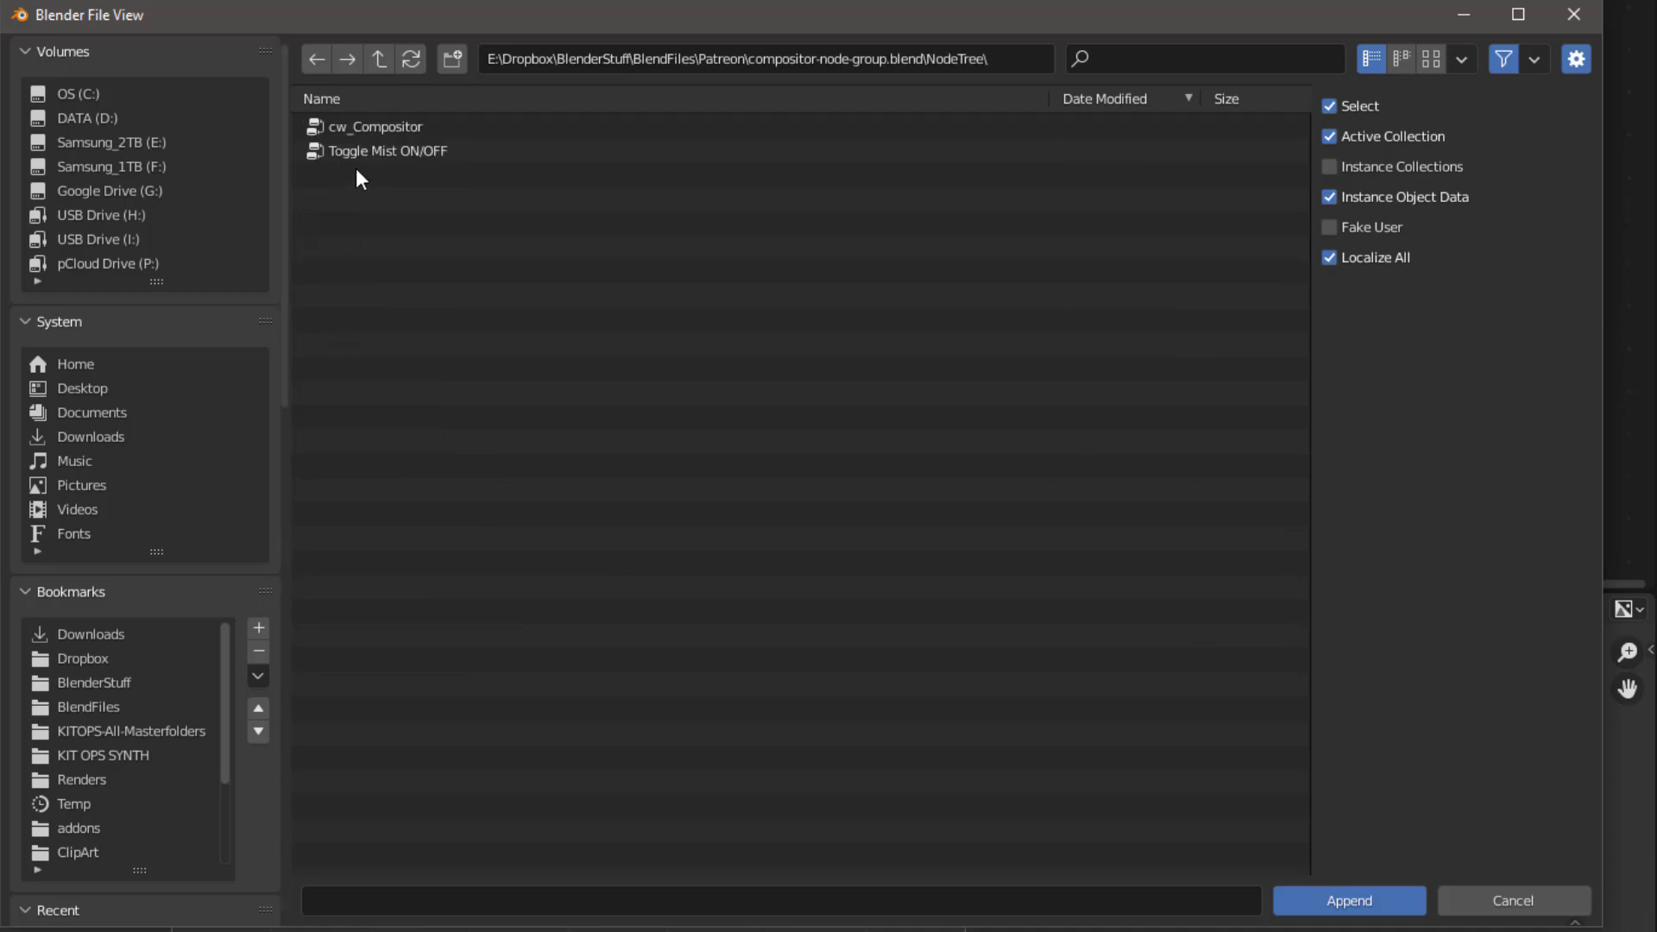
left_click(372, 126)
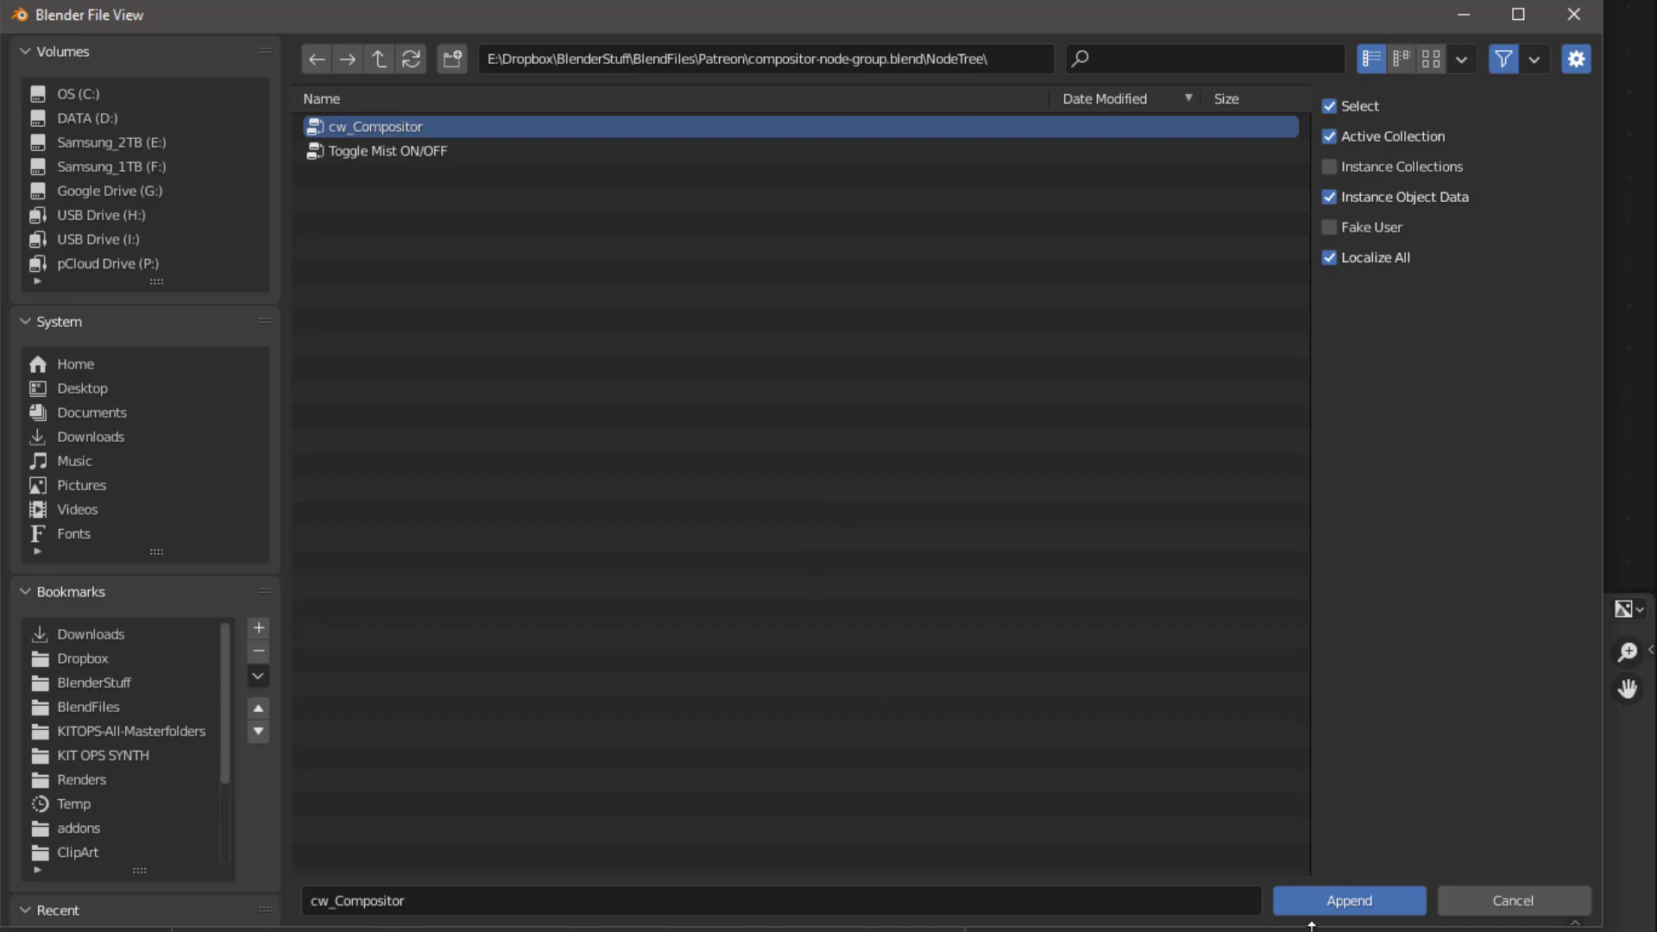
left_click(1358, 903)
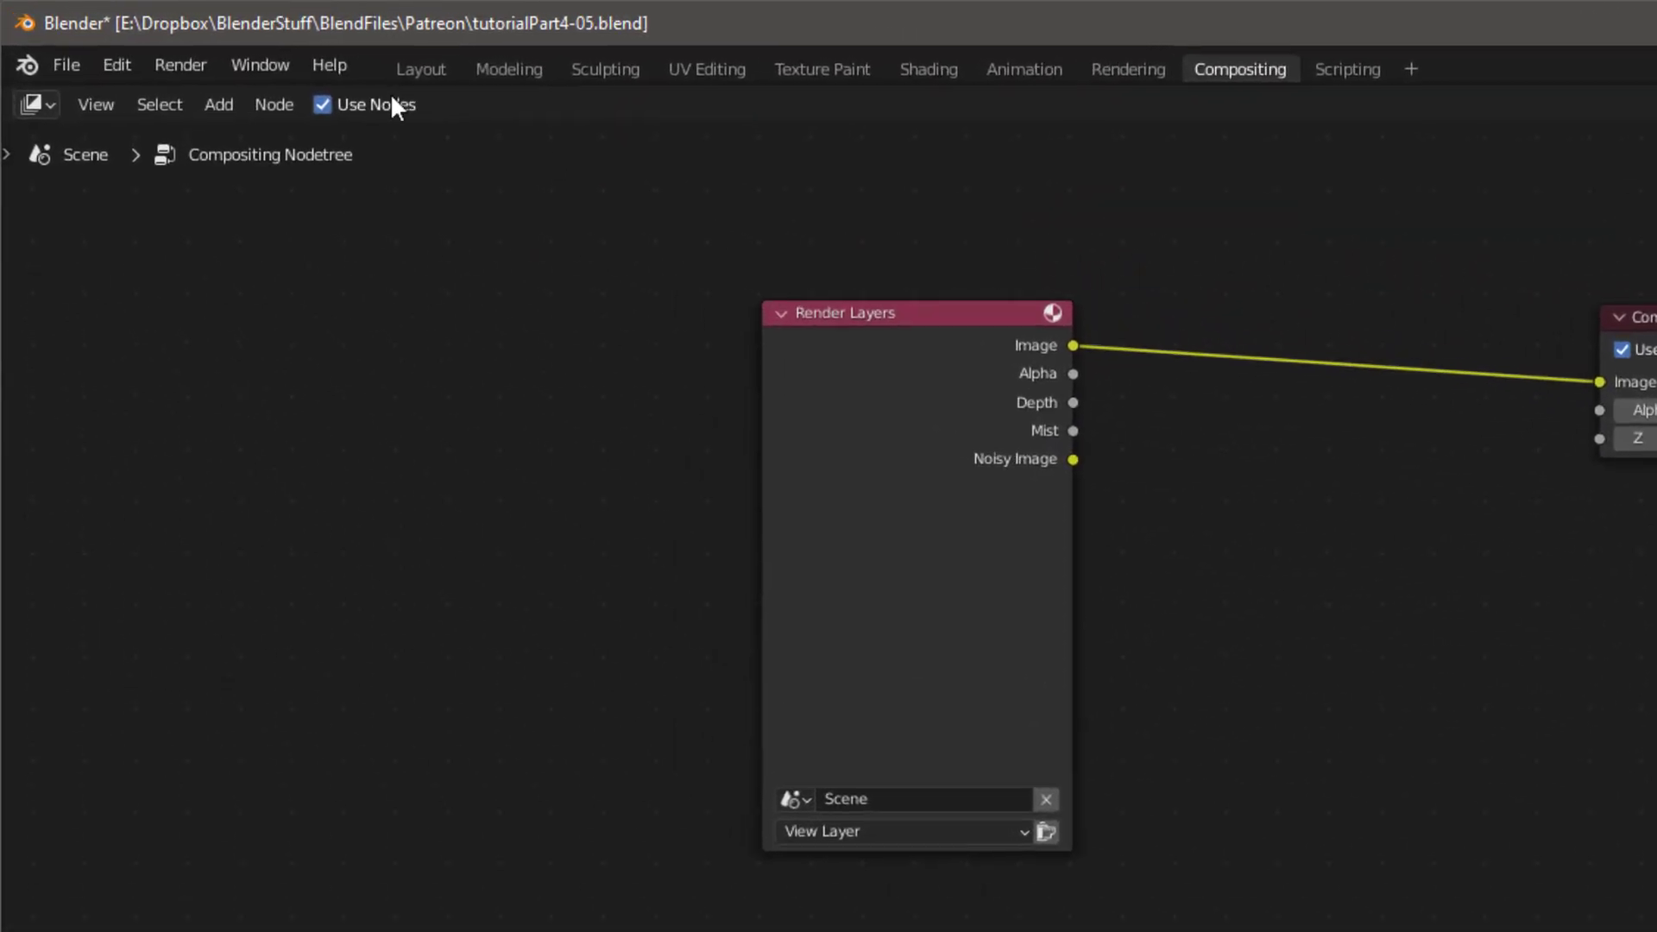
Step: Add the cw_Compositor.001 group node and insert it on the link between Render Layers and Composite
left_click(225, 107)
mouse_move(276, 421)
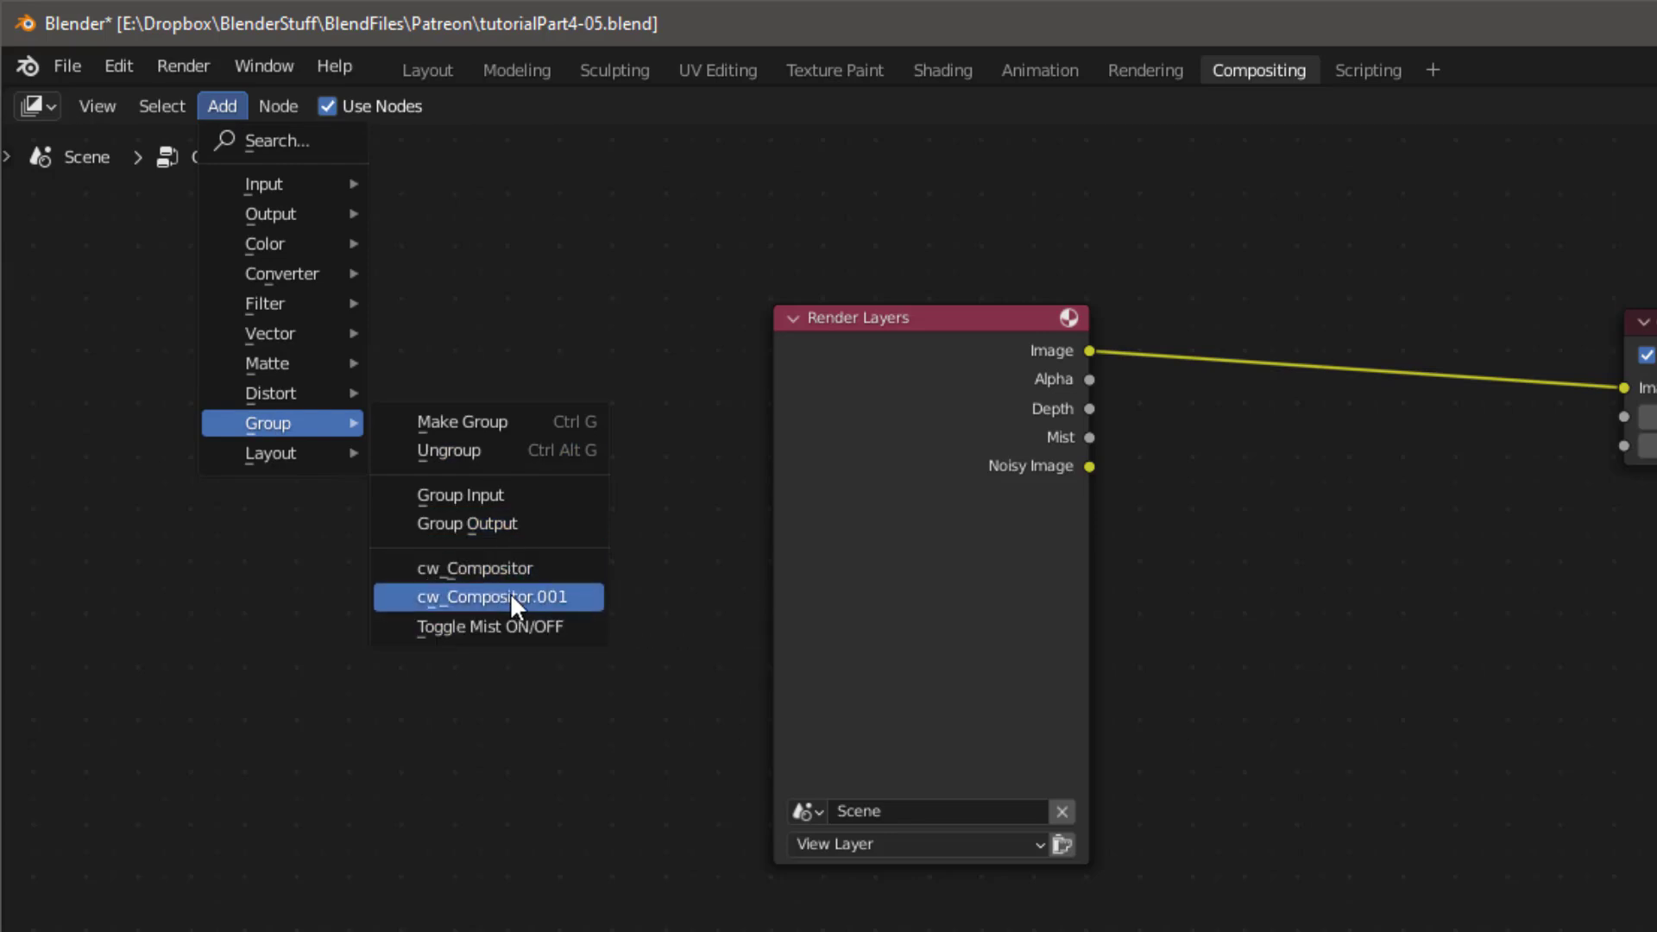
left_click(505, 567)
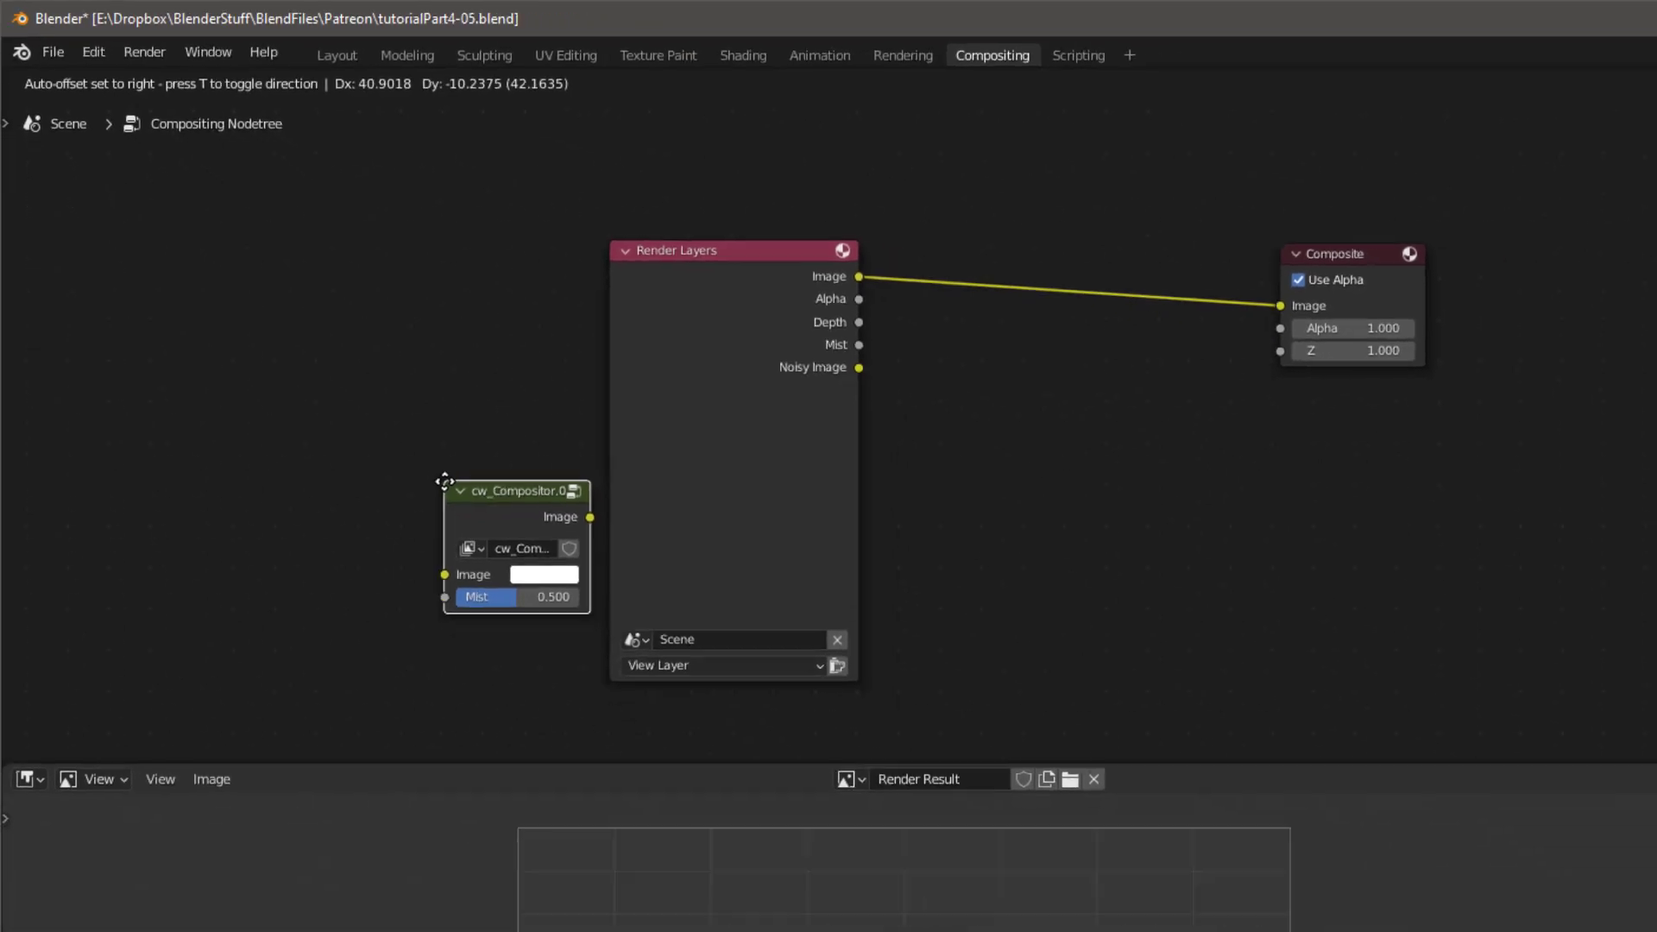
left_click(1230, 320)
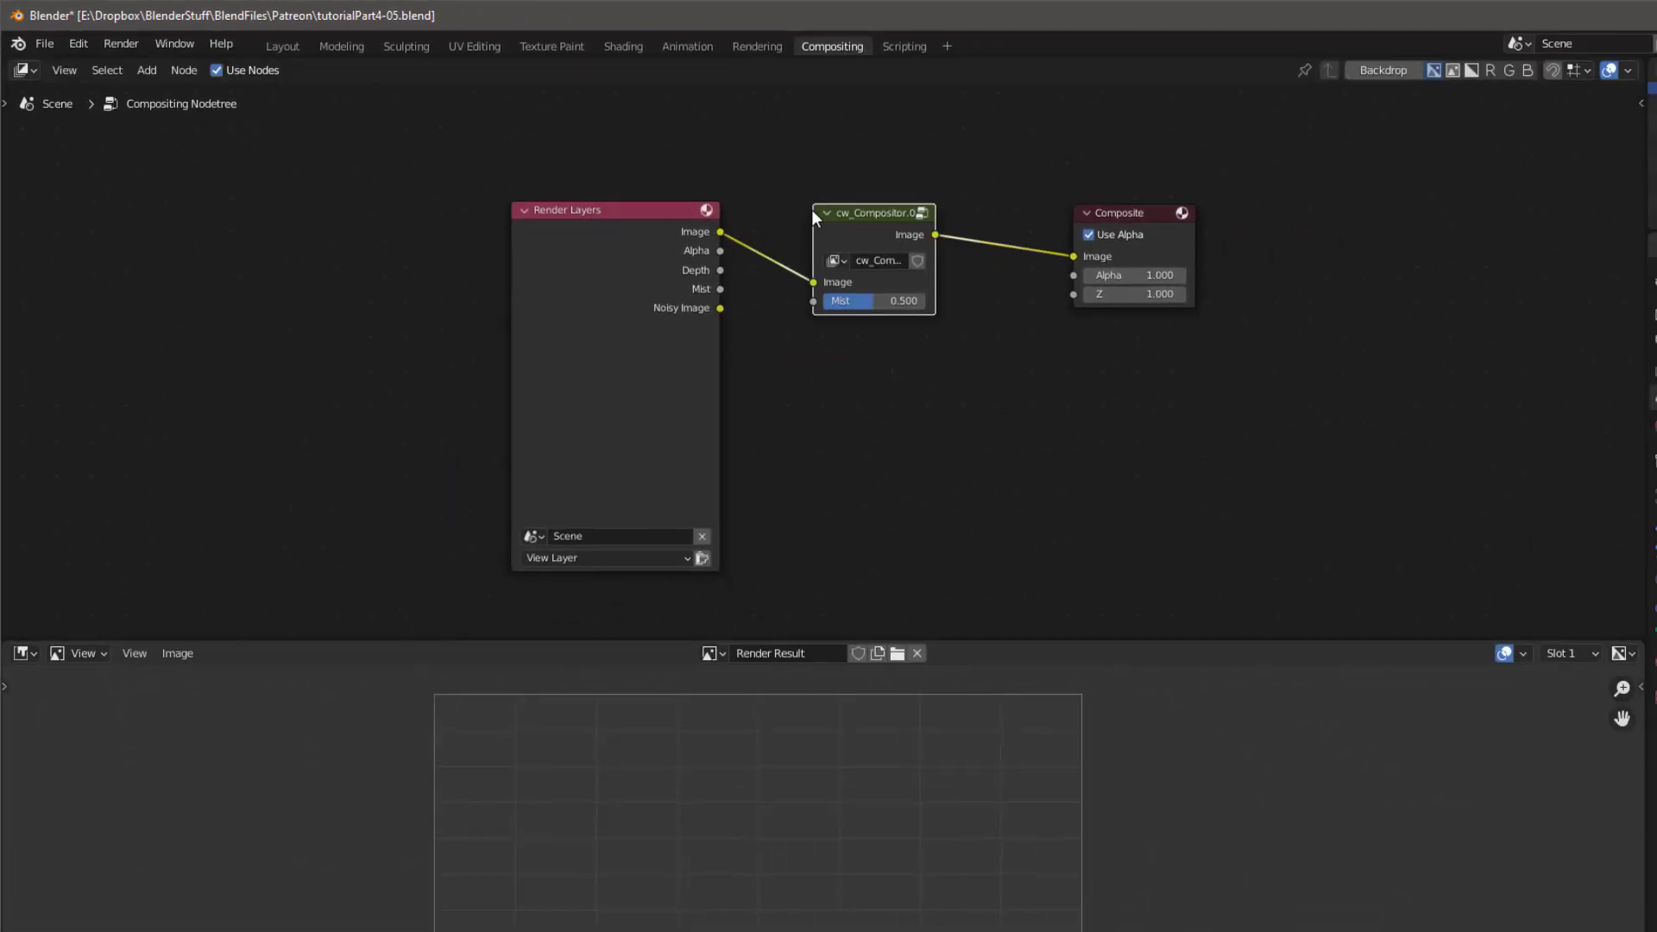
Step: Enter the cw_Compositor.001 group and examine its Image Controls, Film Grain, Mist Control and Vignette frames
key("Tab")
scroll(1016, 438, "down", 14)
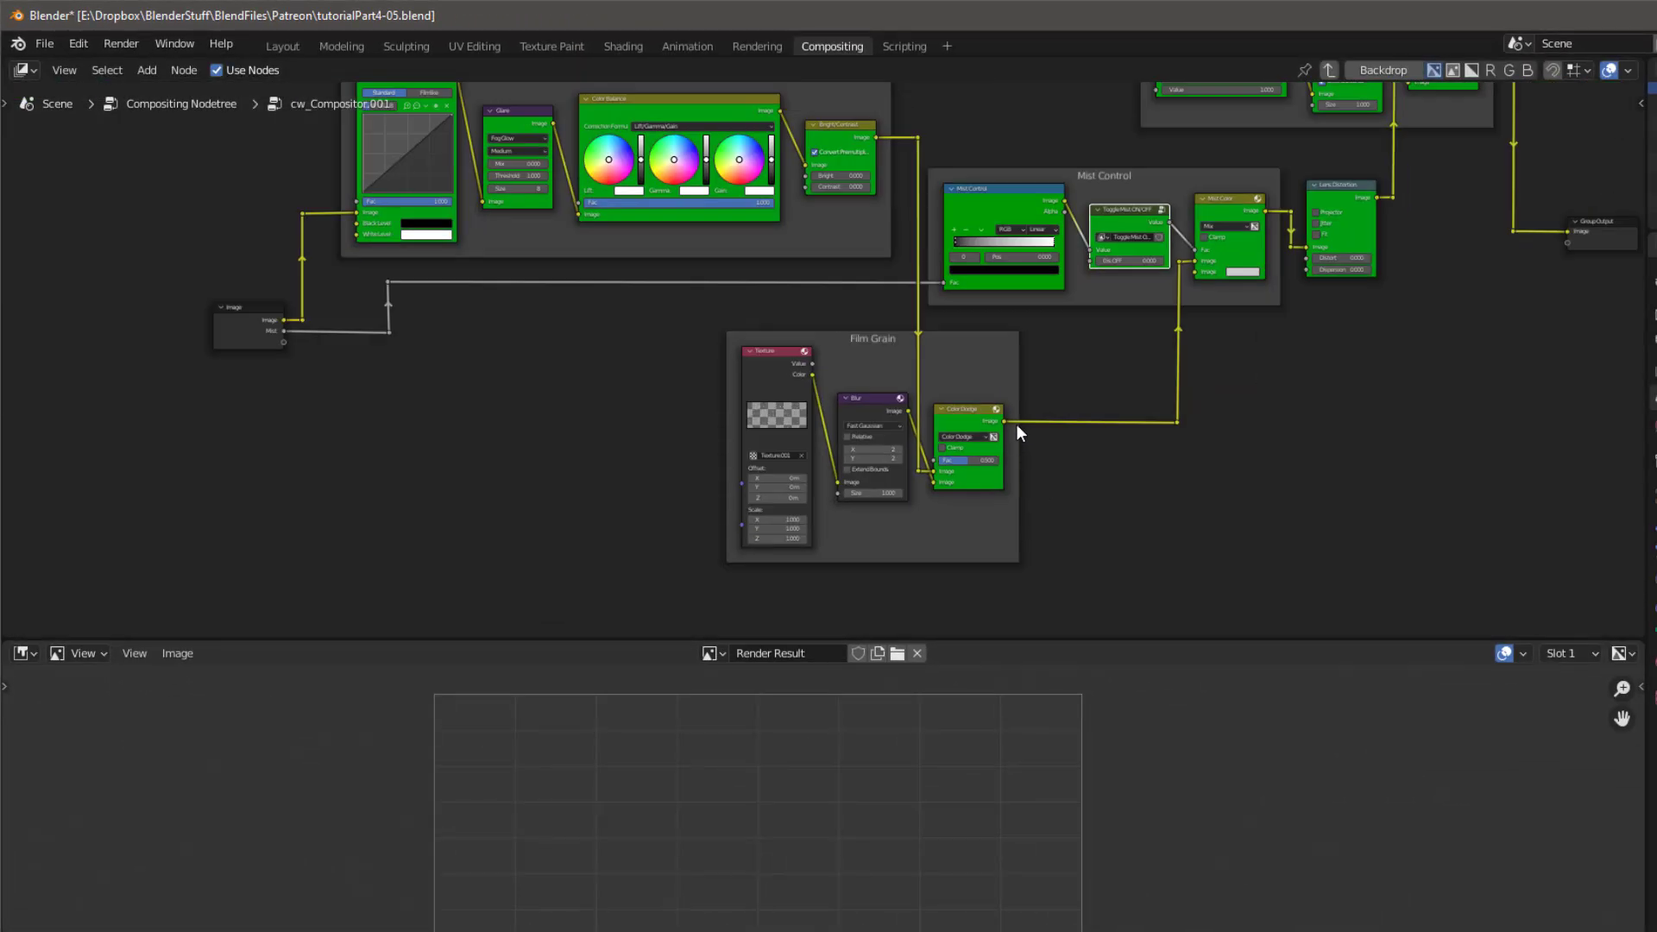
scroll(1069, 279, "up", 2)
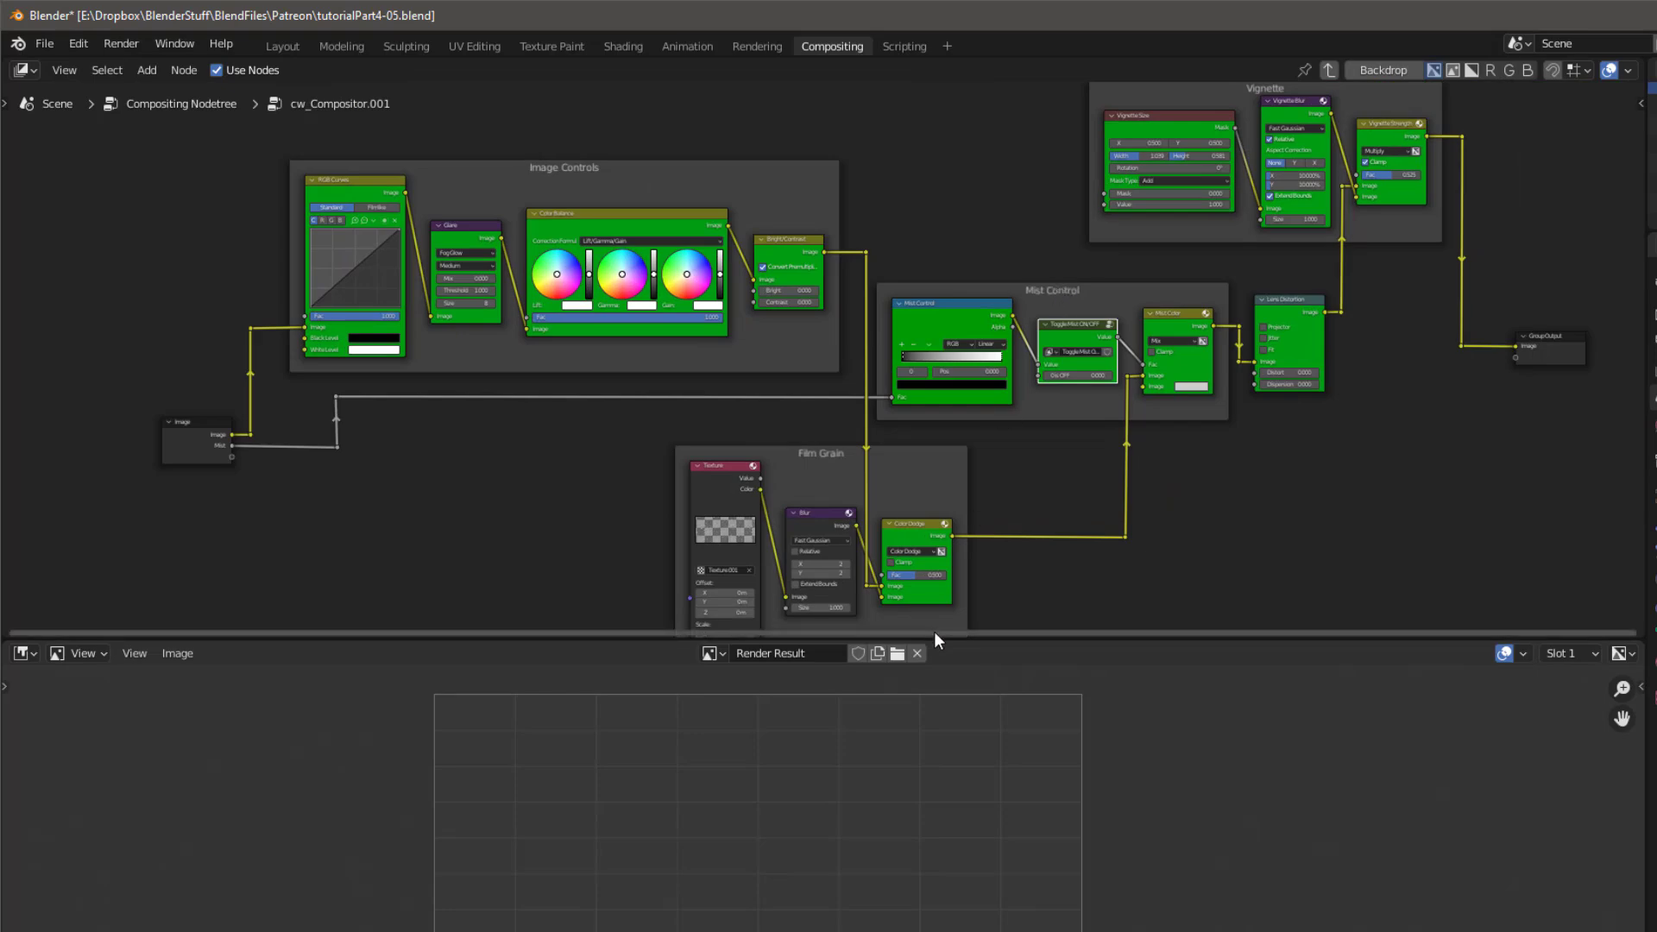
scroll(932, 604, "up", 2)
scroll(931, 564, "down", 3)
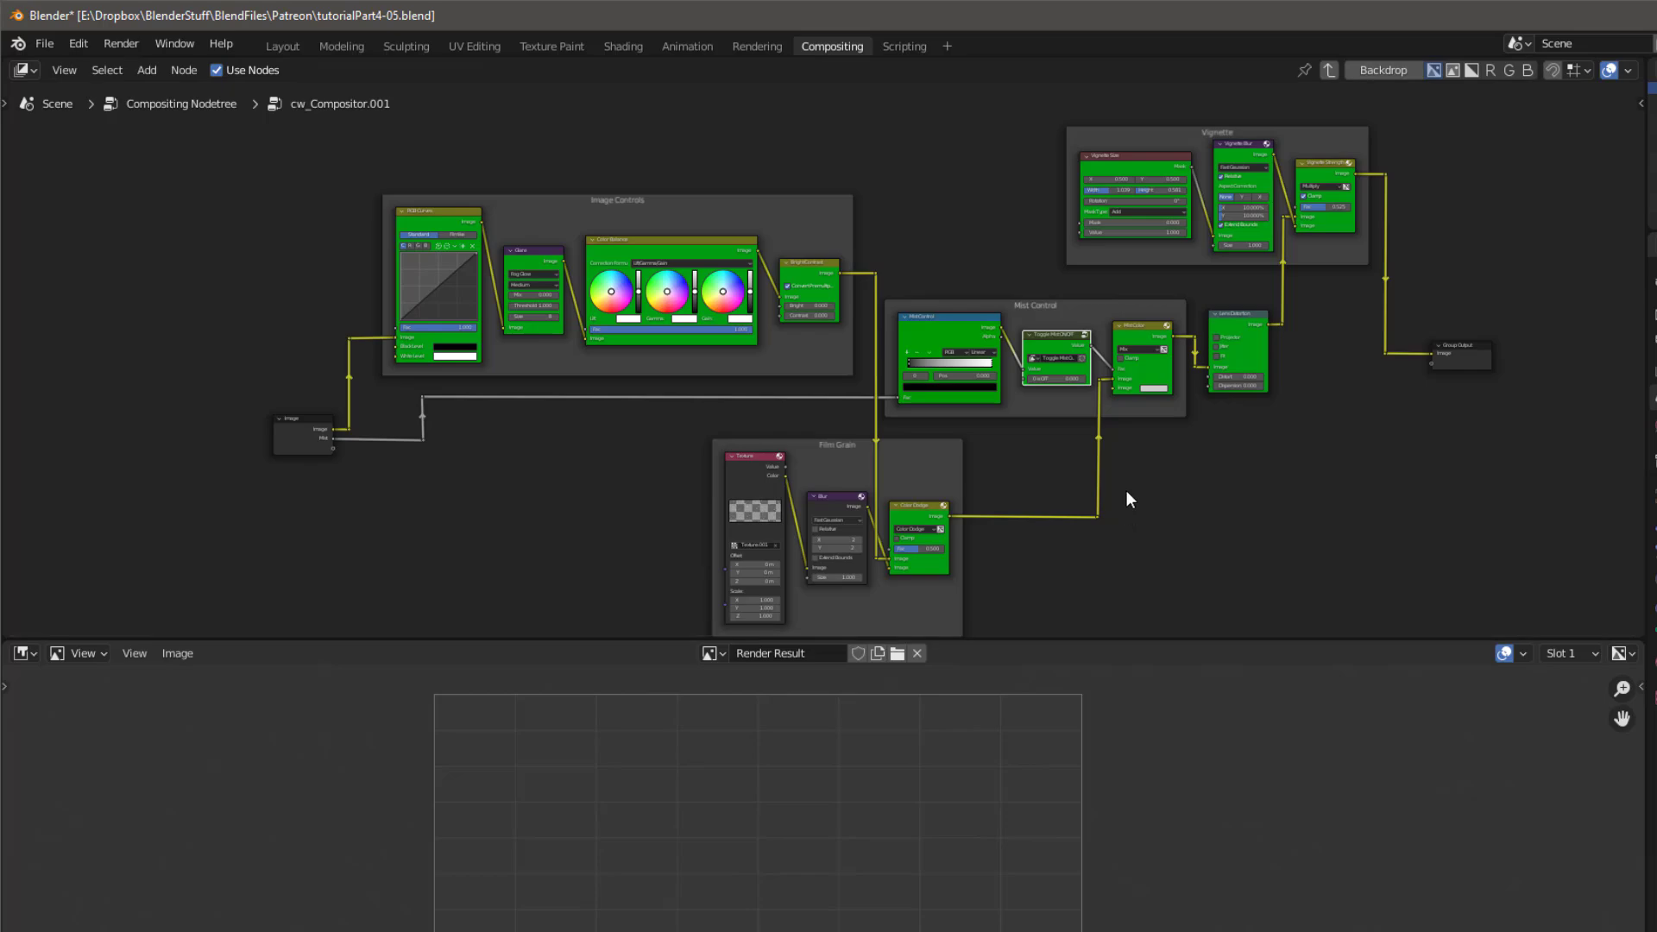
Step: Go to the Layout workspace and show the 3D viewport in solid shading
left_click(278, 43)
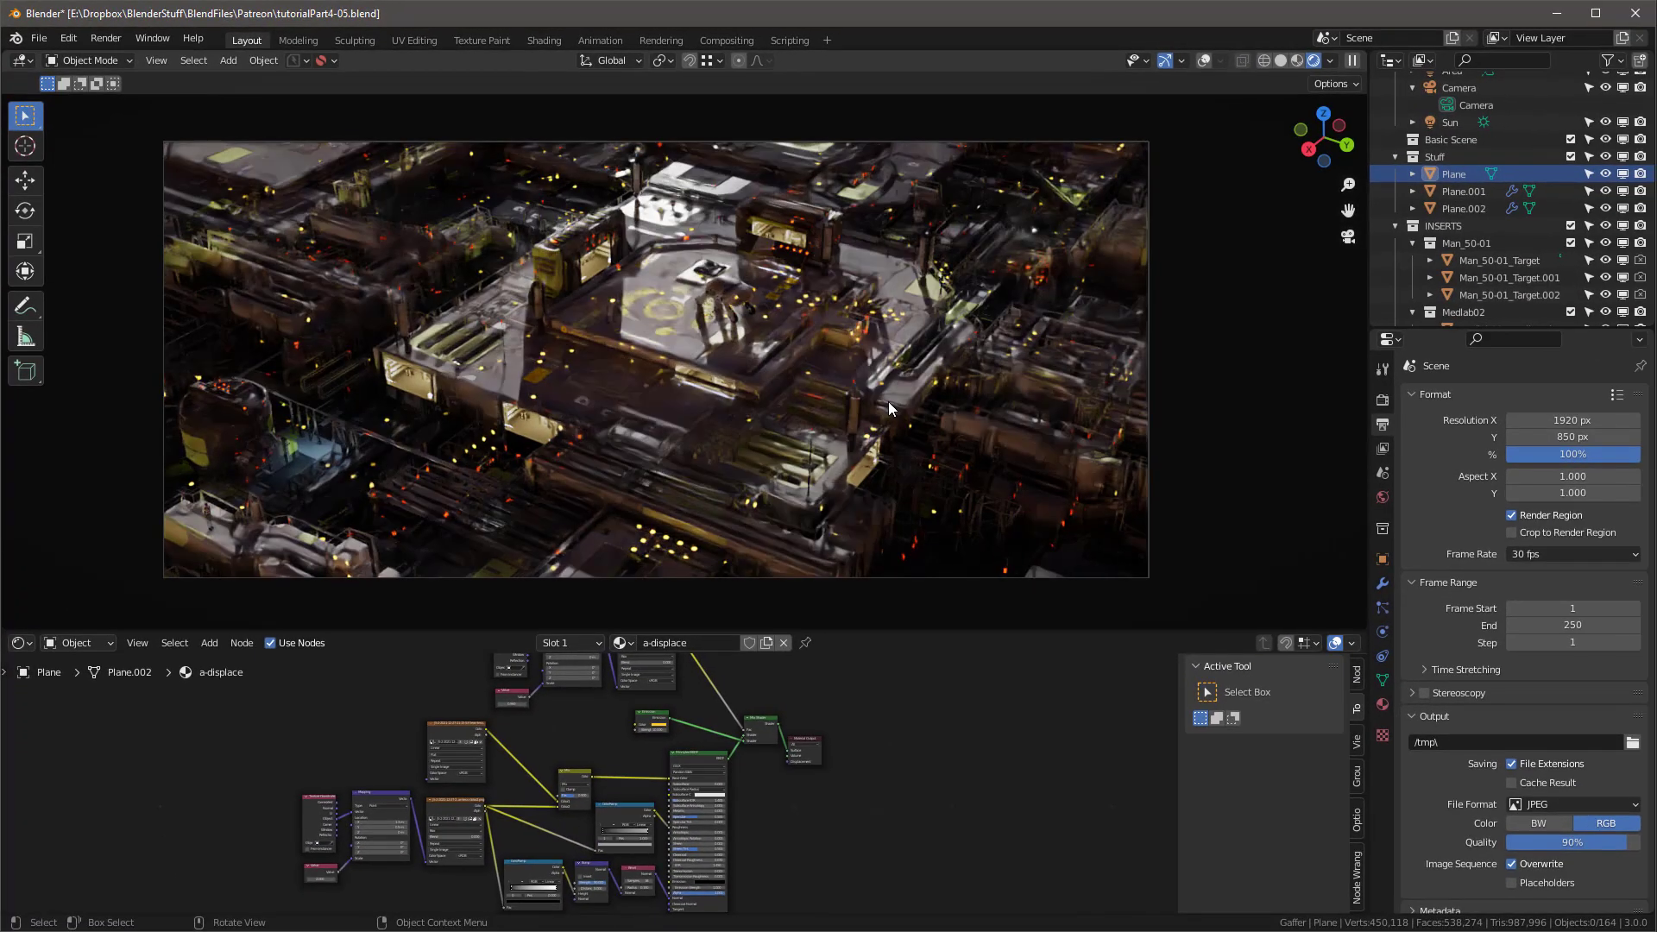
key("z")
left_click(992, 382)
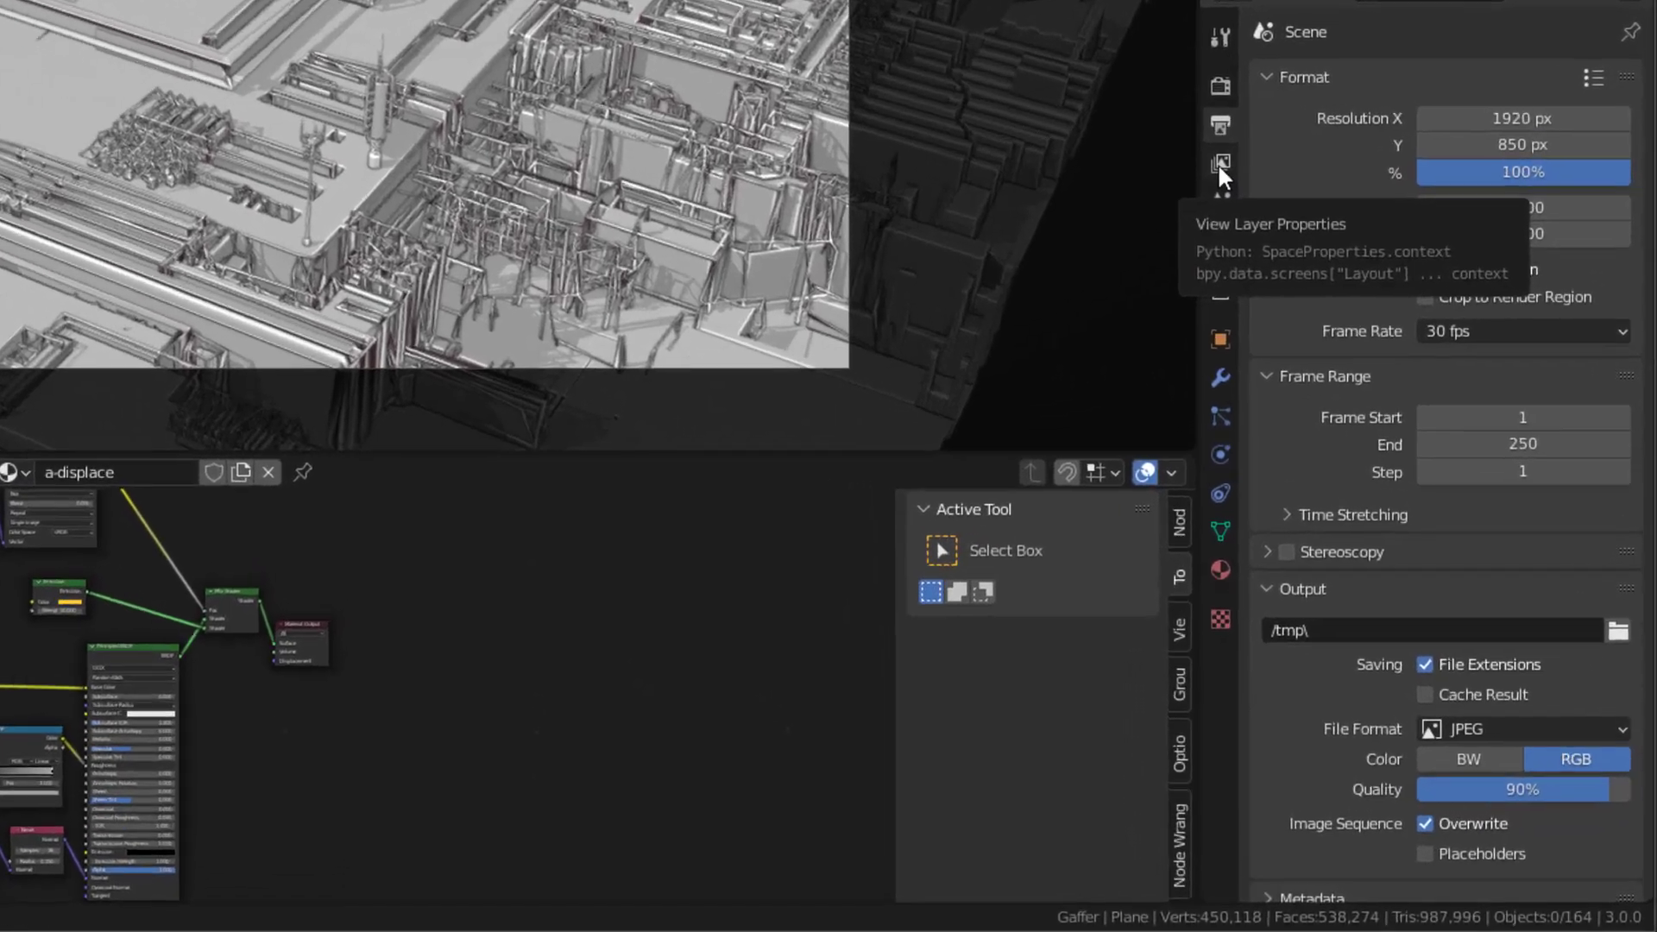
Step: Check the view layer's Mist pass, the camera's Mist display option and the world's Mist Pass settings
left_click(1381, 449)
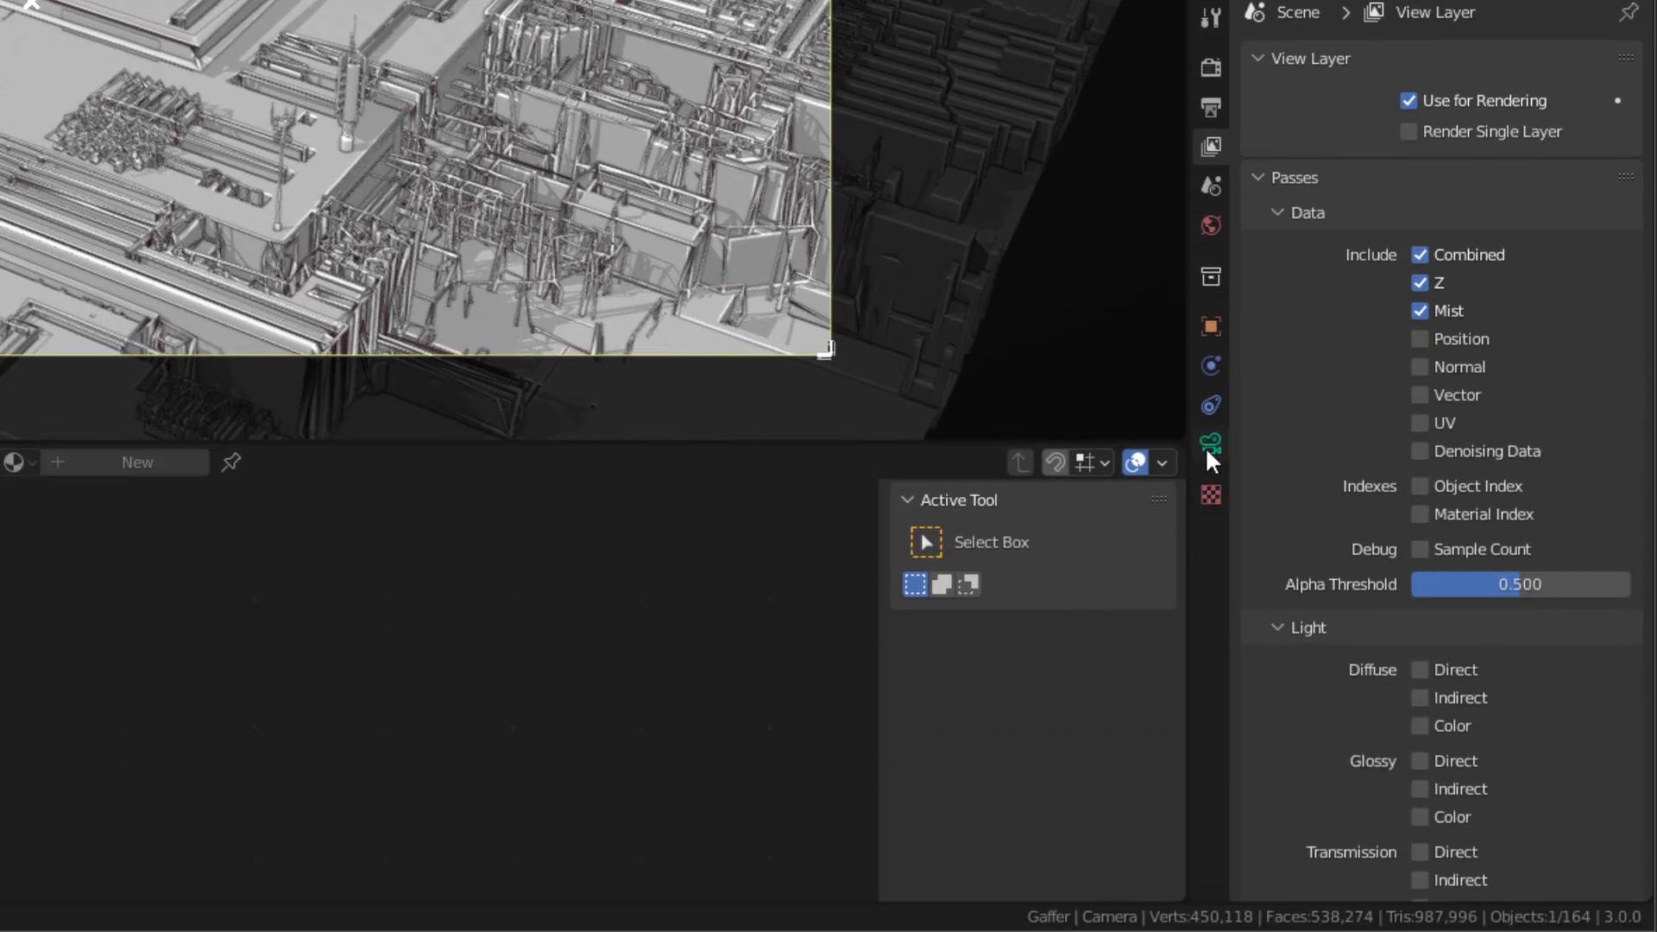
left_click(1209, 446)
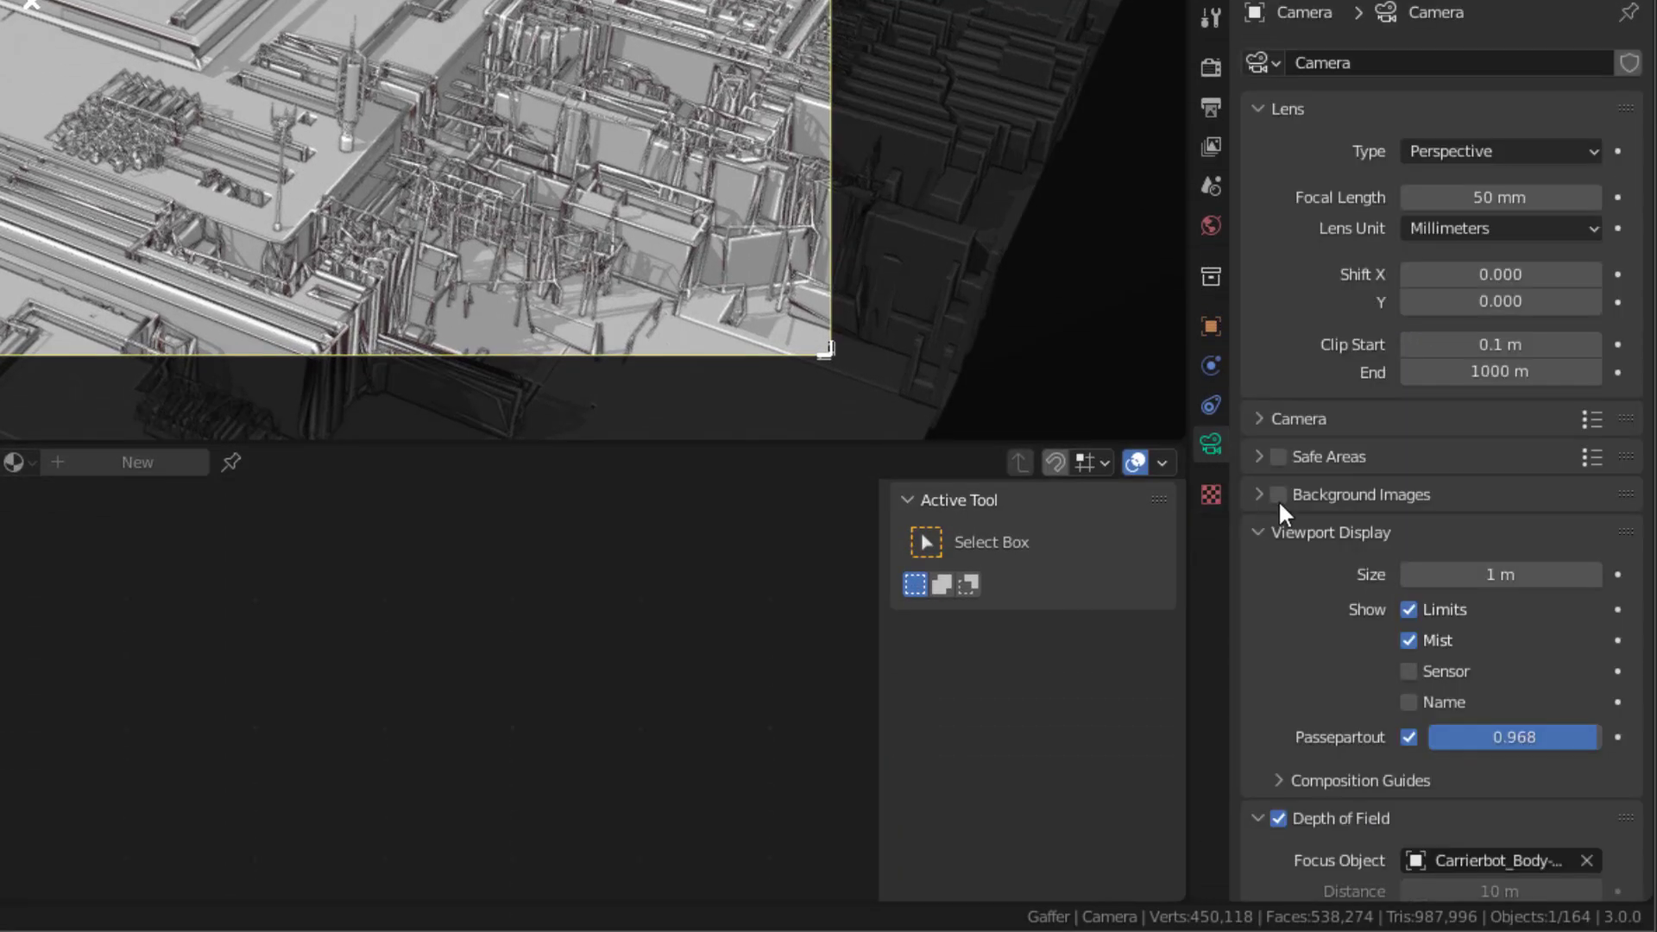
scroll(1268, 504, "down", 5)
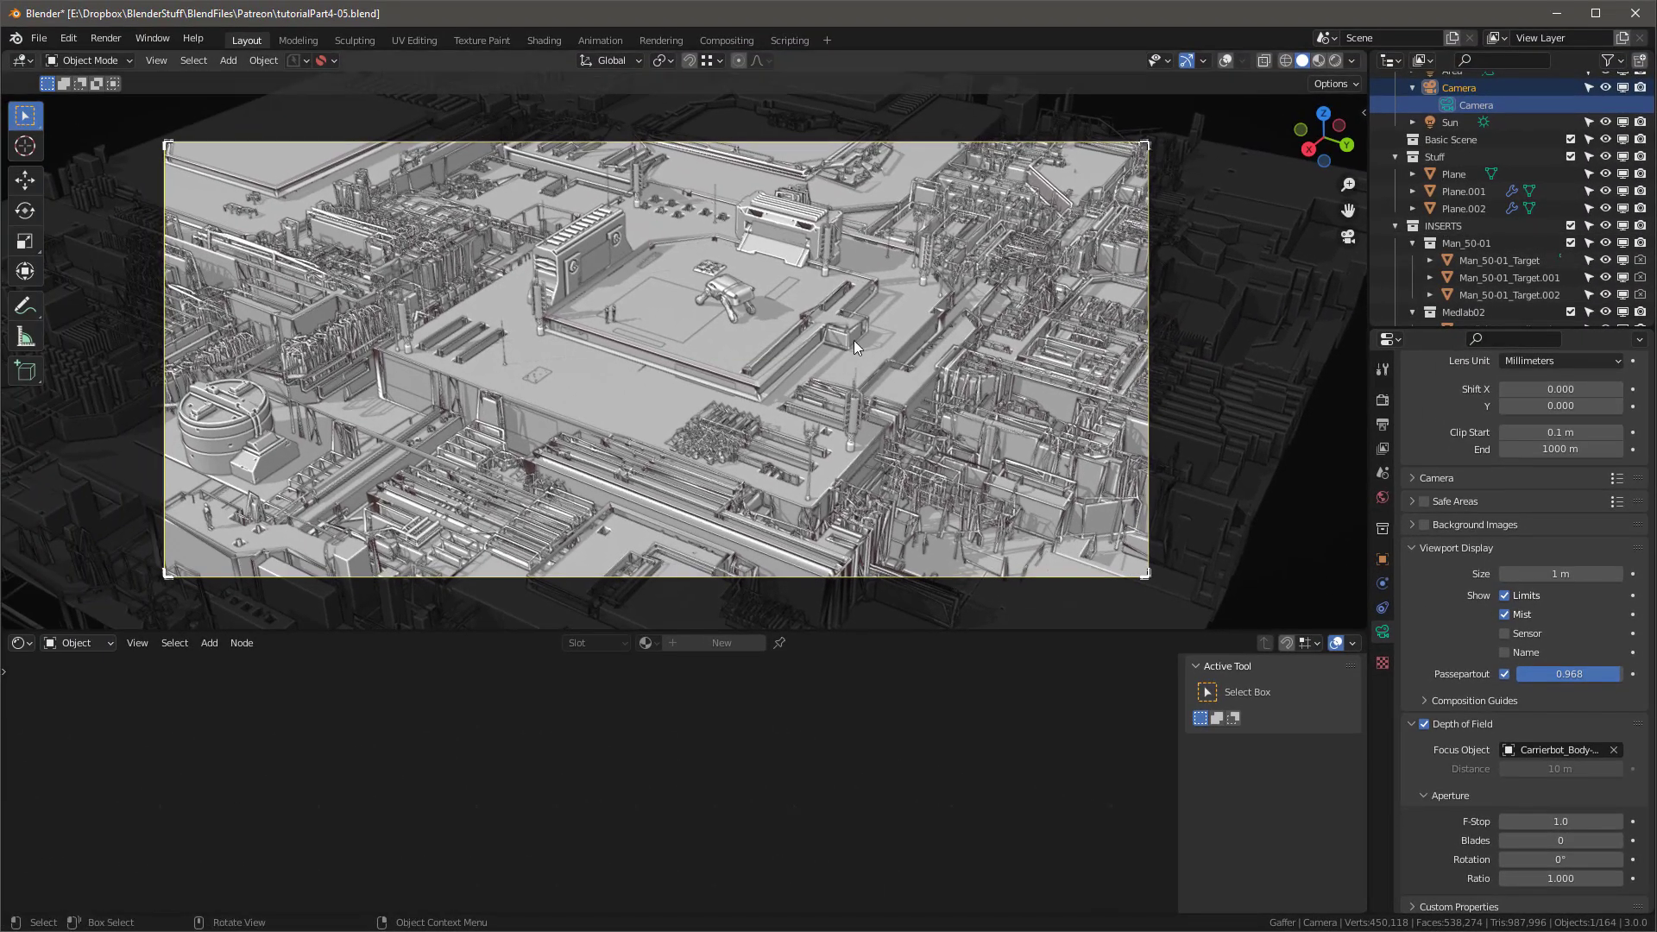
scroll(1491, 262, "up", 2)
left_click(1382, 497)
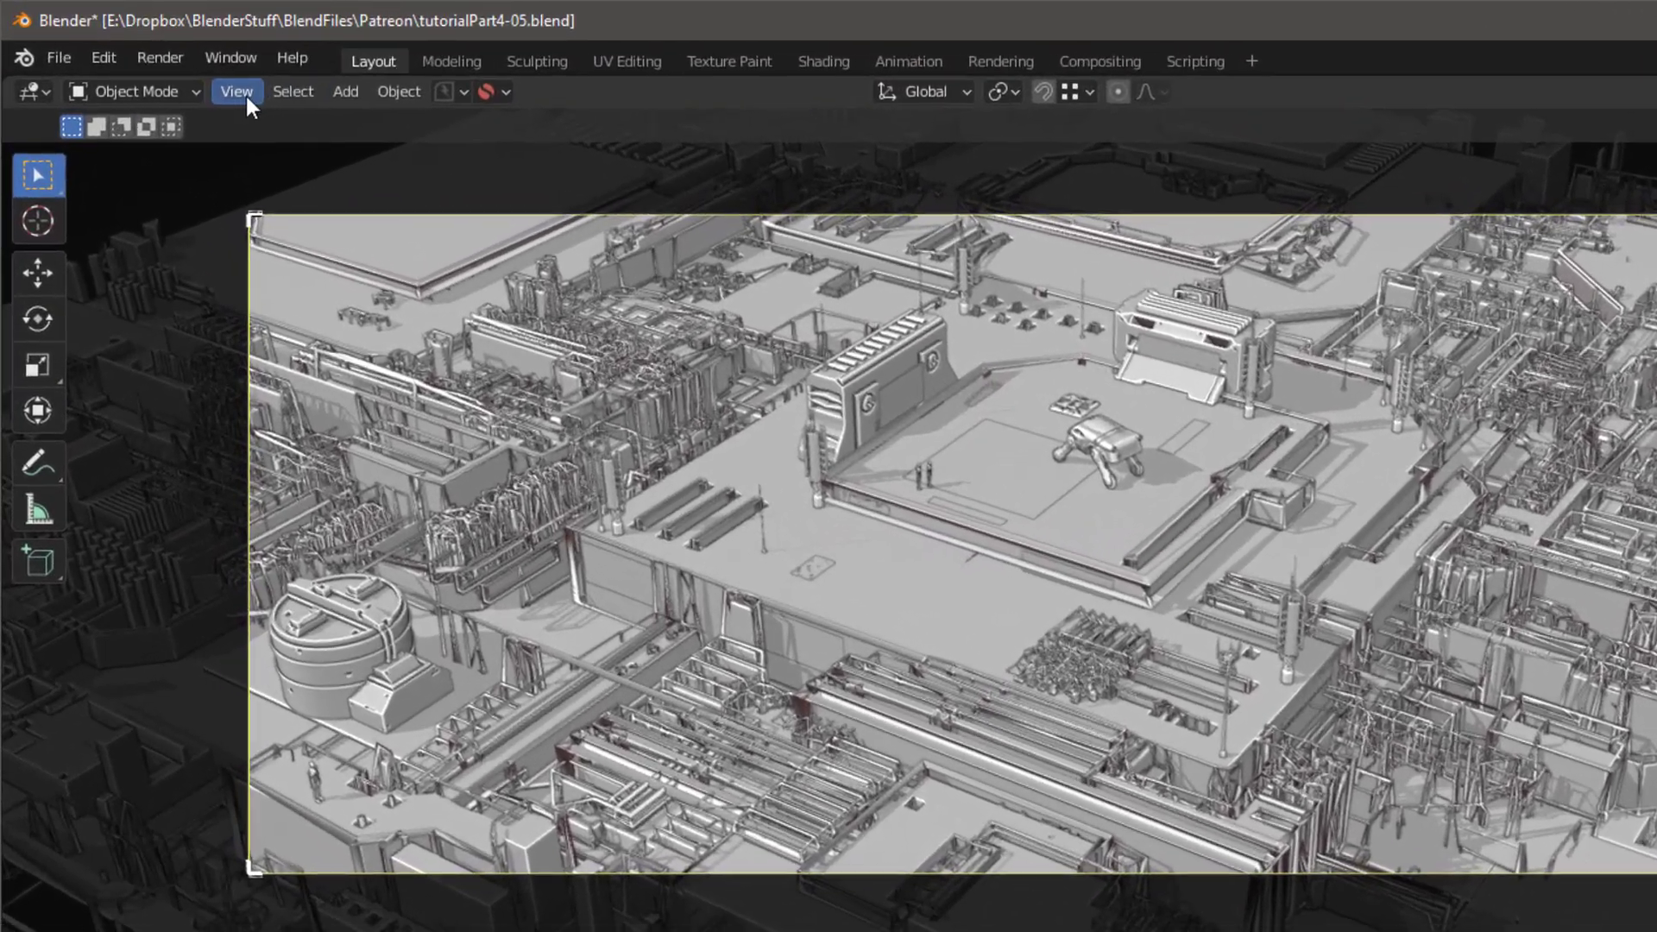
Step: Split the 3D viewport into a quad view and enlarge it downward over the shader editor
left_click(246, 96)
mouse_move(518, 644)
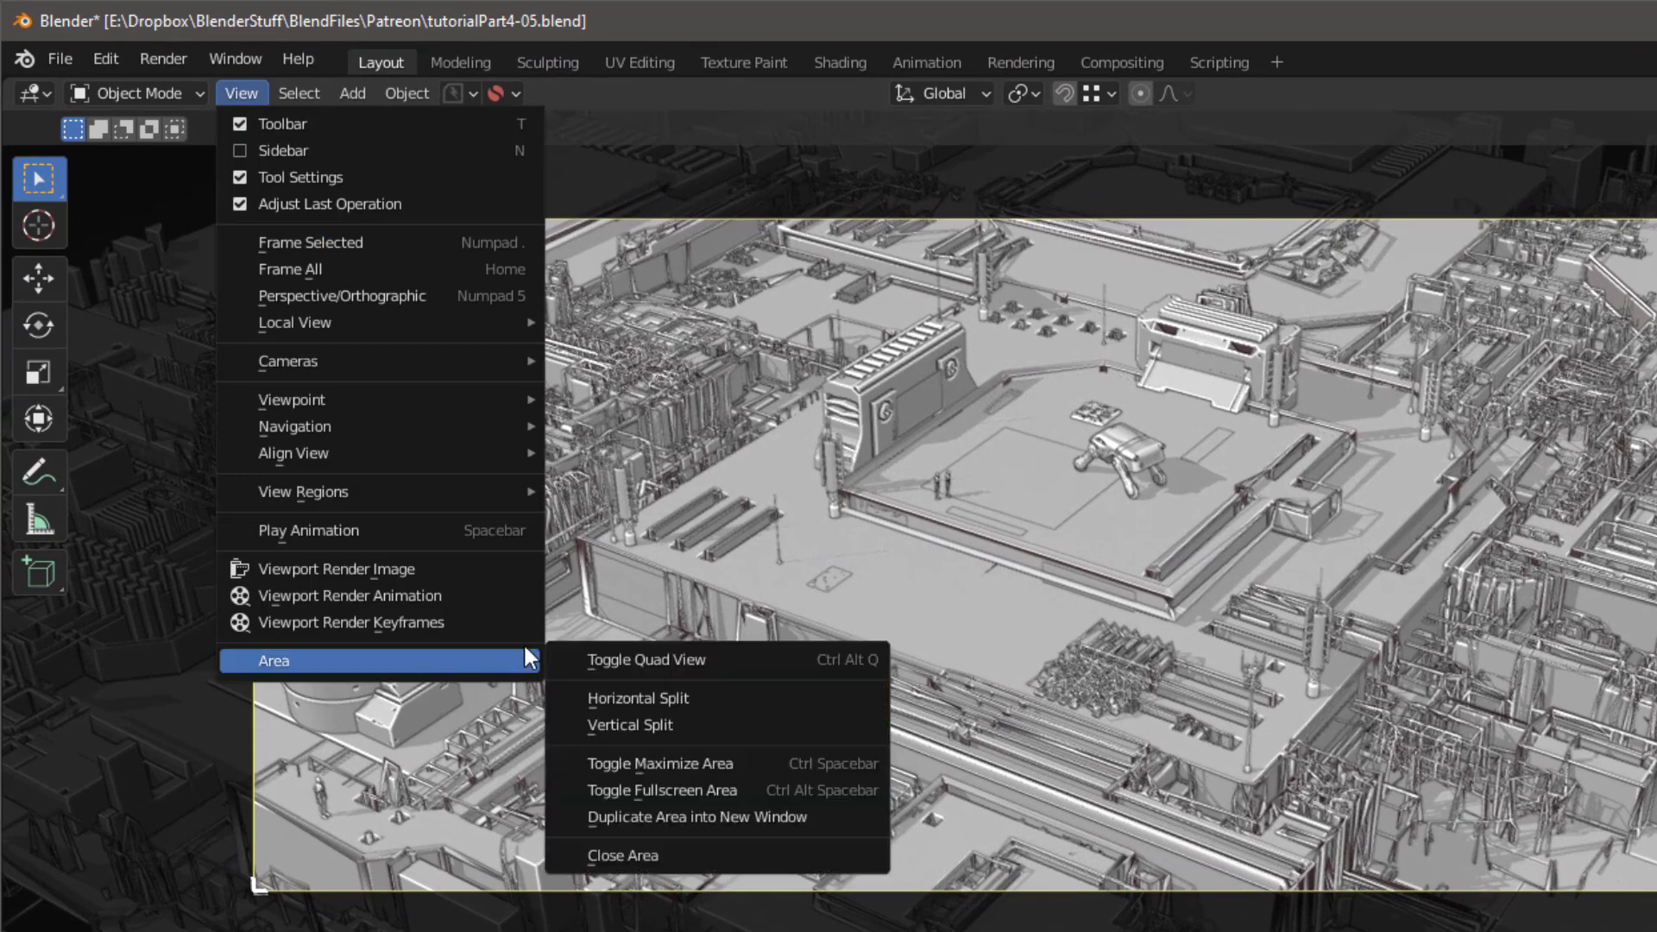
left_click(661, 661)
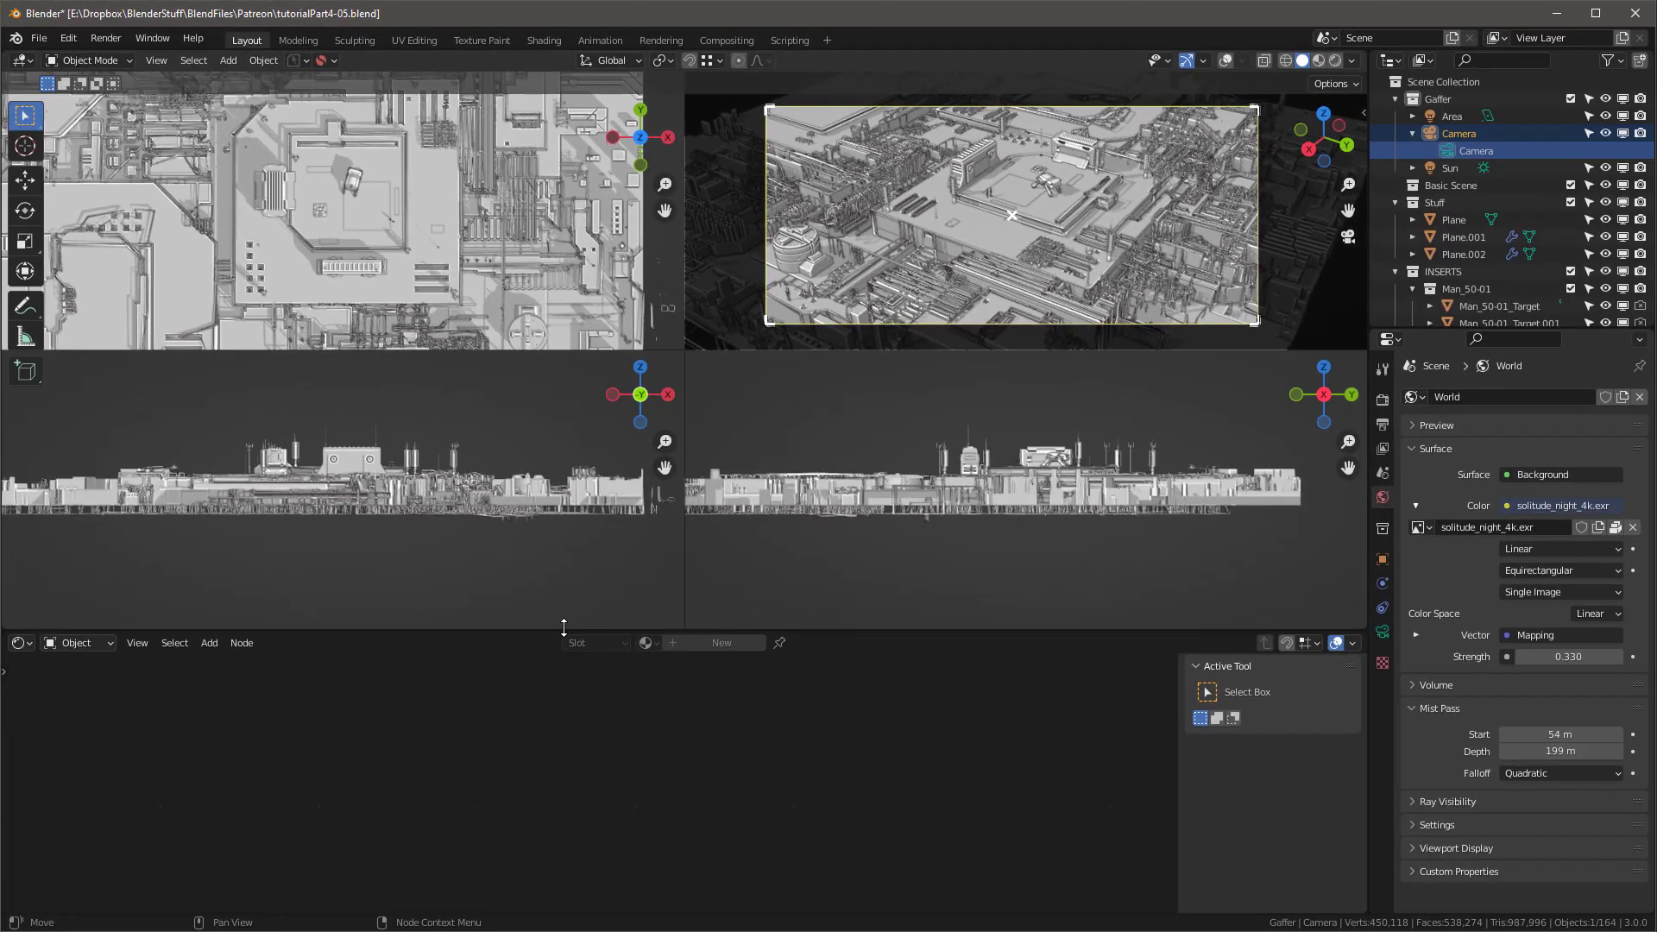
left_click_drag(716, 800, 756, 931)
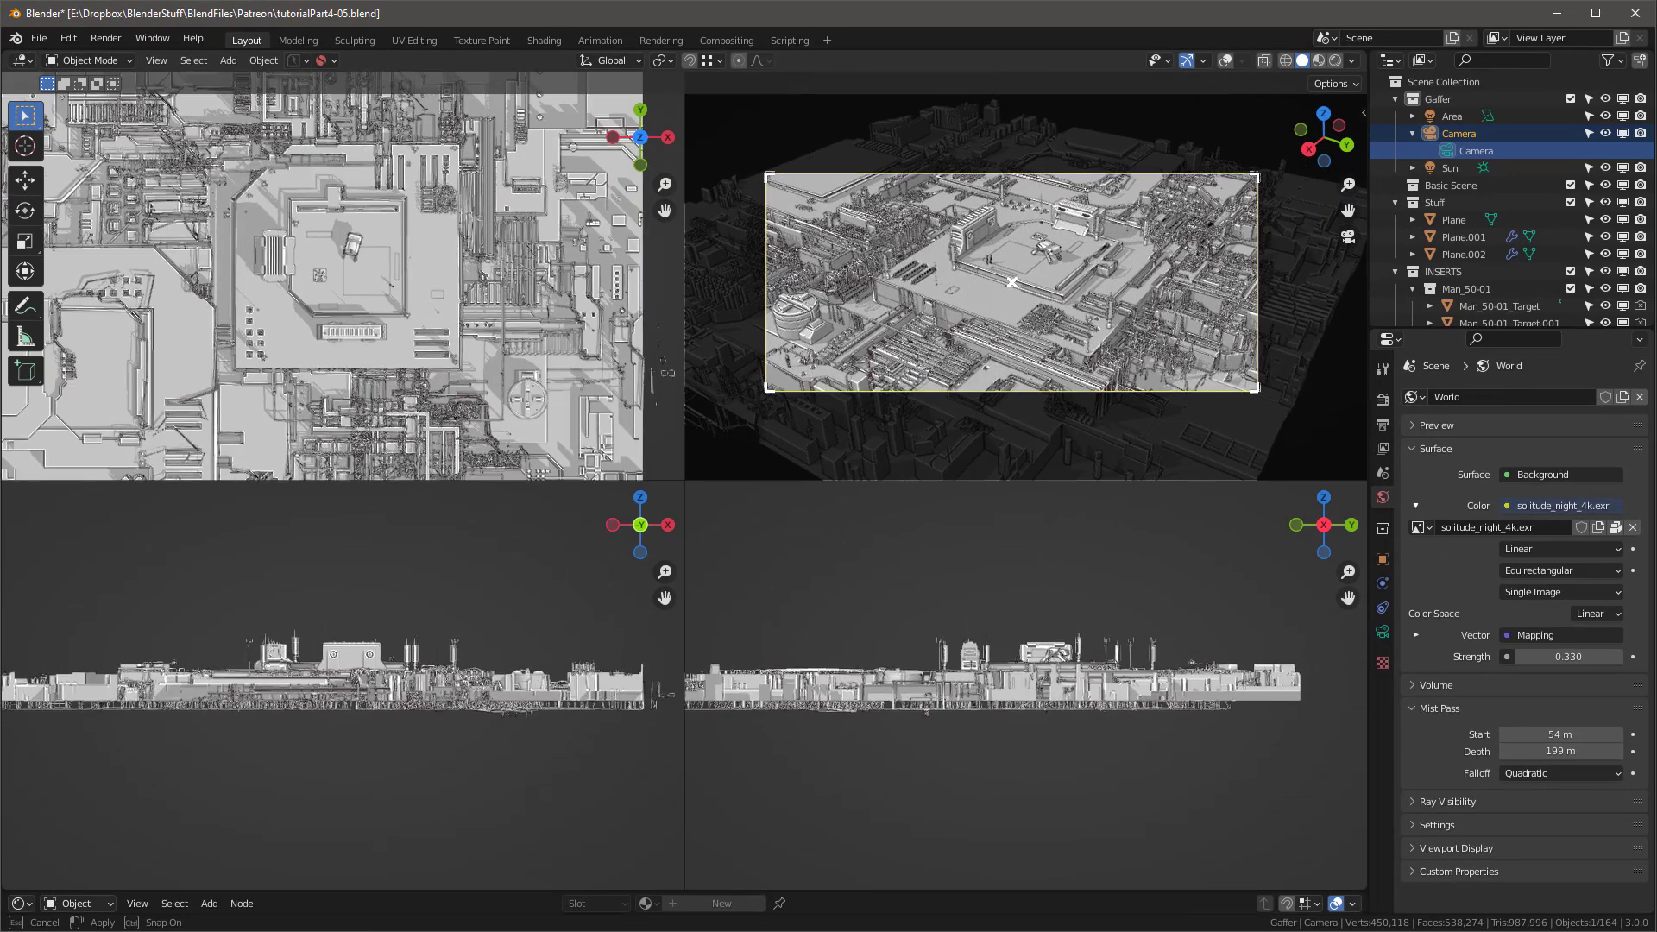
Step: Show the quad view in wireframe and select the Camera with overlays enabled to display its mist range line
key("shift+z")
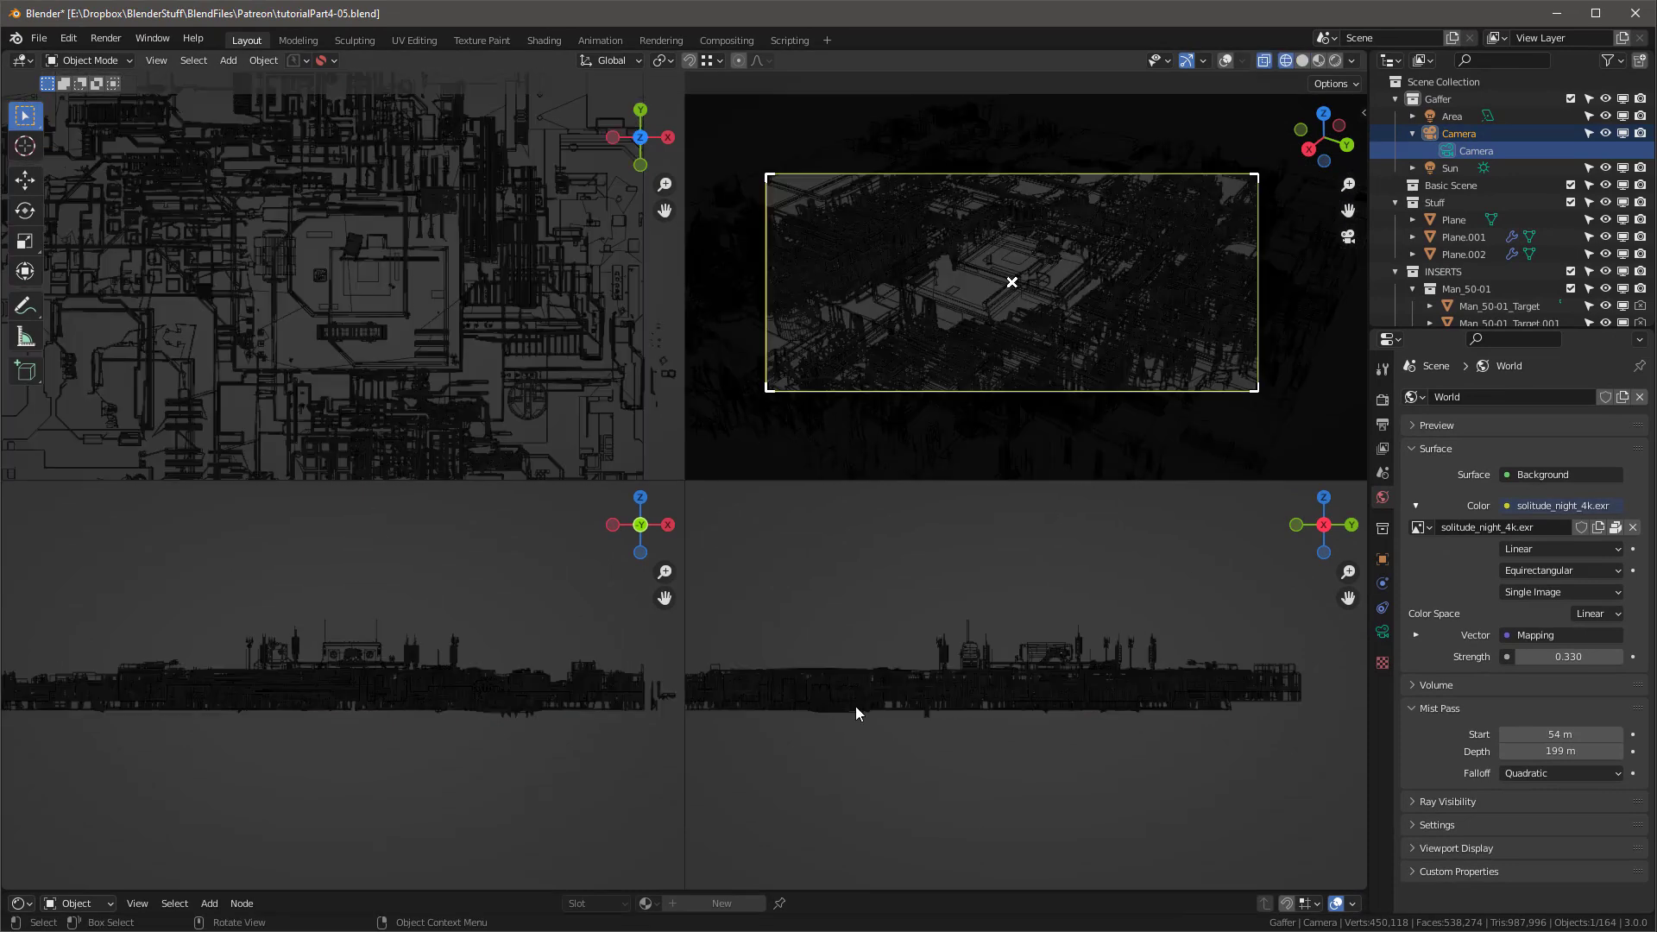
left_click(1460, 133)
scroll(349, 526, "down", 5)
scroll(376, 290, "down", 5)
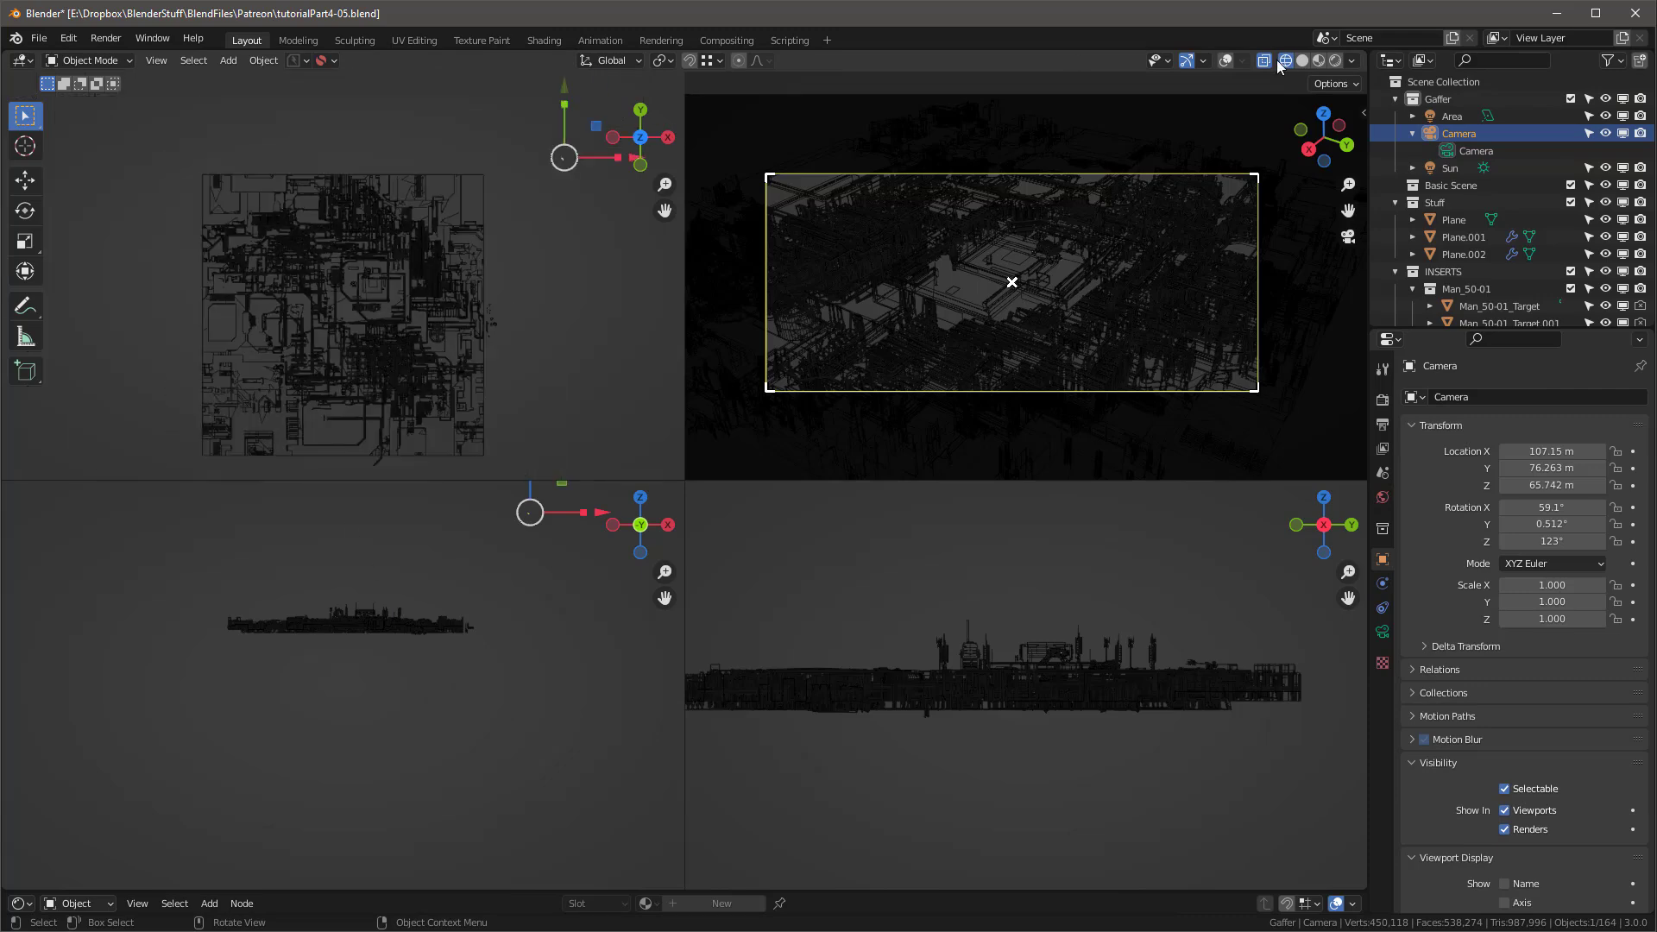
left_click(1225, 60)
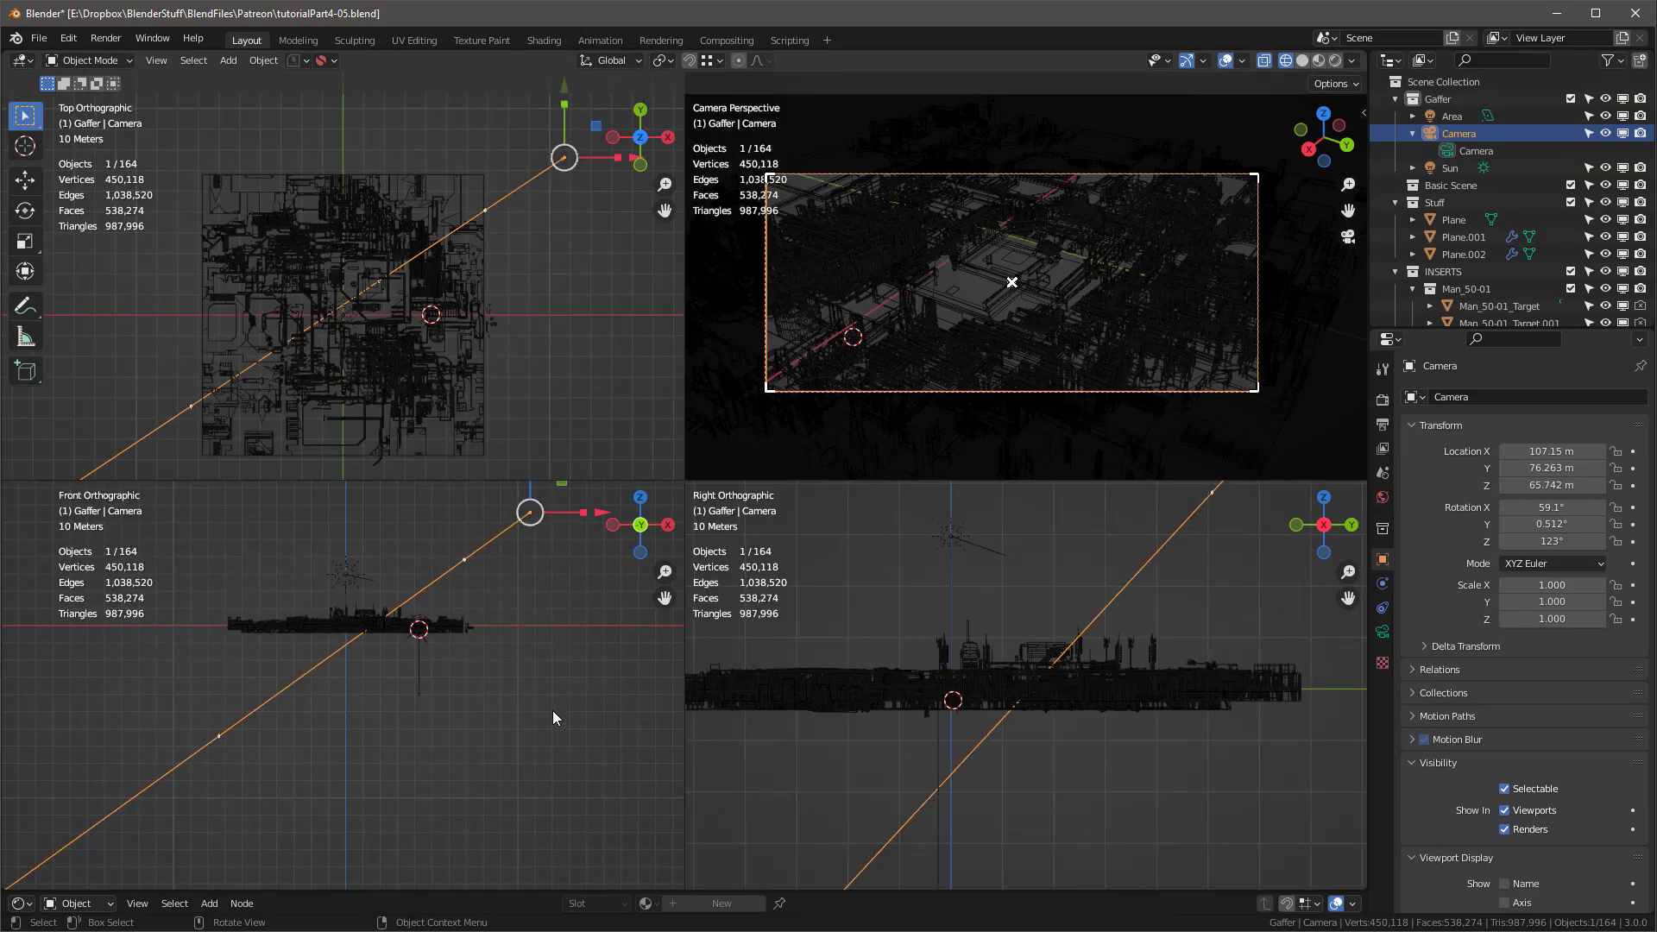
scroll(906, 656, "down", 3)
Step: Set the world's Mist Pass start to 37 m and its depth to 224 m
left_click(1382, 498)
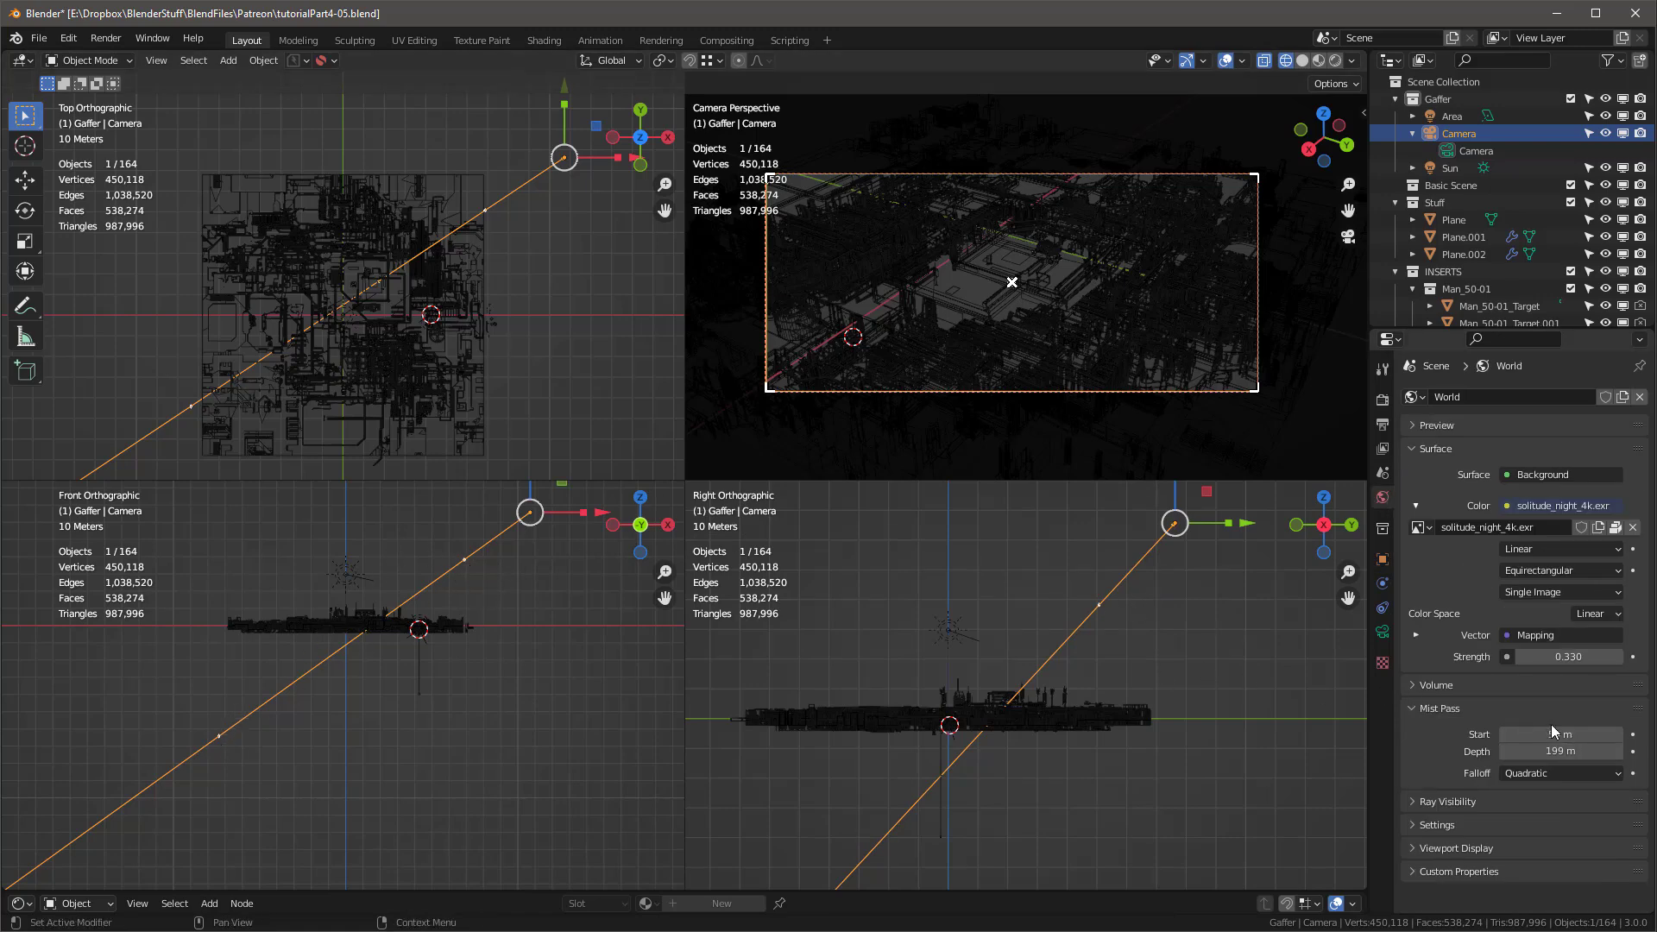
left_click_drag(1553, 734, 1542, 734)
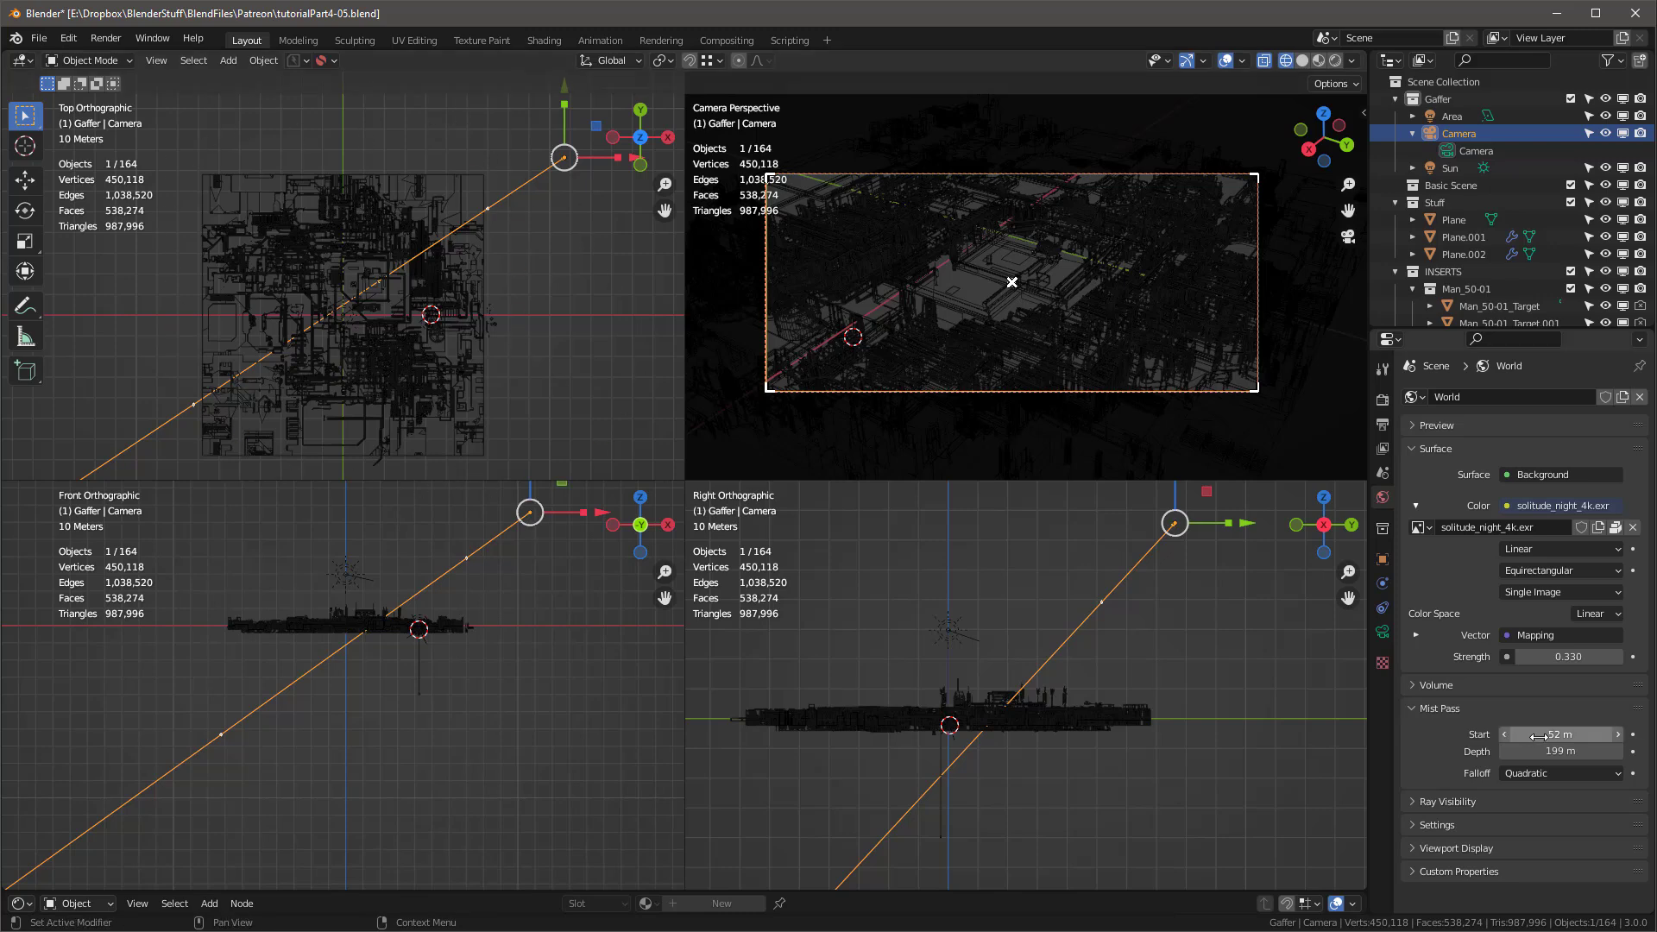
left_click_drag(1538, 737, 1570, 751)
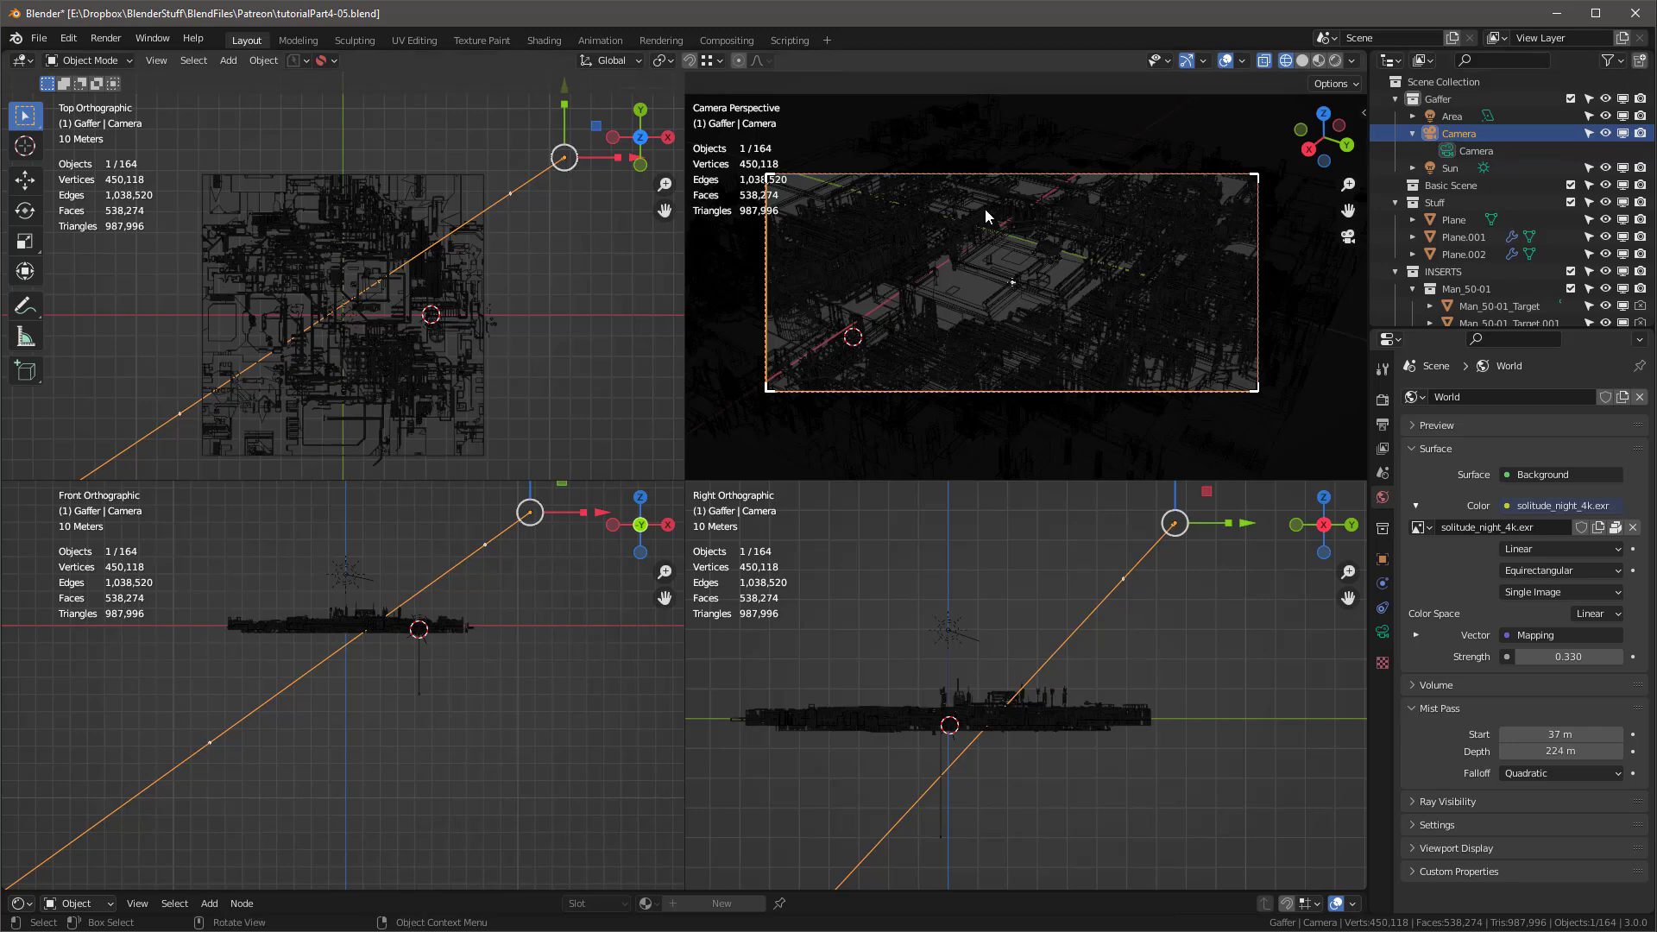
Step: Return from quad view to the single camera view and display it in Material Preview shading
key("ctrl+alt+q")
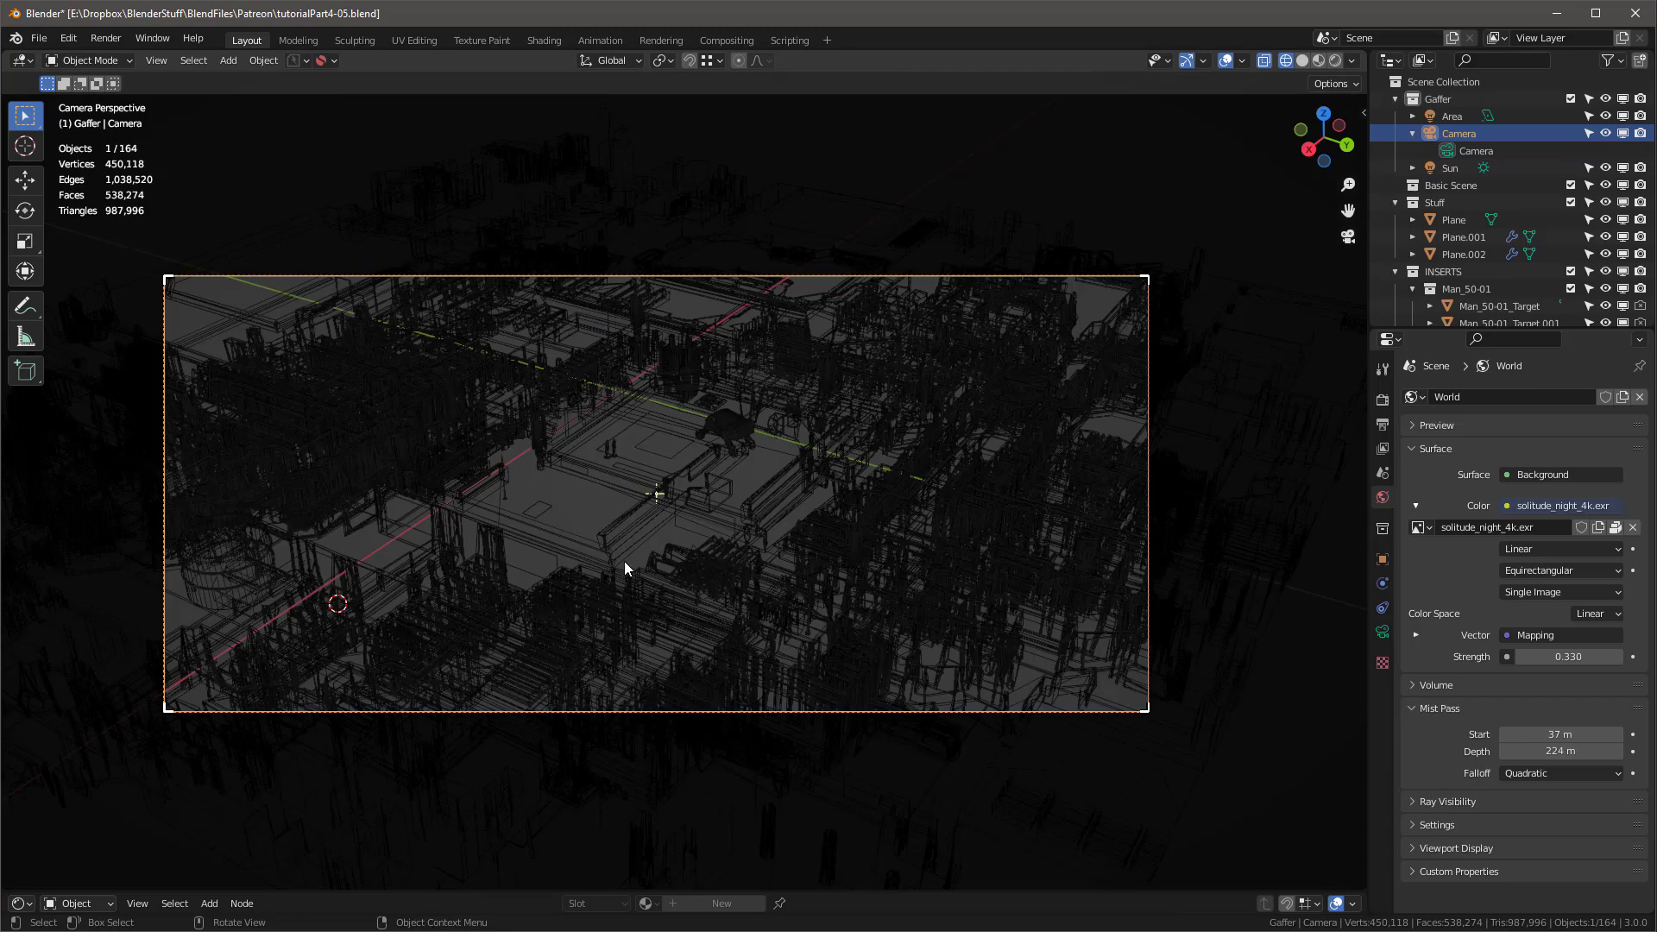
scroll(626, 560, "up", 2)
middle_click_drag(675, 523, 709, 511, "shift")
key("z")
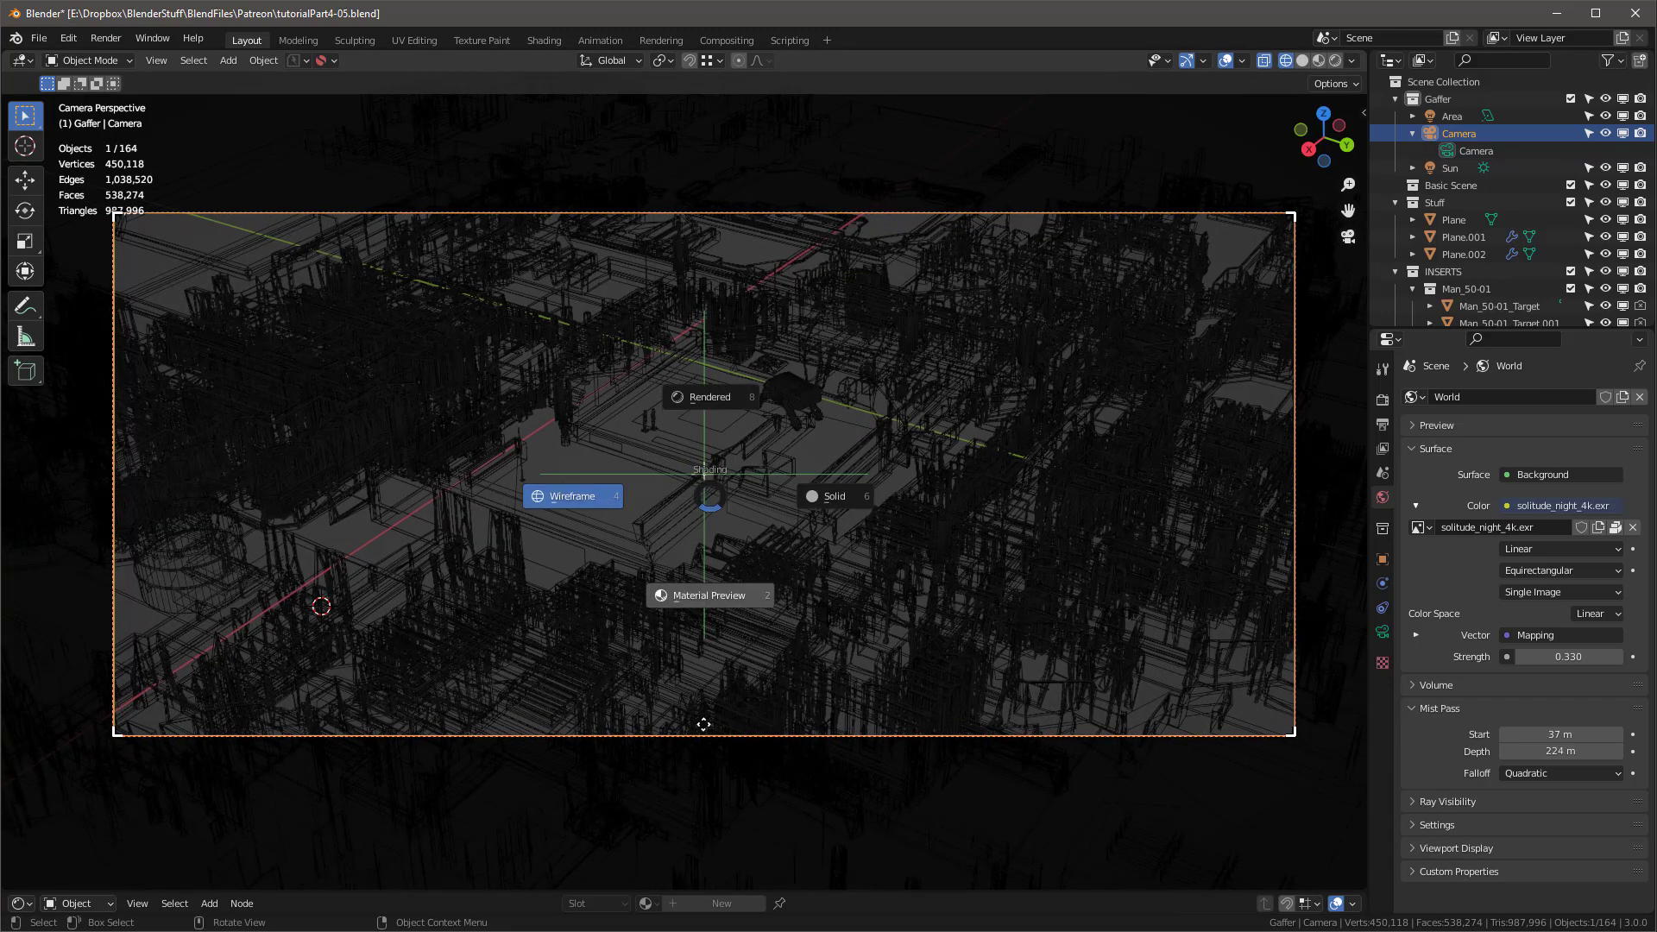
left_click(703, 736)
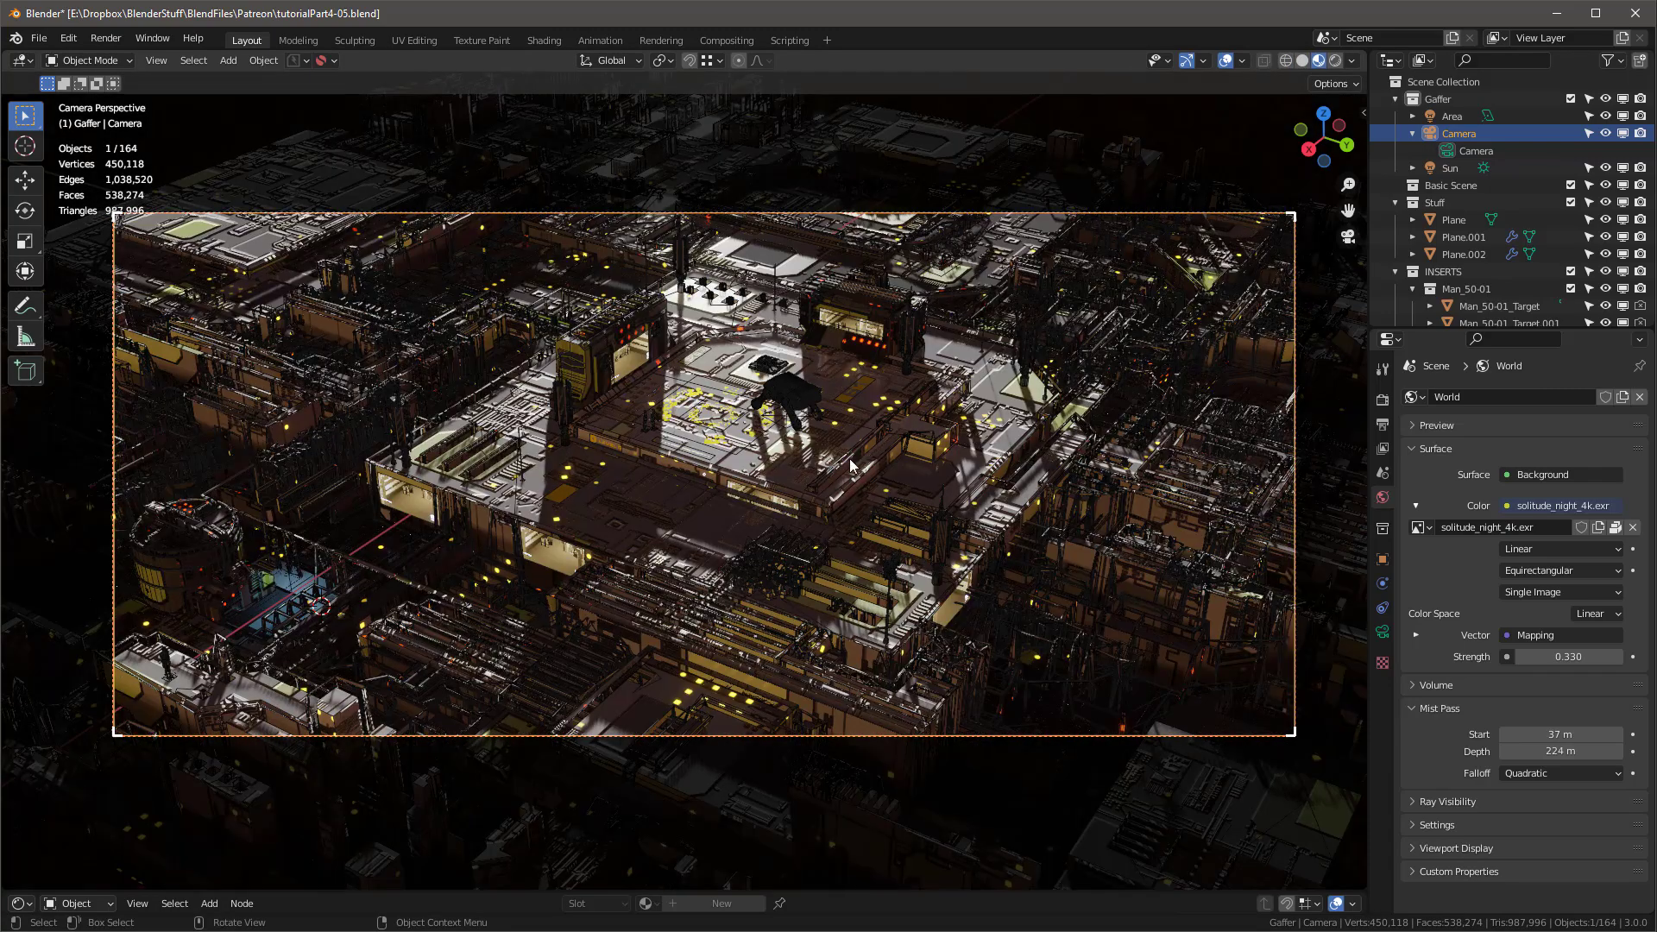
key("q")
left_click(797, 398)
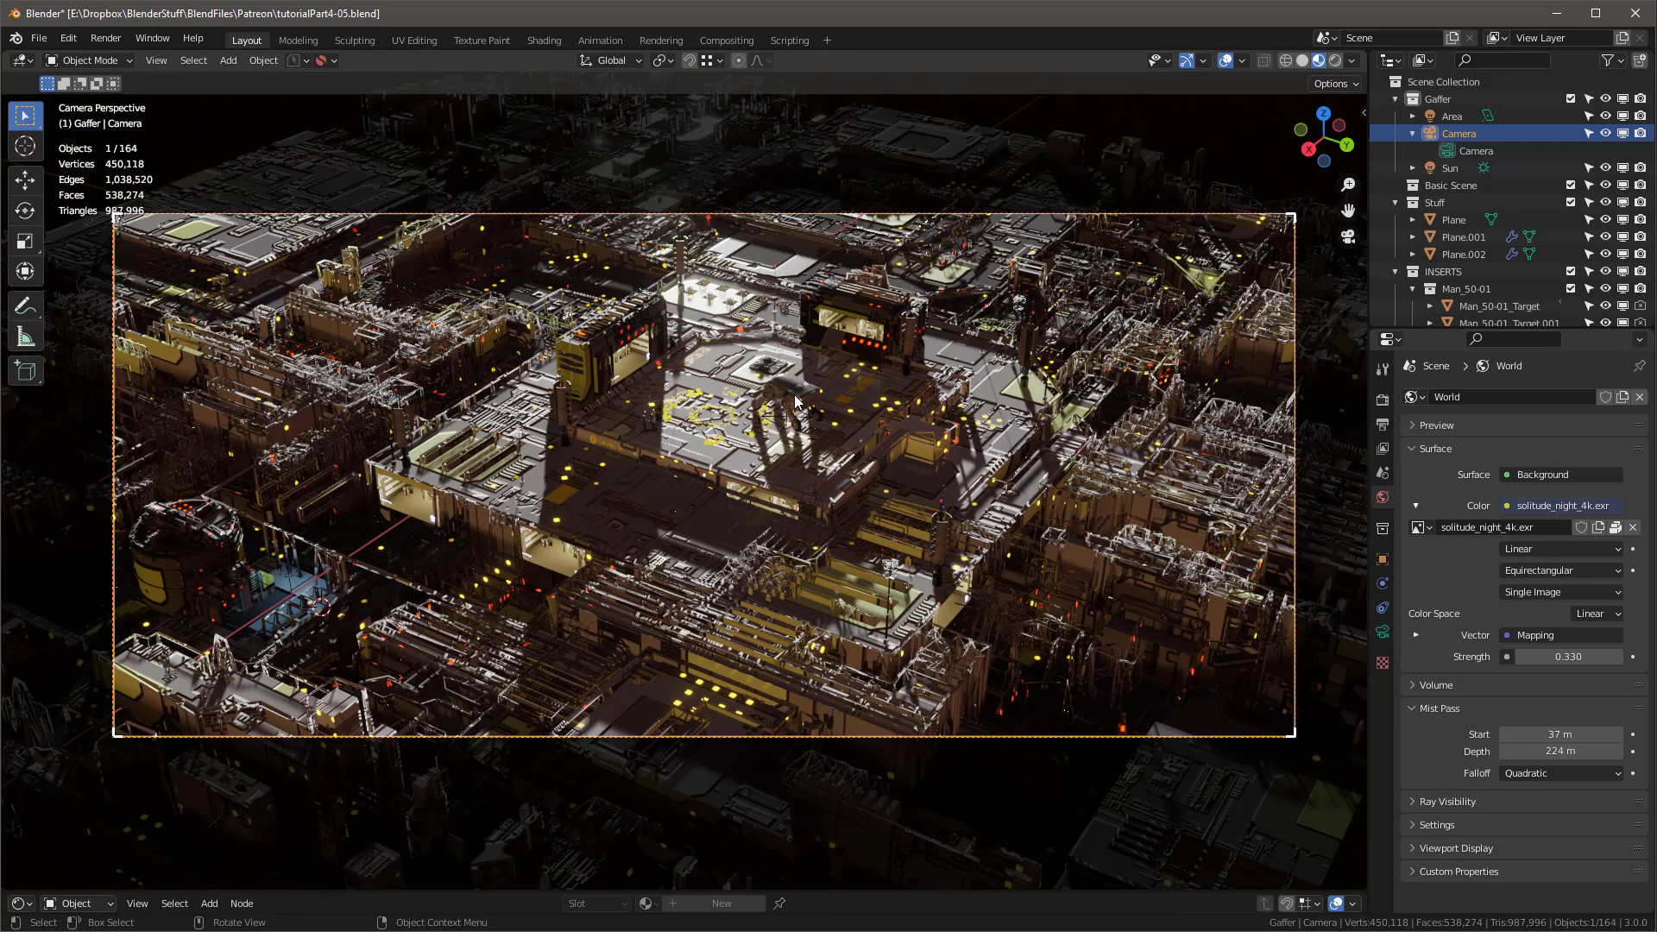
Step: Clear the camera's depth of field focus object and set the aperture F-Stop to 0.0
left_click(1382, 632)
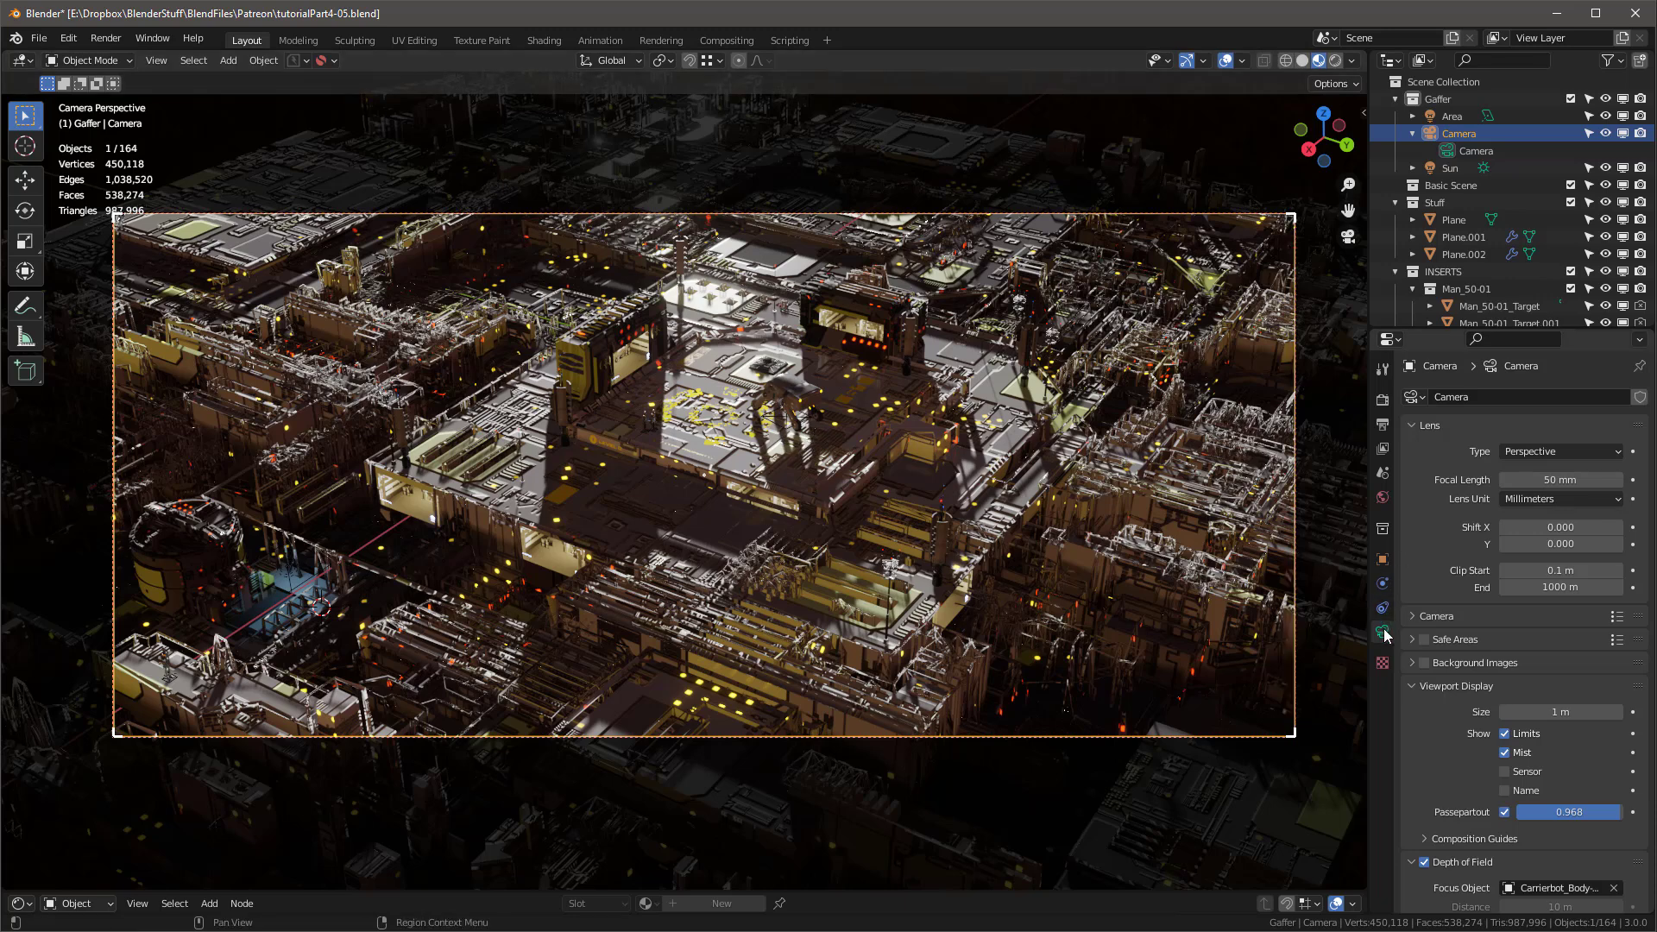
scroll(1550, 633, "down", 5)
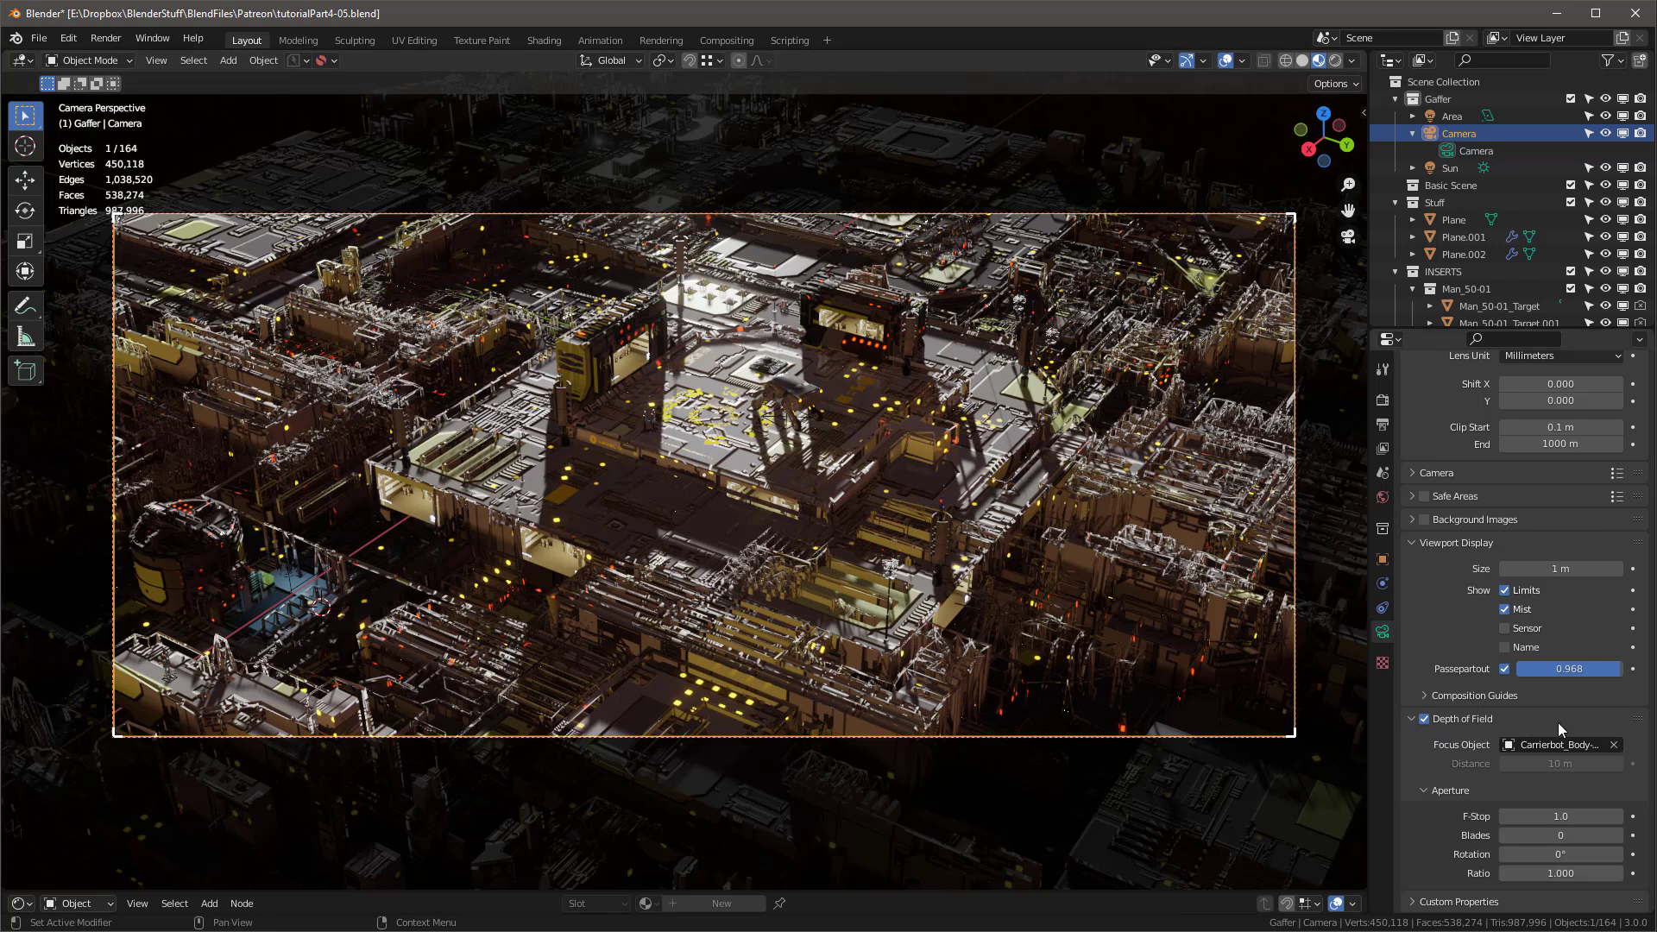
left_click(1613, 745)
left_click(1541, 763)
key("Tab")
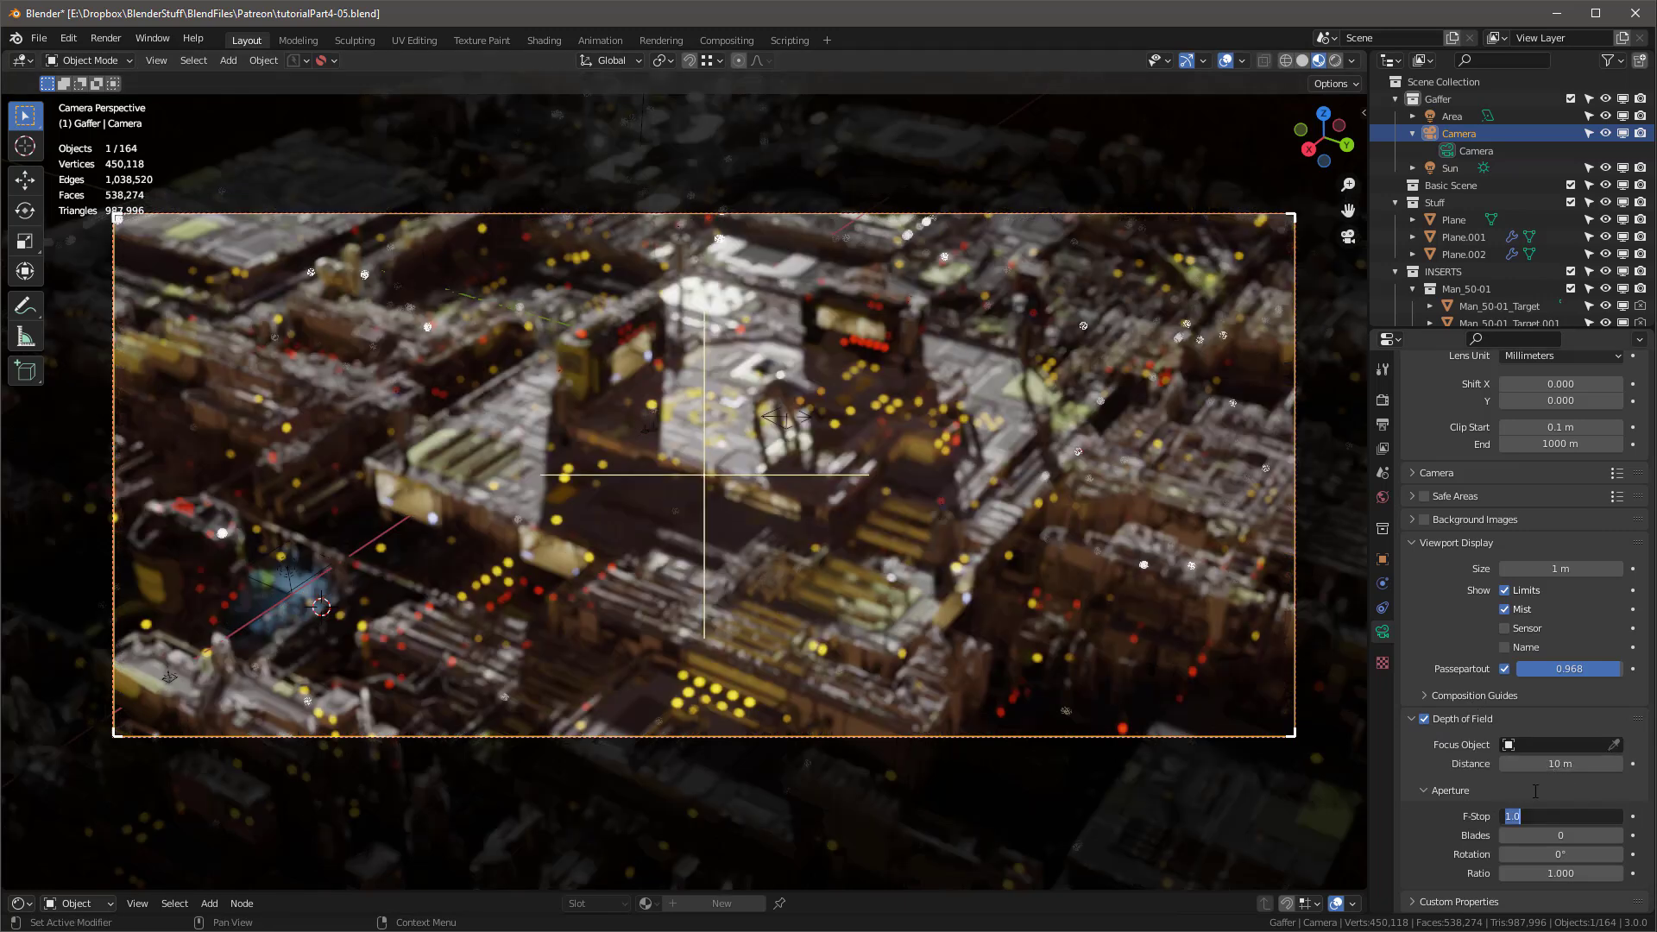
type("0")
key("Return")
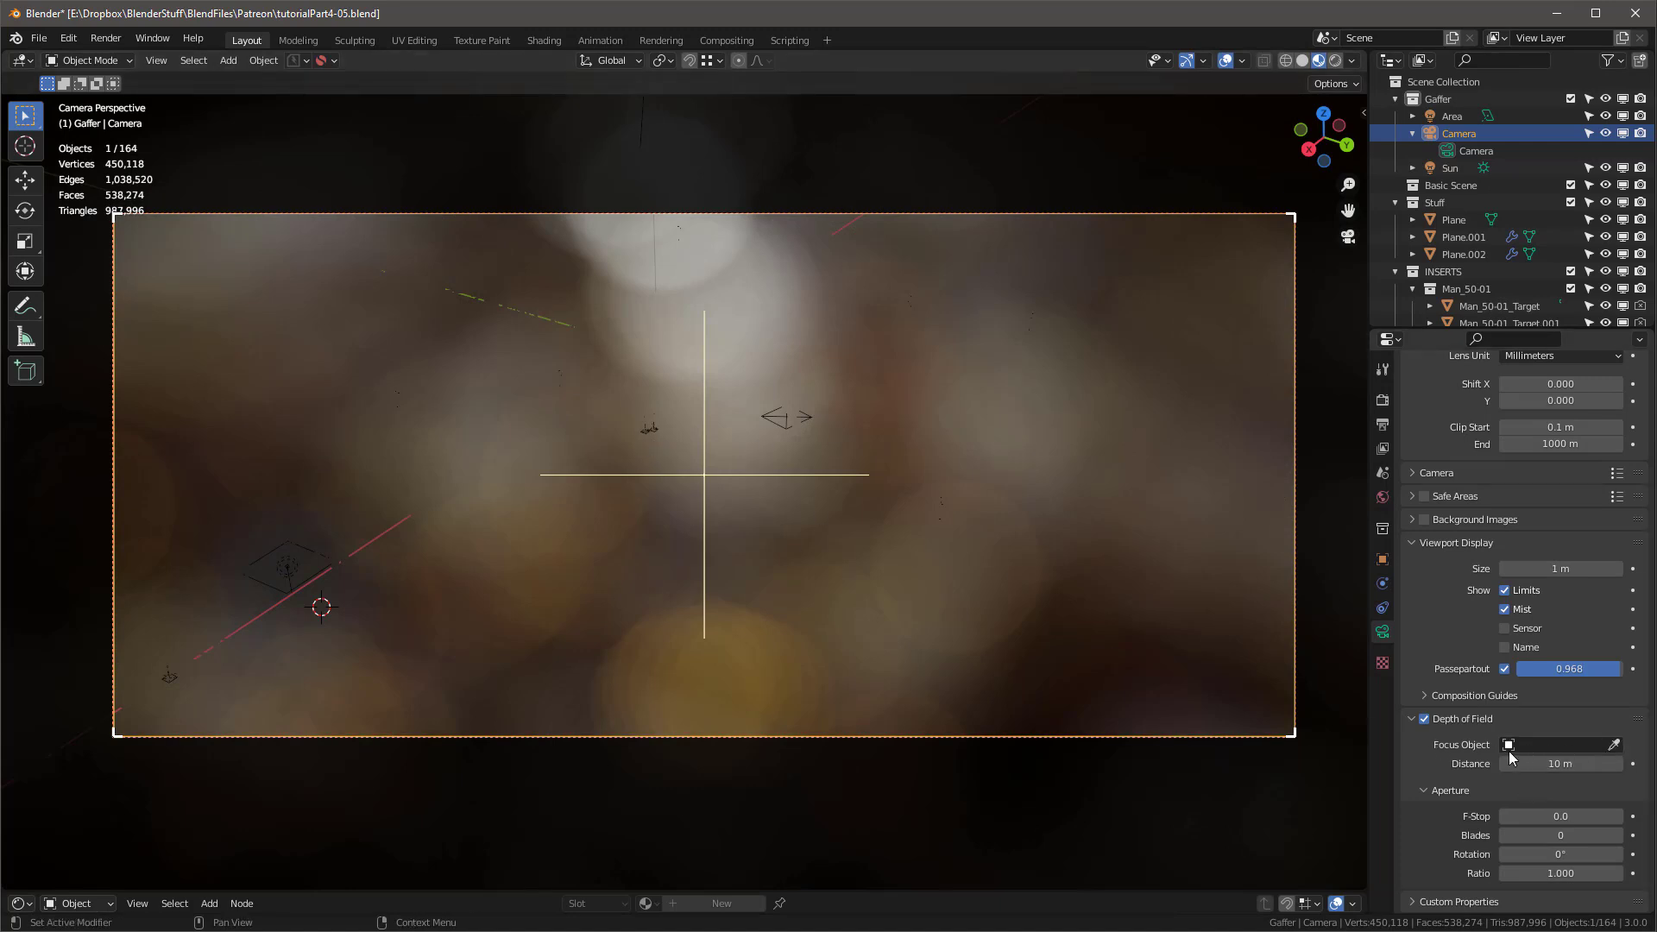
Step: Set the camera's focus distance to 126 m and the aperture F-Stop to 2.5
mouse_move(1543, 763)
left_mouse_down()
mouse_move(1648, 763)
mouse_move(1571, 763)
left_mouse_up()
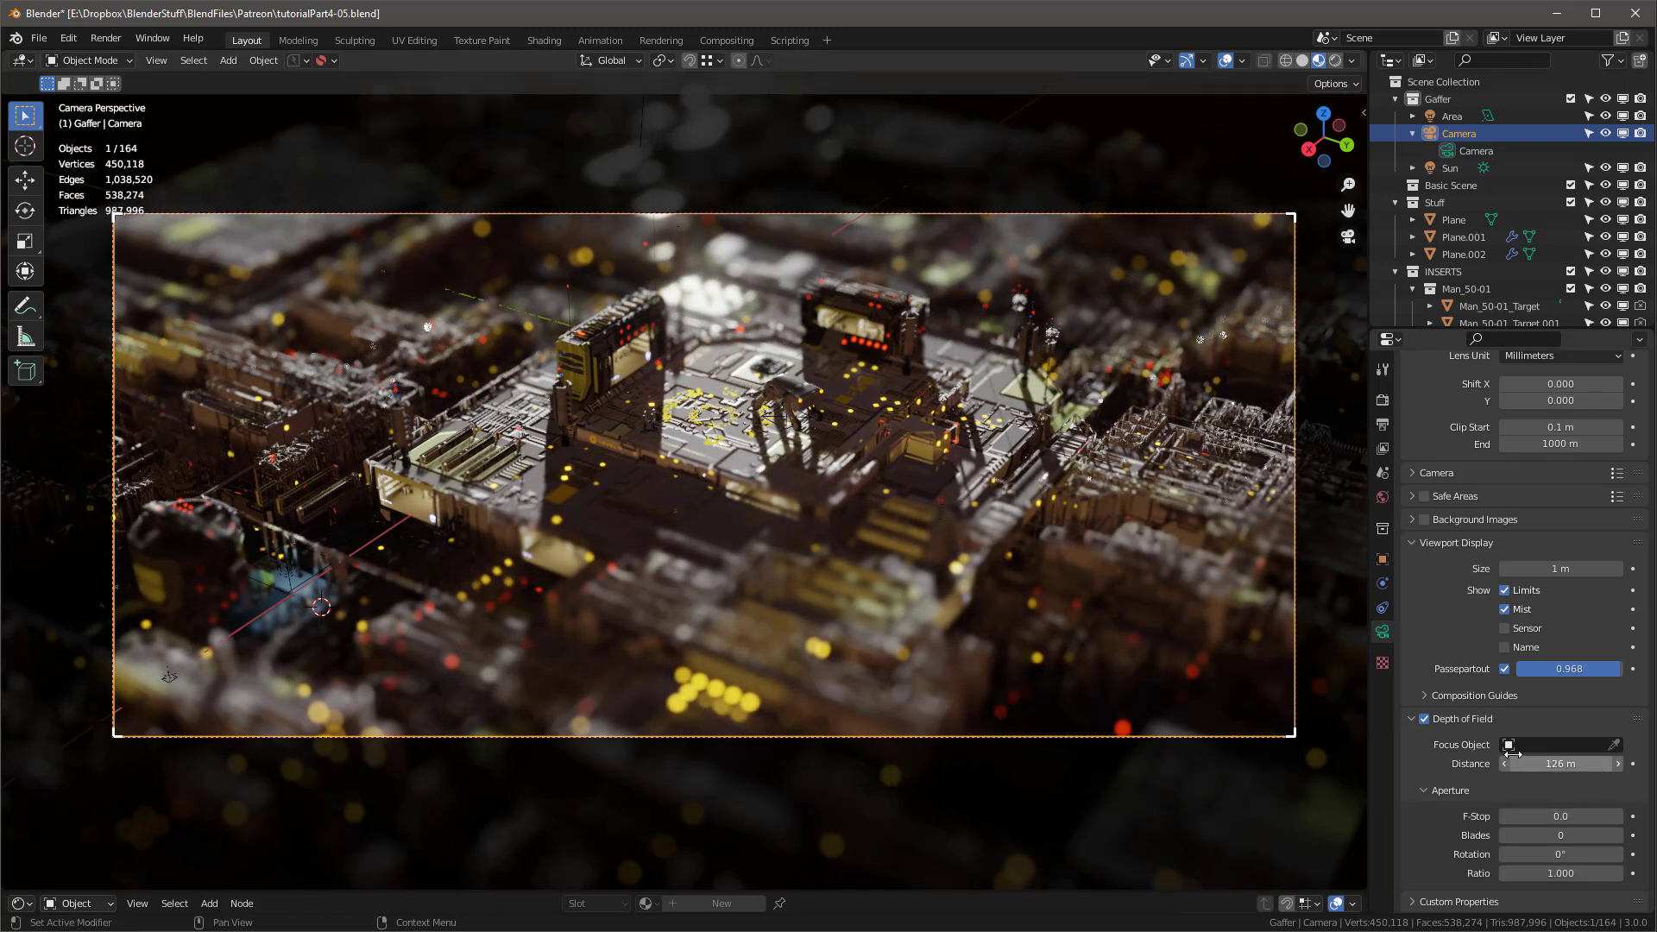
left_click(1566, 816)
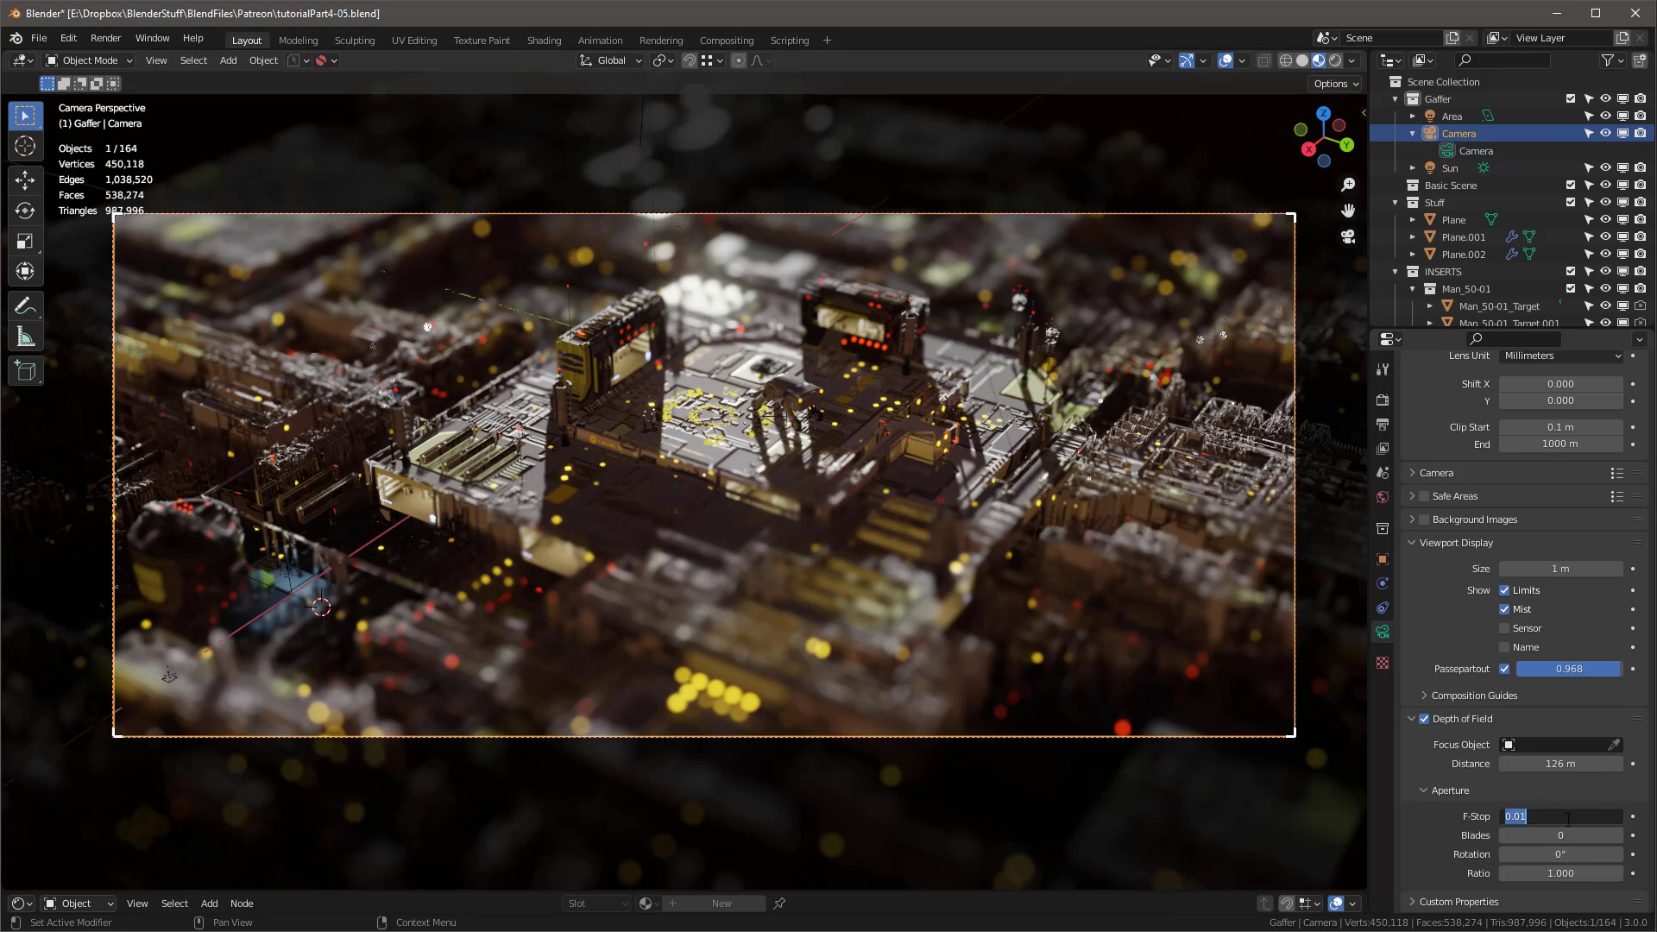
type("2.5")
key("Return")
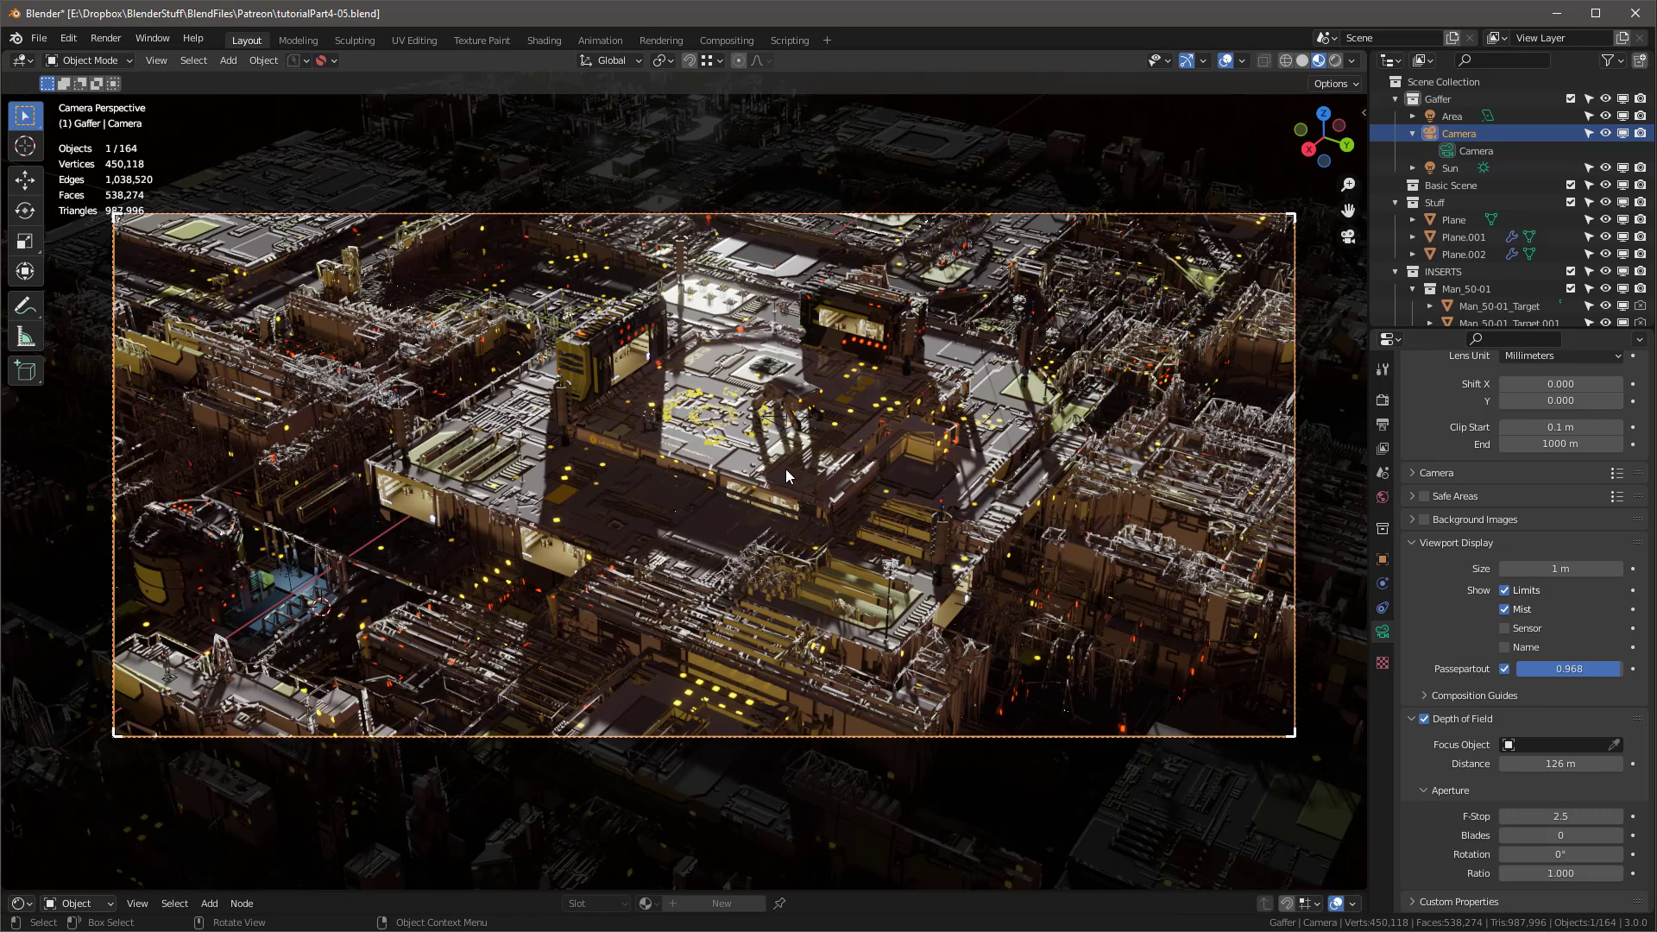
Step: Try an aperture F-Stop of 0 on the camera for strong background blur
left_click(1592, 816)
key("BackSpace")
type("0")
key("Return")
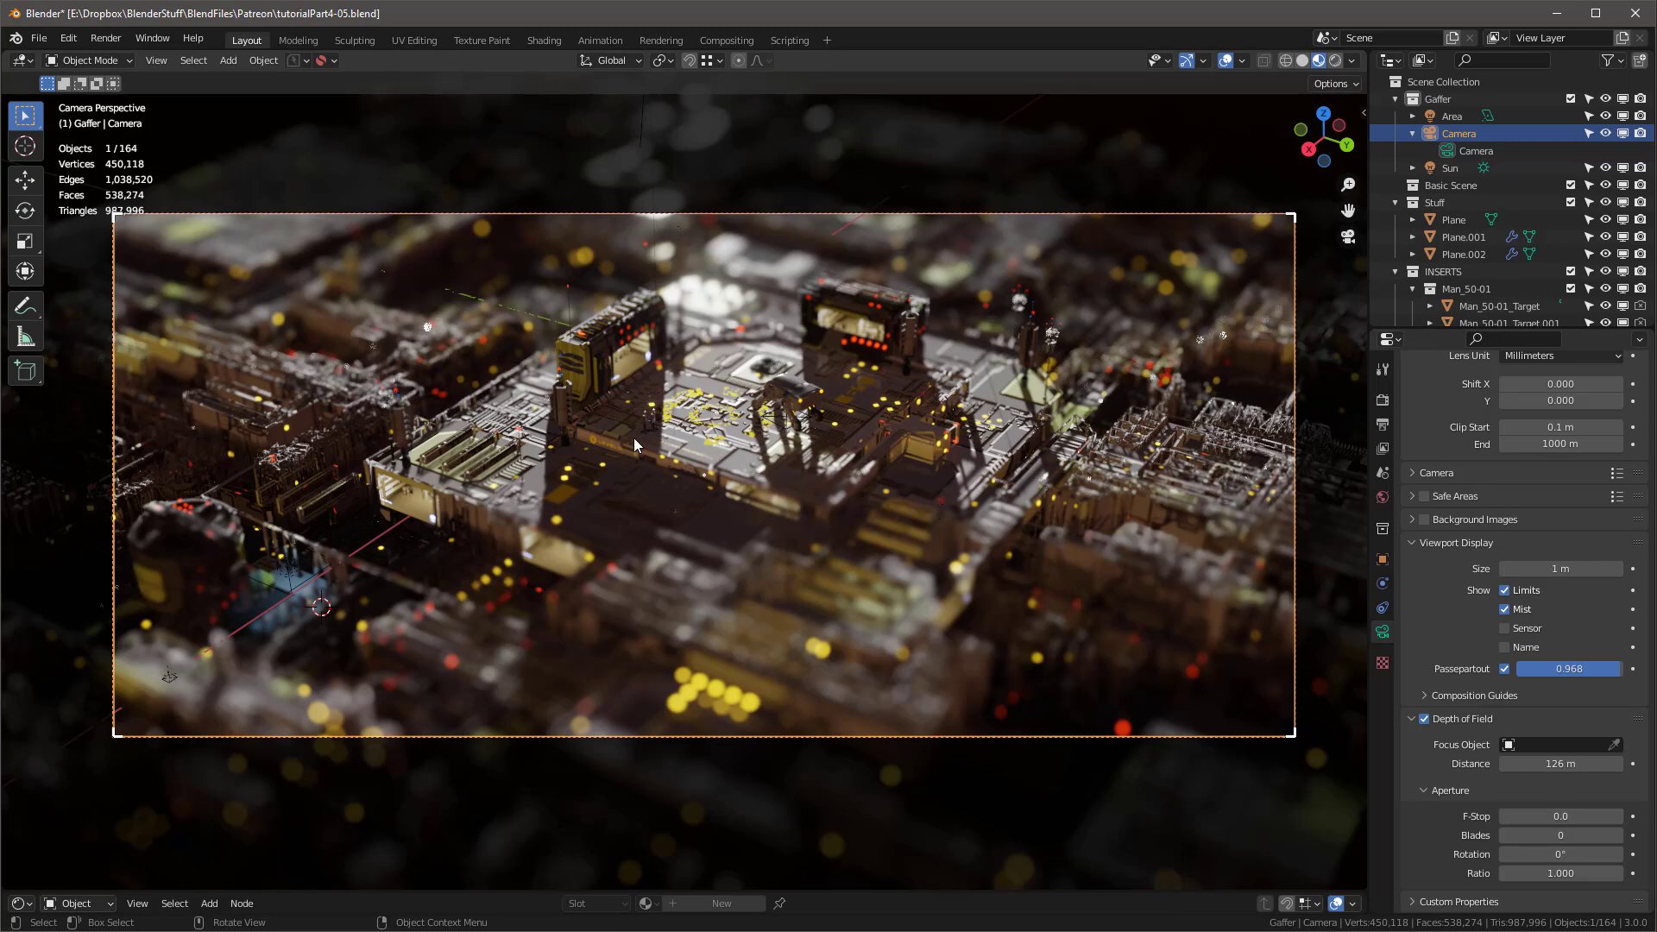
Step: Set the camera's aperture F-Stop to 2.6
left_click(1569, 816)
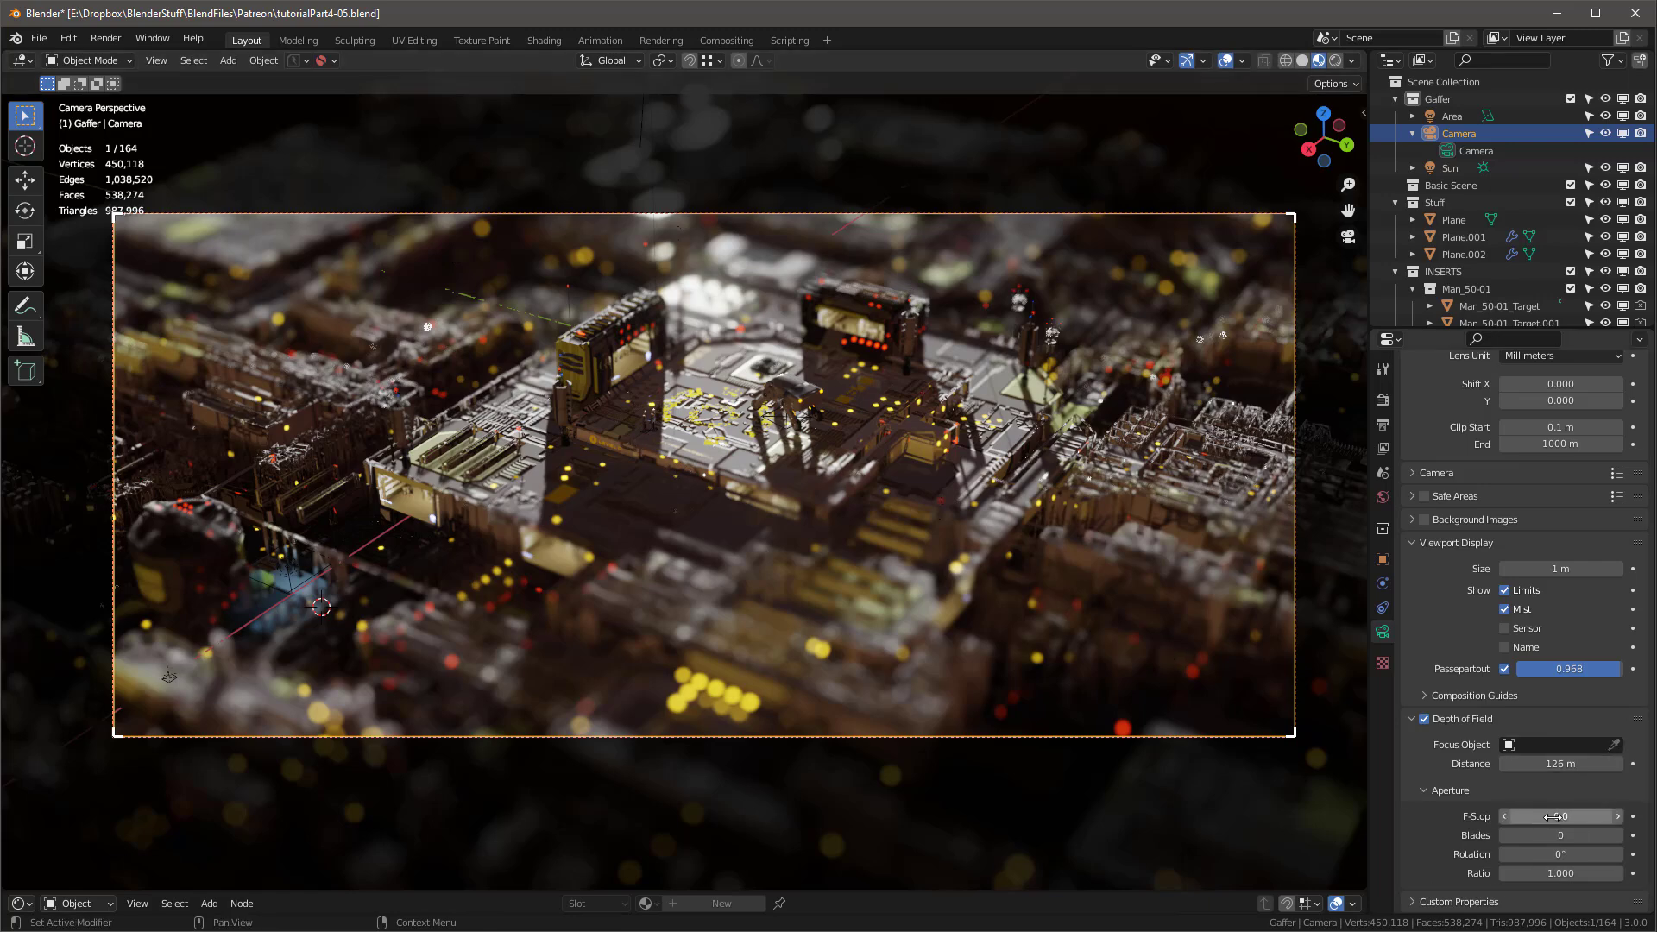
type("2.56+")
key("Return")
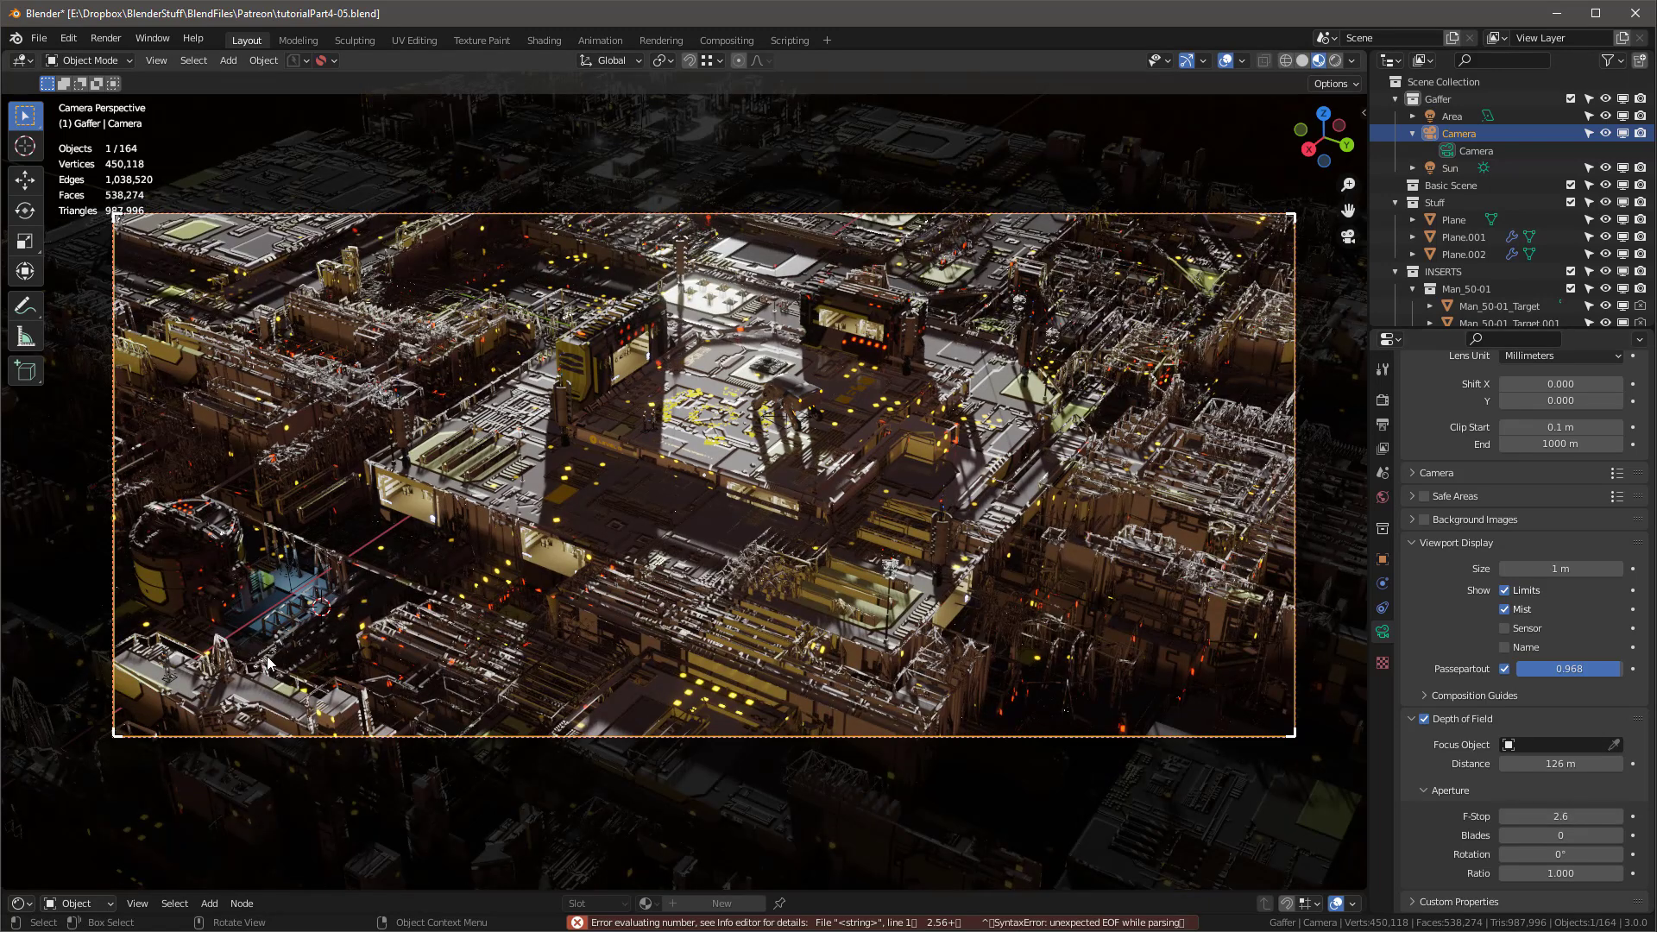
Step: In the compositing node tree, connect a Viewer node to the cw_Compositor group's Image output and place it below the Composite node
left_click(1382, 424)
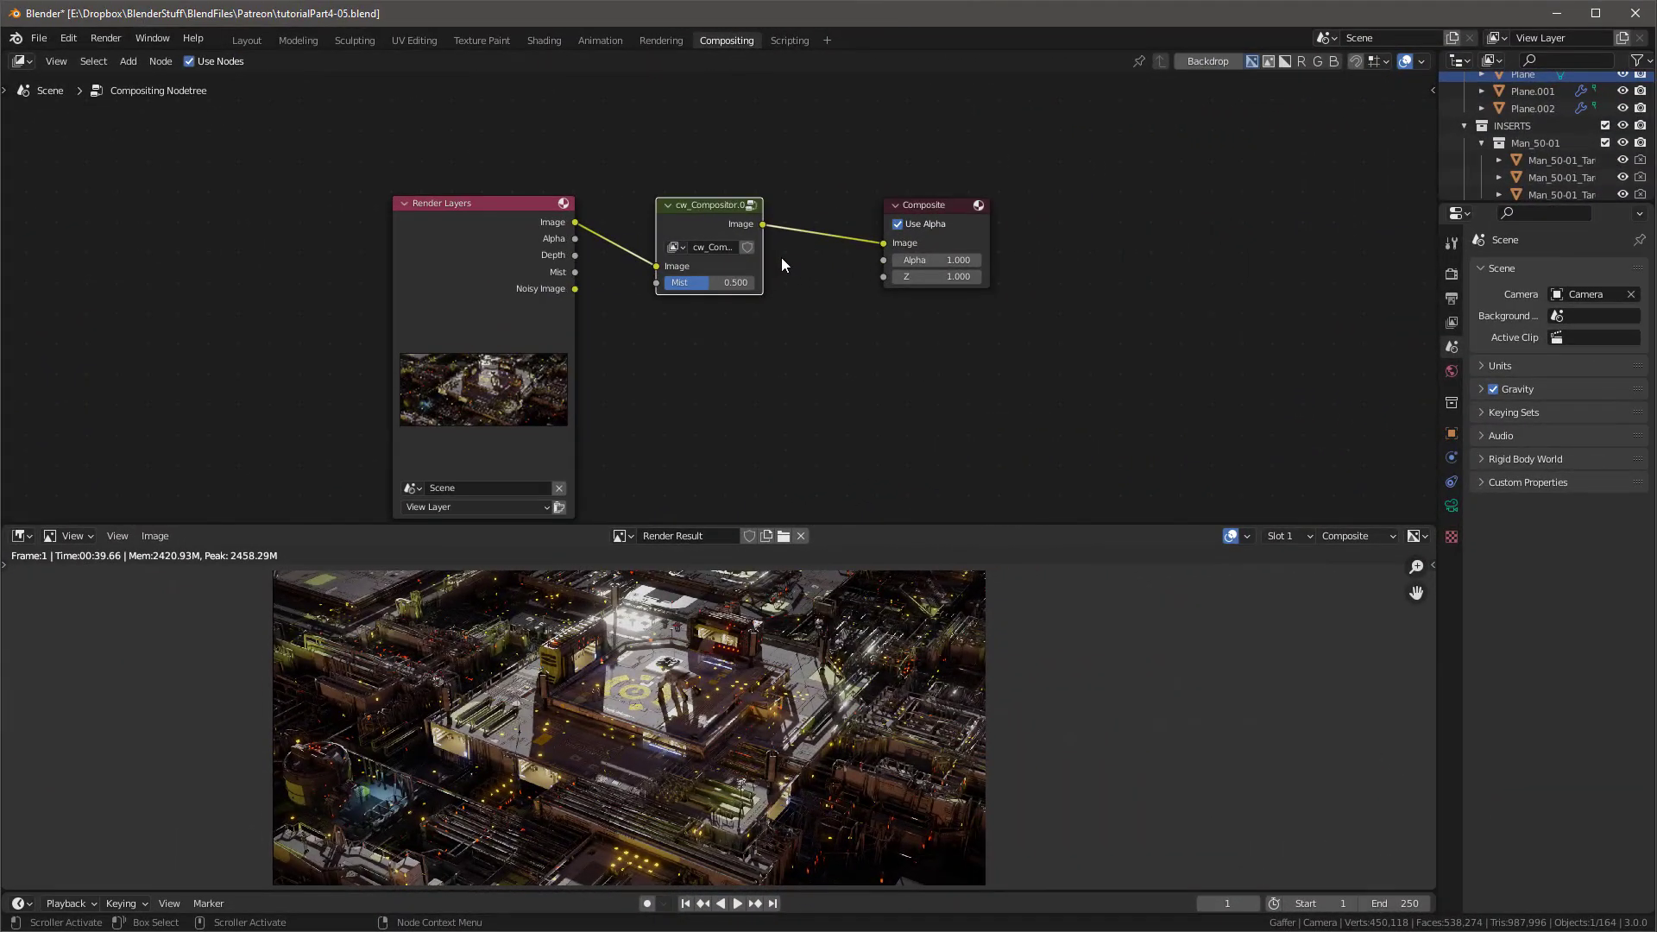
middle_click_drag(798, 403, 728, 366)
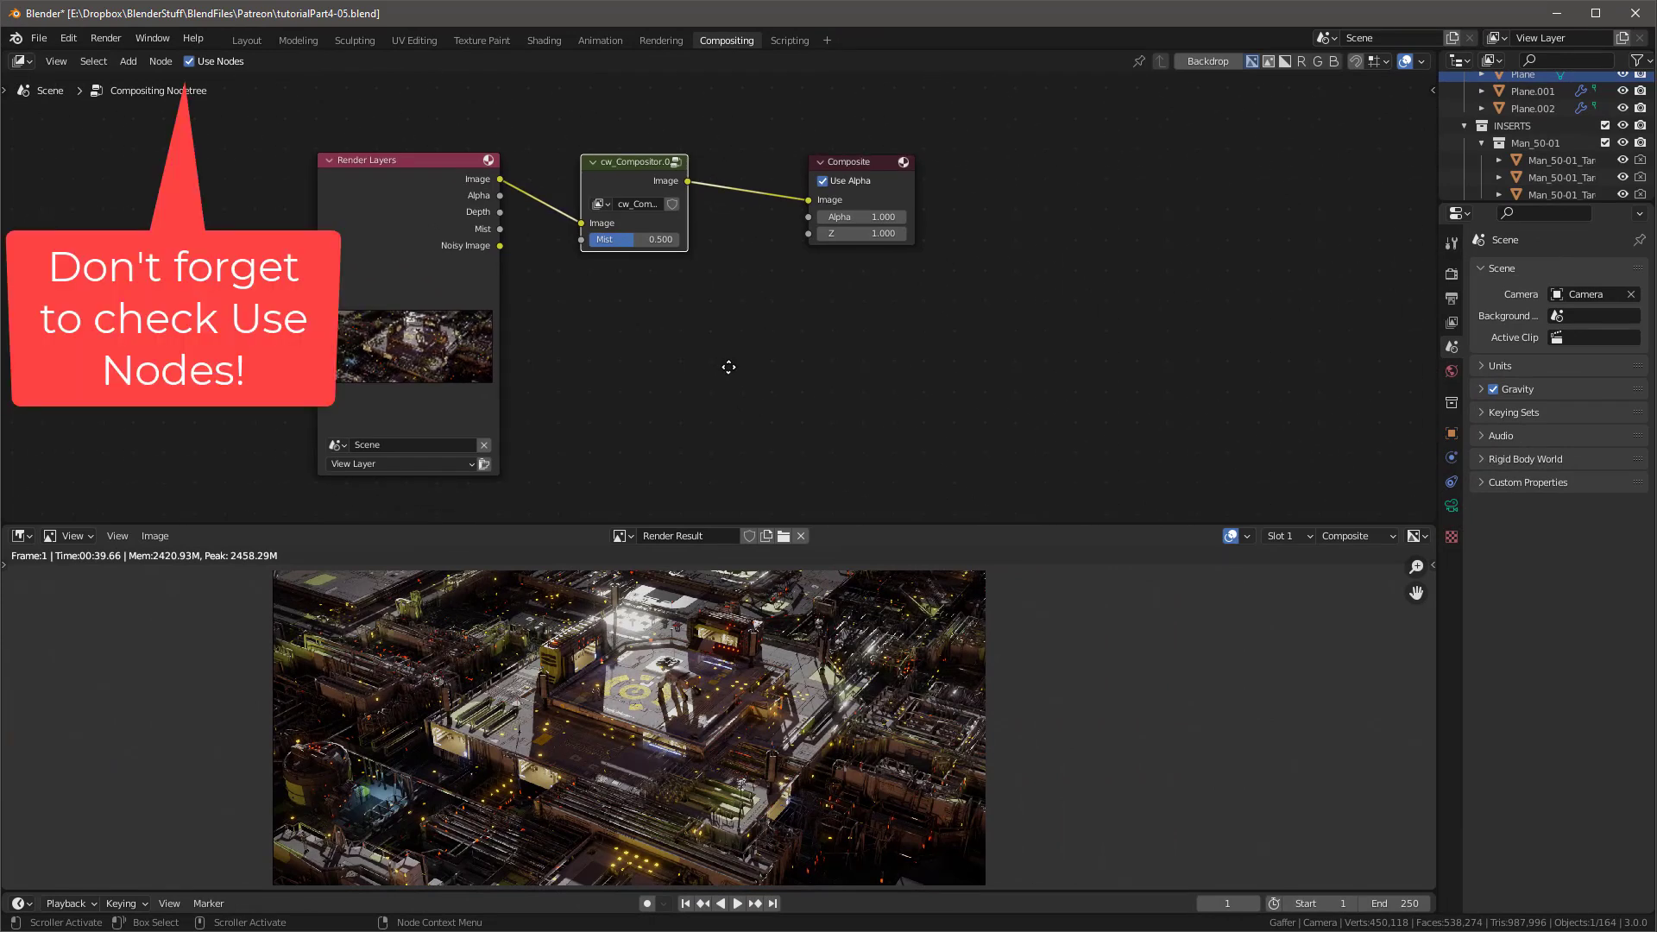
left_click(630, 160, "ctrl+shift")
left_click_drag(759, 176, 858, 310)
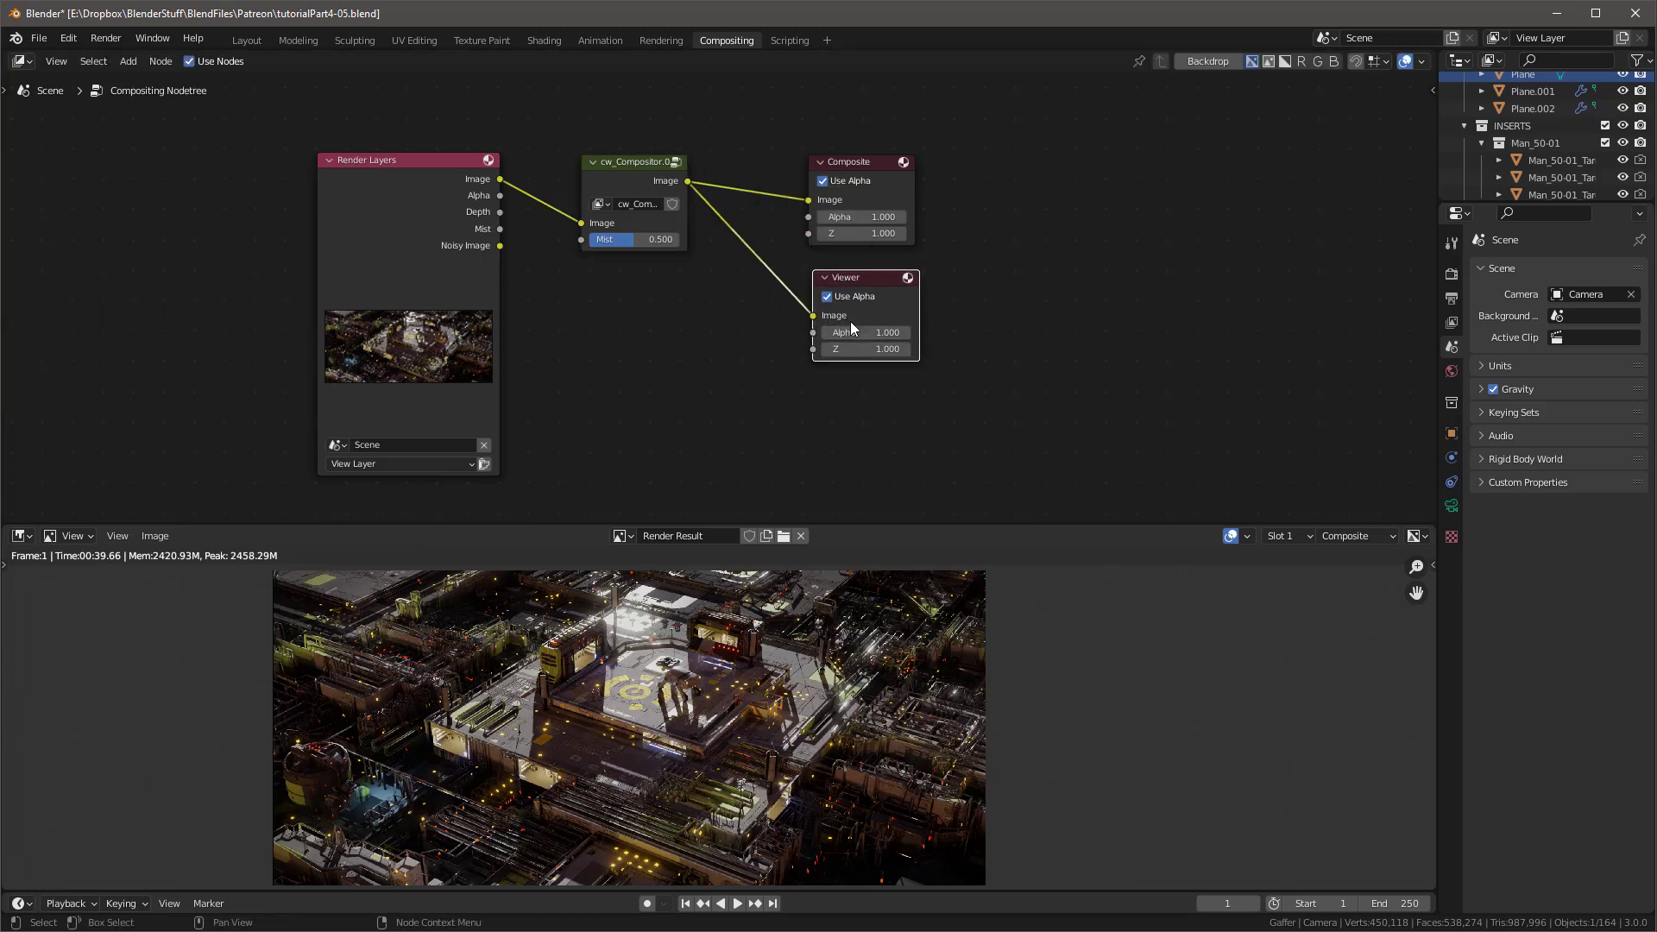
Step: Turn the node editor's backdrop on and switch it off again, keeping the separate render image view
left_click(1223, 66)
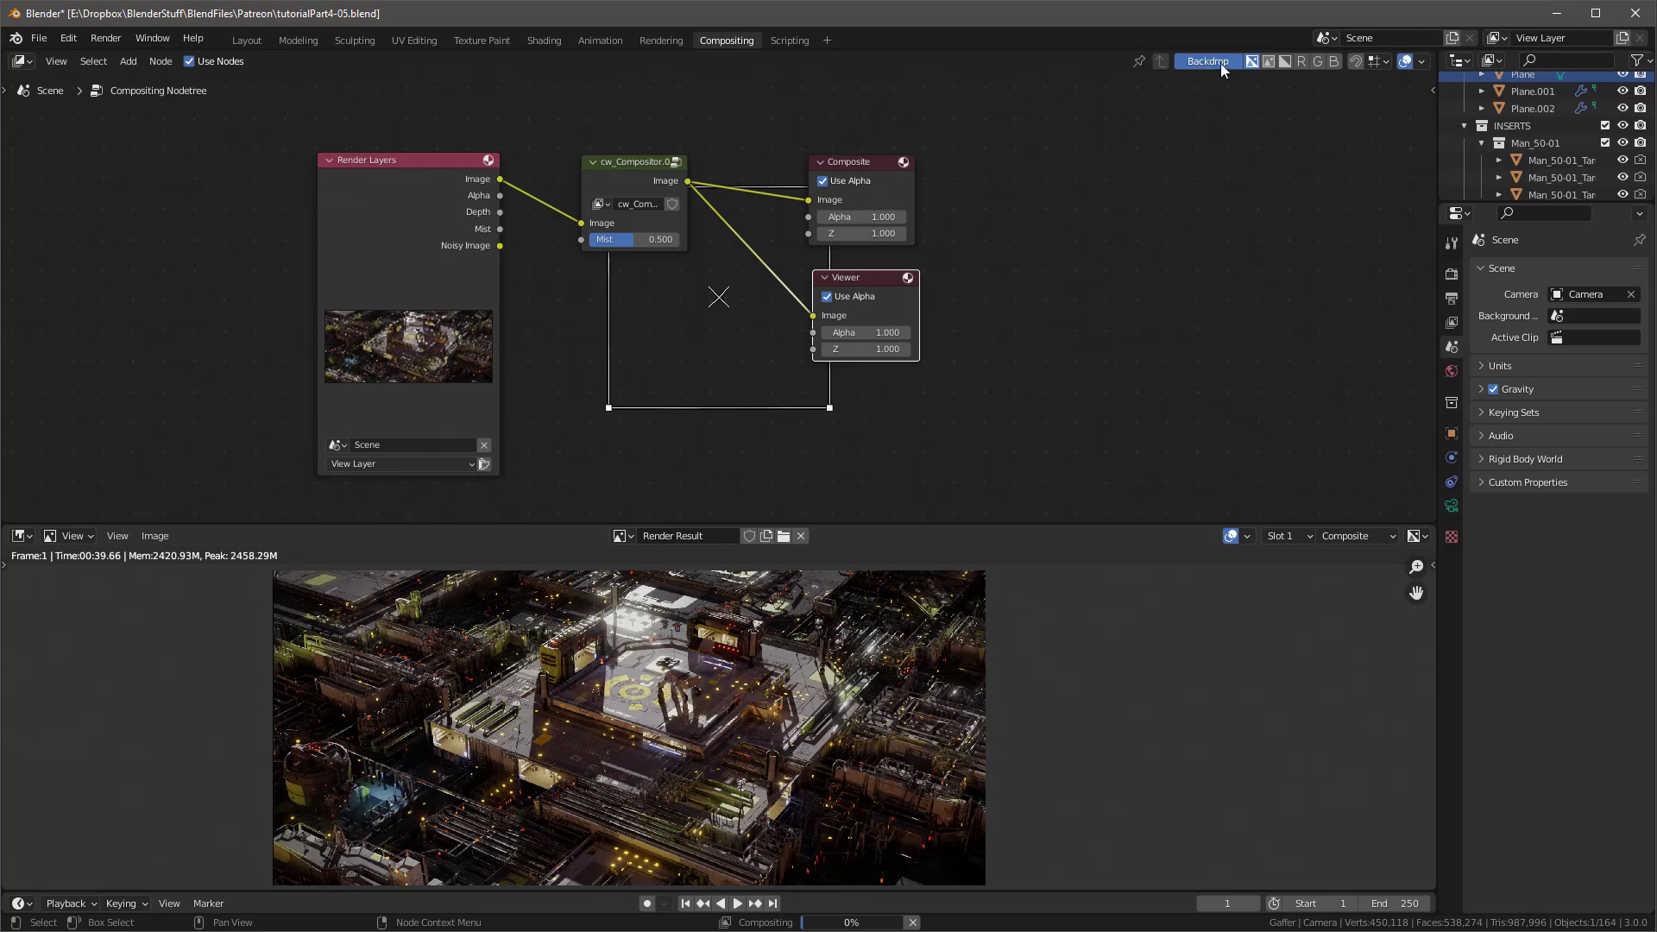
left_click(1222, 63)
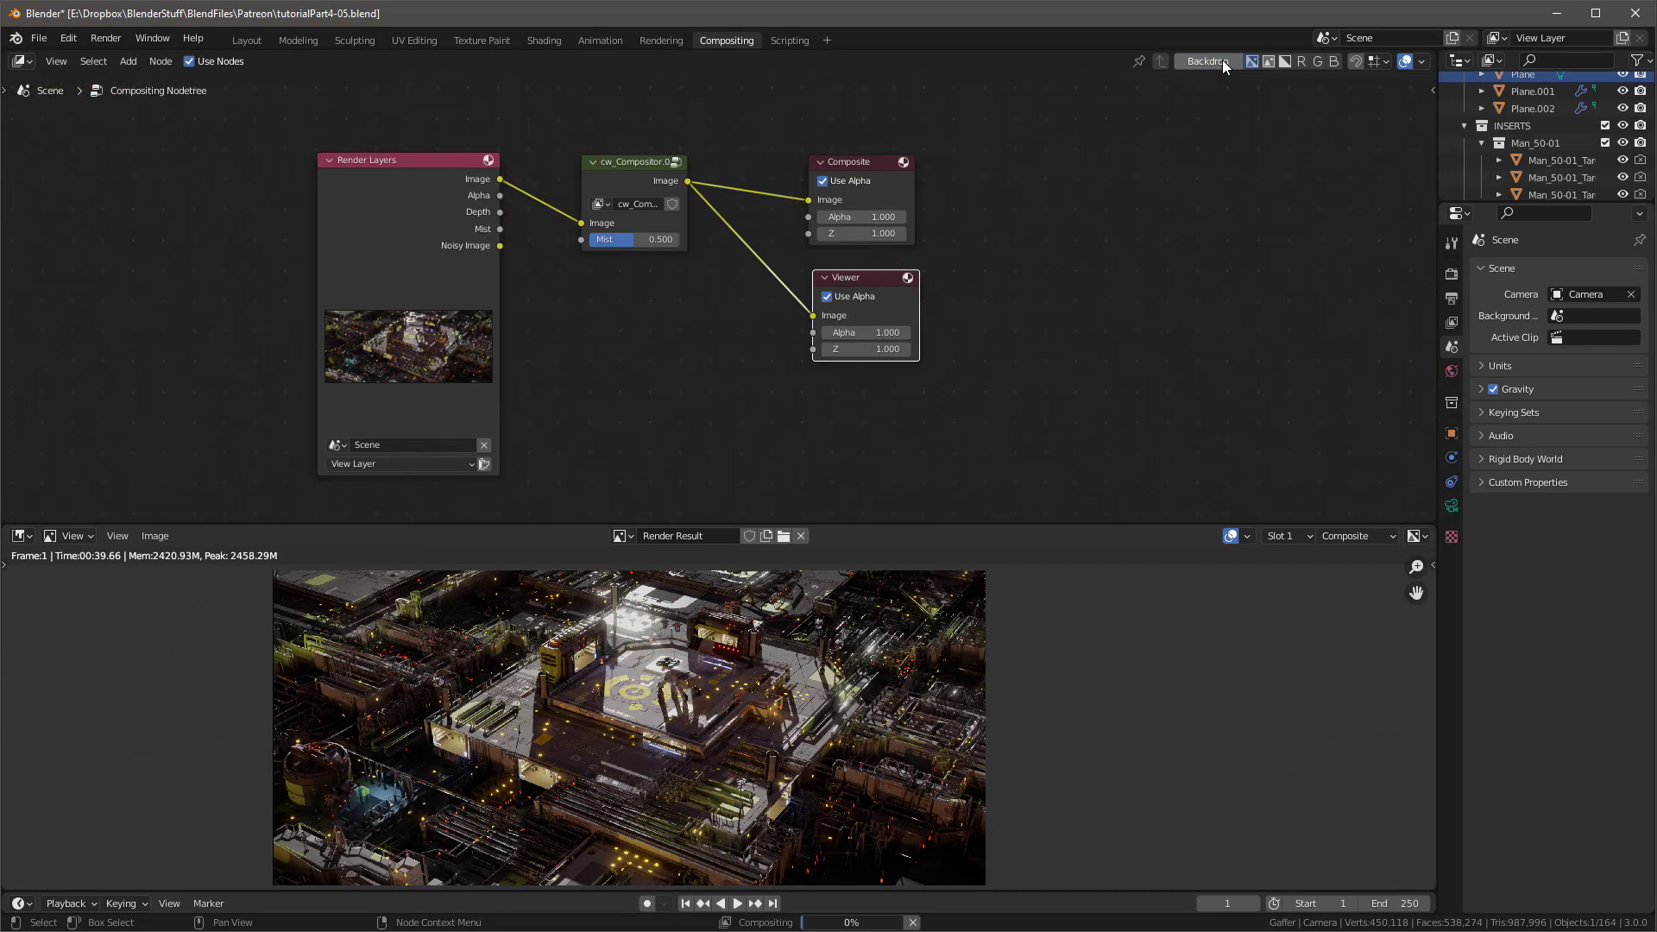
scroll(712, 728, "down", 1)
scroll(737, 721, "up", 1)
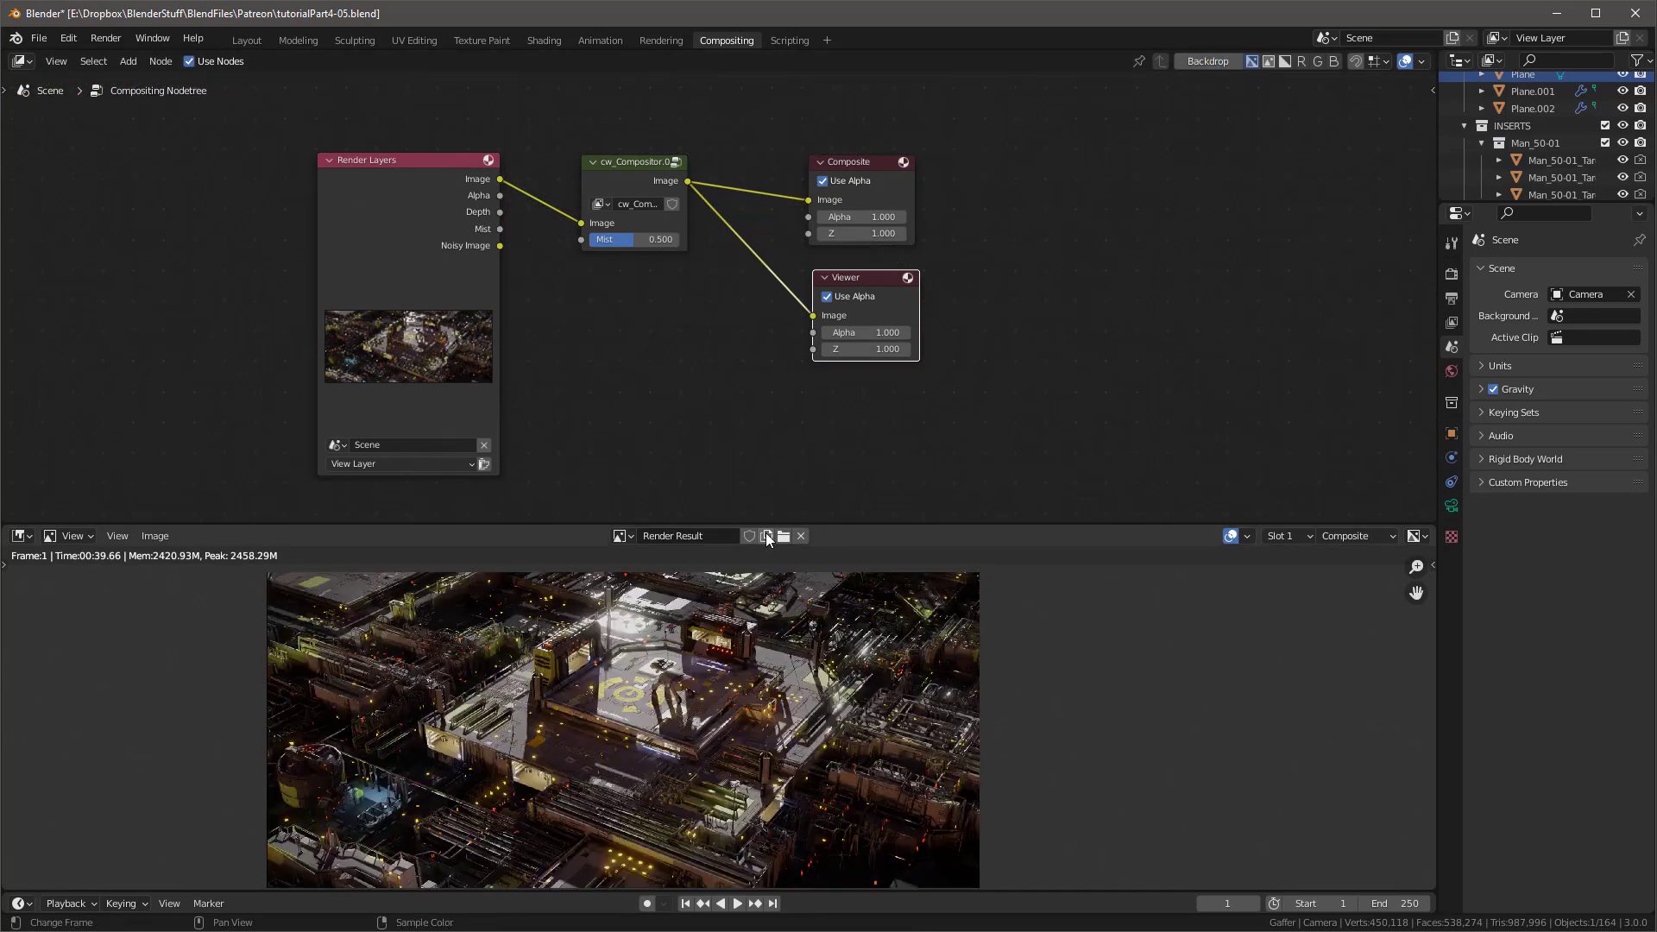
left_click_drag(767, 521, 766, 522)
Step: Open the cw_Compositor node group for editing and bring up its Image Controls frame
left_click(637, 164)
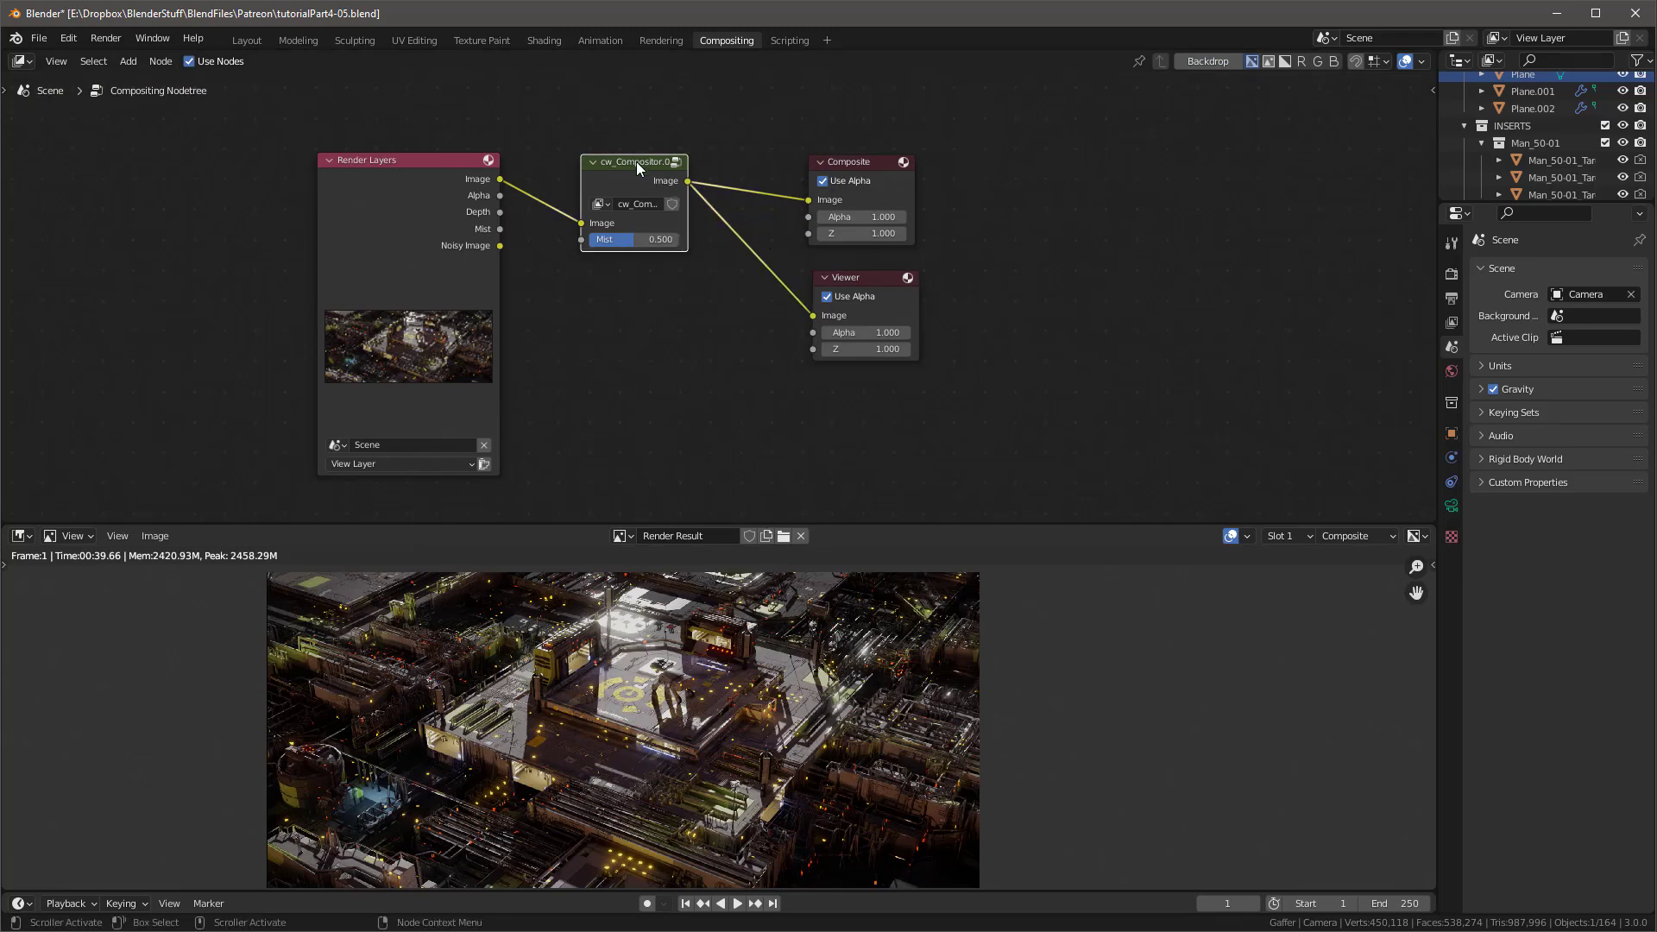
key("Tab")
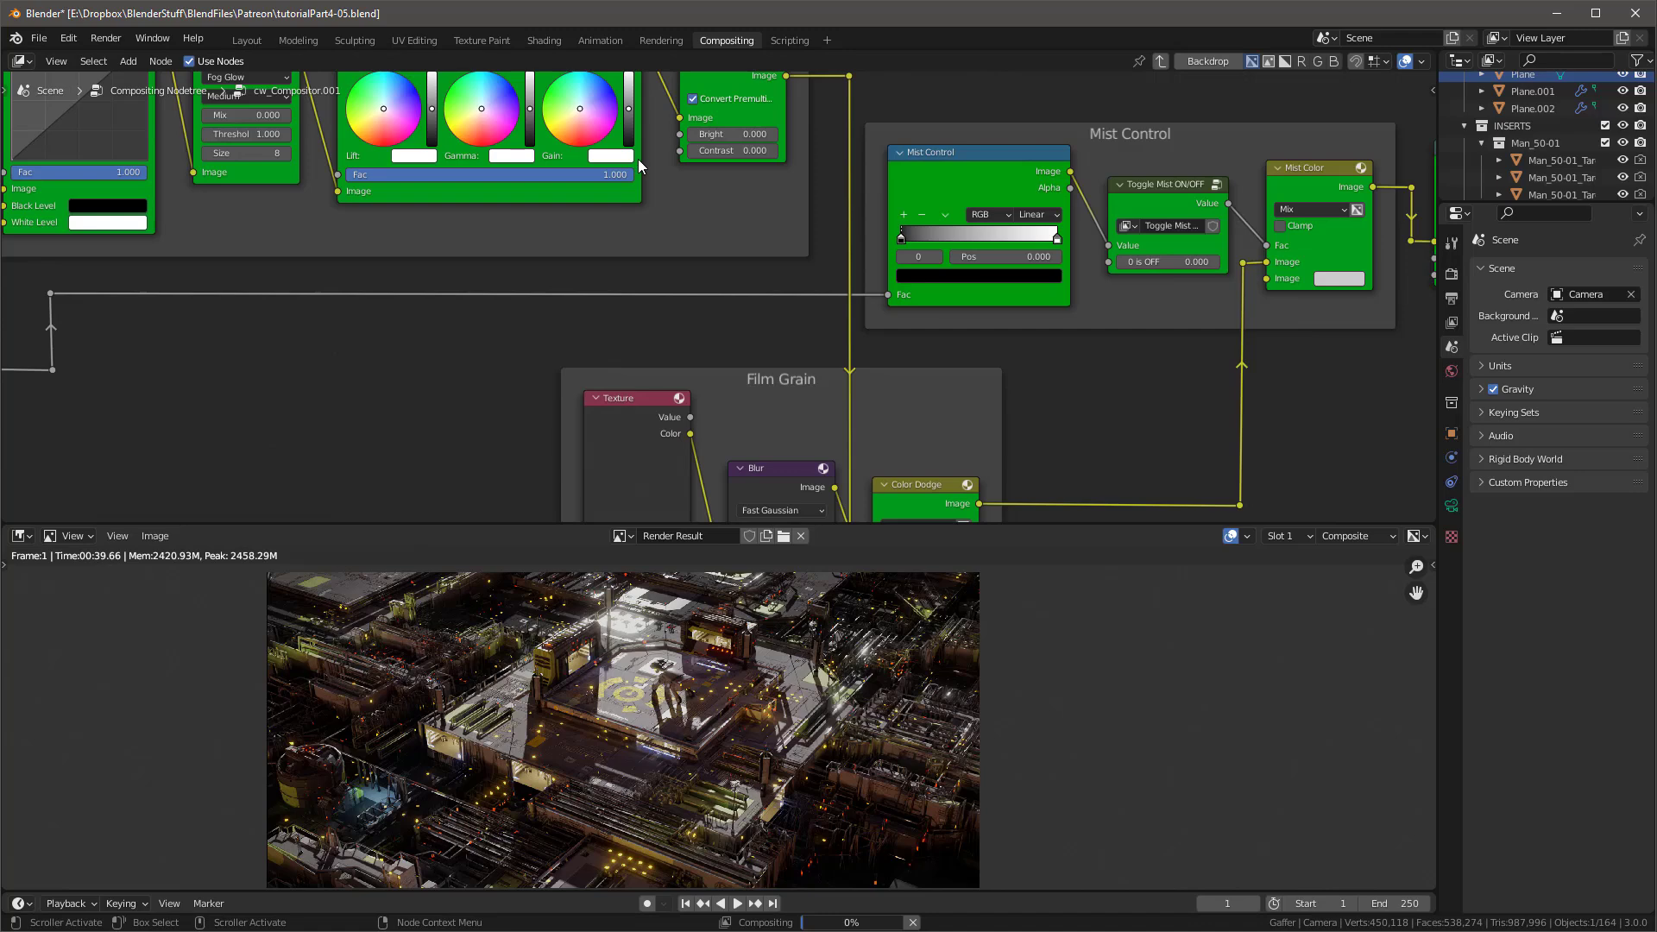
scroll(951, 363, "down", 4)
scroll(1003, 228, "up", 1)
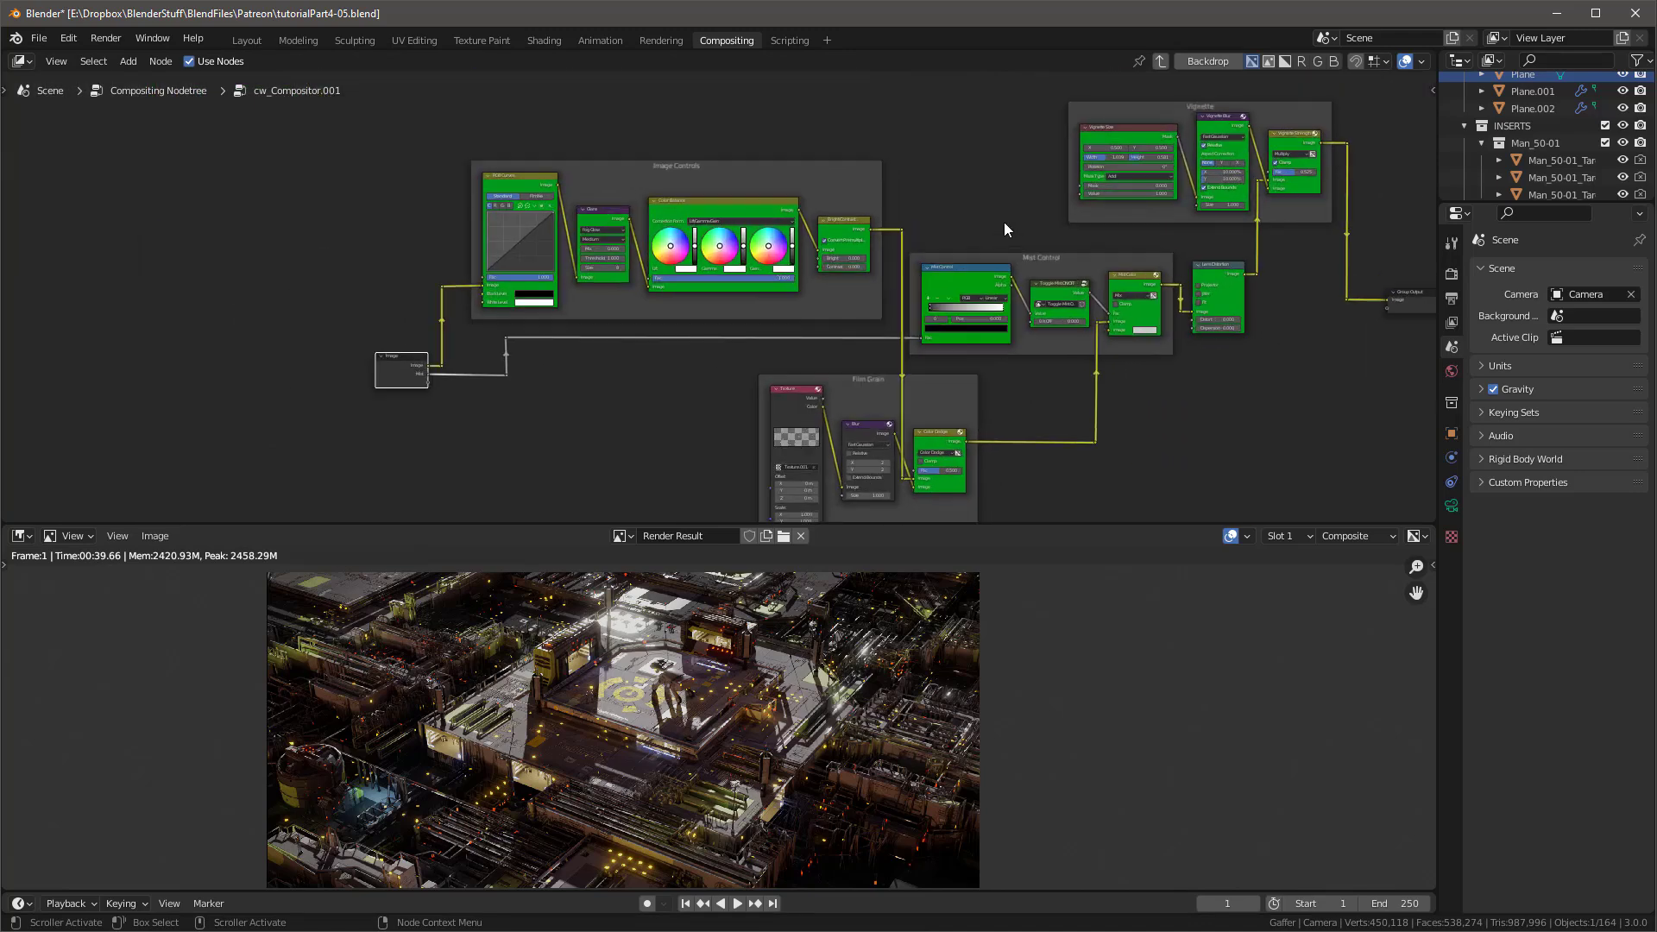
middle_click_drag(1008, 216, 849, 198)
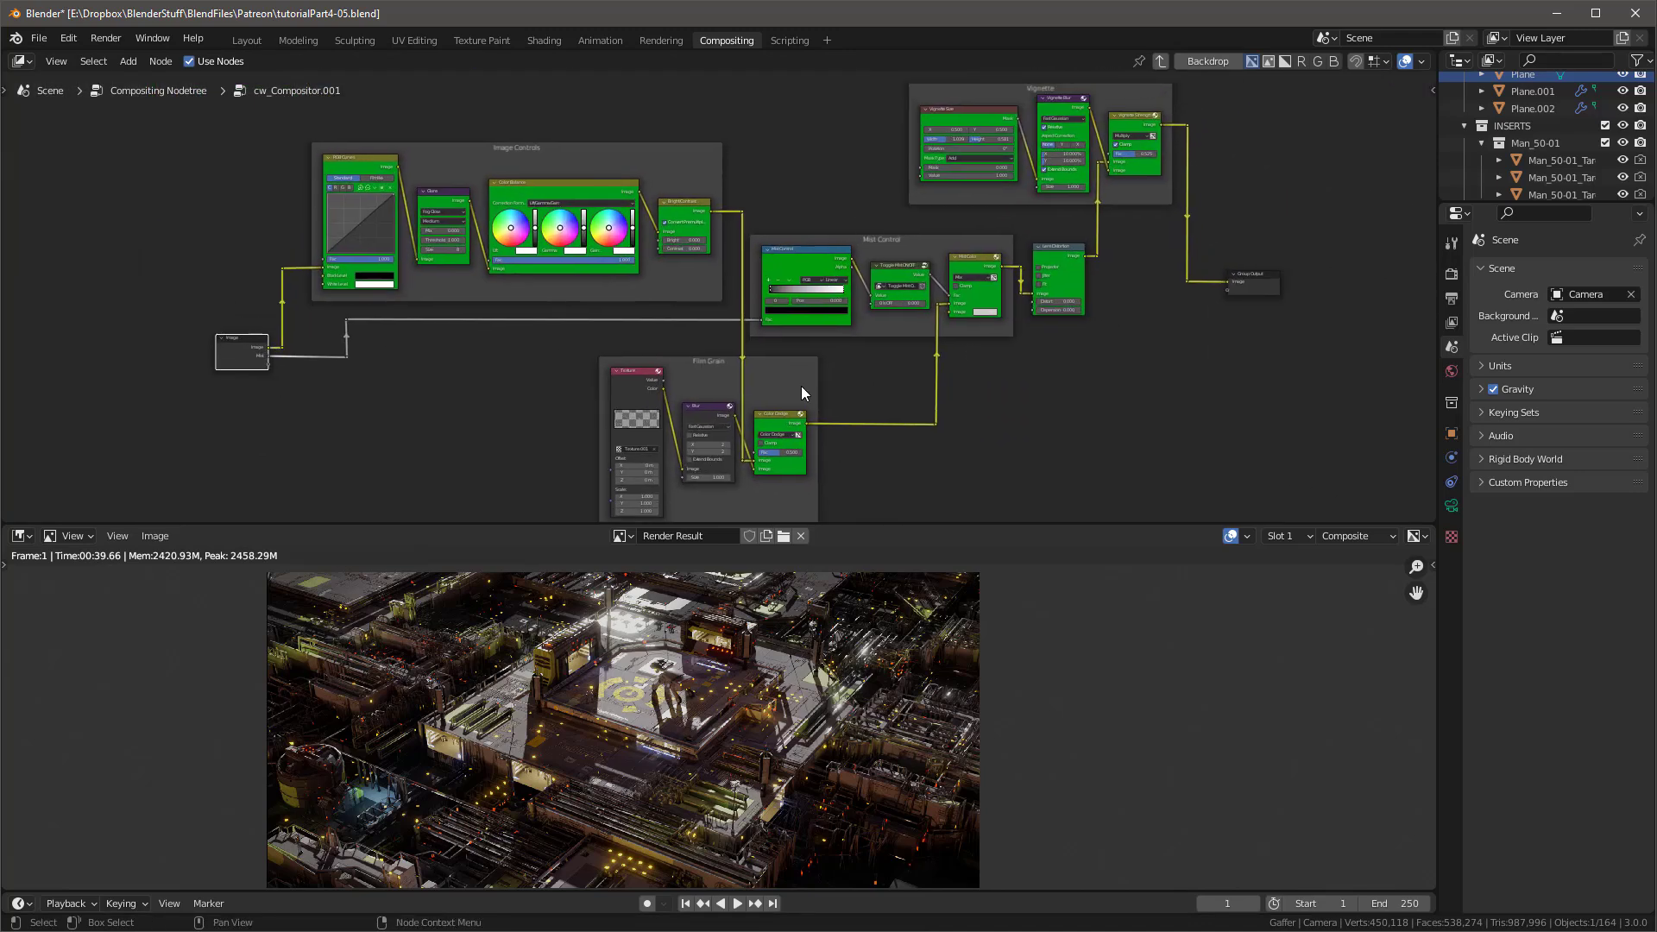
scroll(381, 231, "up", 3)
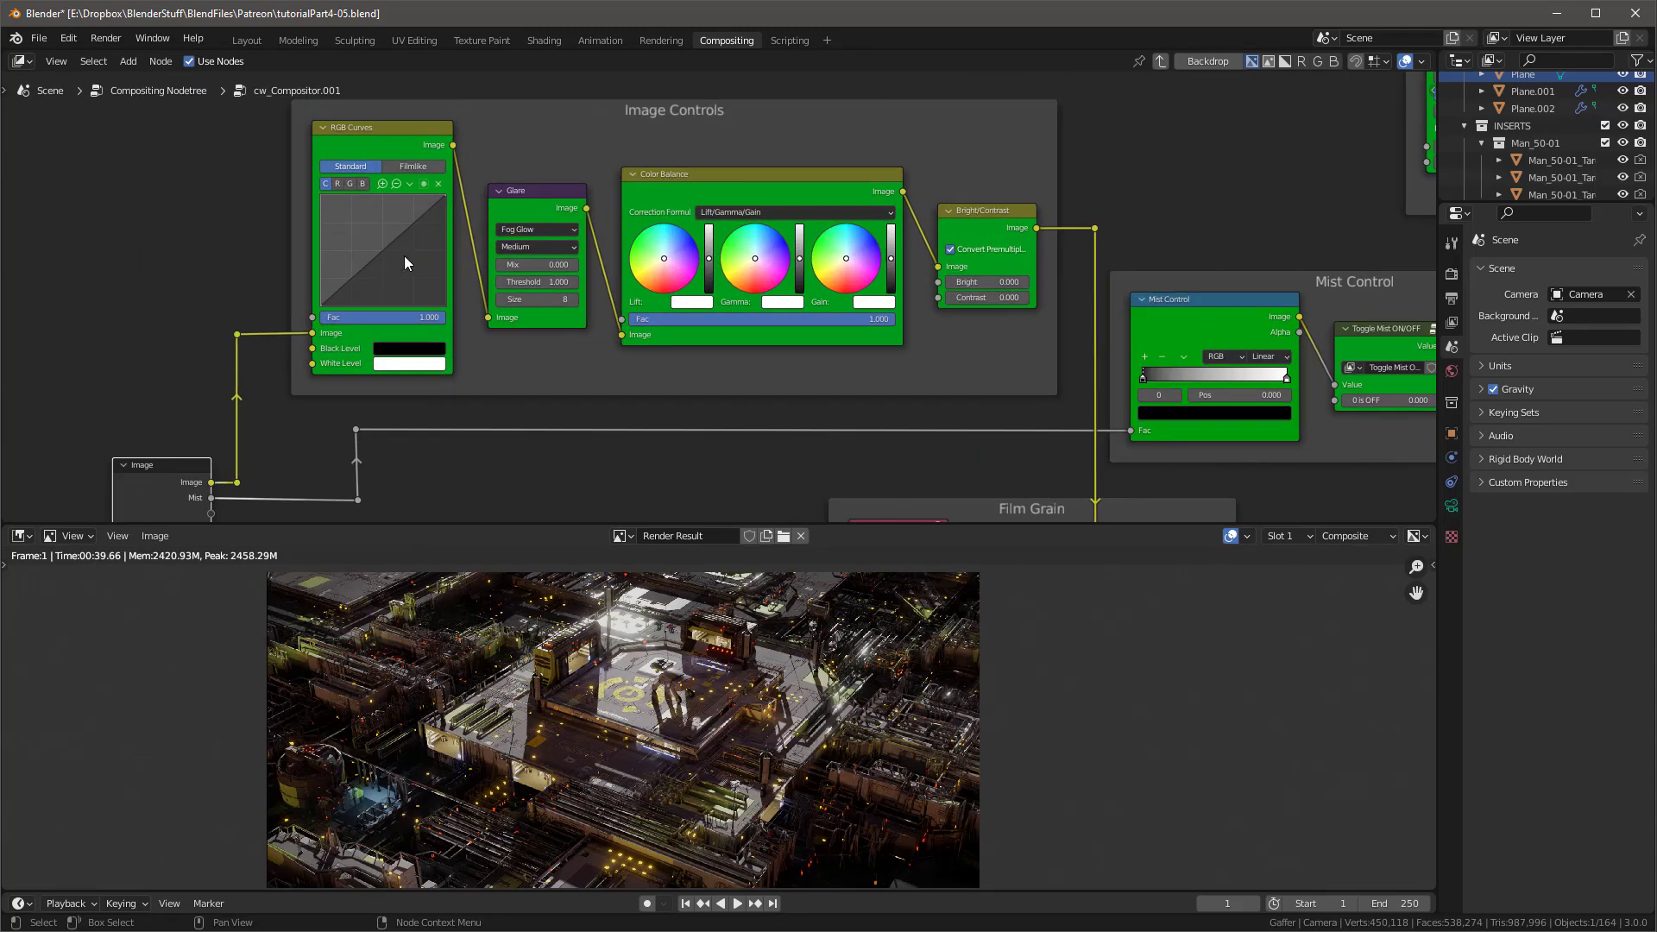
Step: Add a point to the RGB Curves node at X 0.51667, Y 0.45000 and inspect the render close up
mouse_move(383, 248)
left_mouse_down()
mouse_move(401, 264)
mouse_move(371, 238)
mouse_move(384, 255)
left_mouse_up()
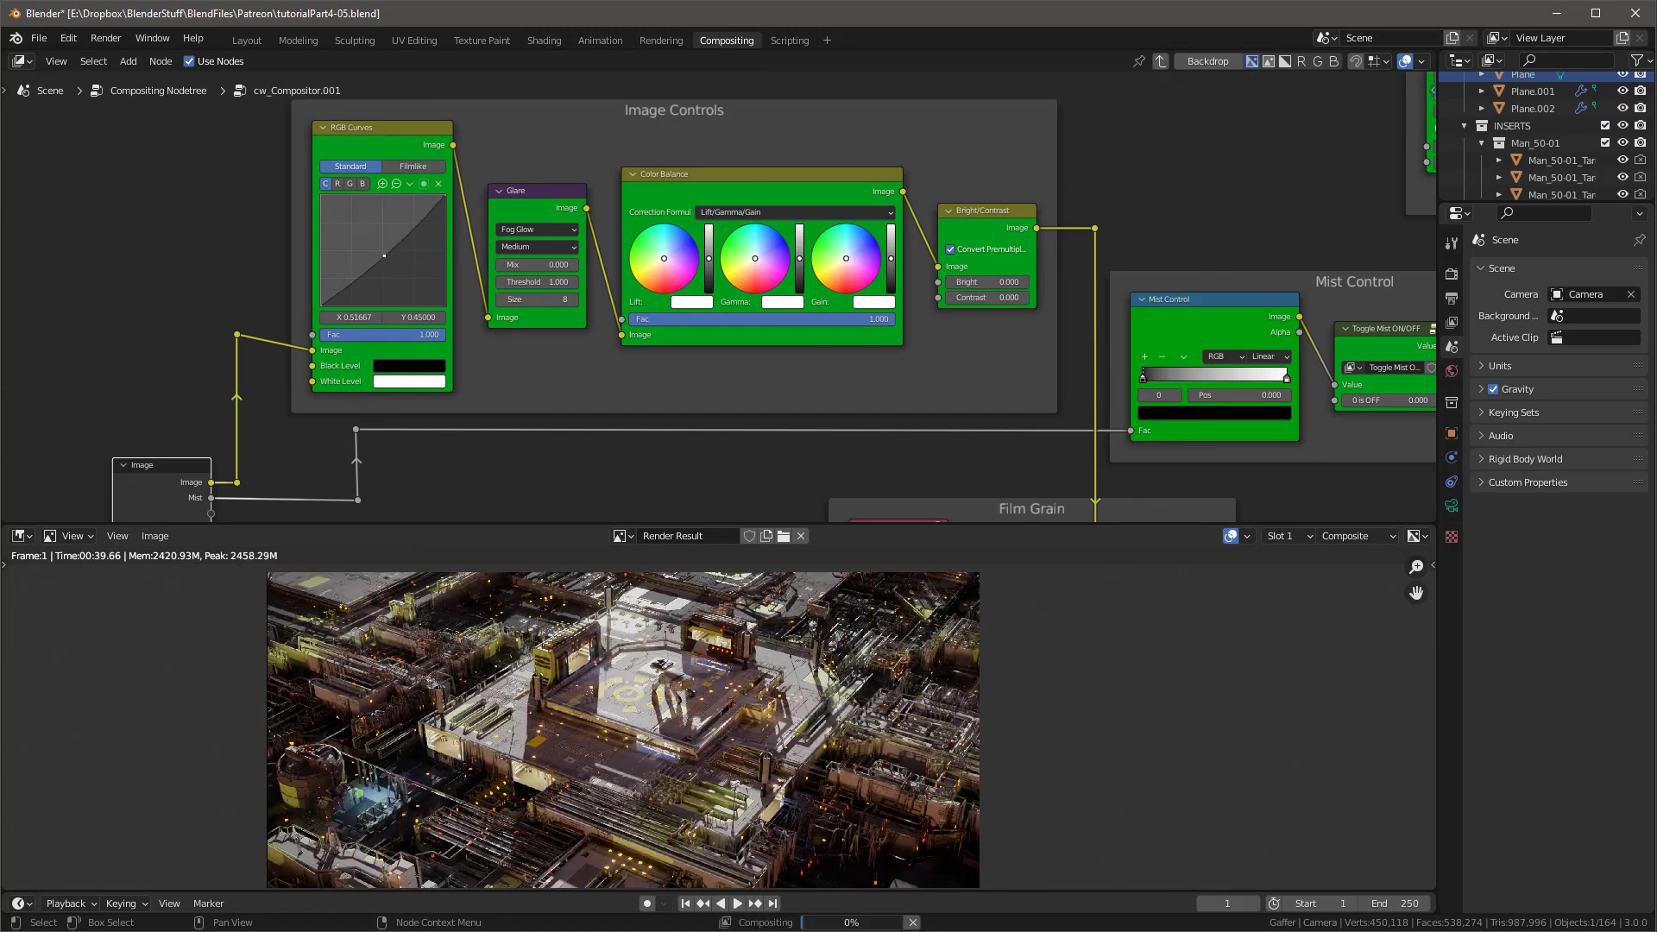
scroll(658, 692, "up", 4)
middle_click_drag(699, 657, 521, 629)
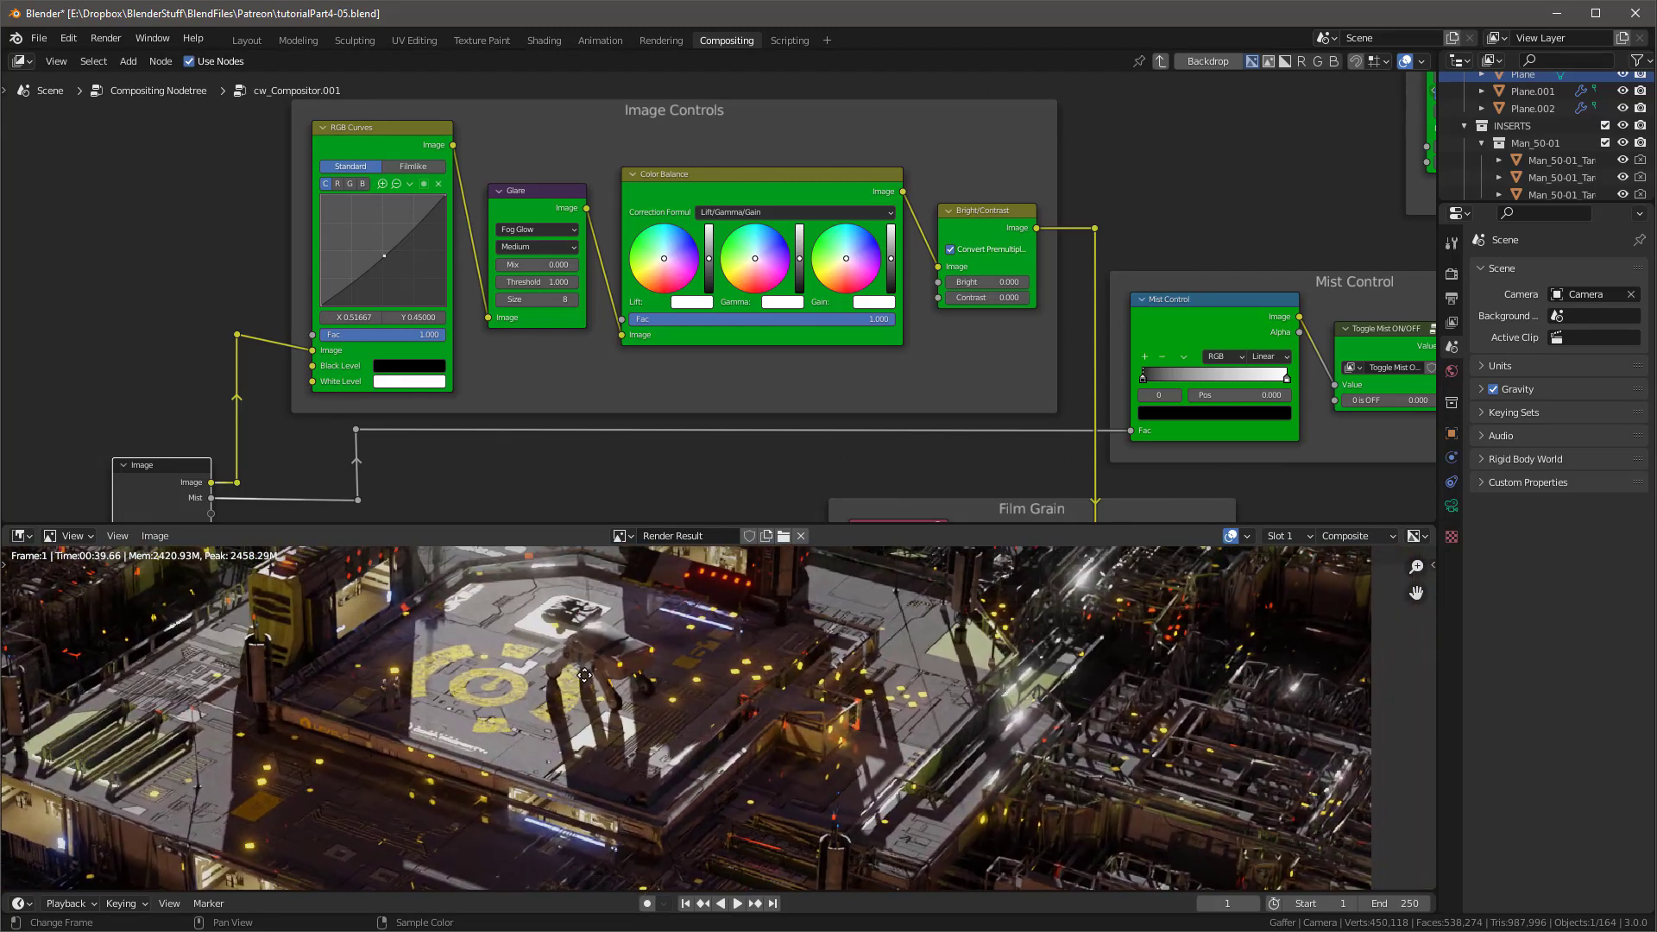
scroll(549, 221, "down", 2)
scroll(547, 295, "up", 4)
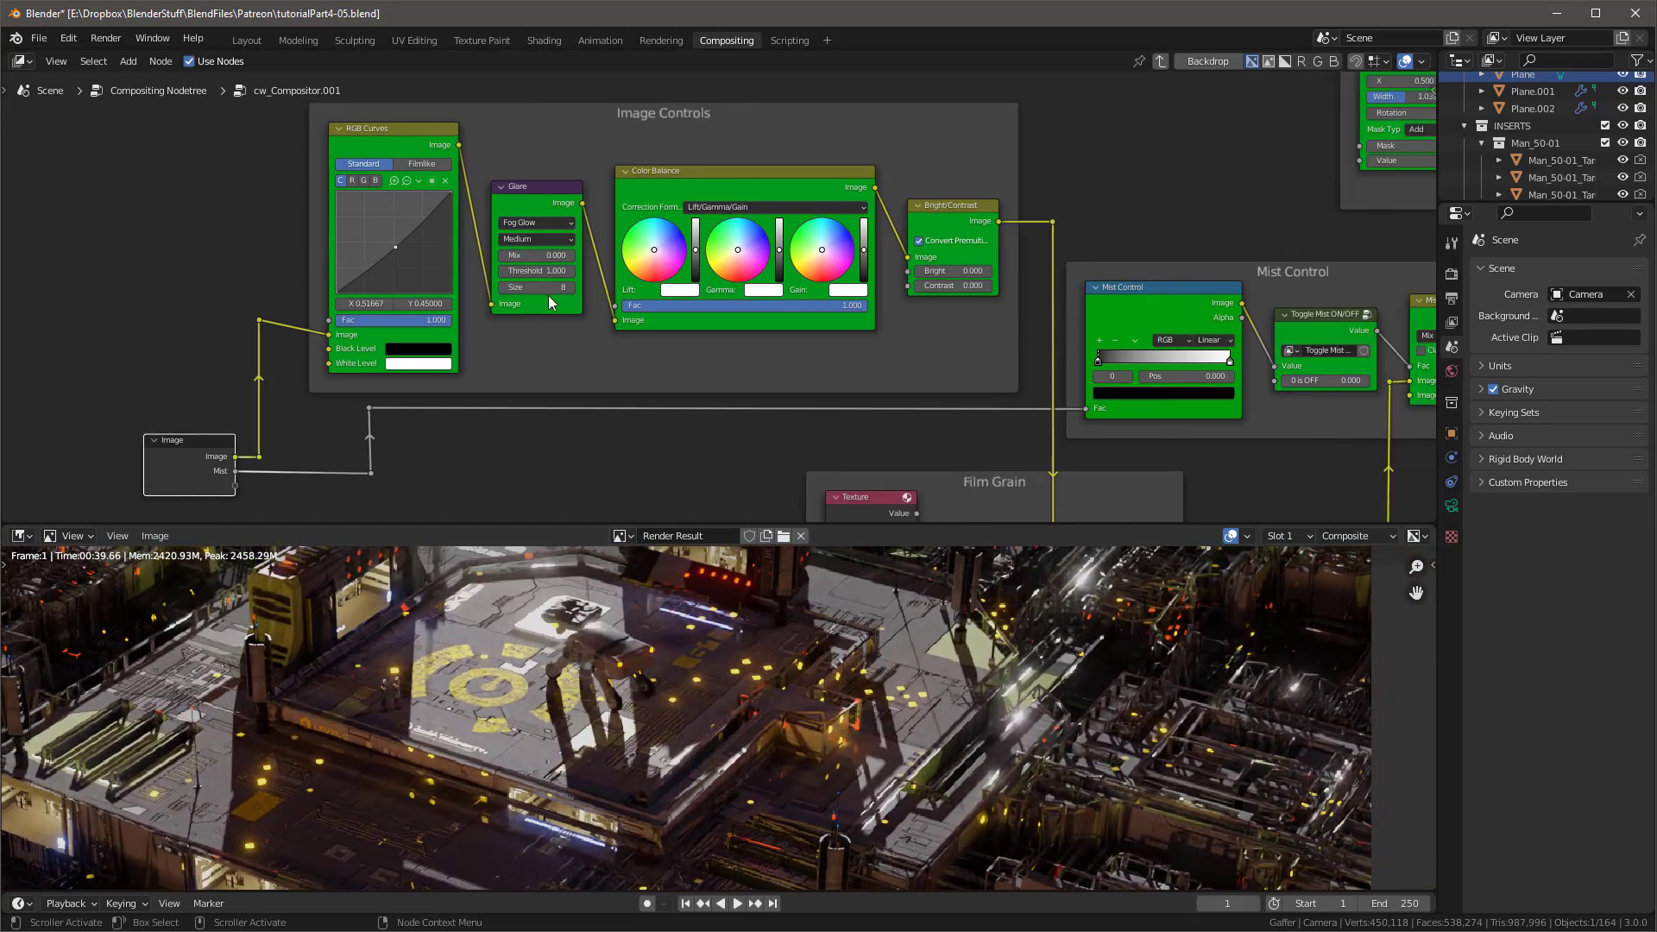
Step: Mute the Glare node and unmute it again to compare the render with and without bloom
left_click(561, 164)
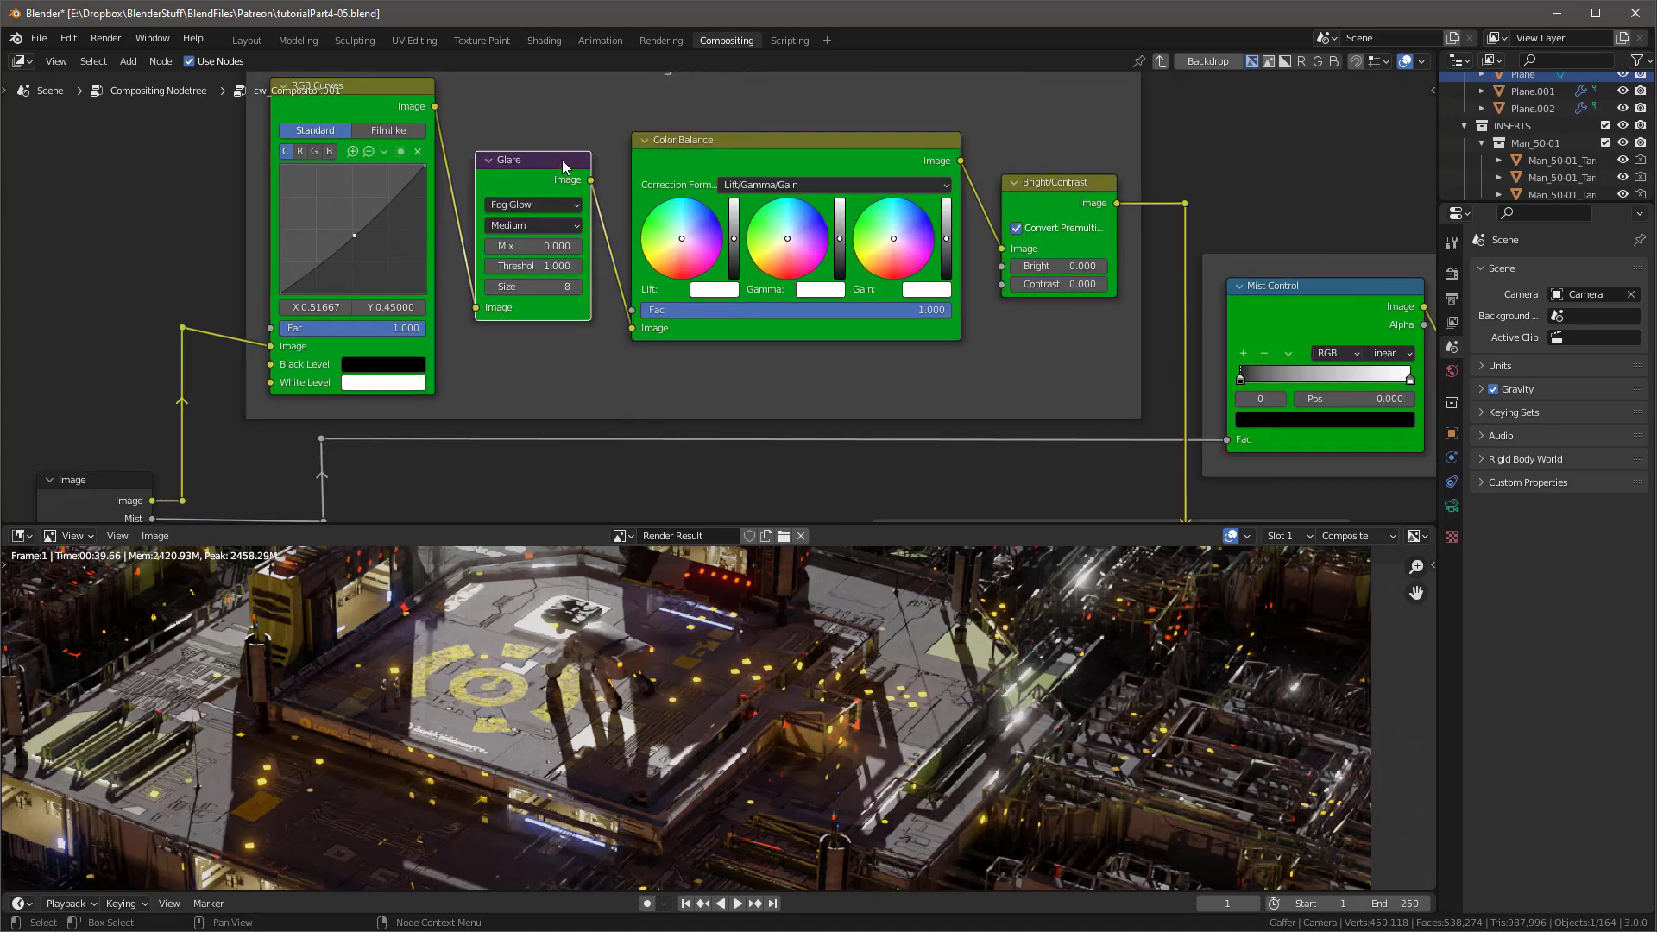
key("m")
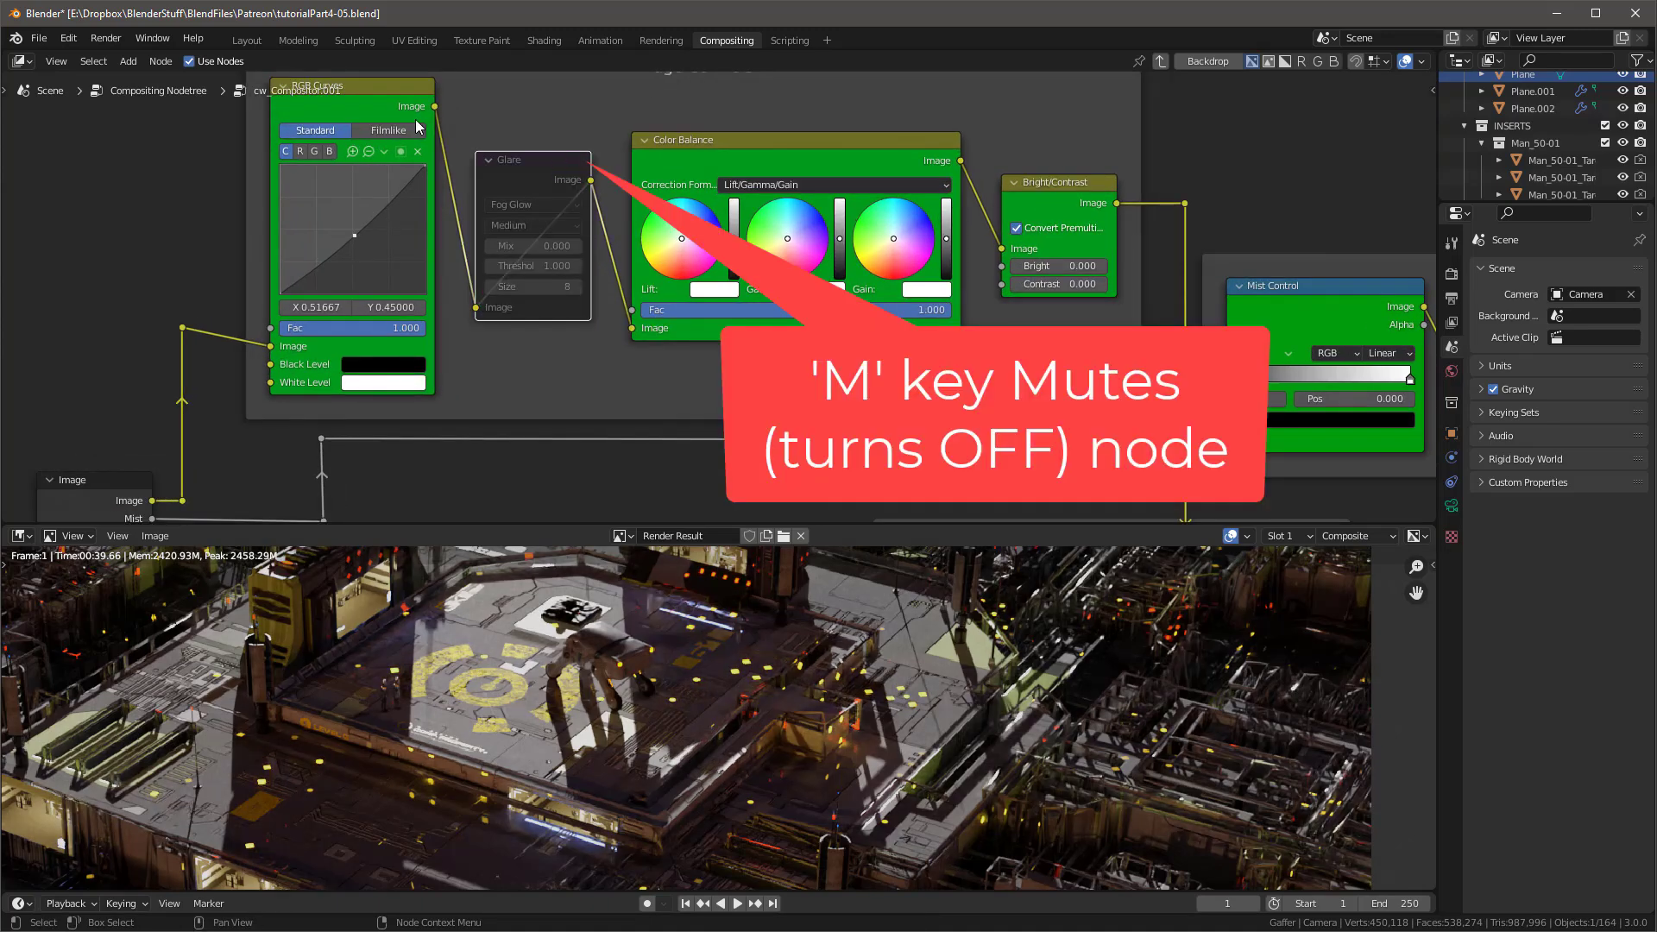
key("m")
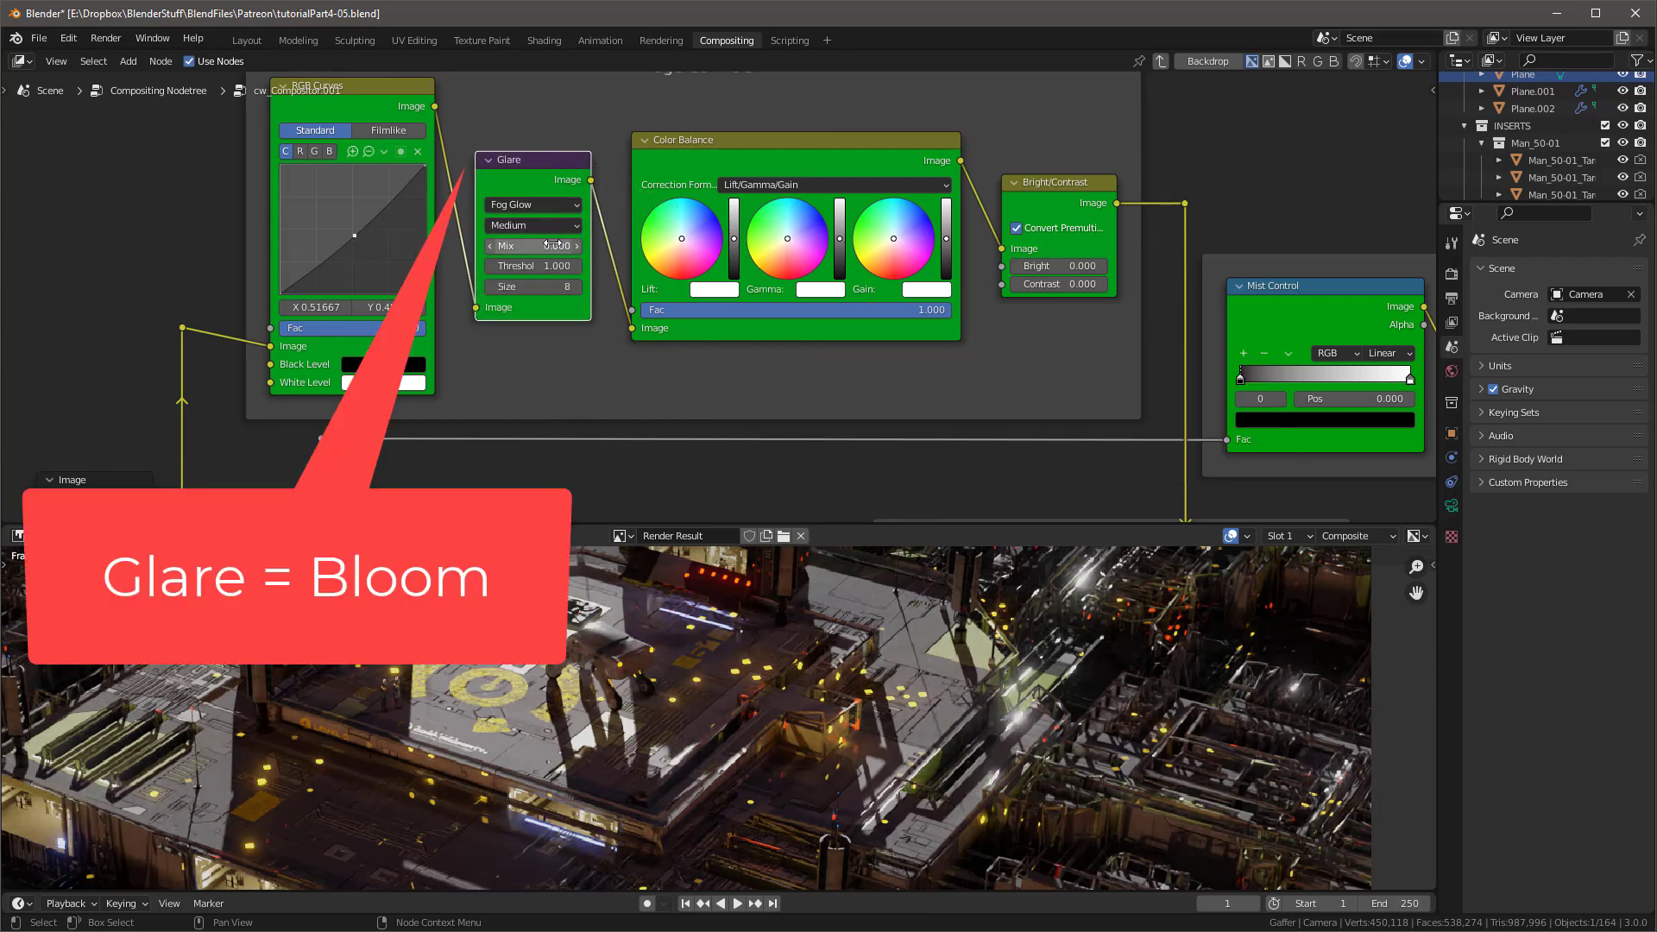
Step: Set the Glare node's Mix to 1.000 and try a Threshold of 0.340 before returning the Threshold to 1.000
left_click_drag(546, 247, 656, 247)
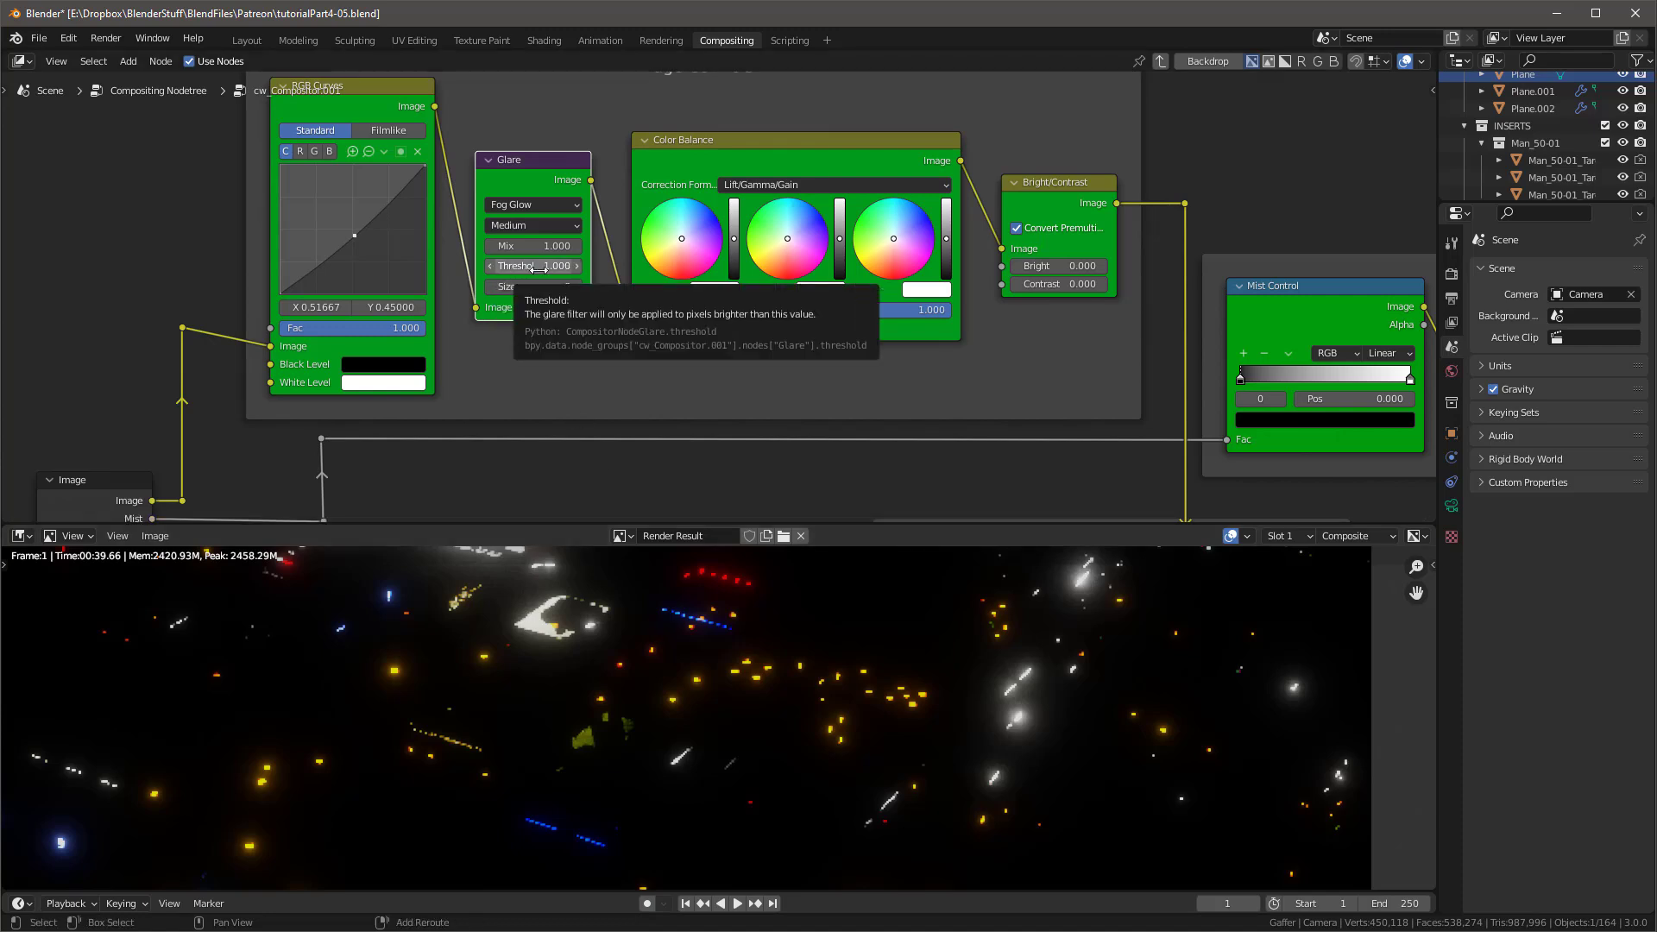
left_click_drag(542, 268, 492, 269, "shift")
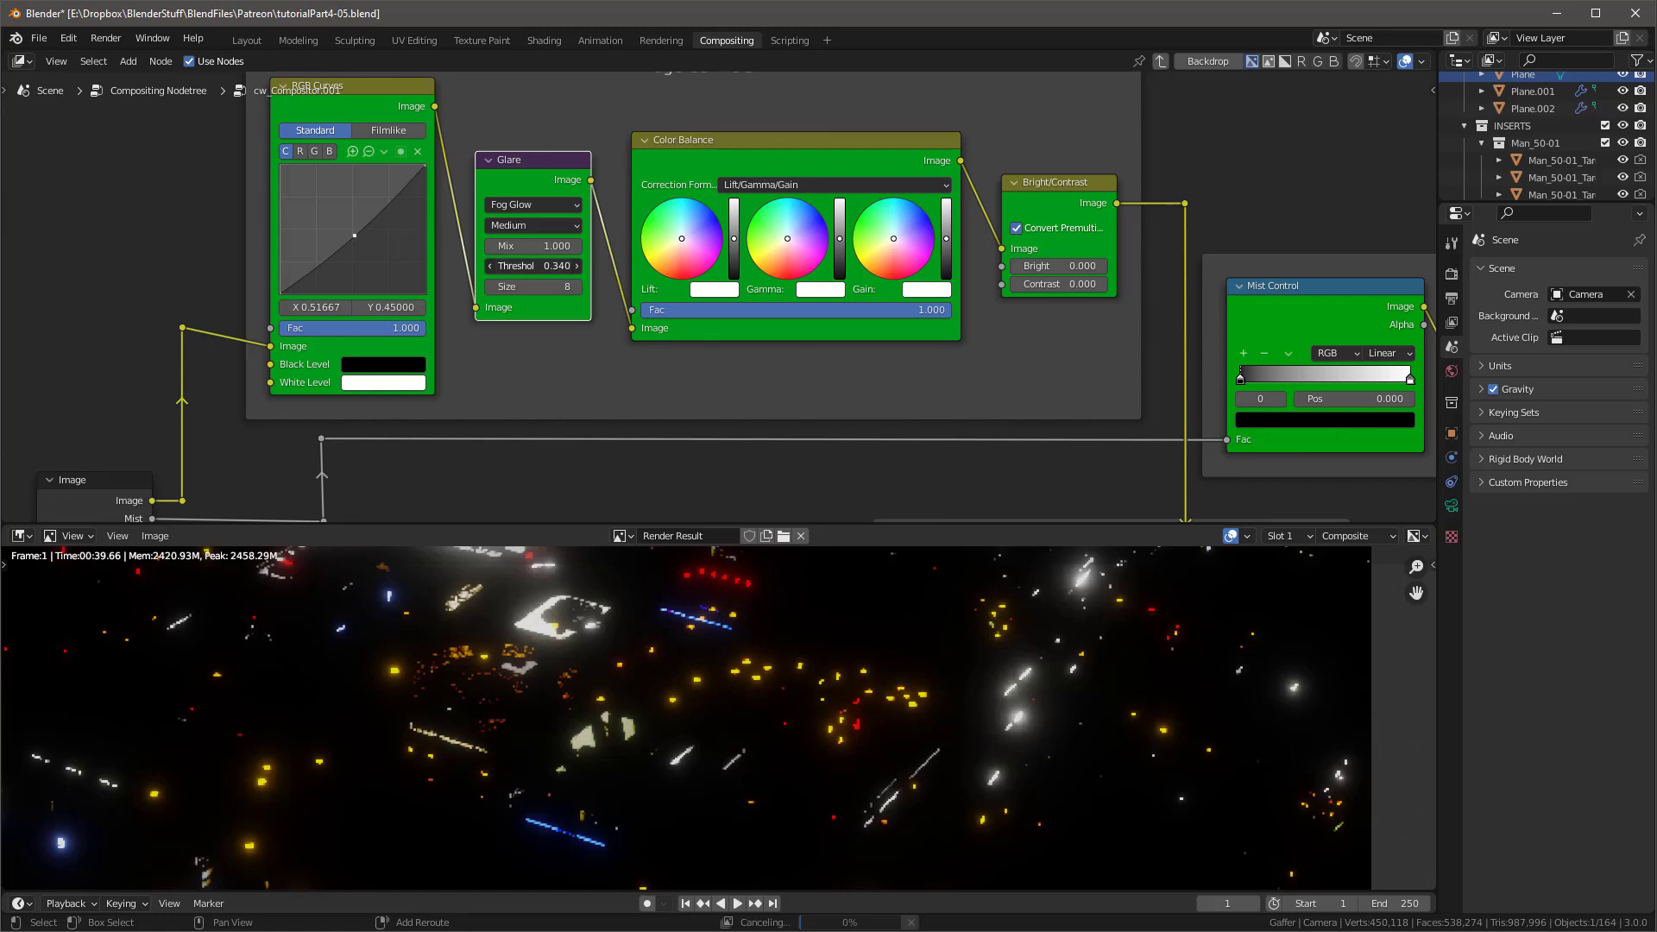
scroll(518, 285, "up", 2)
left_click(438, 350)
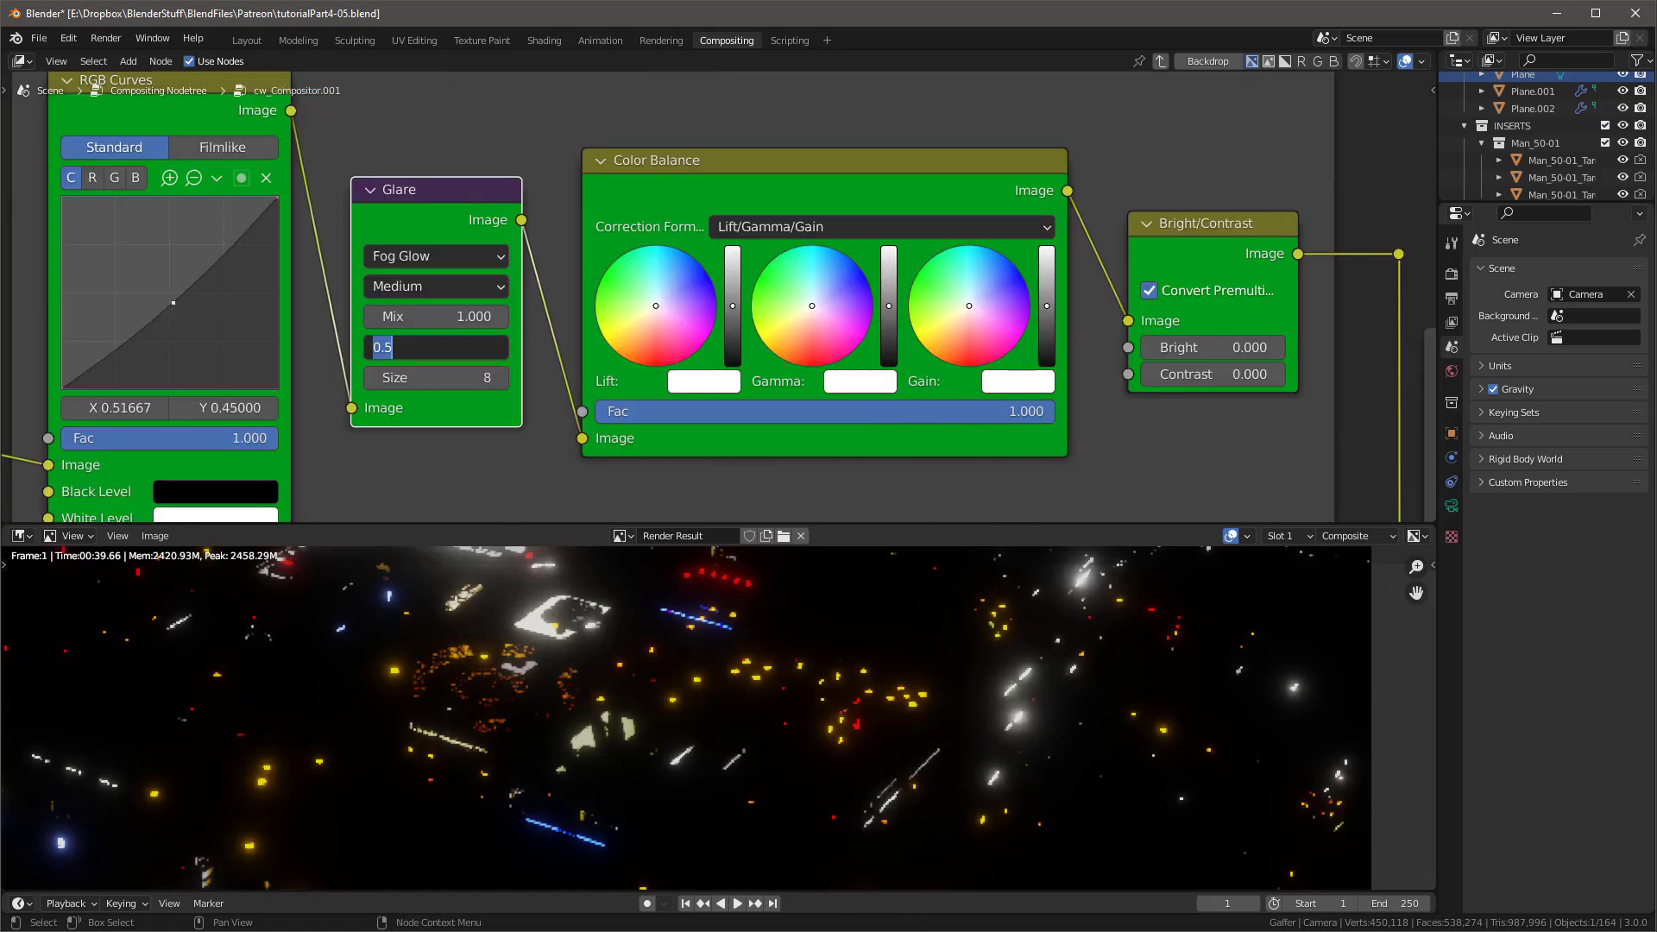
type("1")
key("Return")
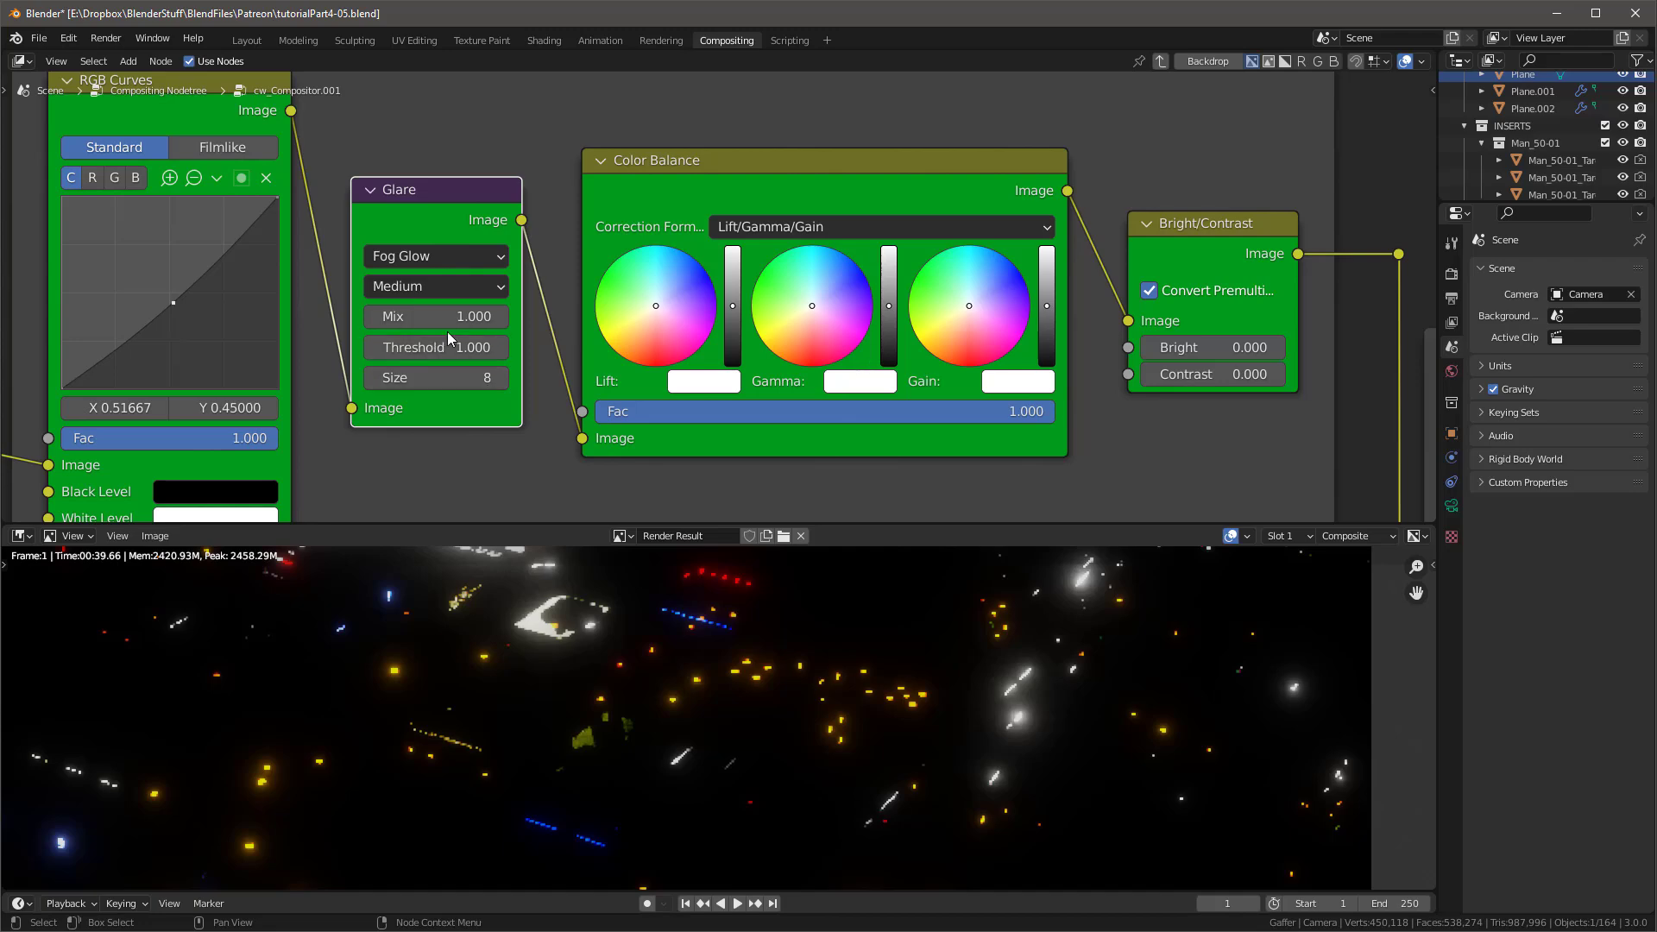
Step: Try a Glare Mix of -1.000 to remove the bloom, and return the Mix to 0.000
left_click_drag(452, 317, 371, 316)
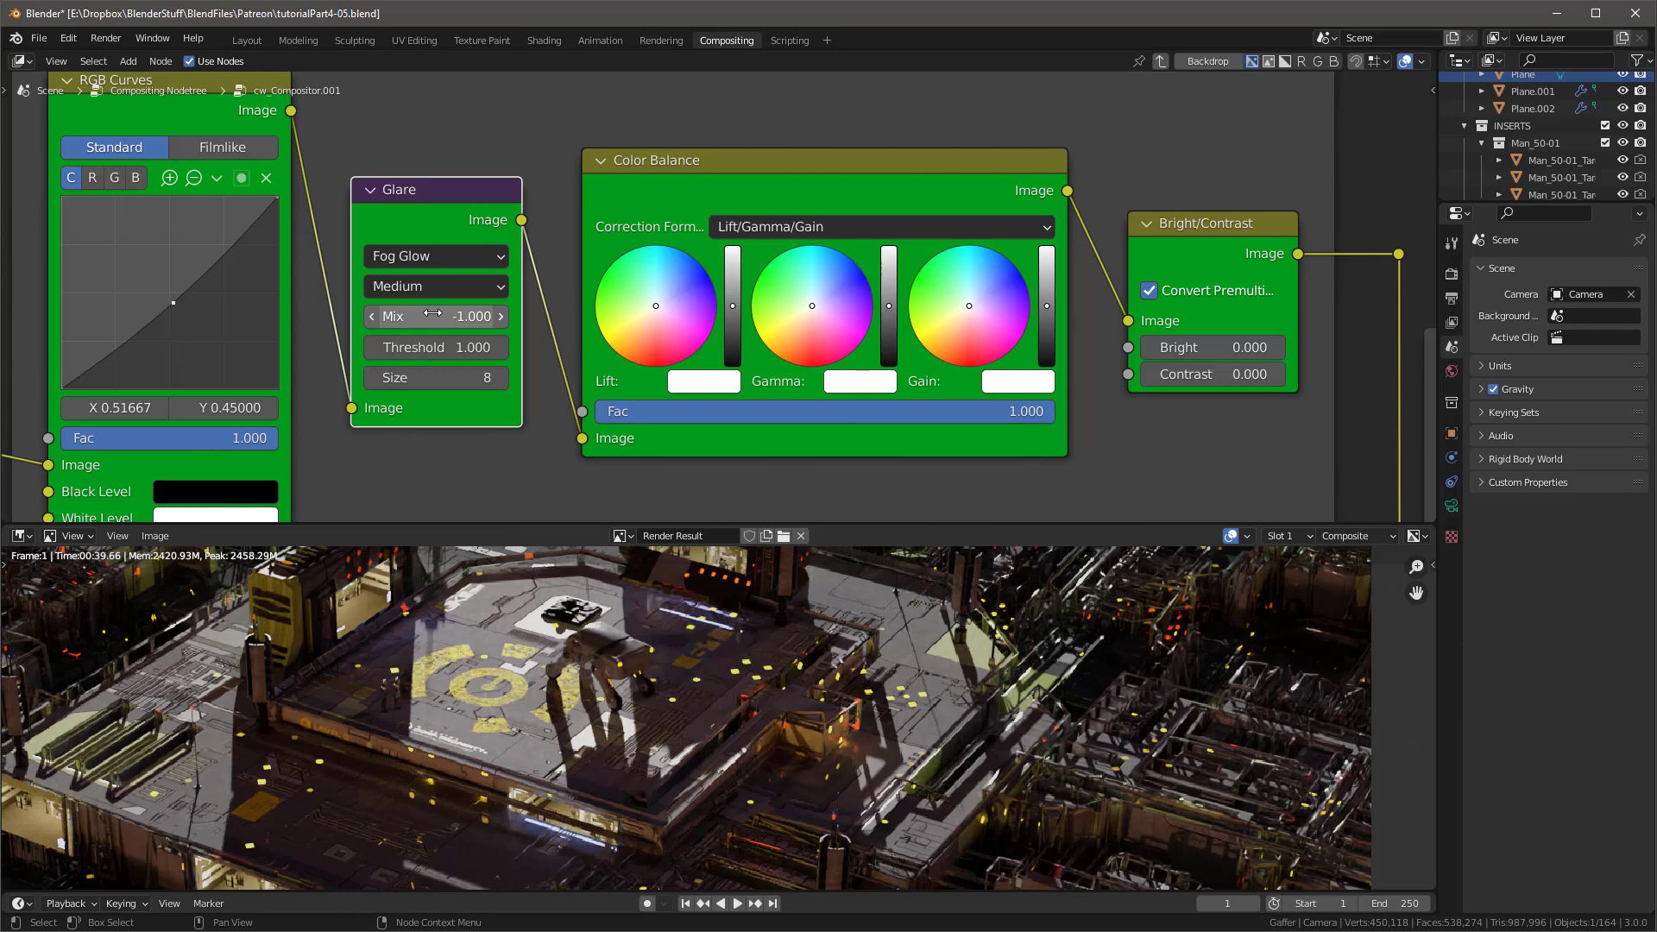
left_click_drag(432, 313, 444, 312)
left_click(432, 315)
type("0")
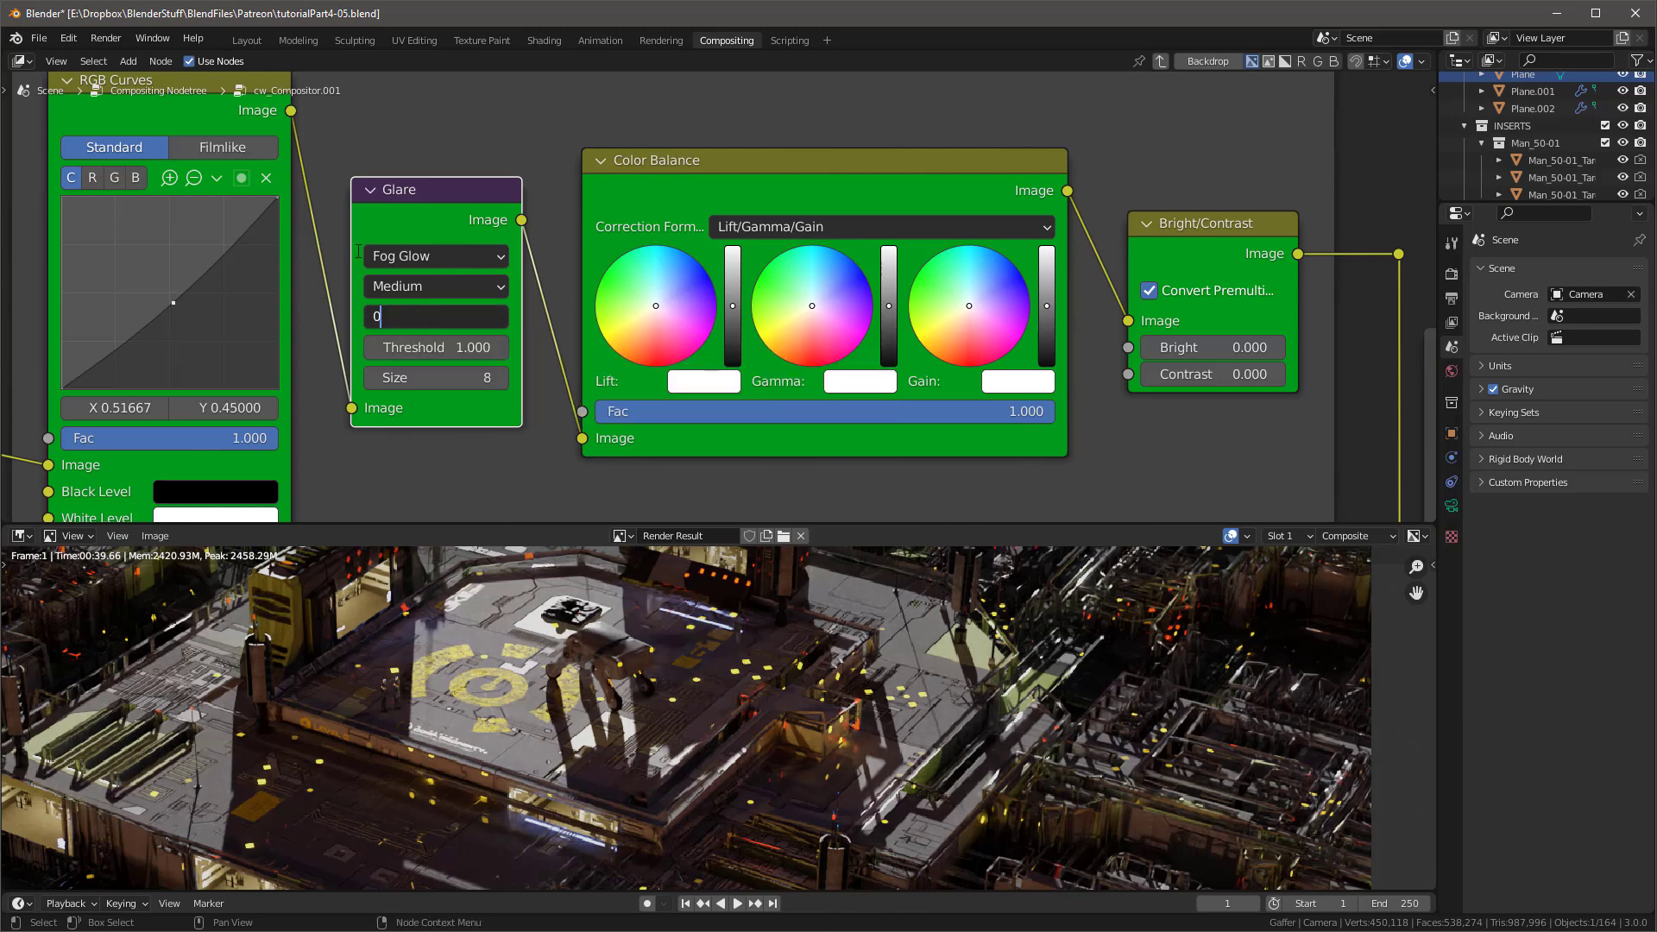
key("Return")
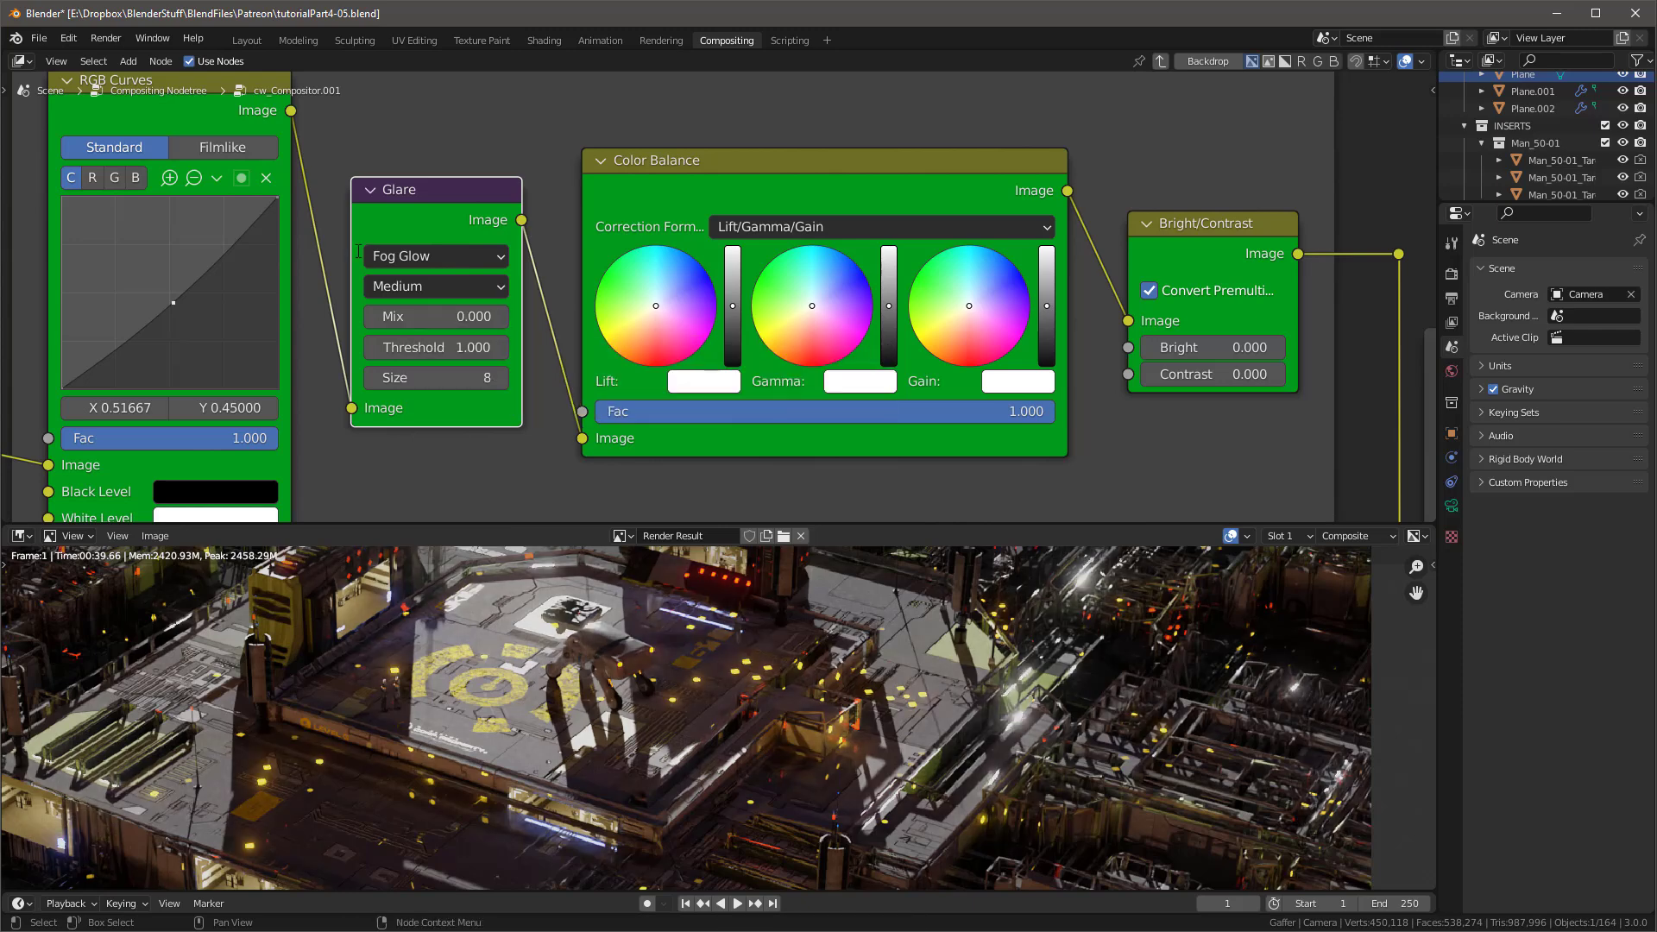
Step: Mute the Glare node in the Image Controls frame
scroll(816, 347, "down", 6)
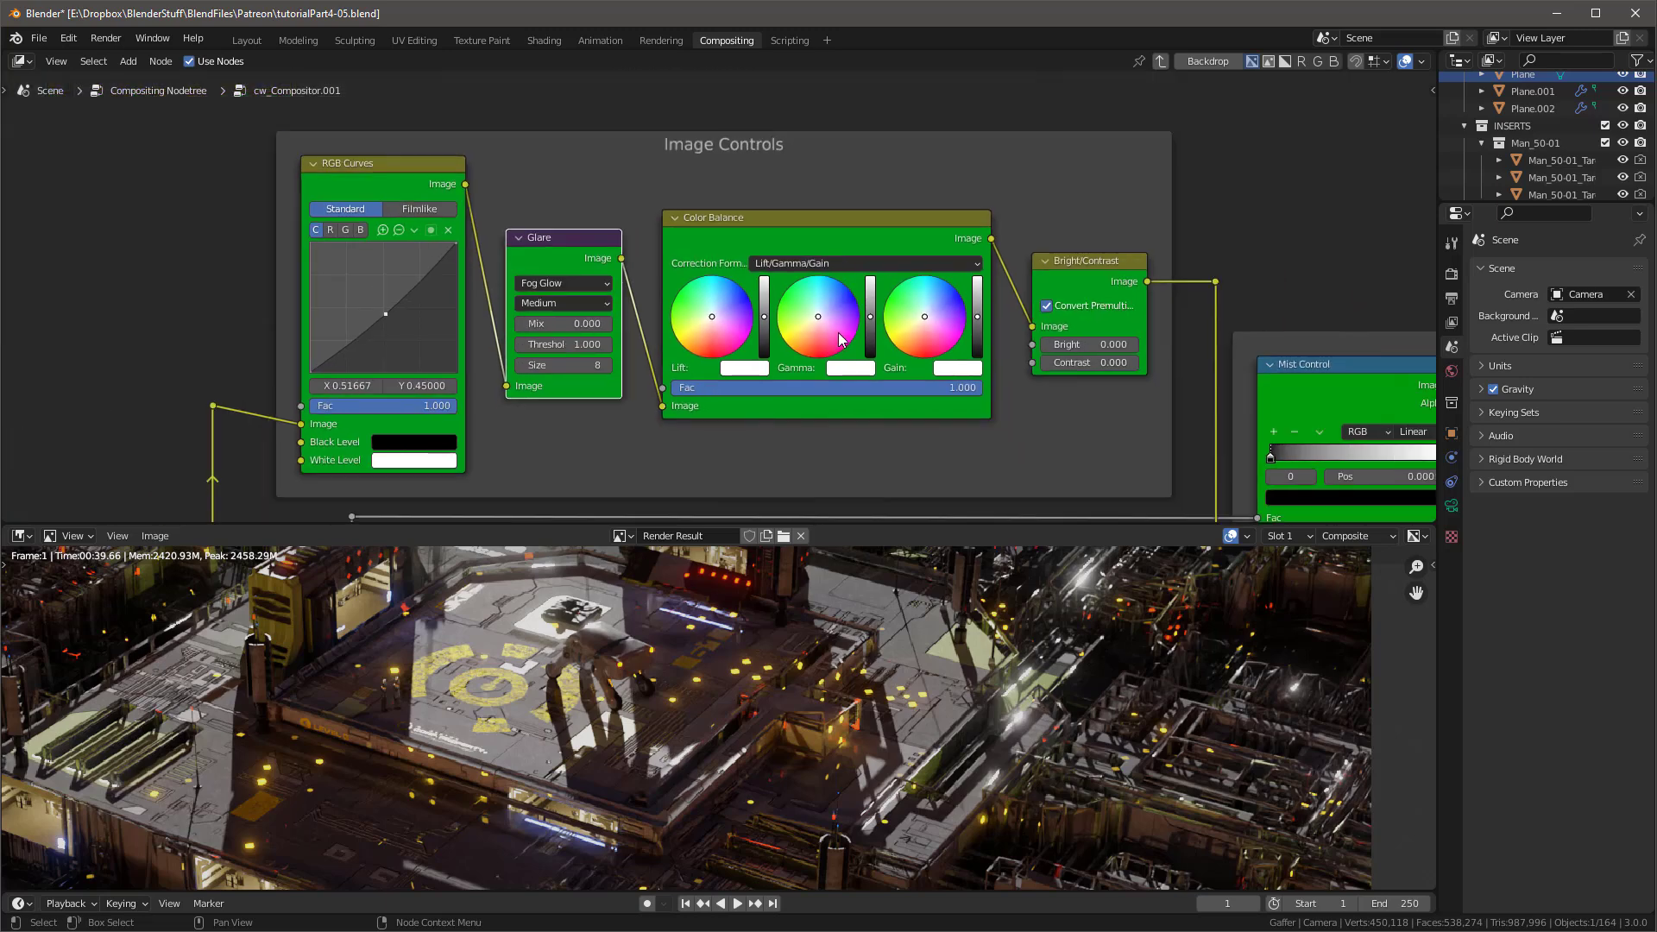
scroll(780, 334, "down", 1)
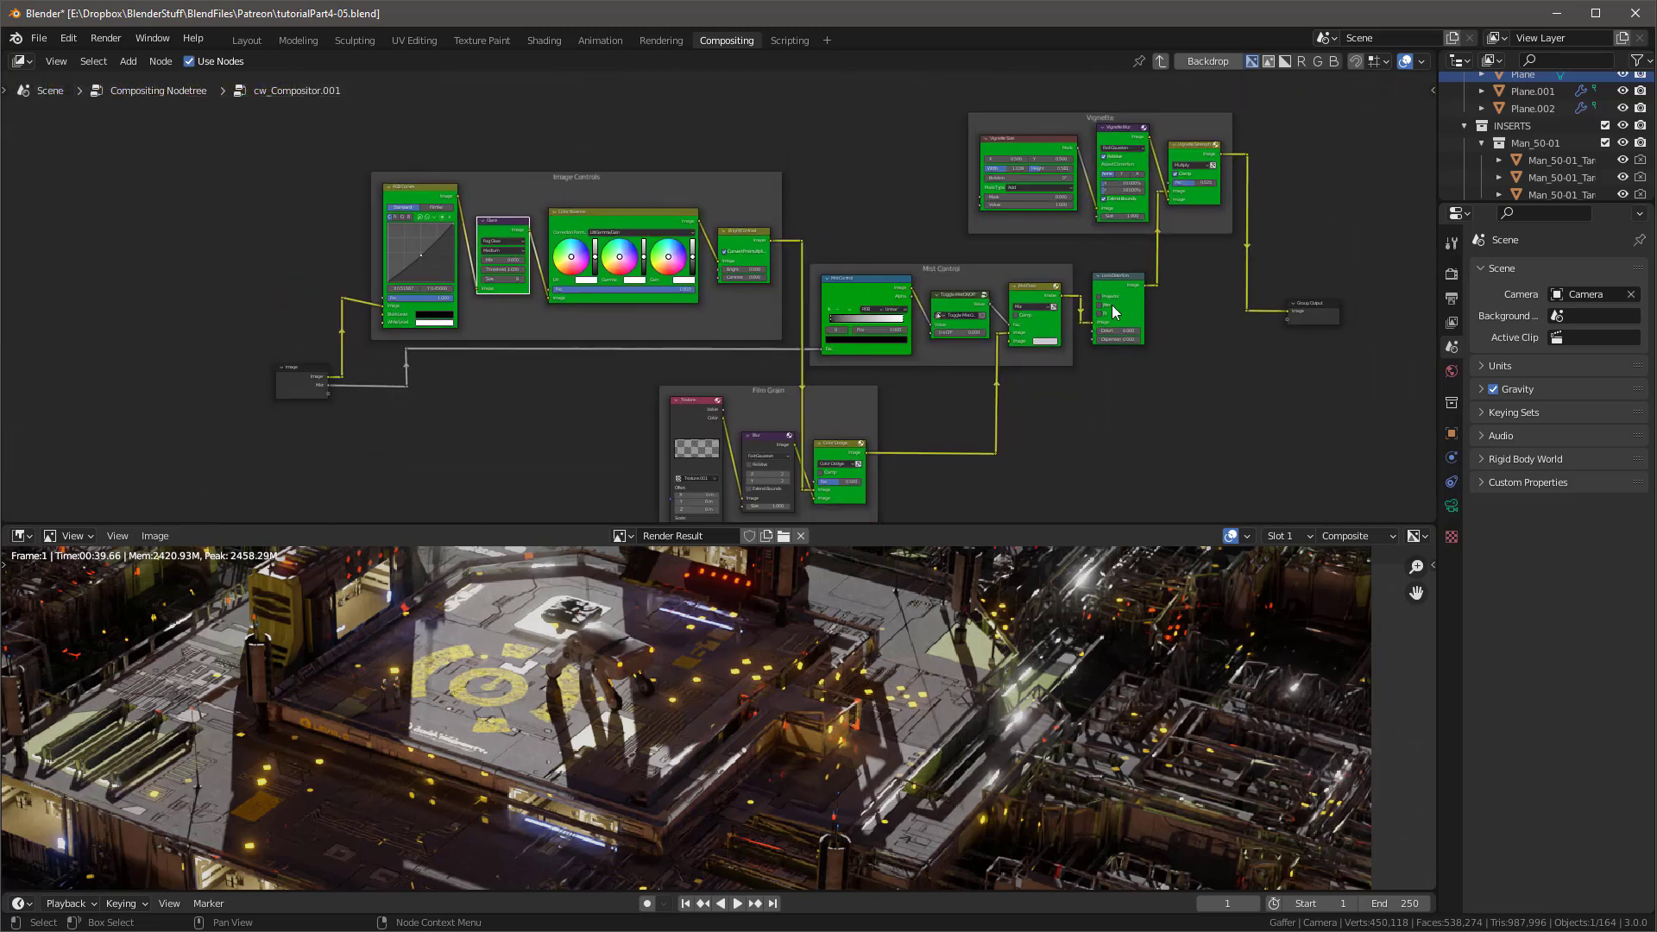
scroll(665, 266, "down", 1)
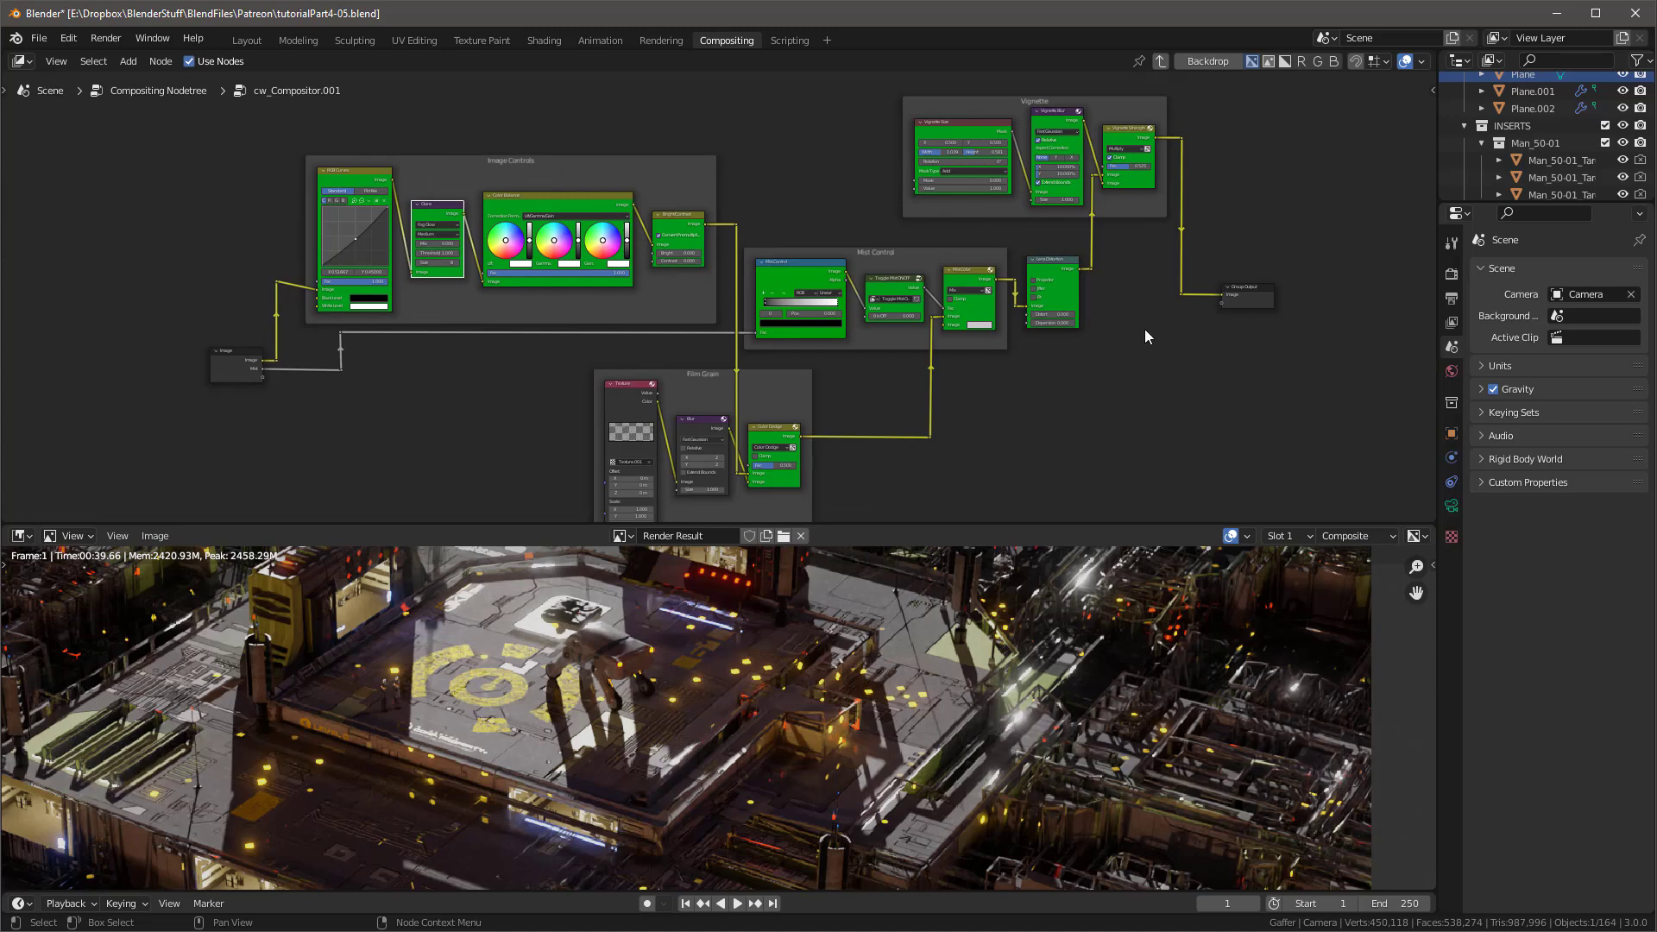
scroll(443, 183, "up", 4)
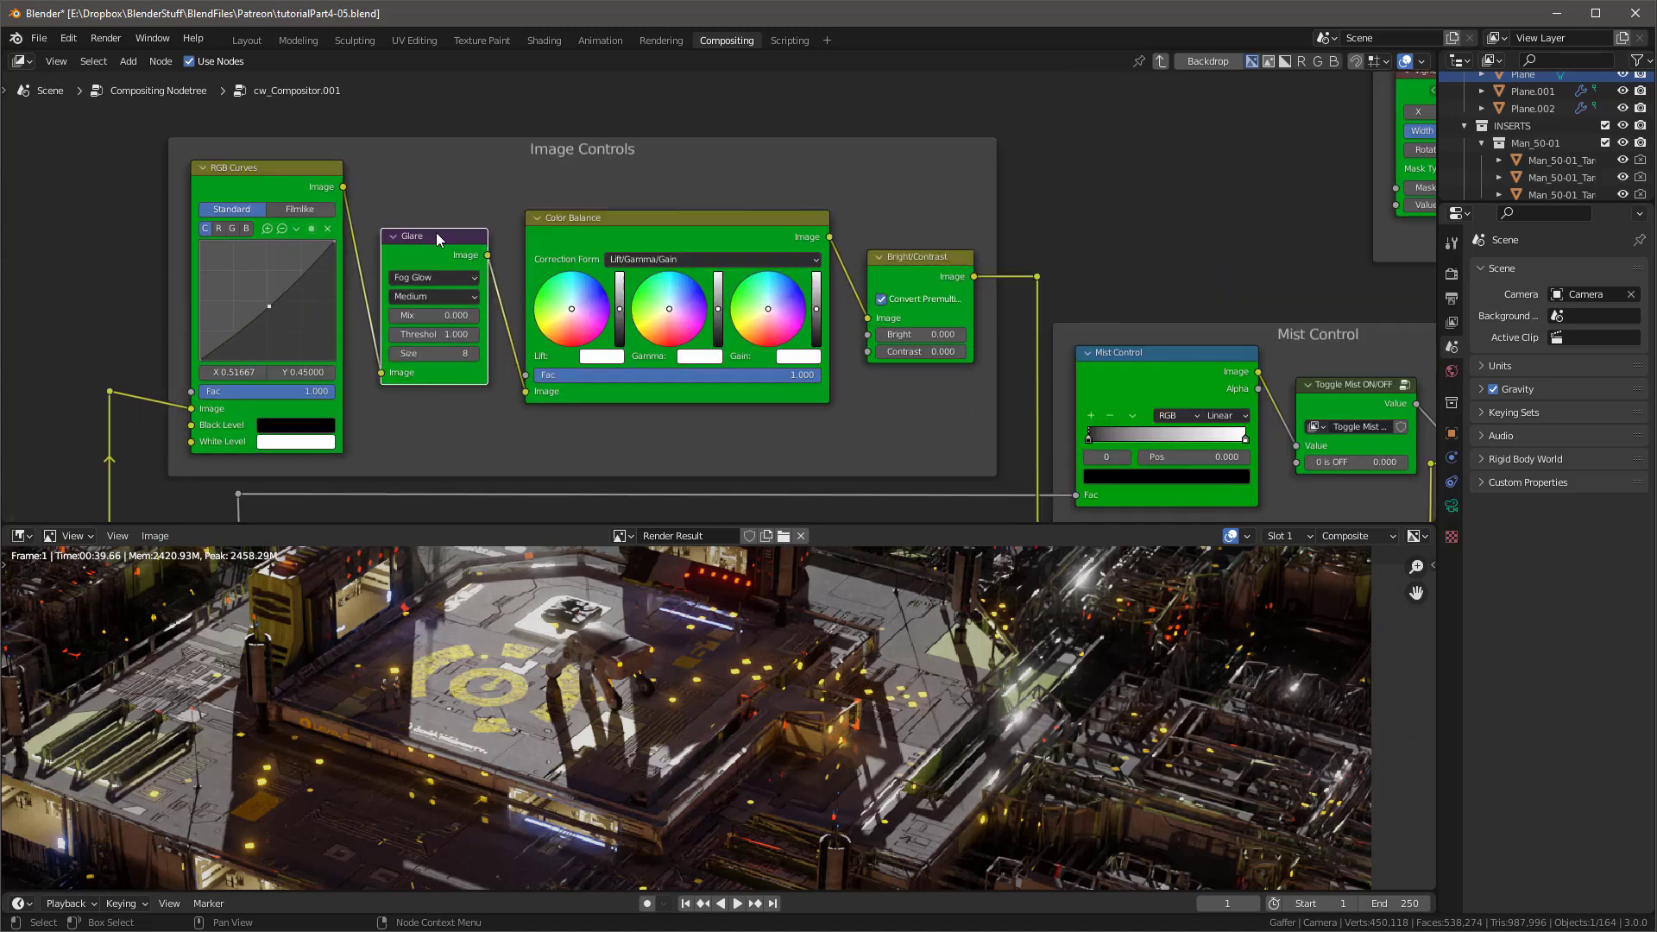
key("m")
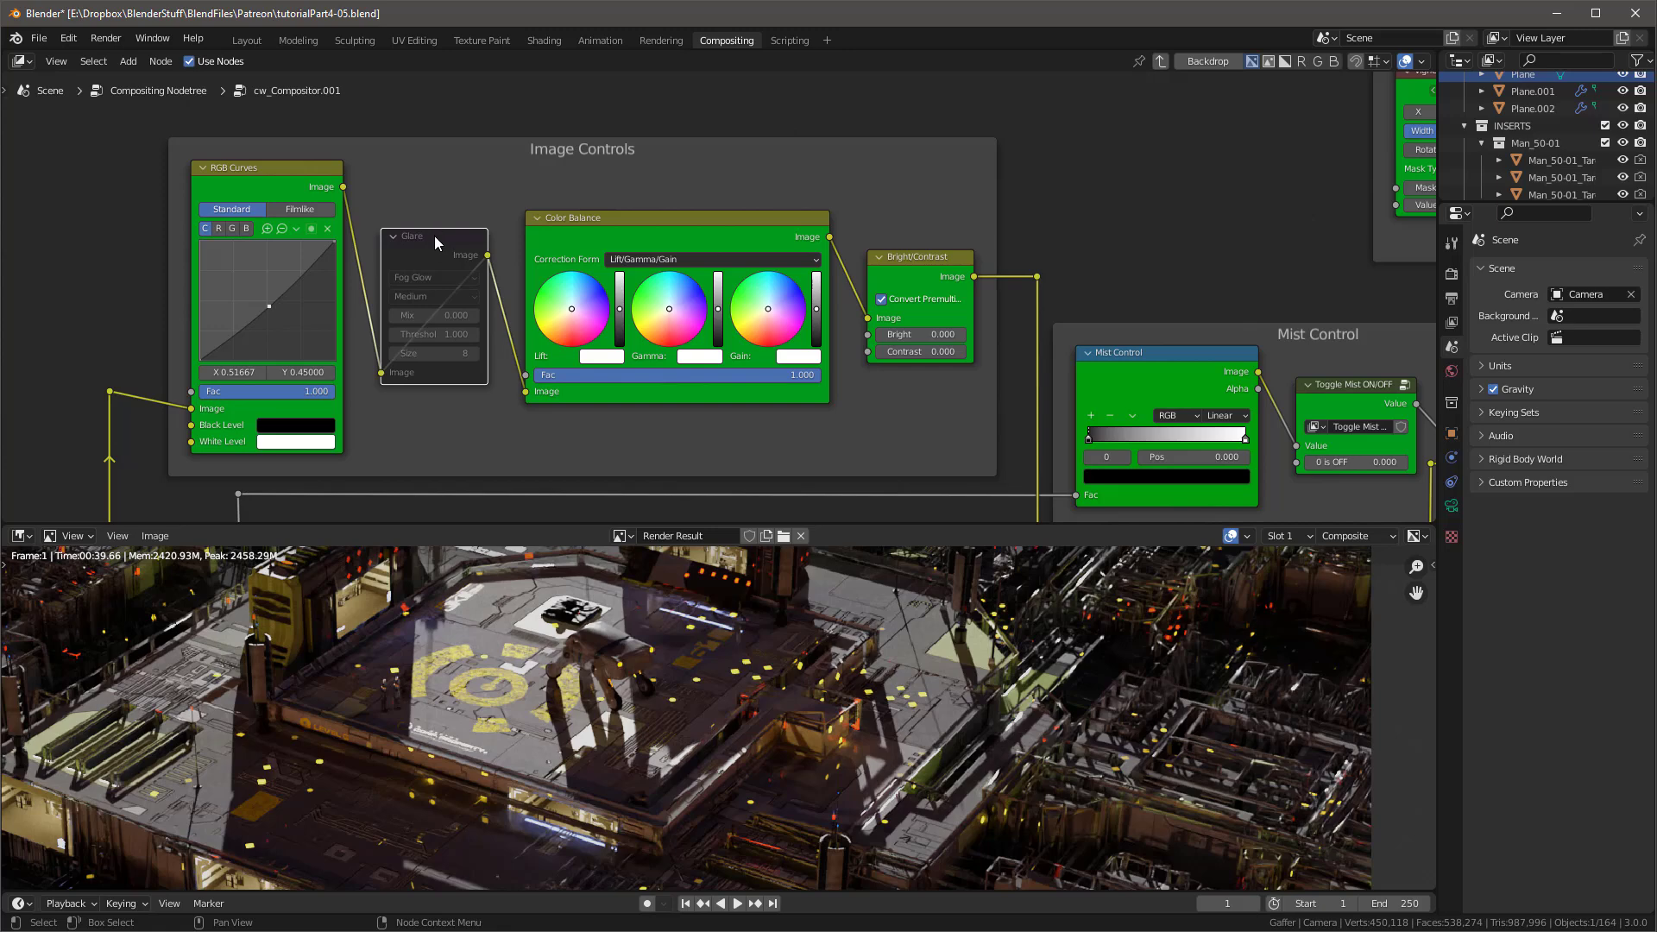
Step: Unmute the Glare node and enlarge the render preview area so the whole image is visible below the nodes
key("m")
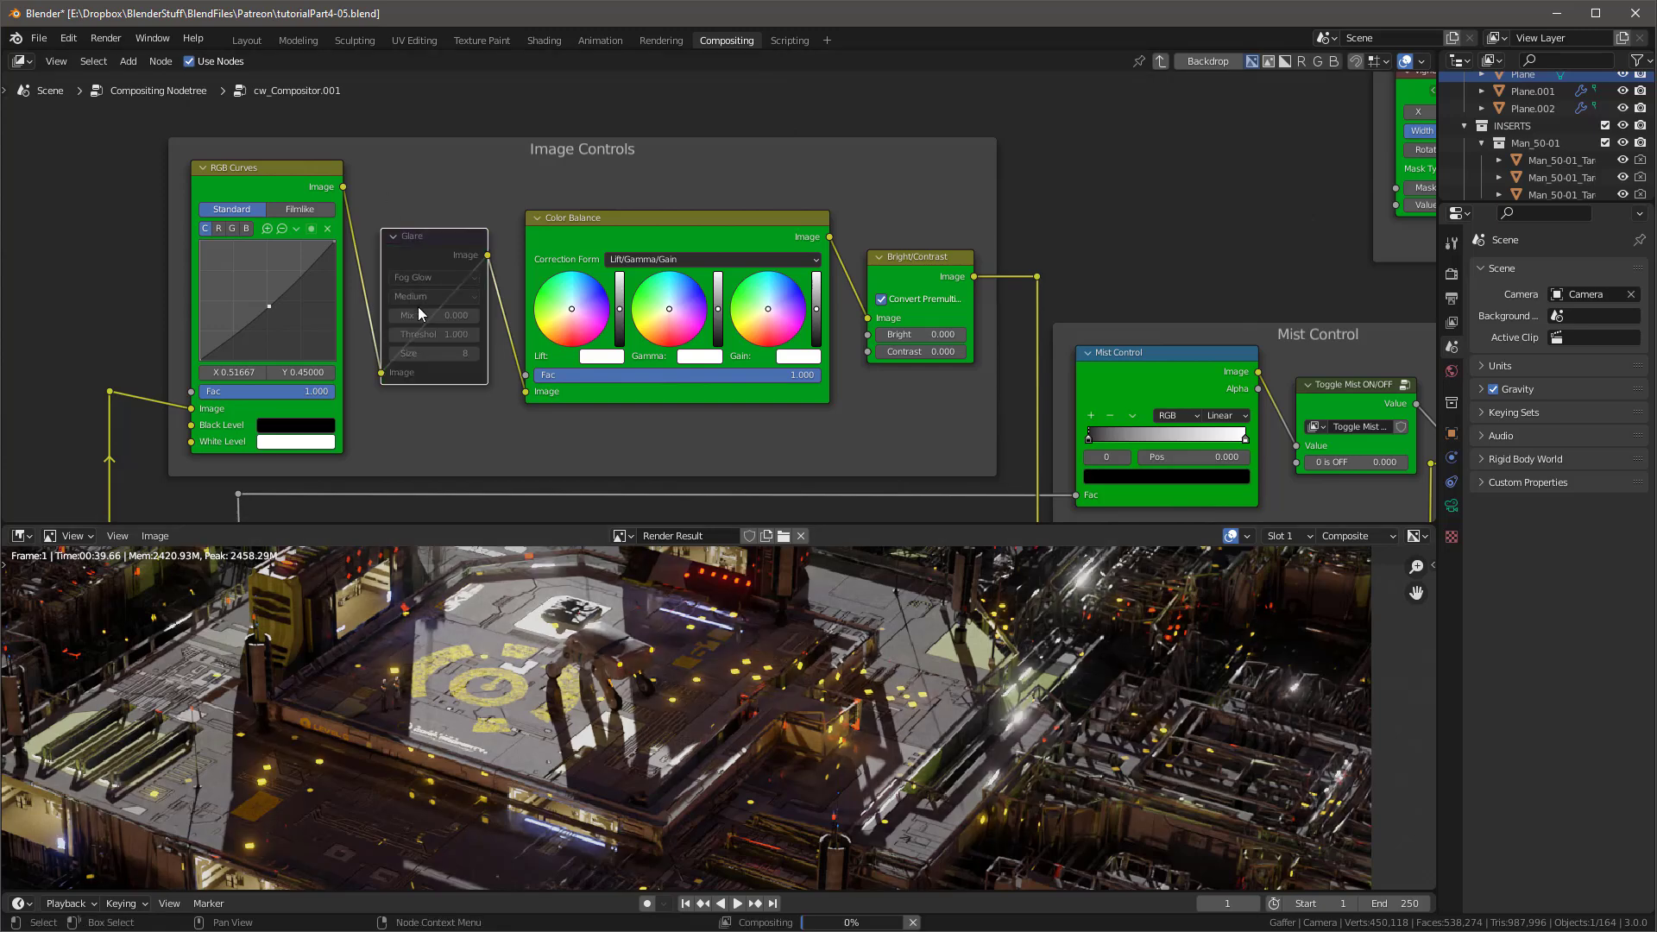
scroll(418, 307, "down", 3)
scroll(748, 687, "down", 3)
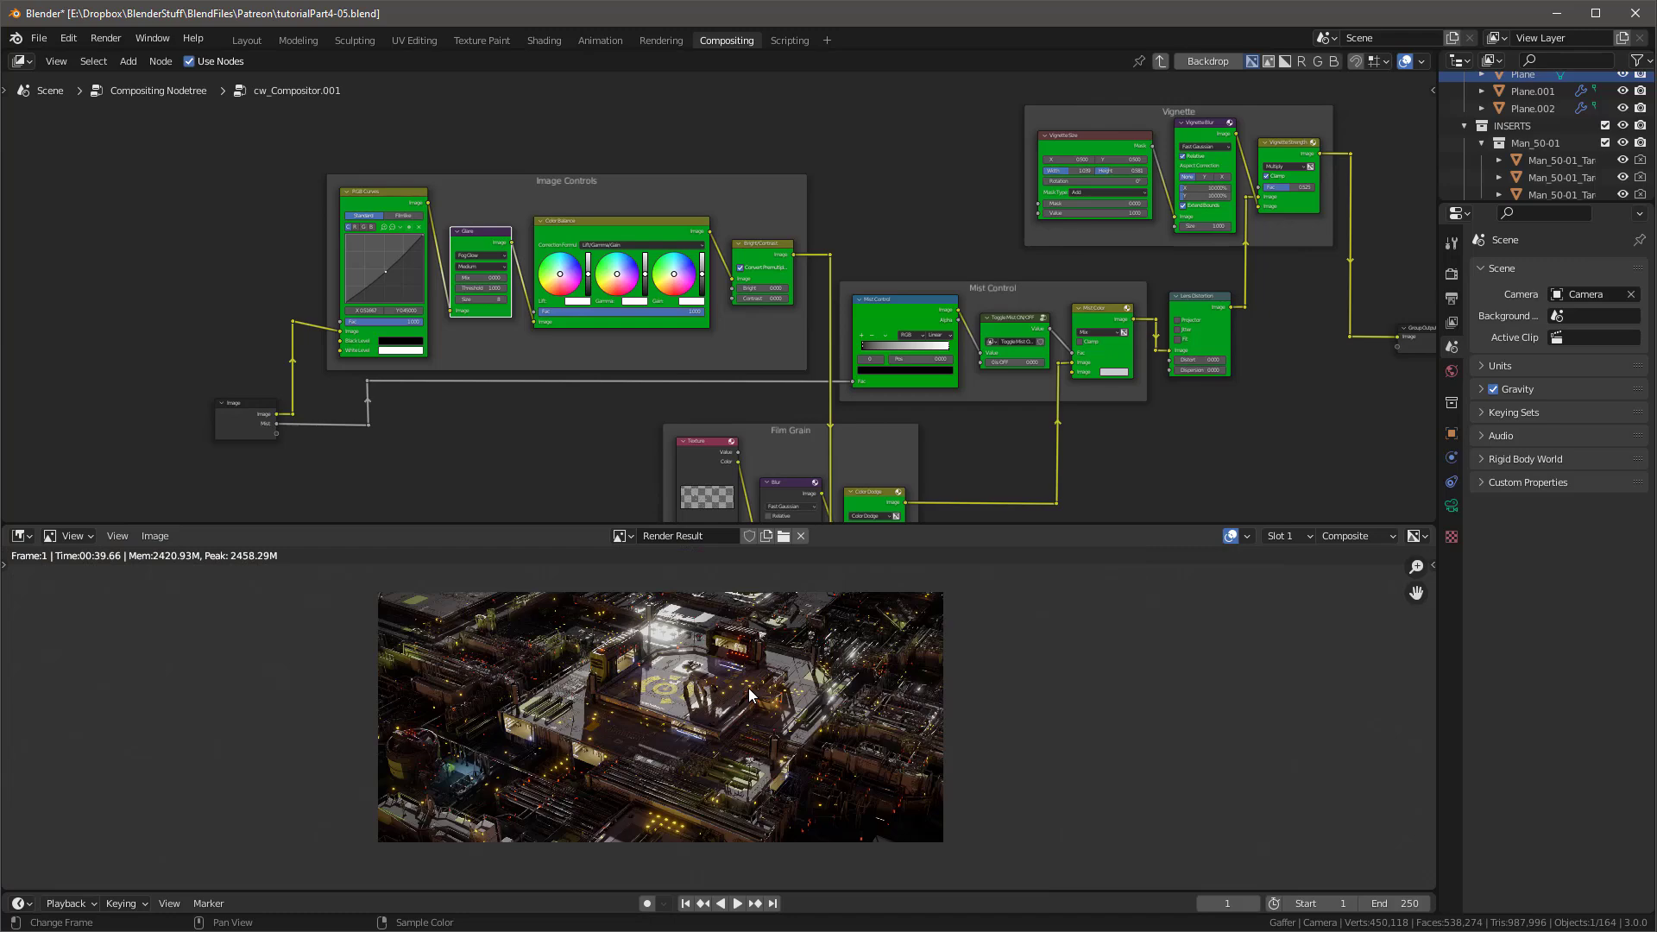
scroll(741, 686, "up", 1)
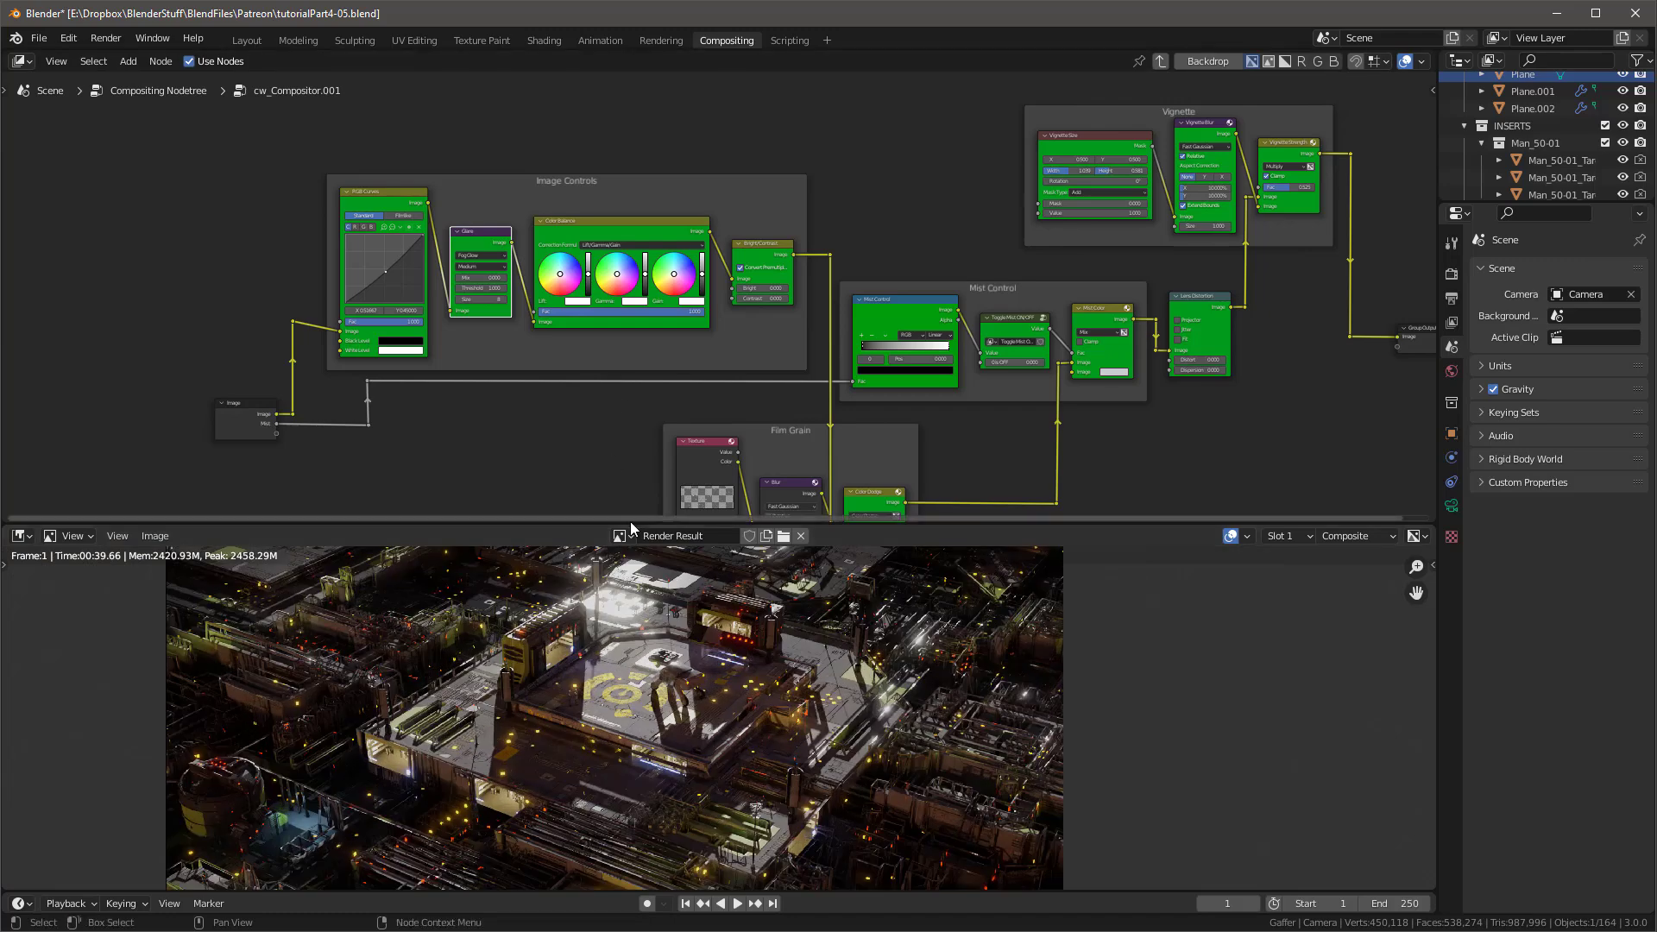
left_click_drag(630, 523, 630, 397)
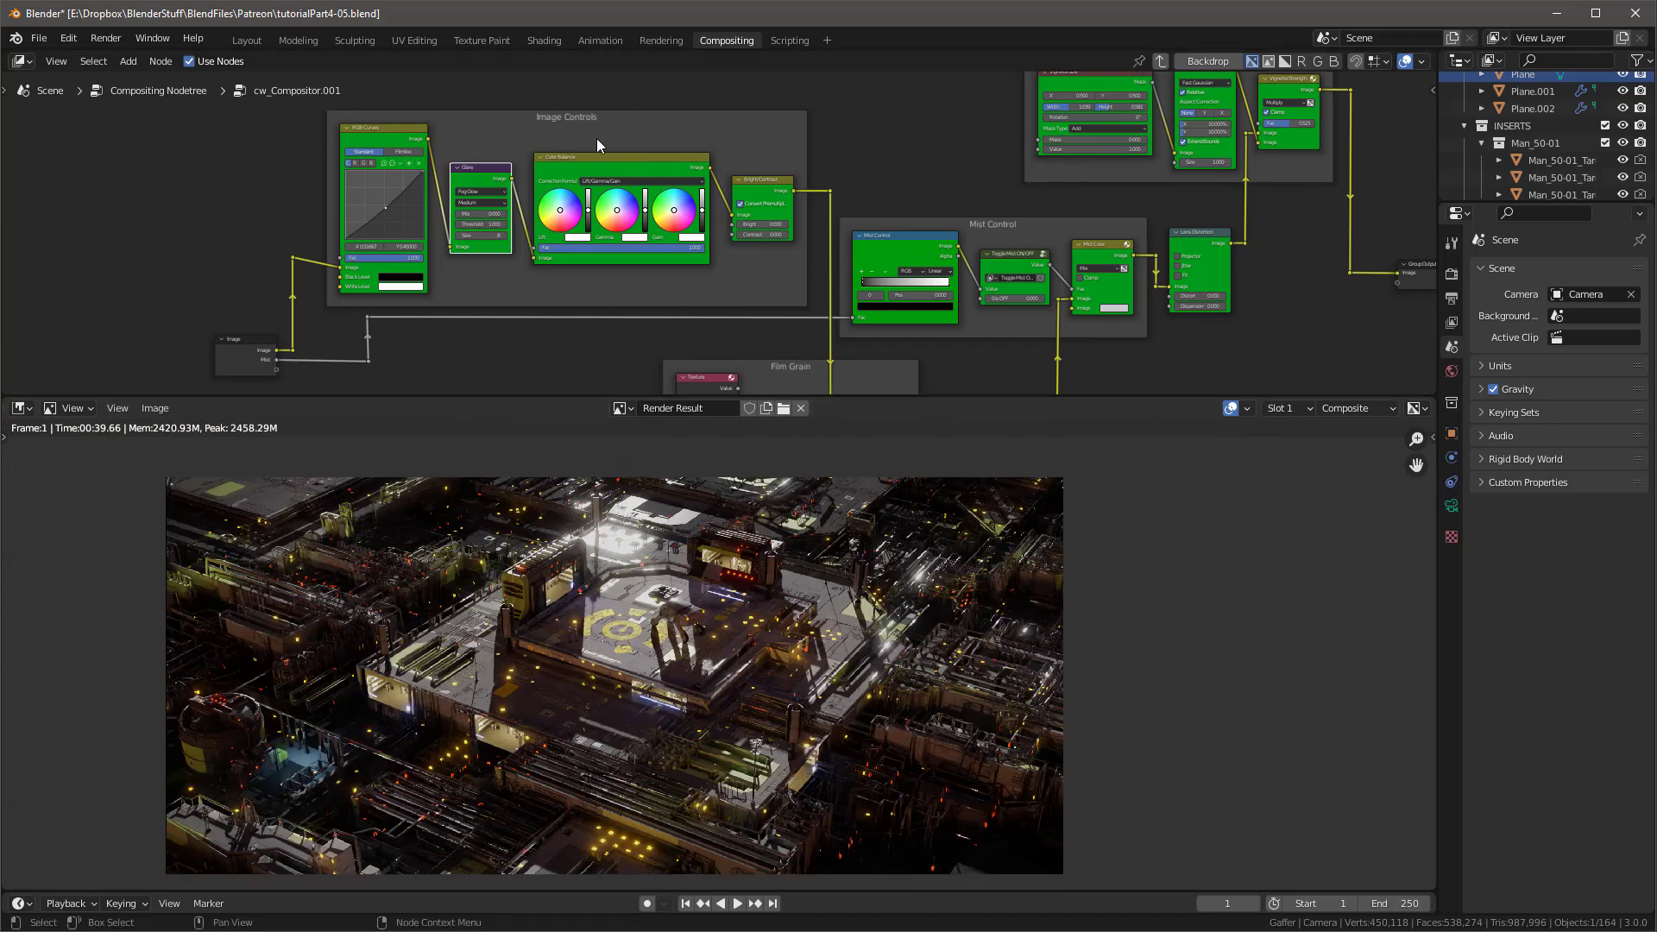
Step: Try a Color Balance grade with warm orange Lift and Gamma and a light cyan-blue Gain
scroll(599, 138, "up", 5)
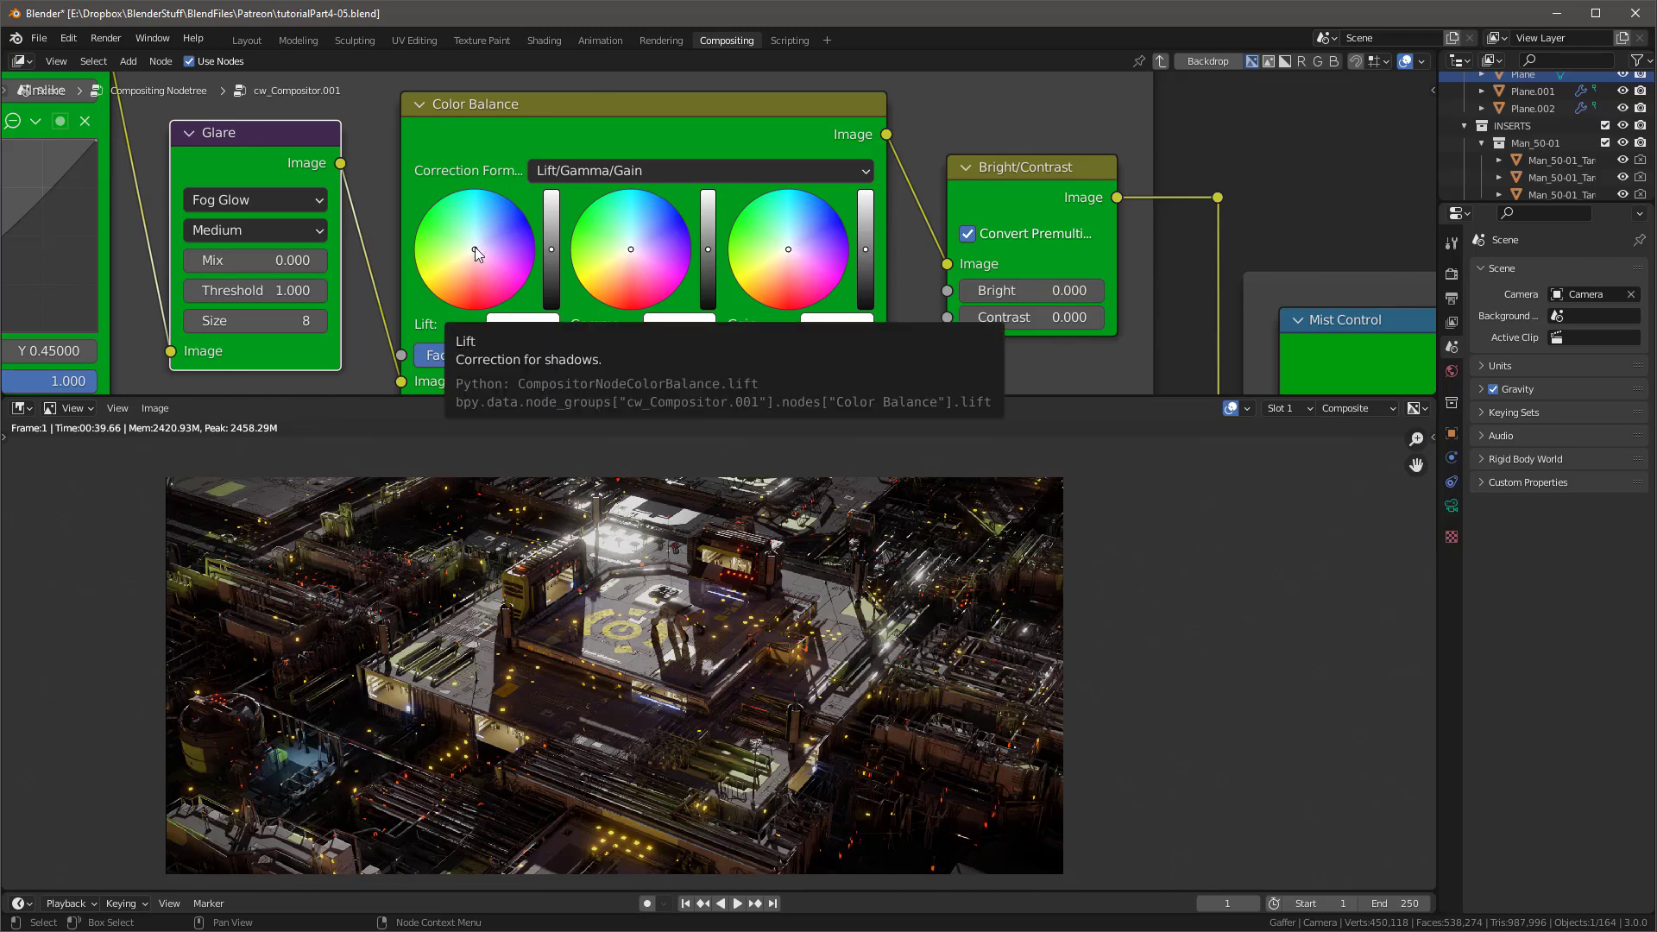
left_click_drag(474, 247, 467, 266)
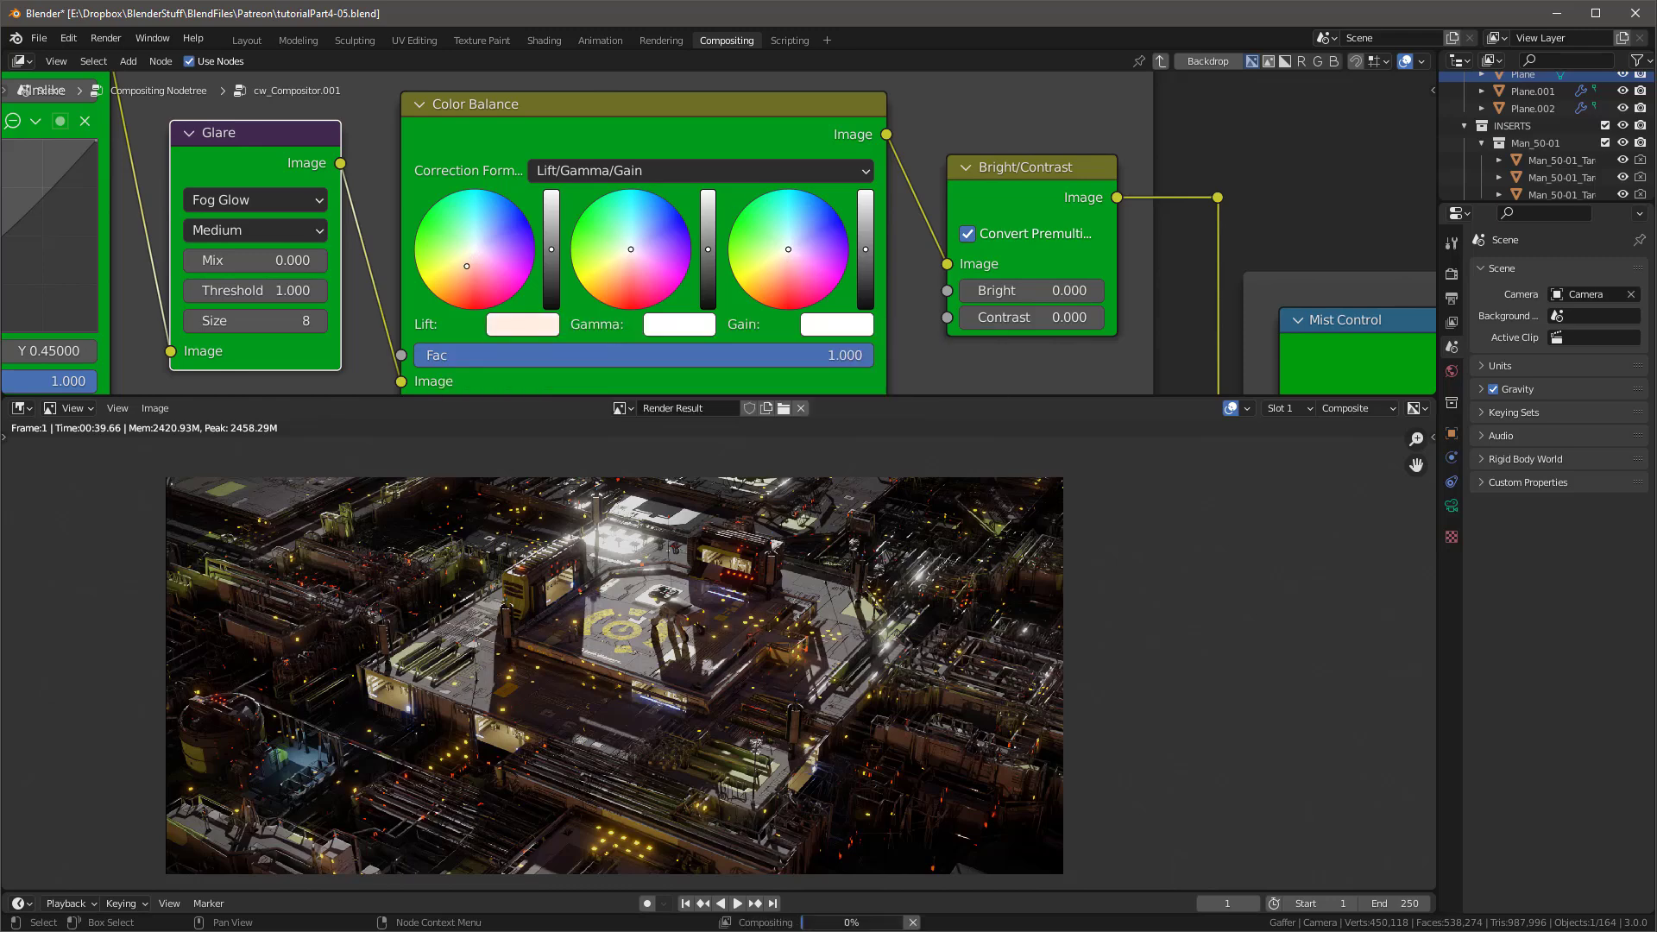
left_click_drag(636, 251, 617, 285)
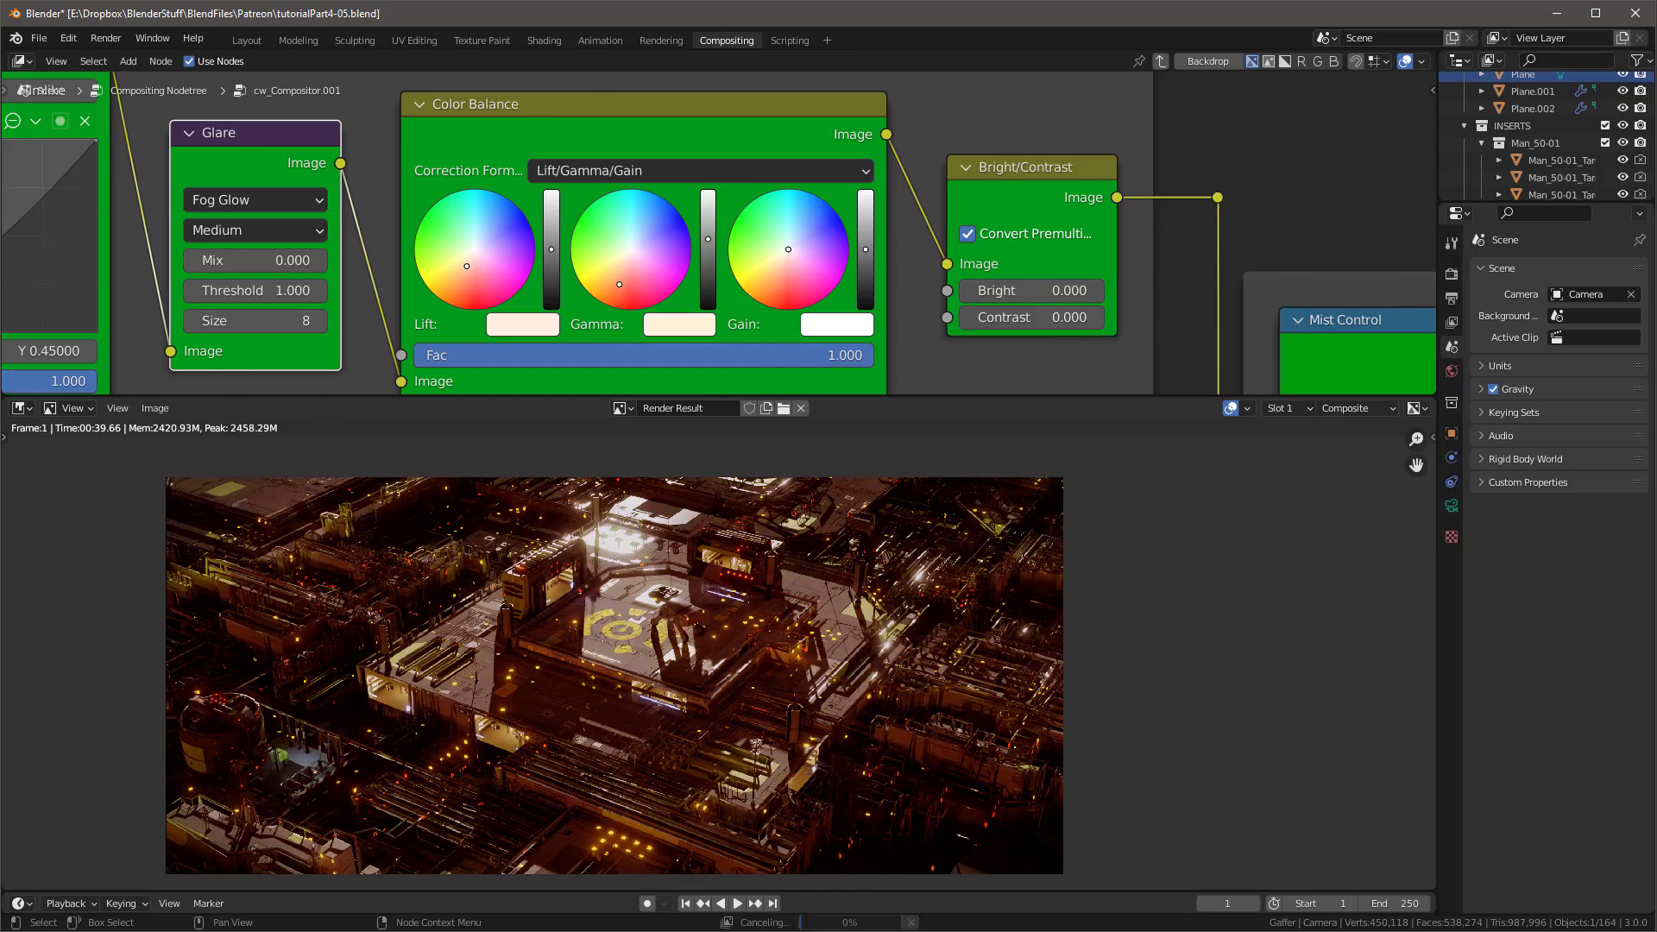
left_click_drag(791, 250, 794, 233)
left_click_drag(794, 233, 798, 218)
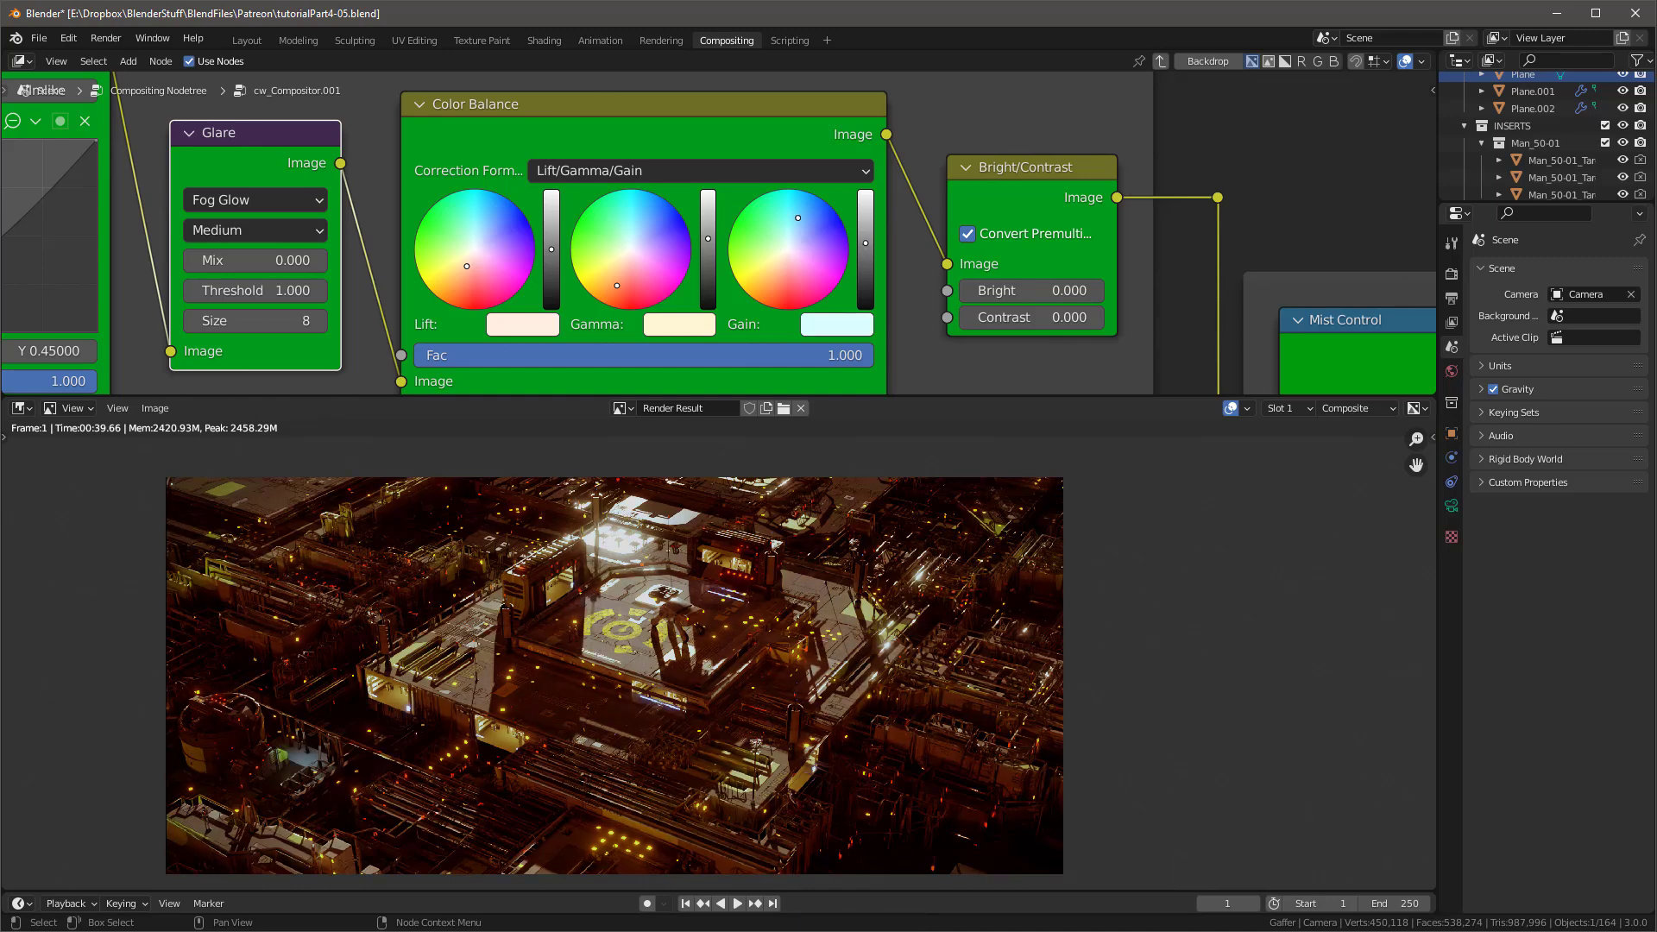
Step: Reset the Color Balance wheels and regrade with a blue Lift, a slight Gamma shift and a warm yellow Gain
key("BackSpace")
left_click_drag(469, 264, 484, 231)
key("BackSpace")
left_click_drag(794, 246, 781, 260)
left_click_drag(619, 244, 628, 235)
left_click_drag(473, 226, 487, 233)
left_click_drag(774, 264, 774, 261)
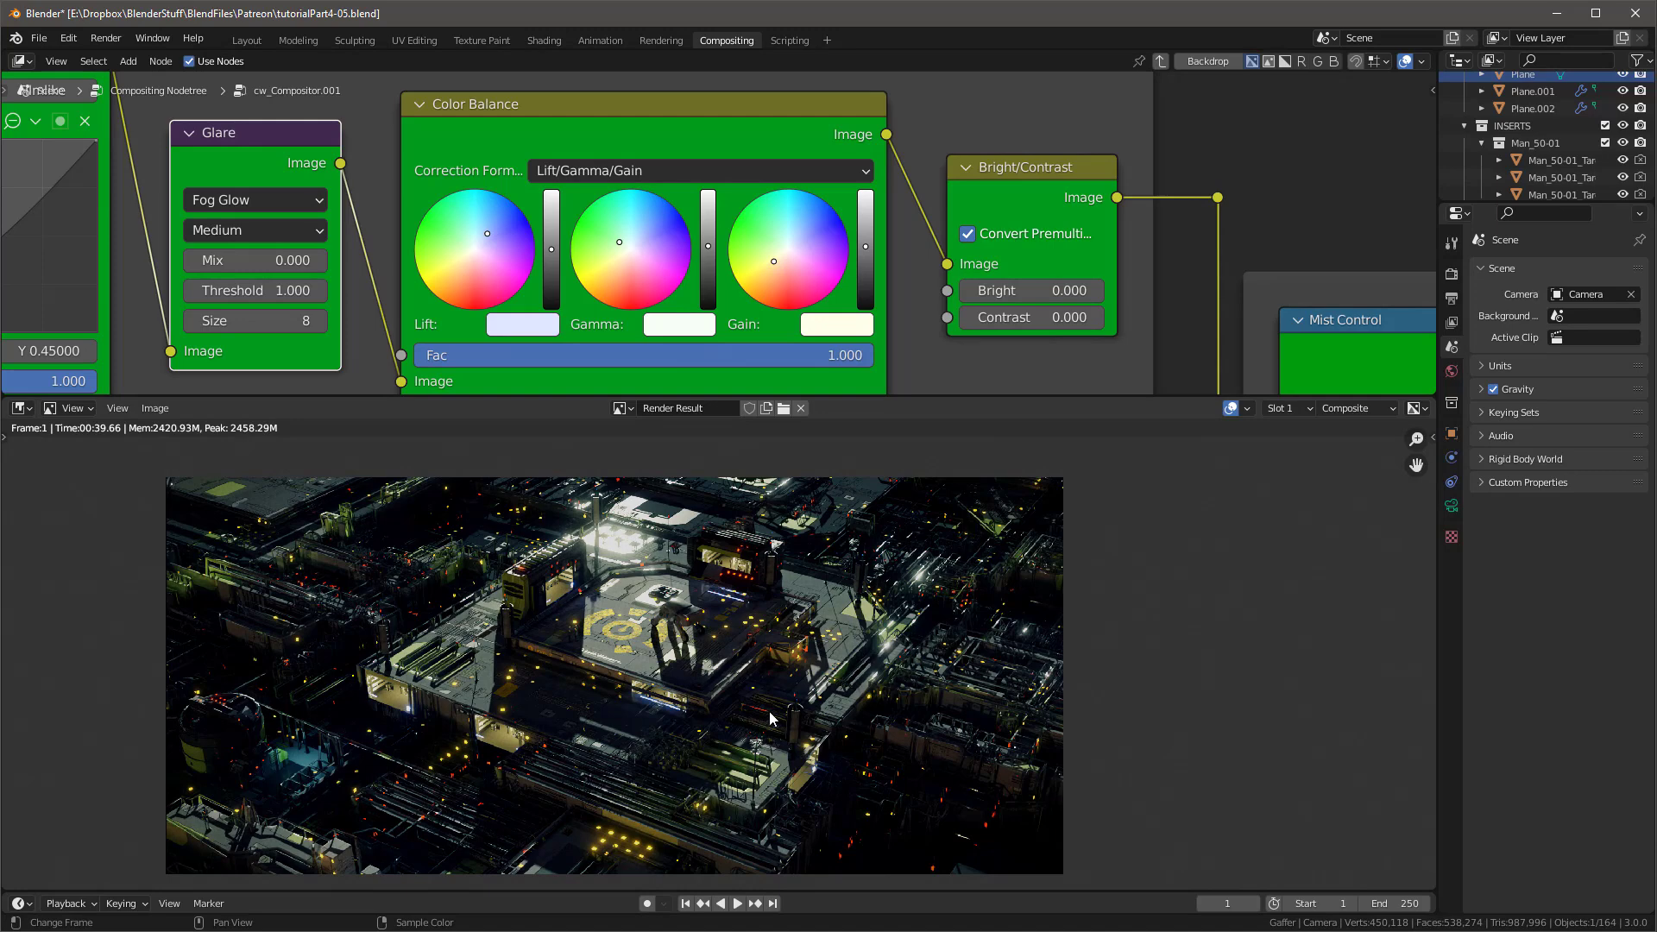
Step: Lower the RGB Curves midpoint to X 0.47778, Y 0.40000, and reset the RGB Curves node to its defaults
scroll(483, 326, "down", 2)
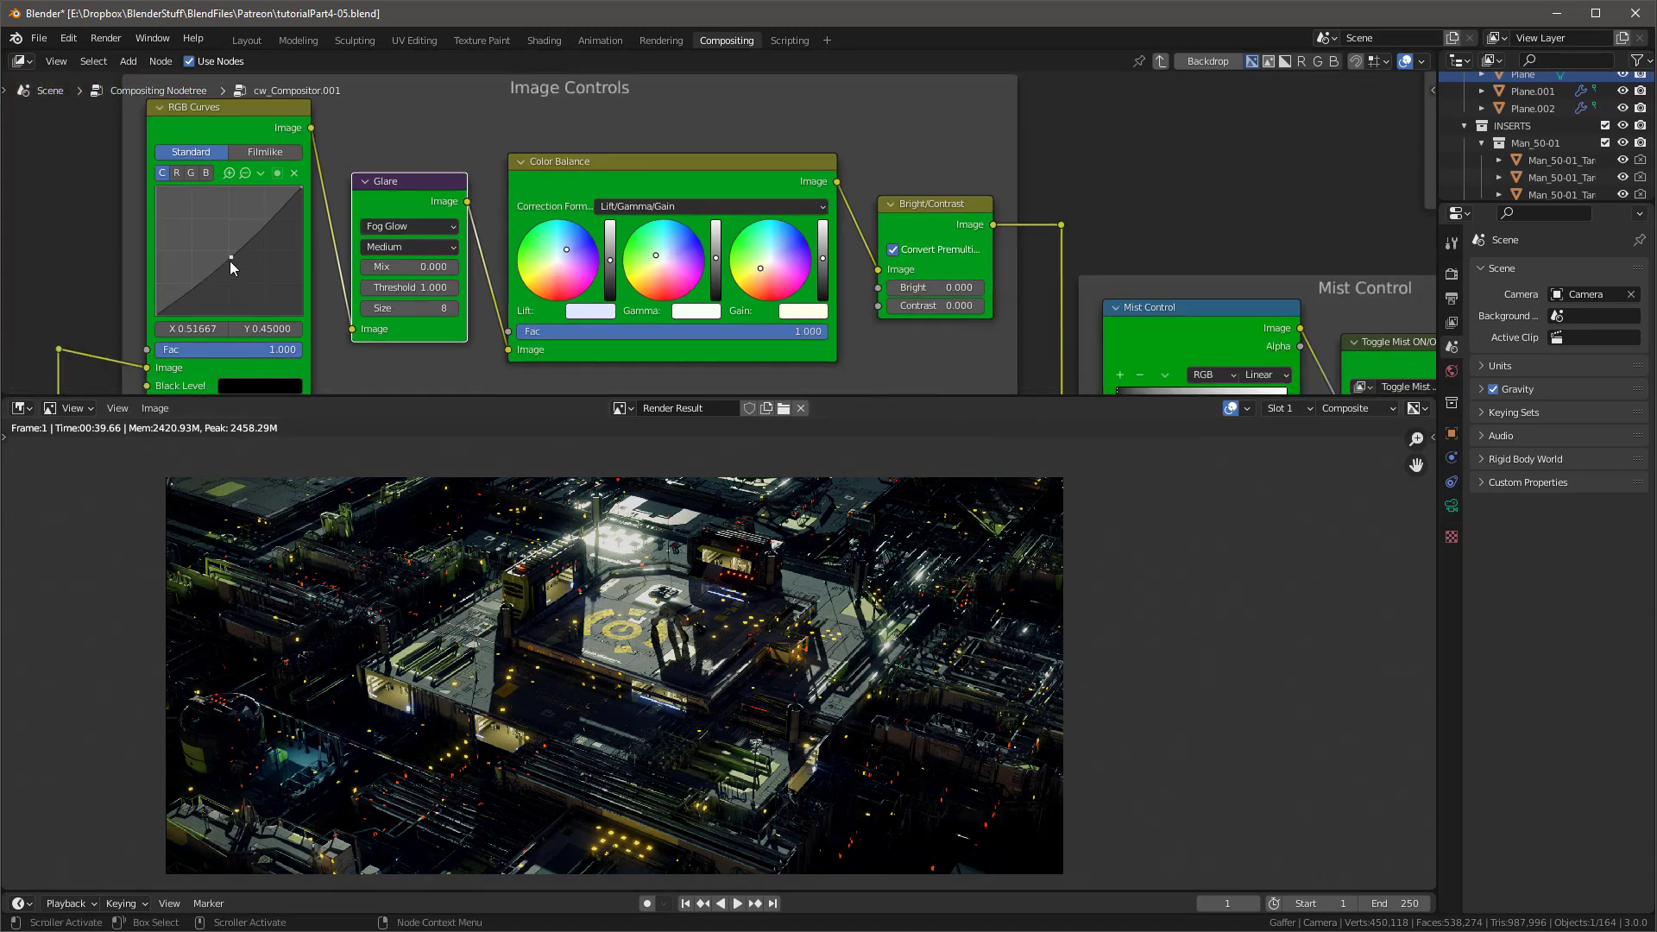
mouse_move(231, 258)
left_mouse_down()
mouse_move(216, 246)
mouse_move(224, 263)
left_mouse_up()
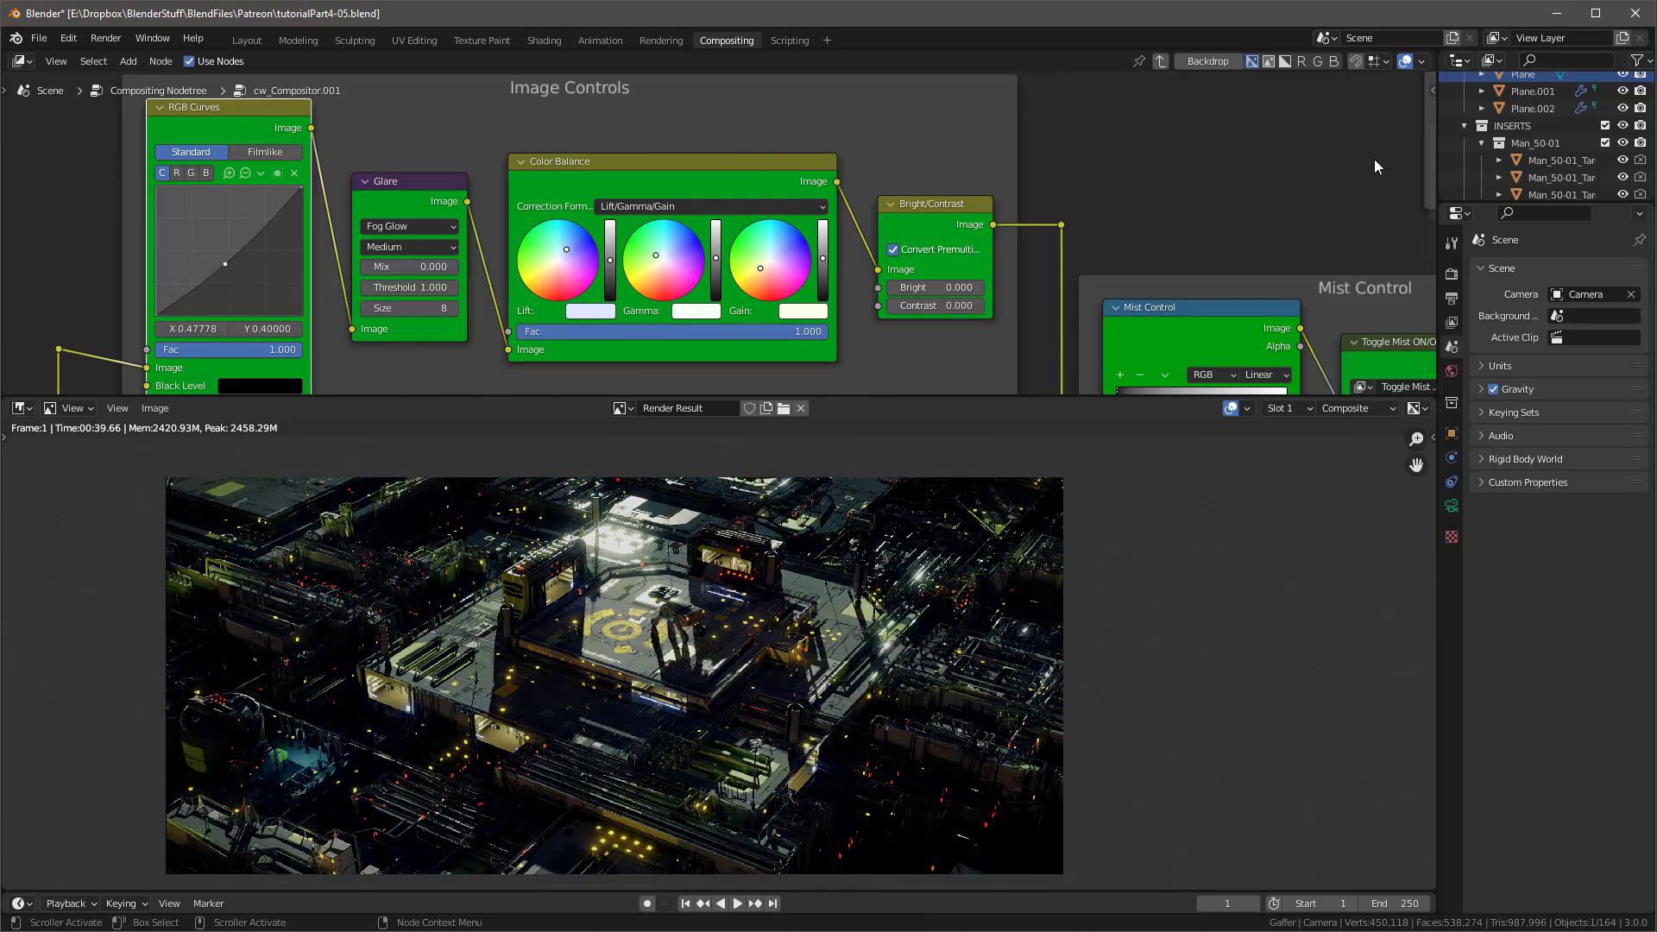
left_click(1431, 91)
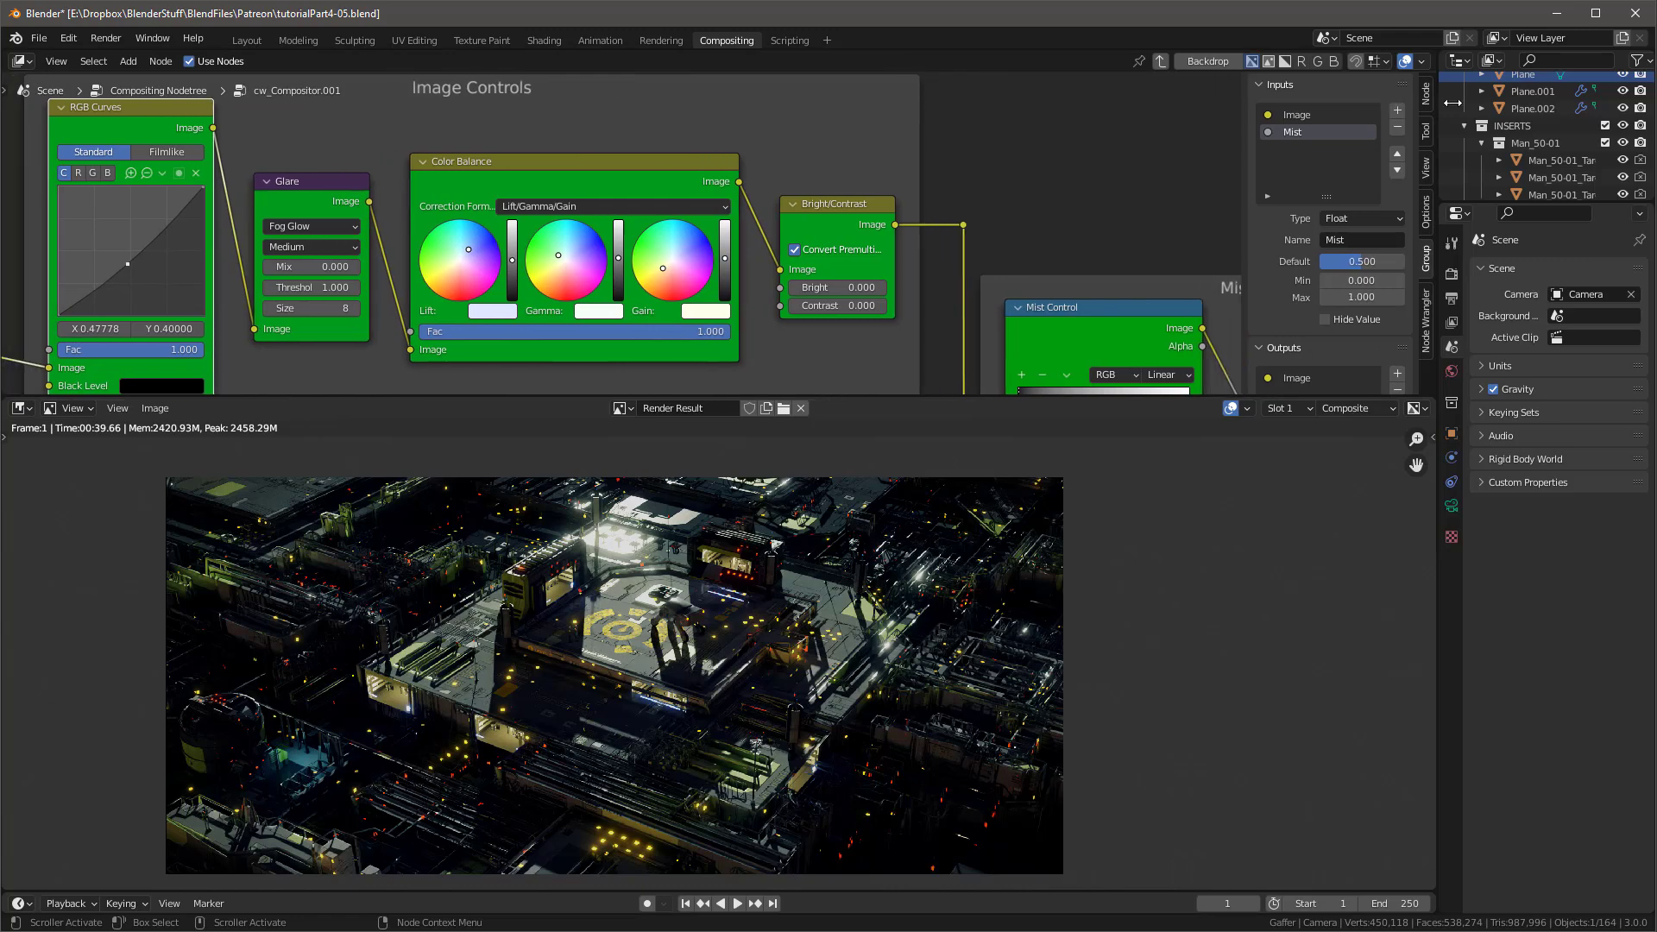
left_click(1424, 93)
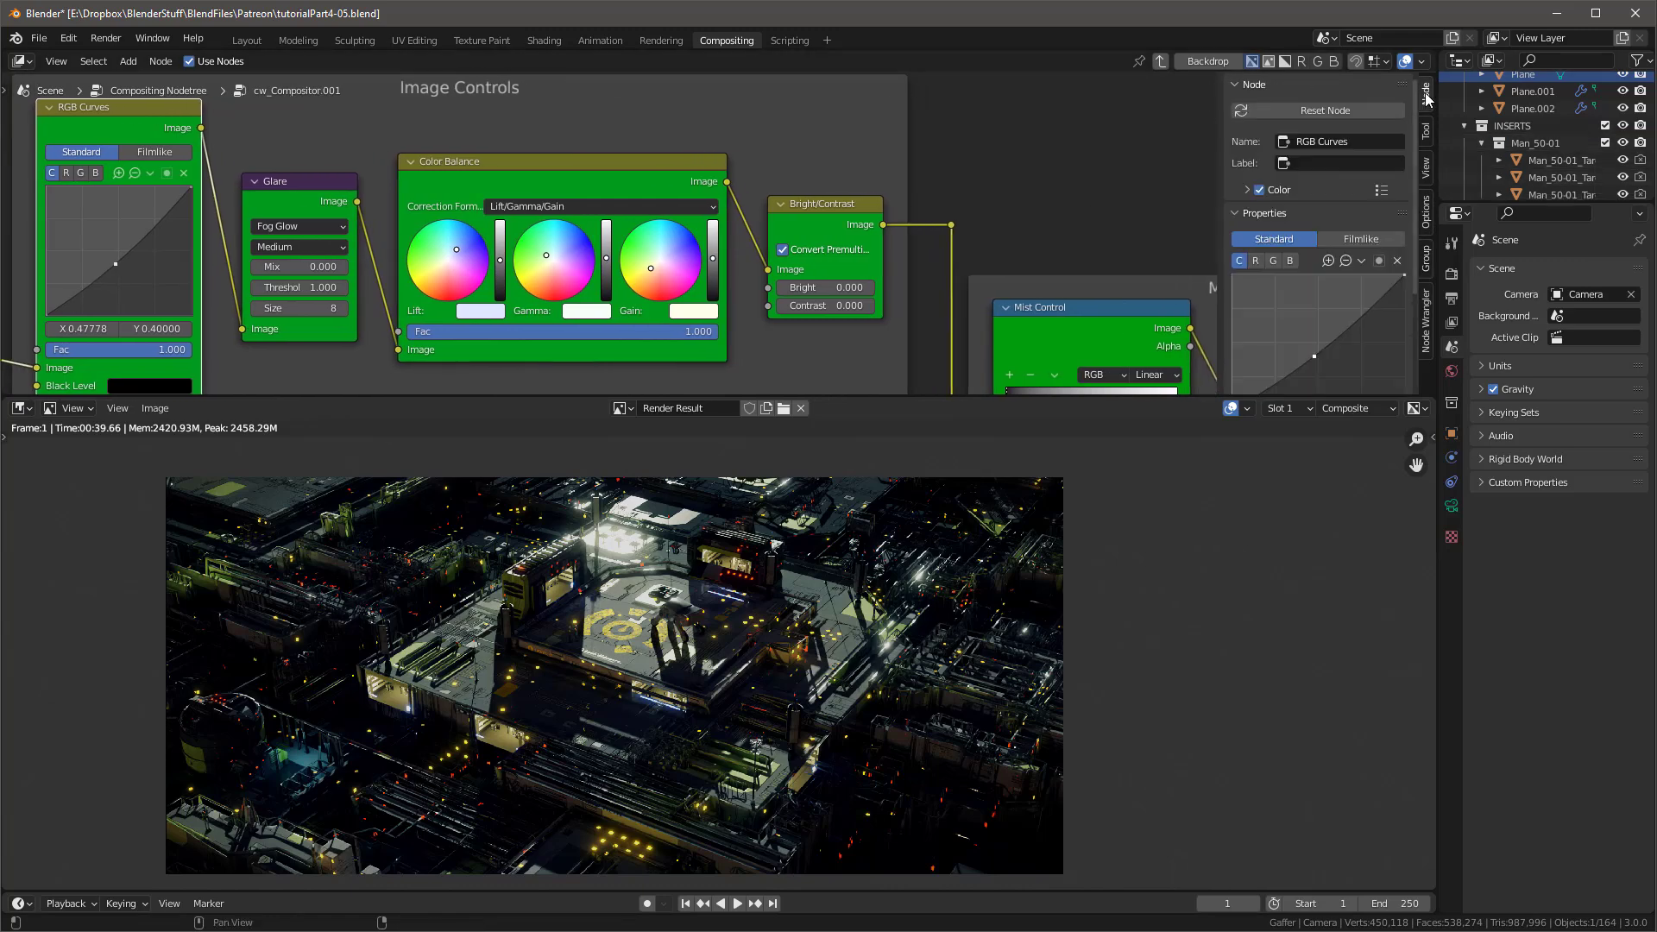
scroll(1120, 185, "down", 2)
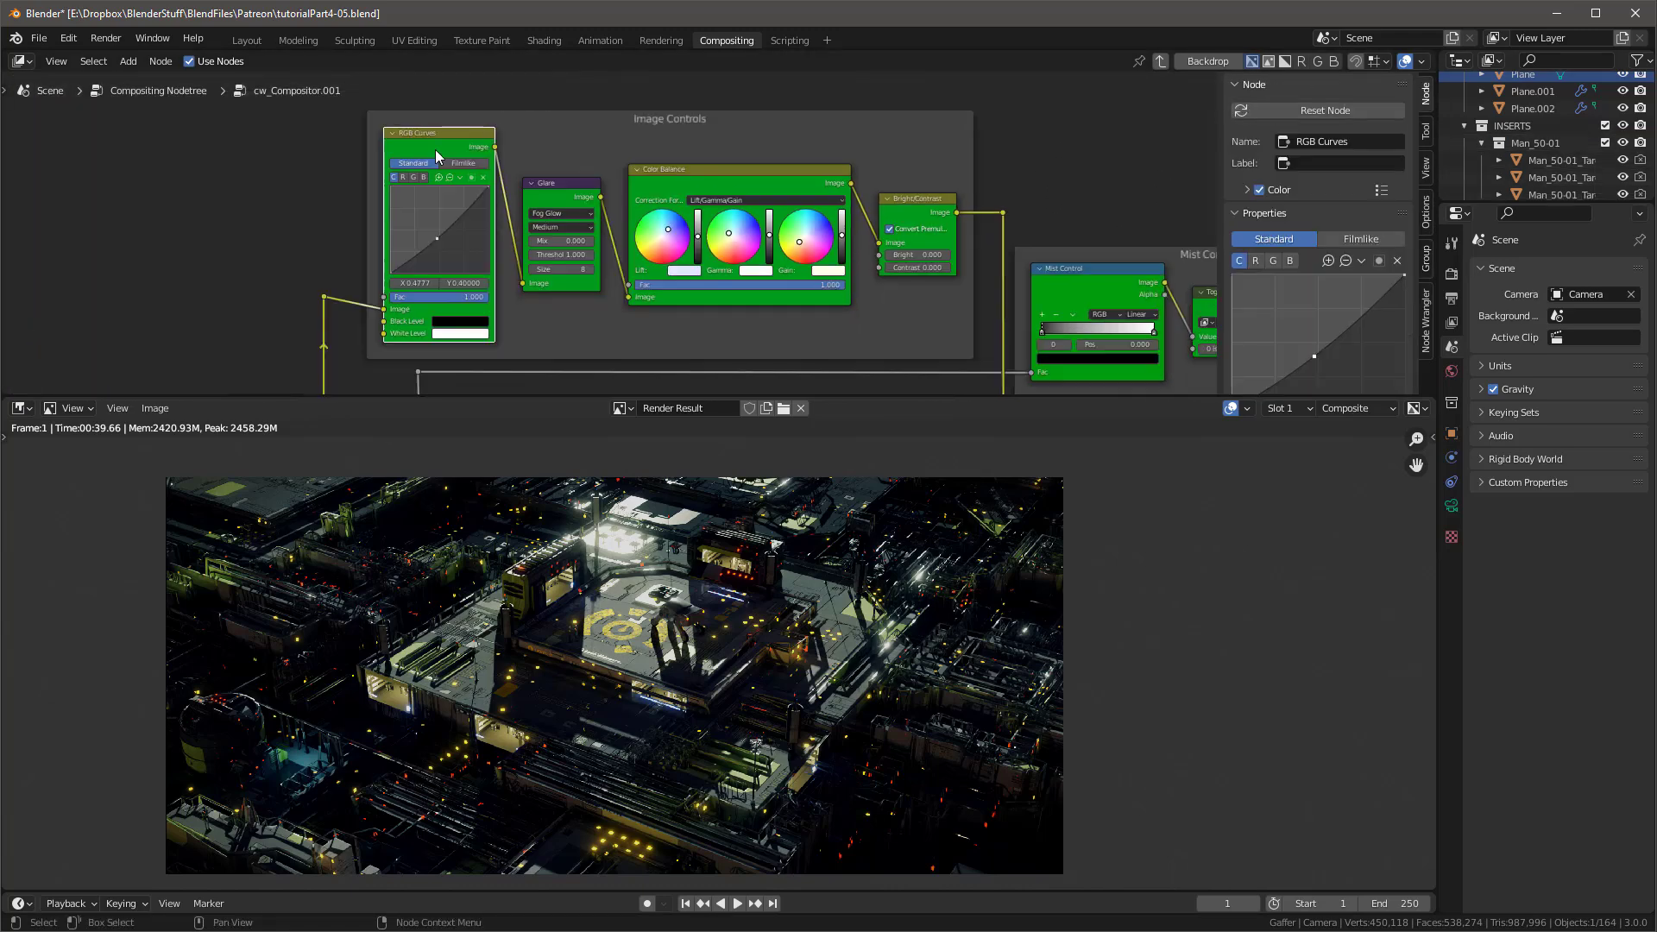
left_click(1346, 110)
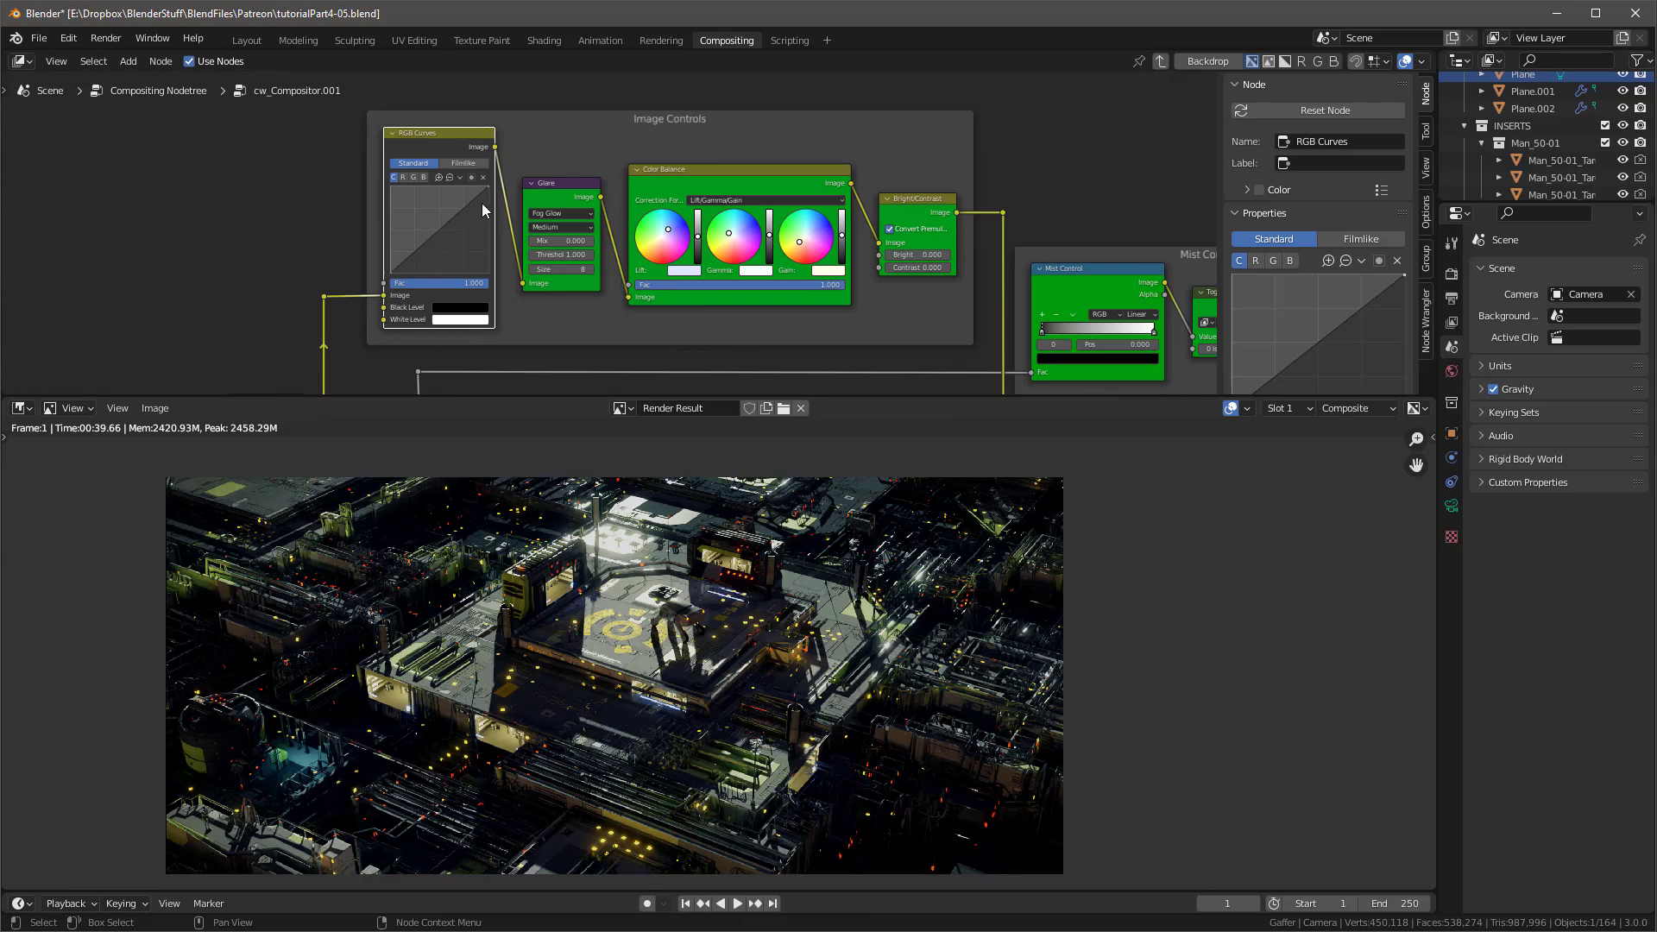
Step: Give the RGB Curves node the same green custom color as the Color Balance node
left_click(1253, 191)
left_click(699, 185)
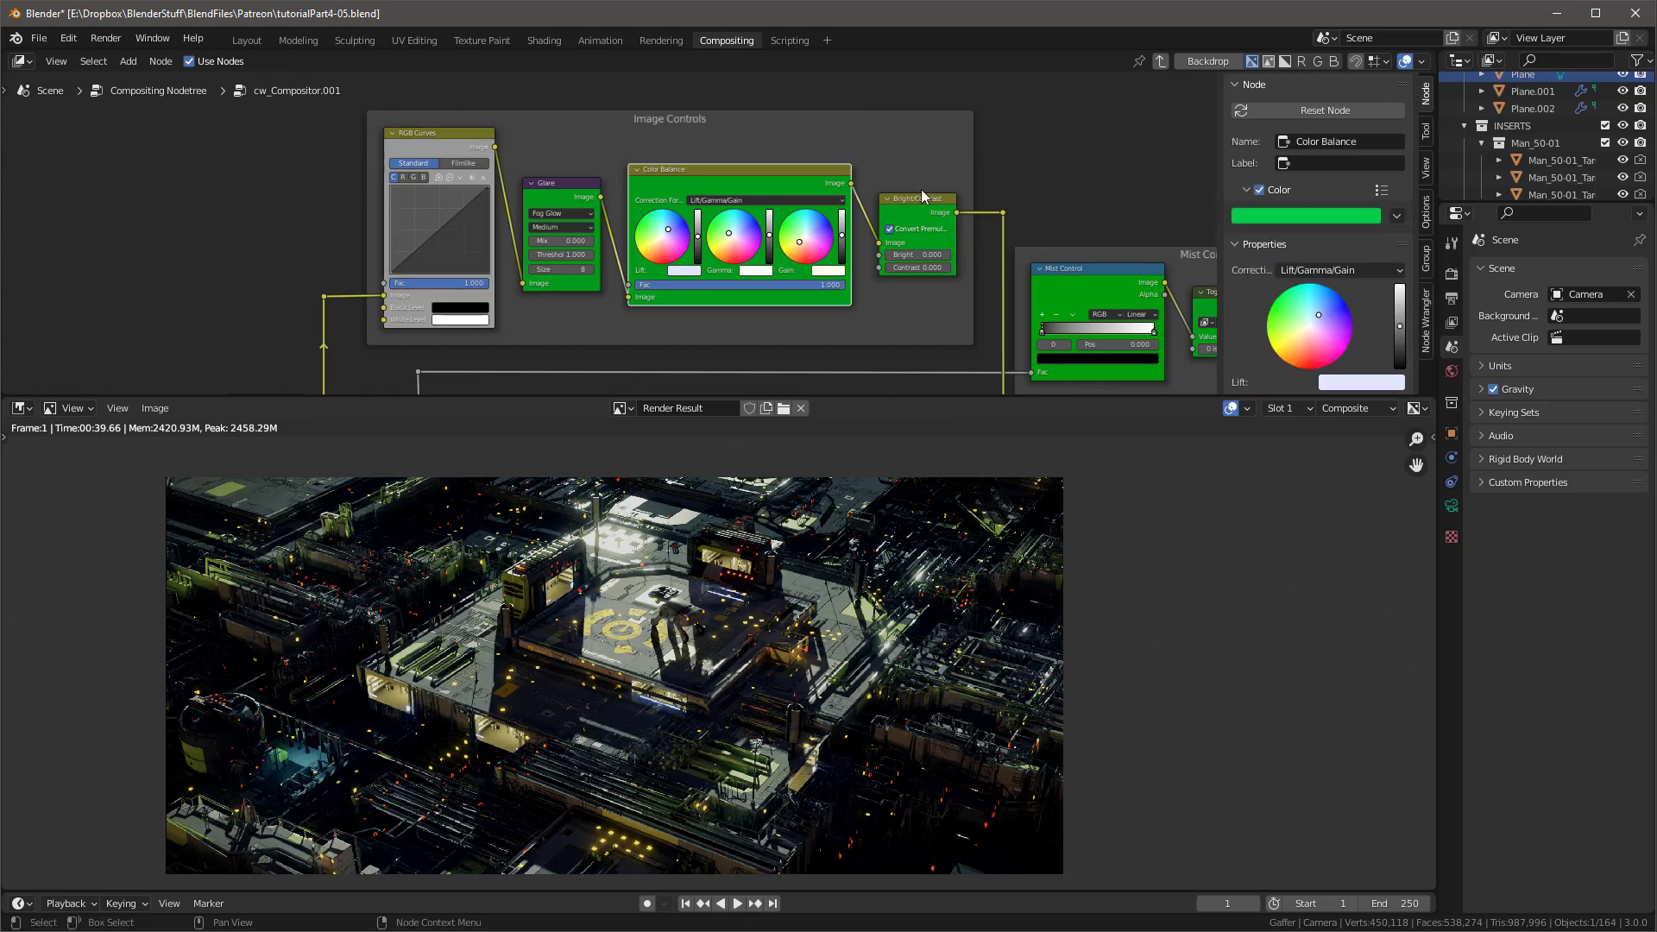
left_click(418, 132)
key("ctrl+v")
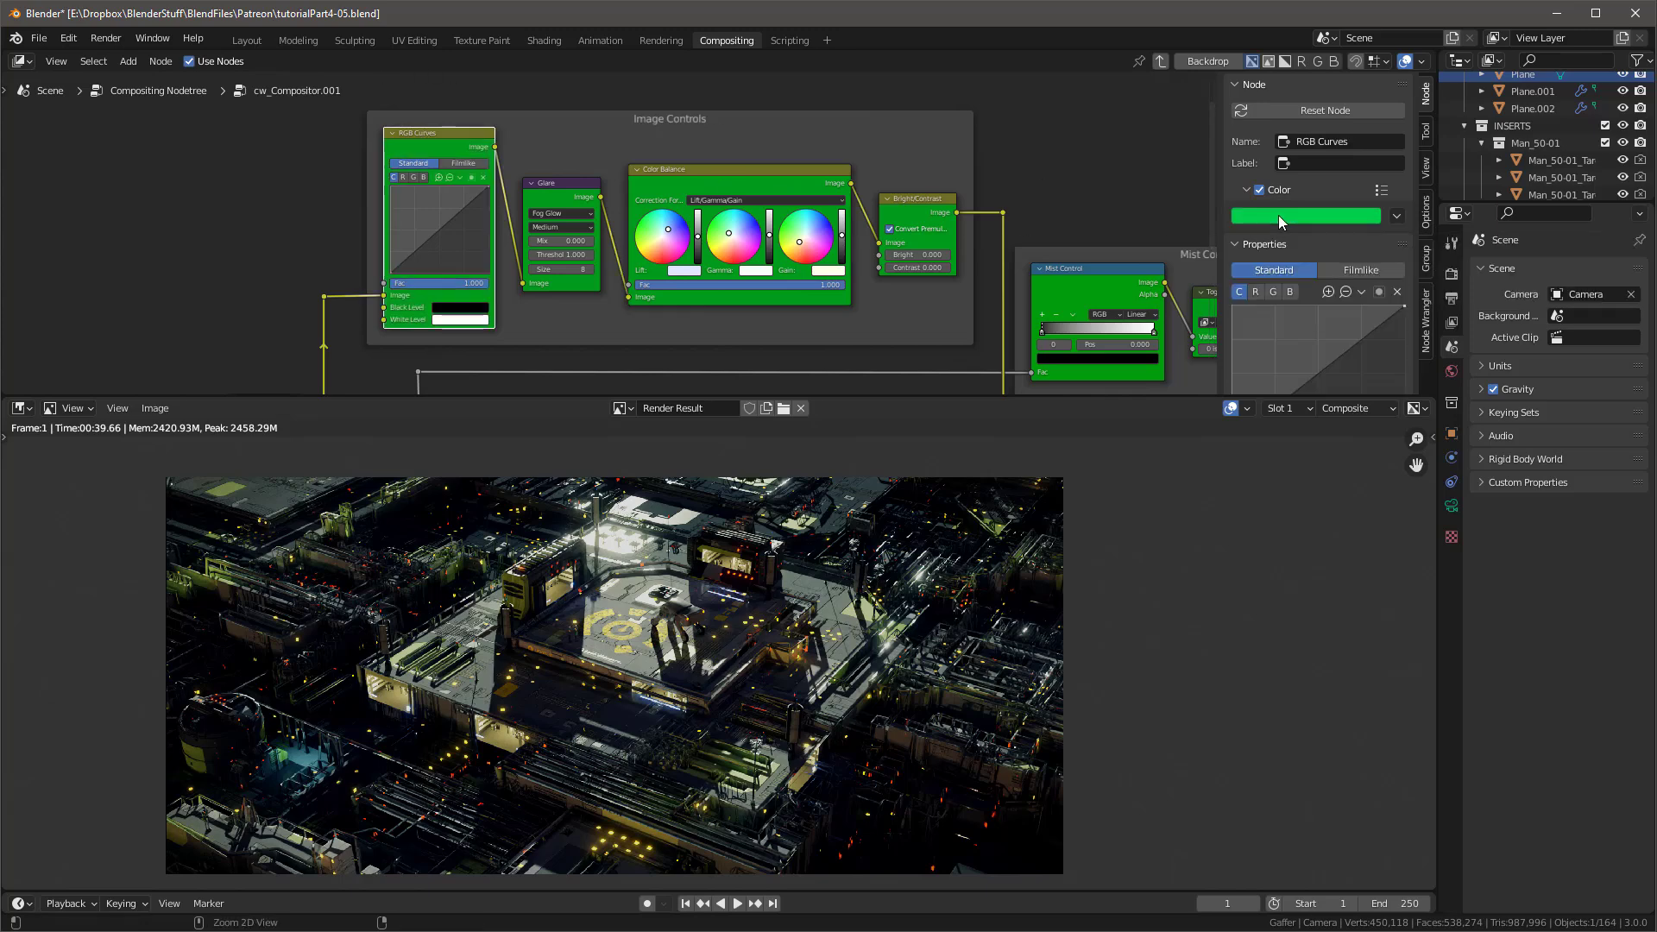
Step: Raise the RGB Curves midpoint to X 0.41667, Y 0.58125, and try the Medium High Contrast look in the render's Color Management
scroll(519, 205, "up", 2)
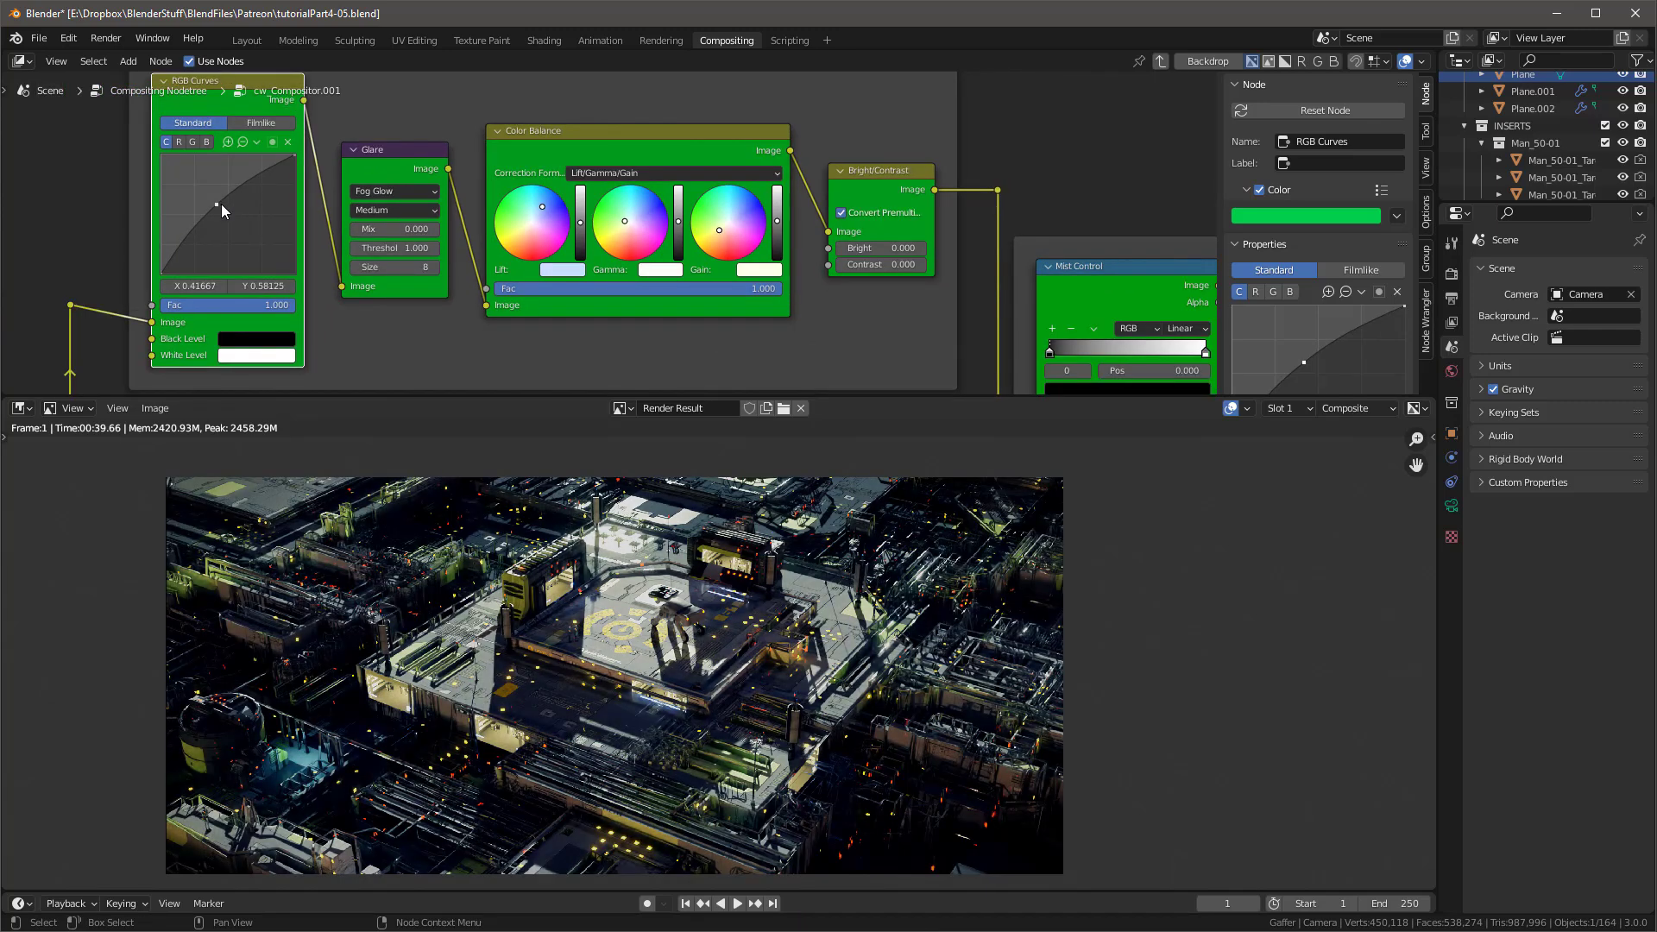
left_click(1451, 272)
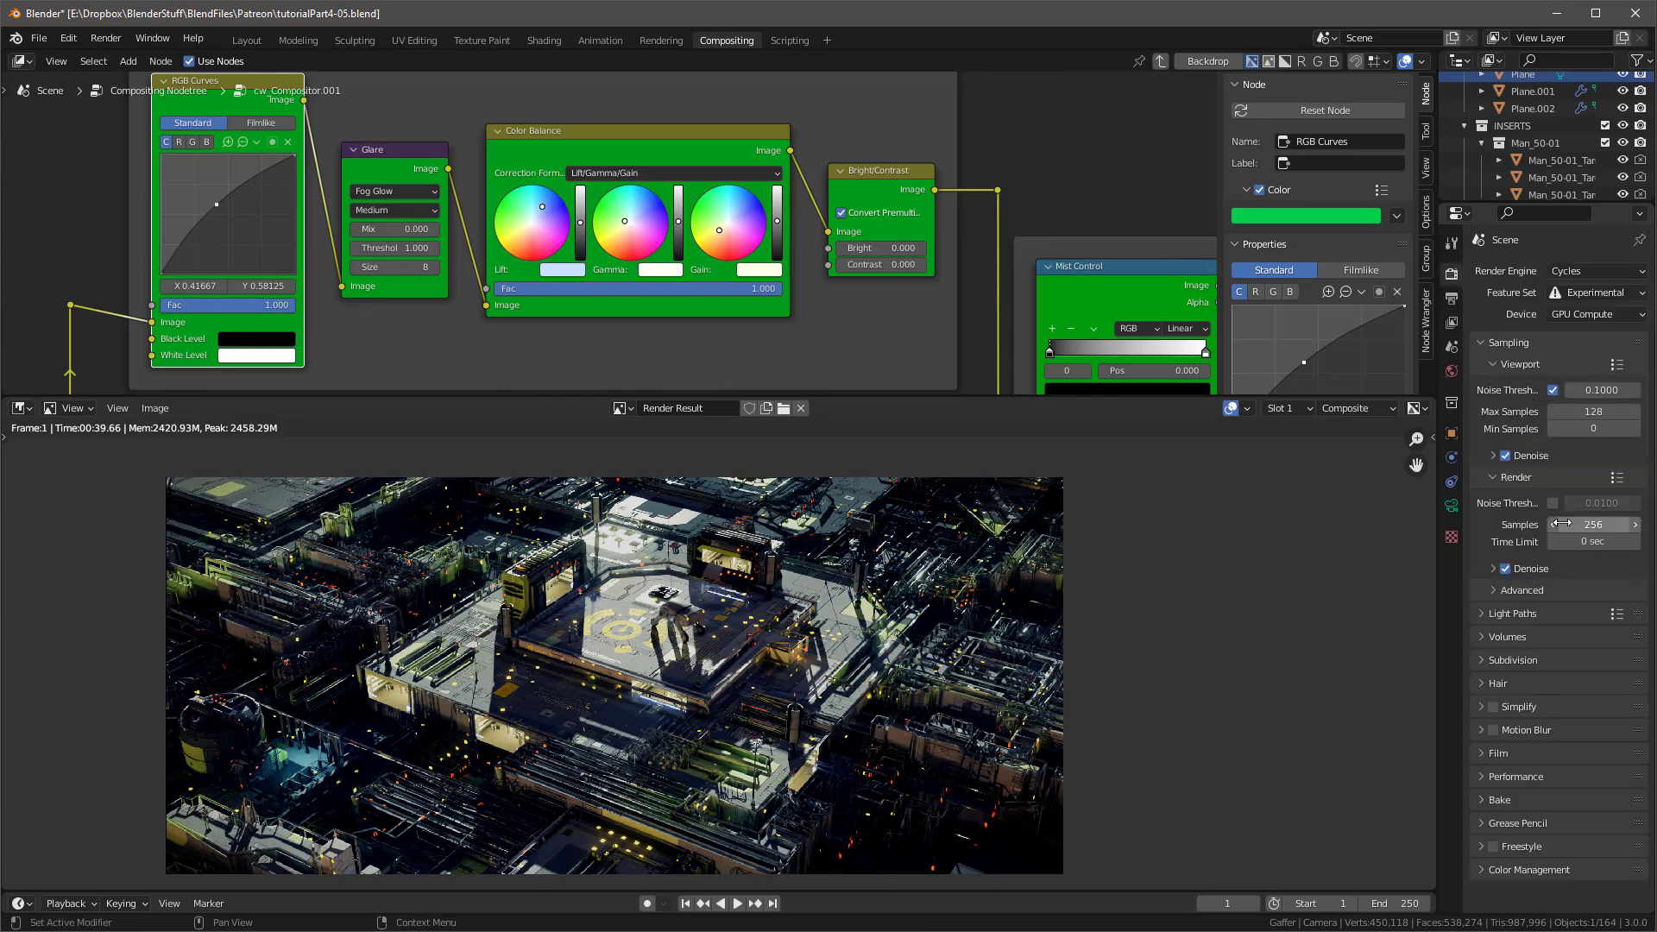
left_click(1480, 870)
scroll(1540, 763, "down", 4)
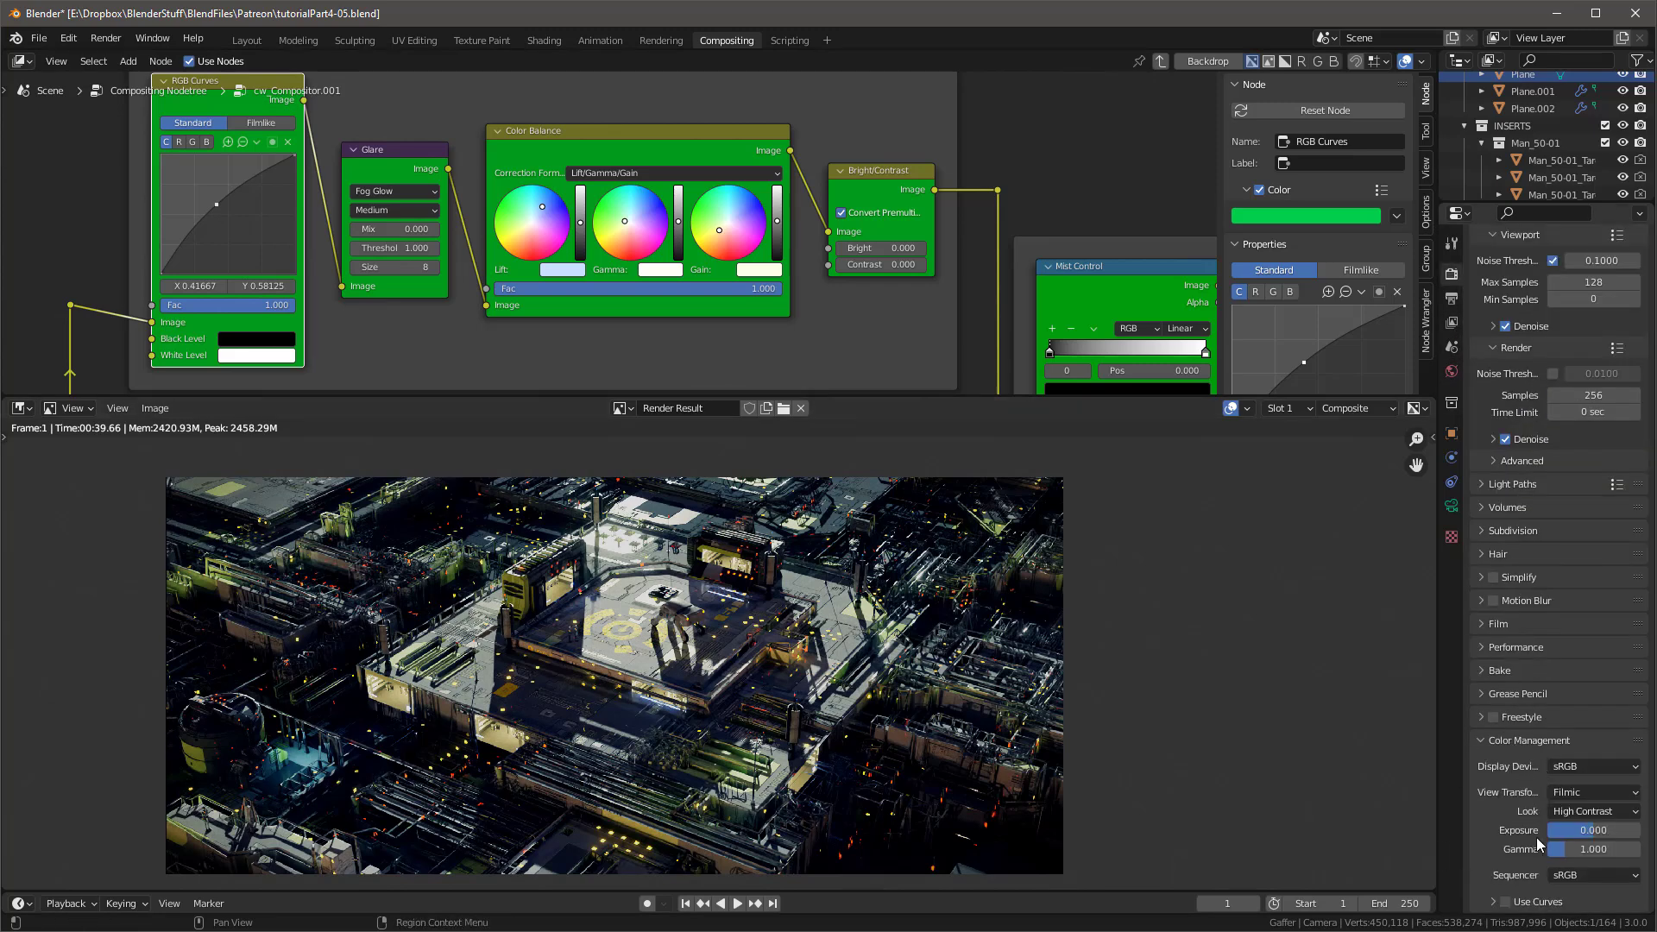
left_click(1575, 815)
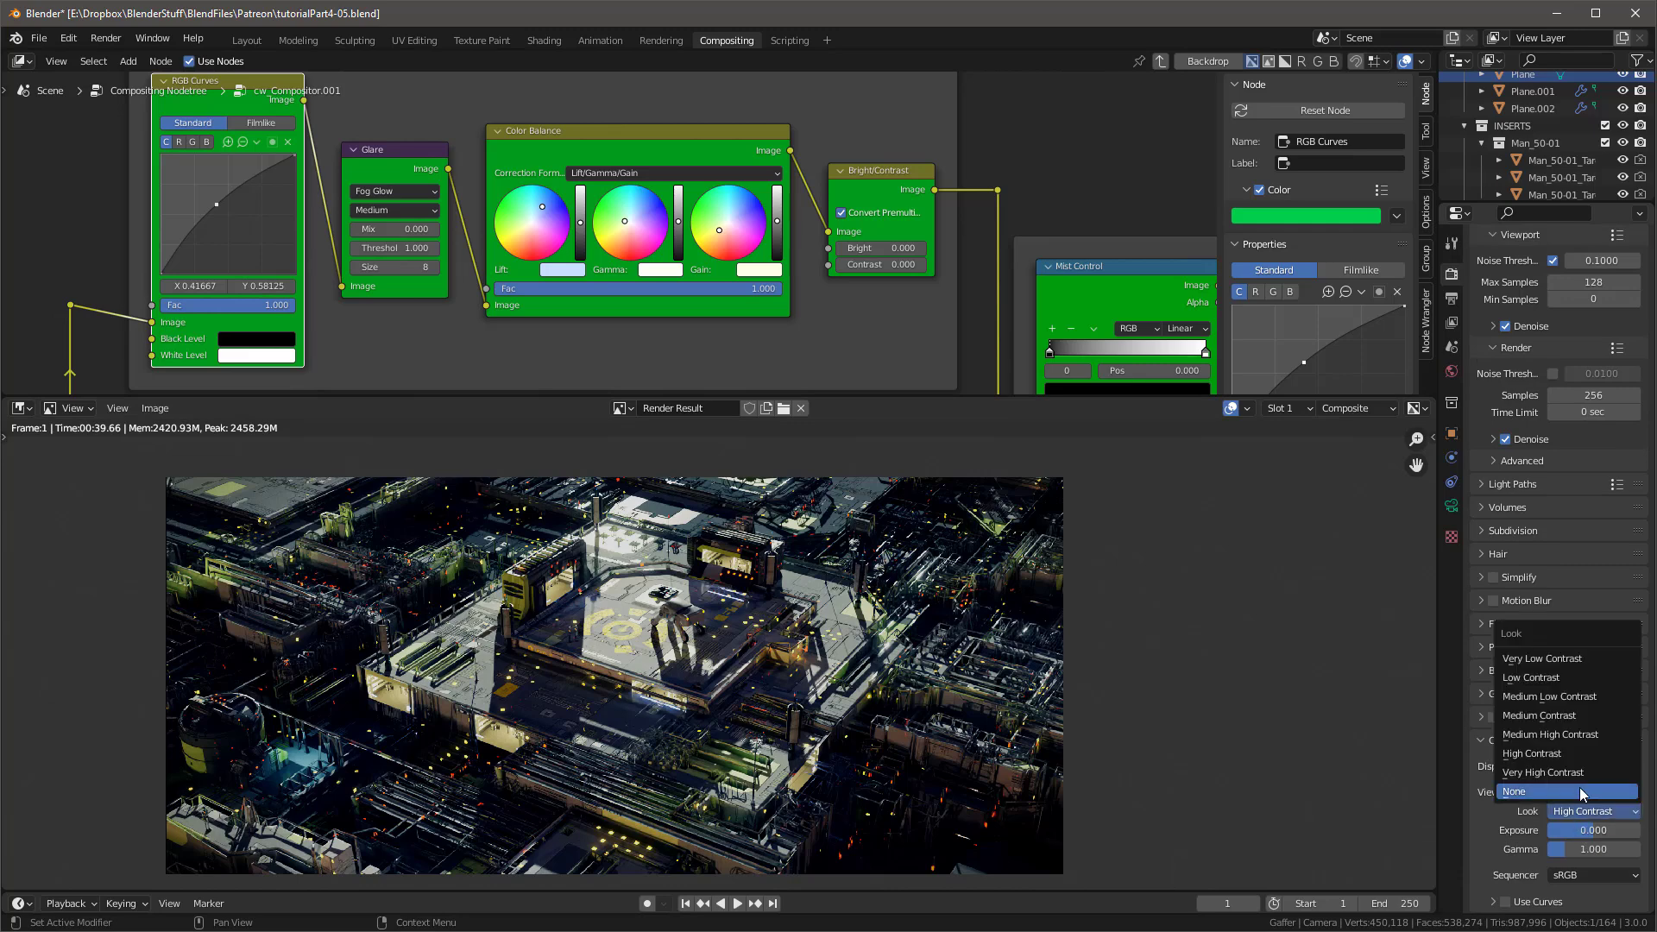
left_click(1576, 736)
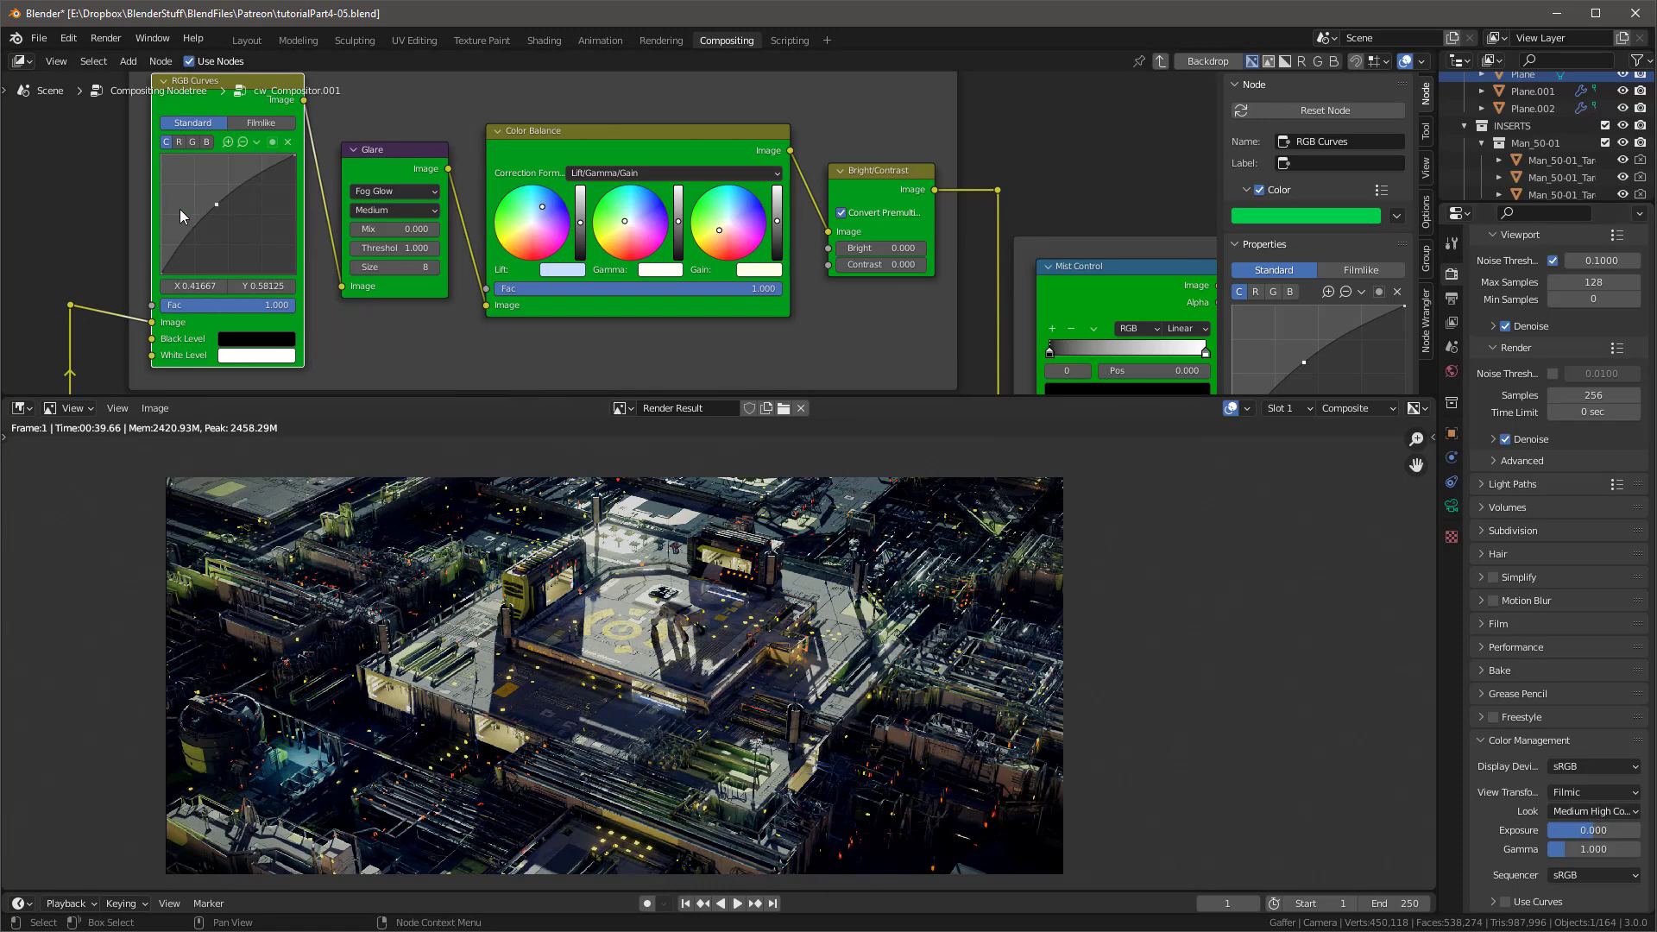
Step: Return the Color Management look to High Contrast and lower the RGB Curves midpoint to X 0.52222, Y 0.41875
left_click_drag(215, 204, 225, 212)
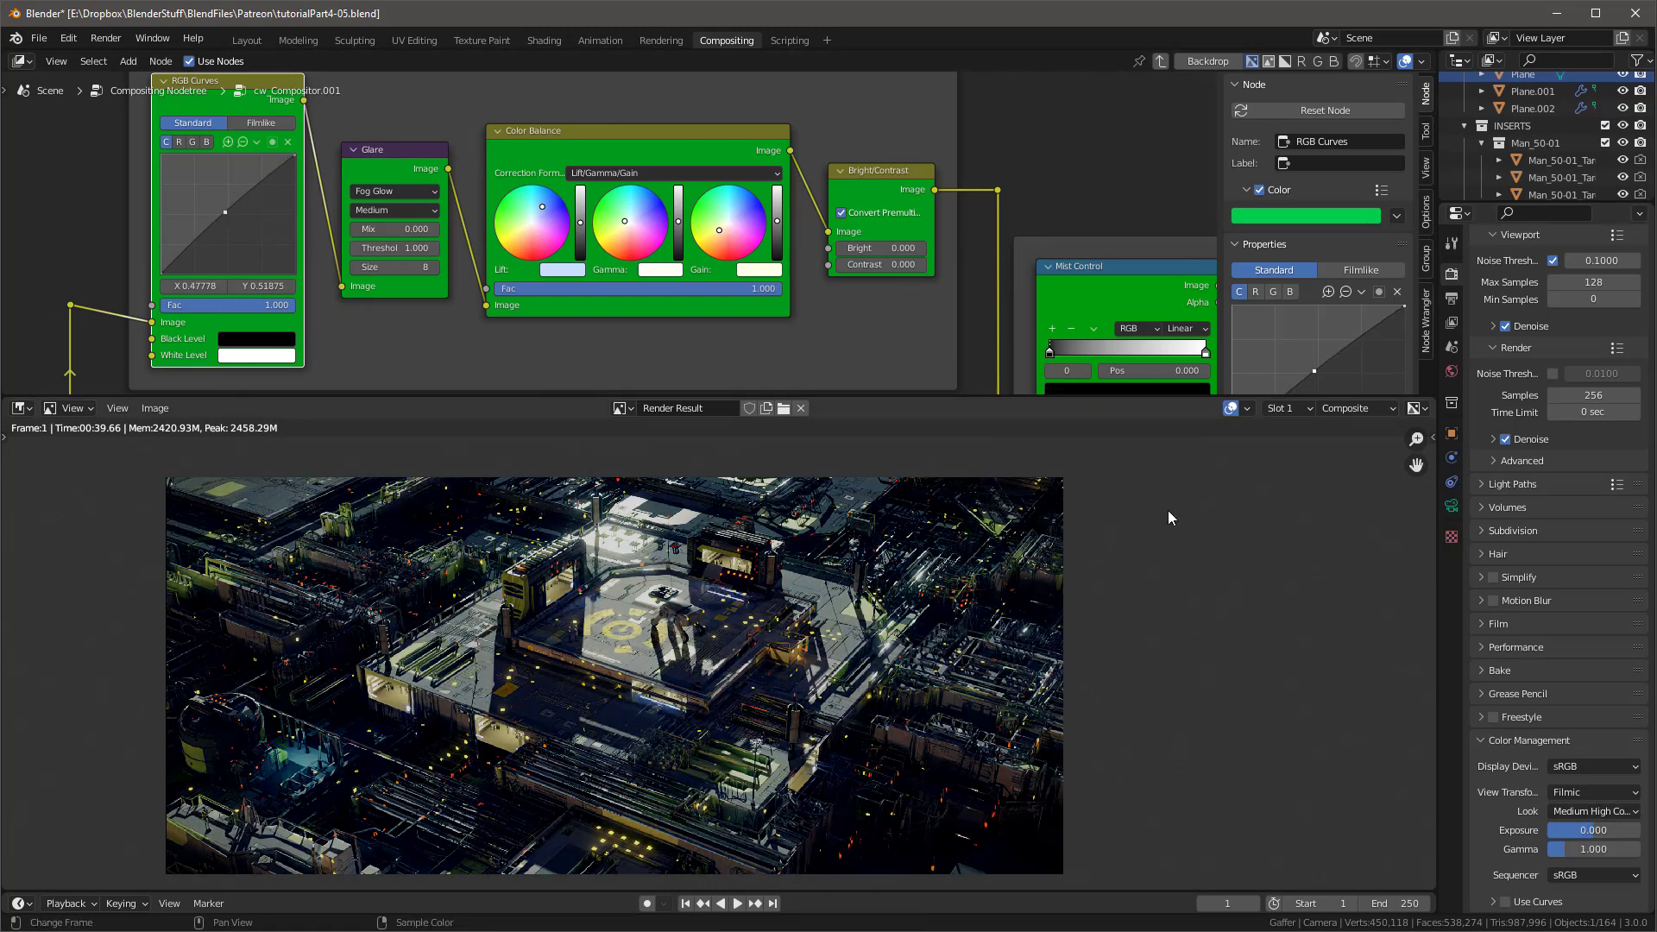
left_click(1581, 814)
left_click(1566, 754)
left_click_drag(222, 217, 231, 224)
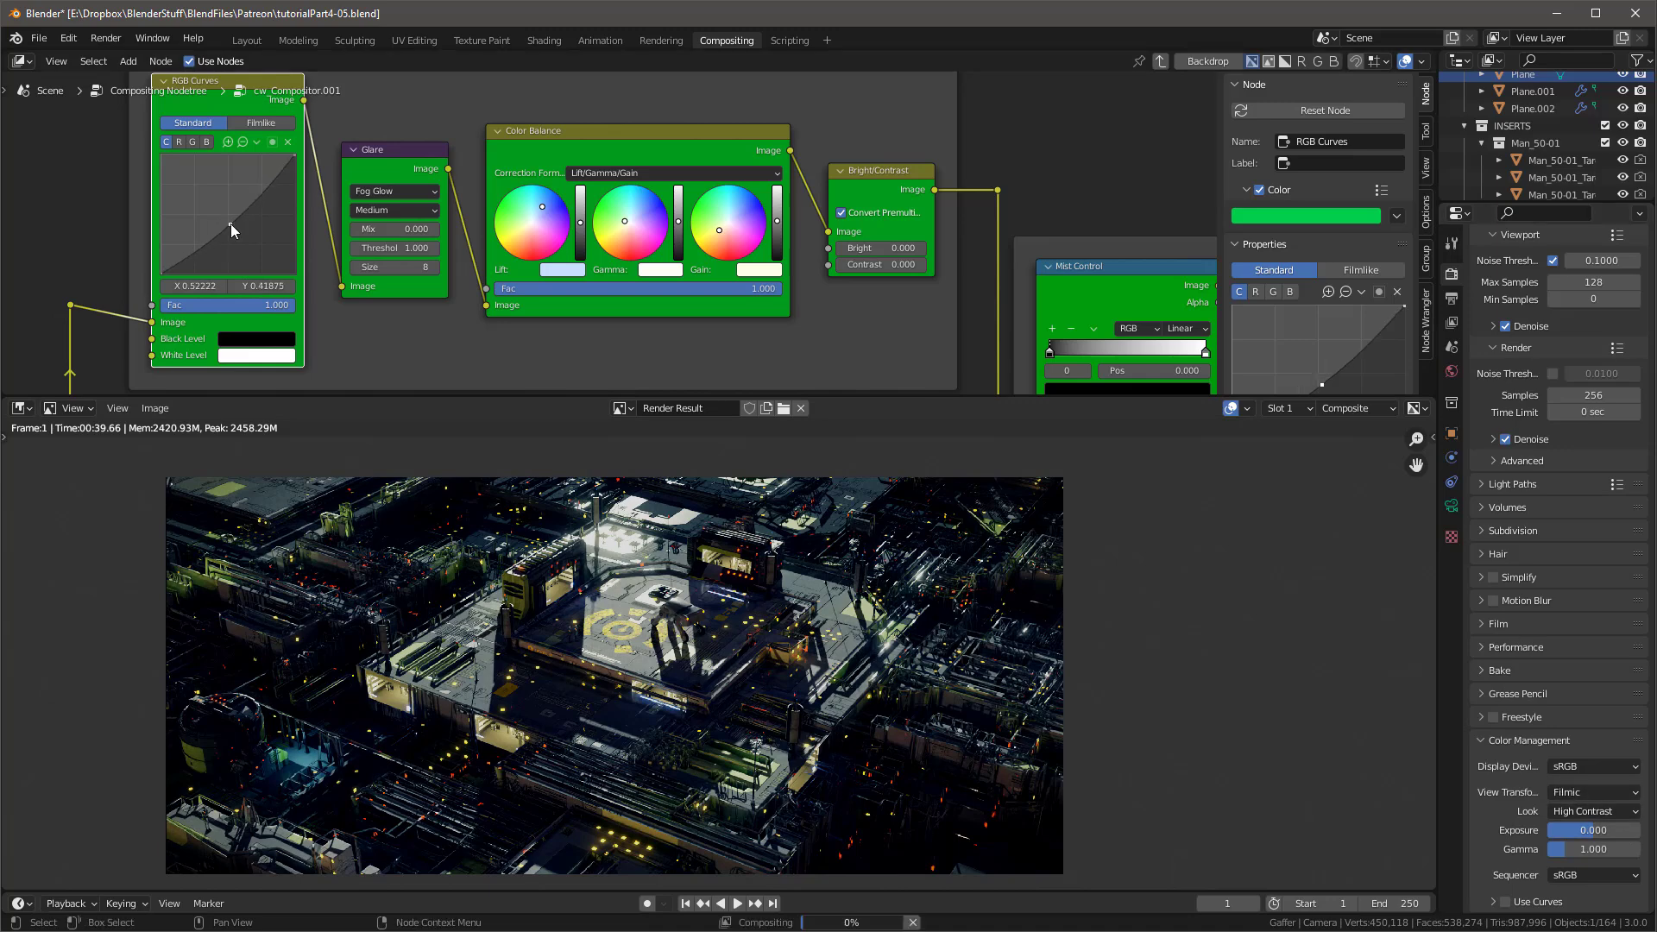
Step: Fine-tune the RGB Curves midpoint to X 0.46111, Y 0.48750, and set Bright to 1.100 and Contrast to 0.300 on the Bright/Contrast node
scroll(772, 220, "up", 1)
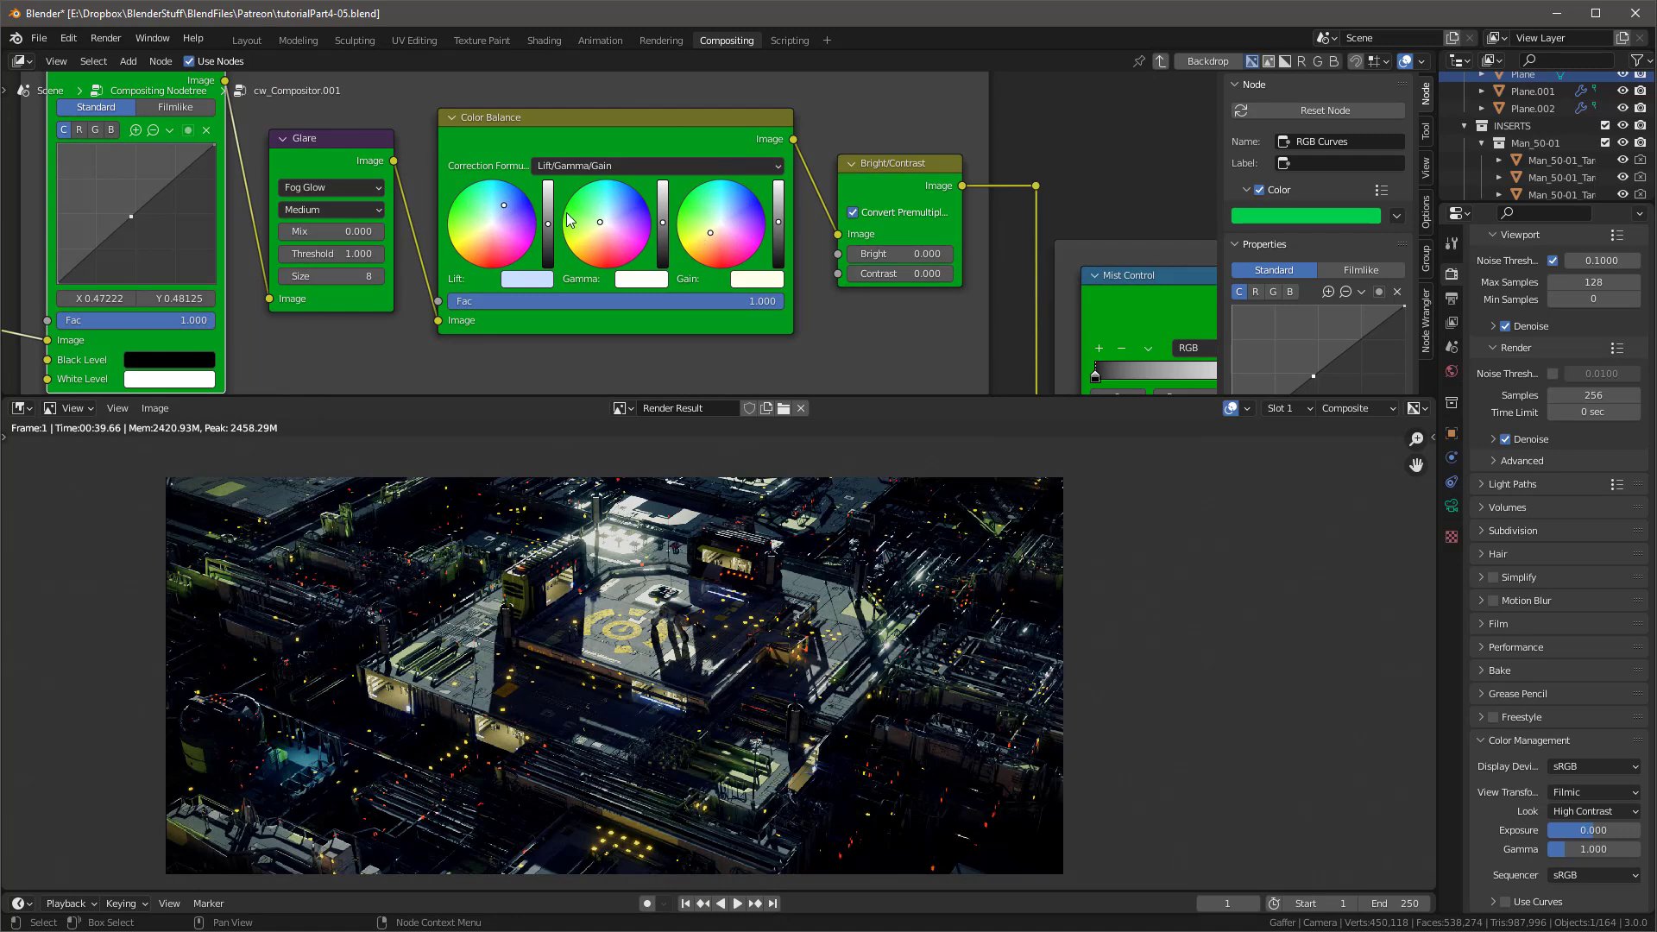
key("ctrl+z")
key("ctrl+z")
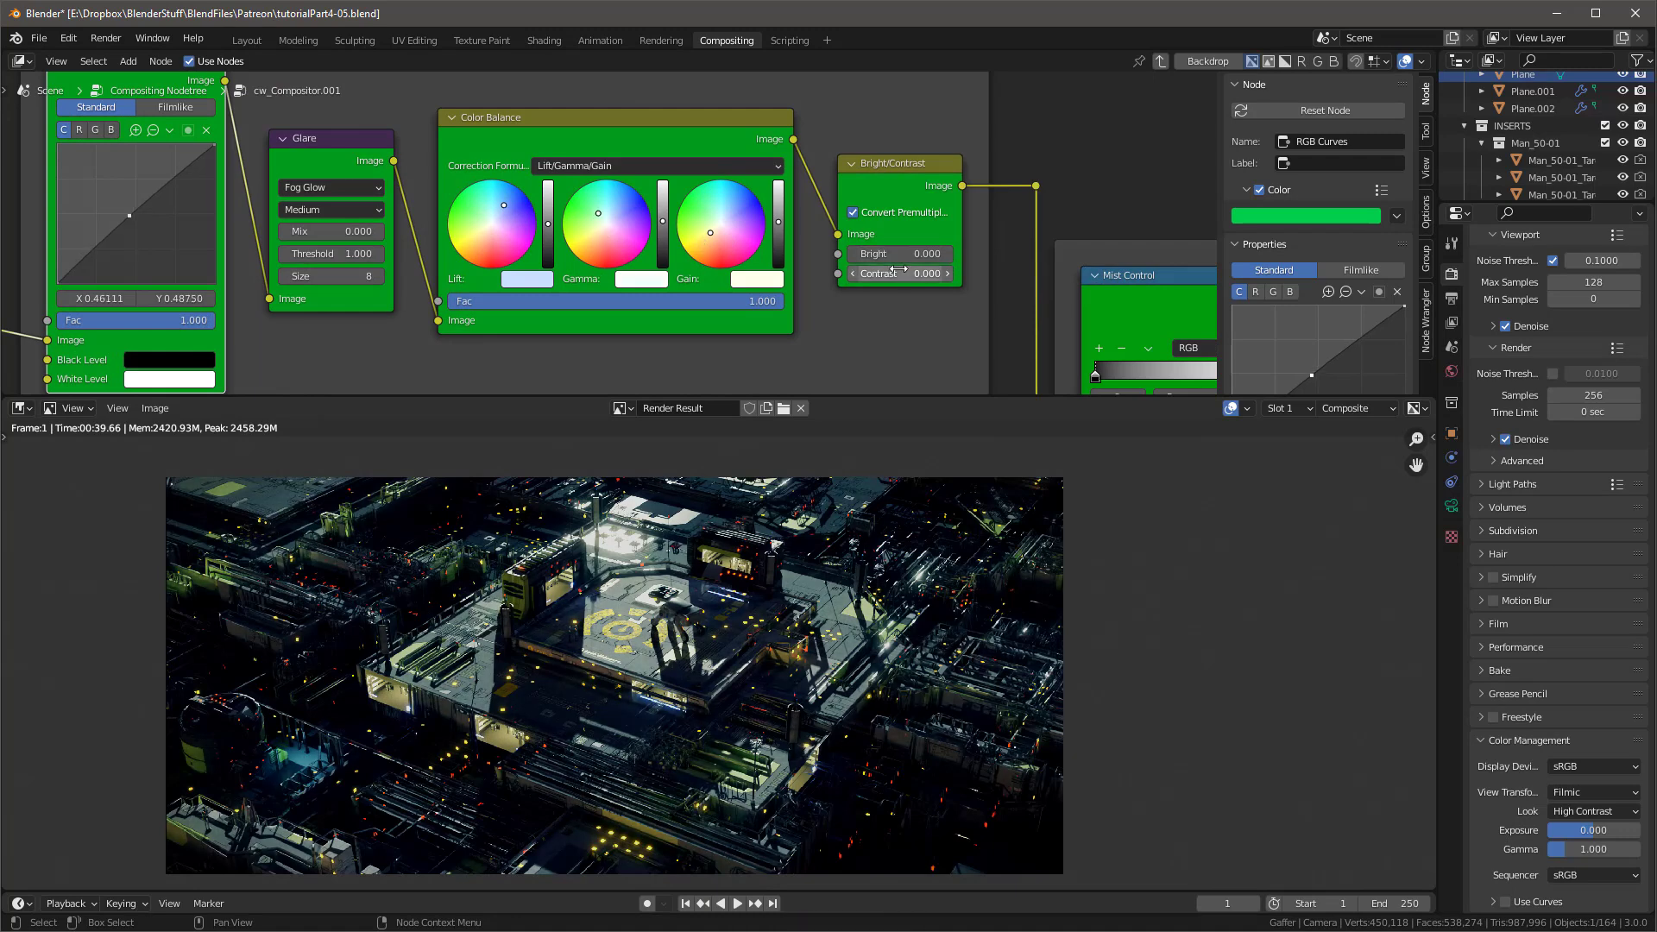
left_click_drag(898, 254, 938, 273)
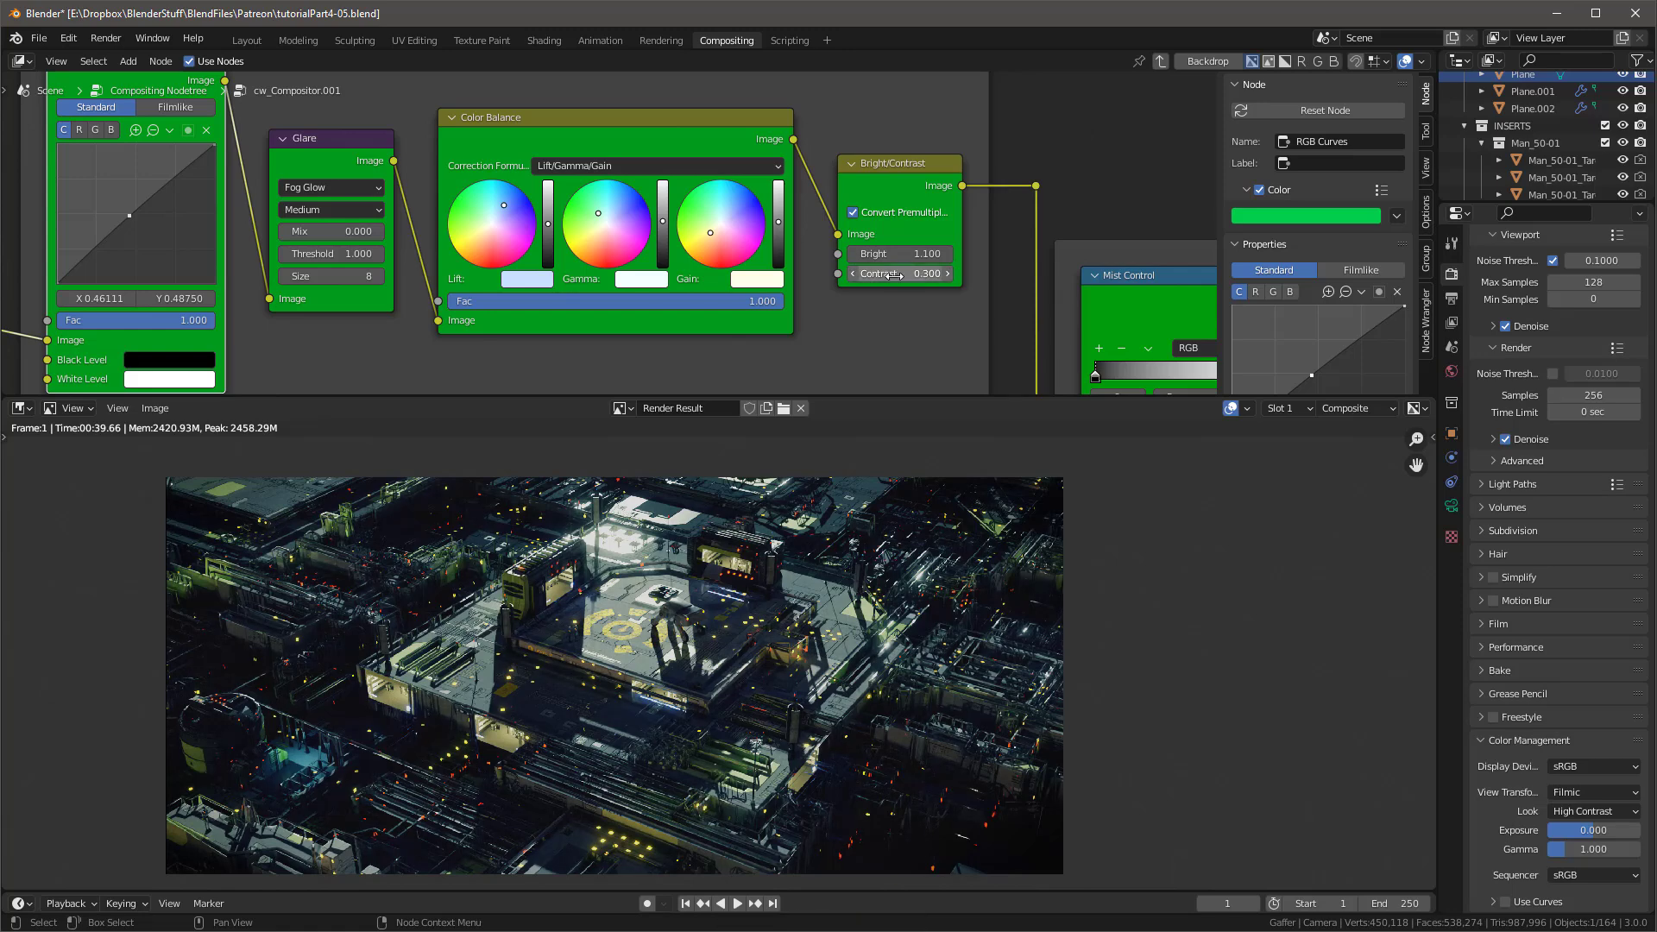
Step: Try a Fac of 1.000 on the Film Grain frame's Color Dodge node, checking the grain close up, and reduce it to 0.508
scroll(889, 285, "down", 12)
middle_click_drag(859, 389, 759, 274)
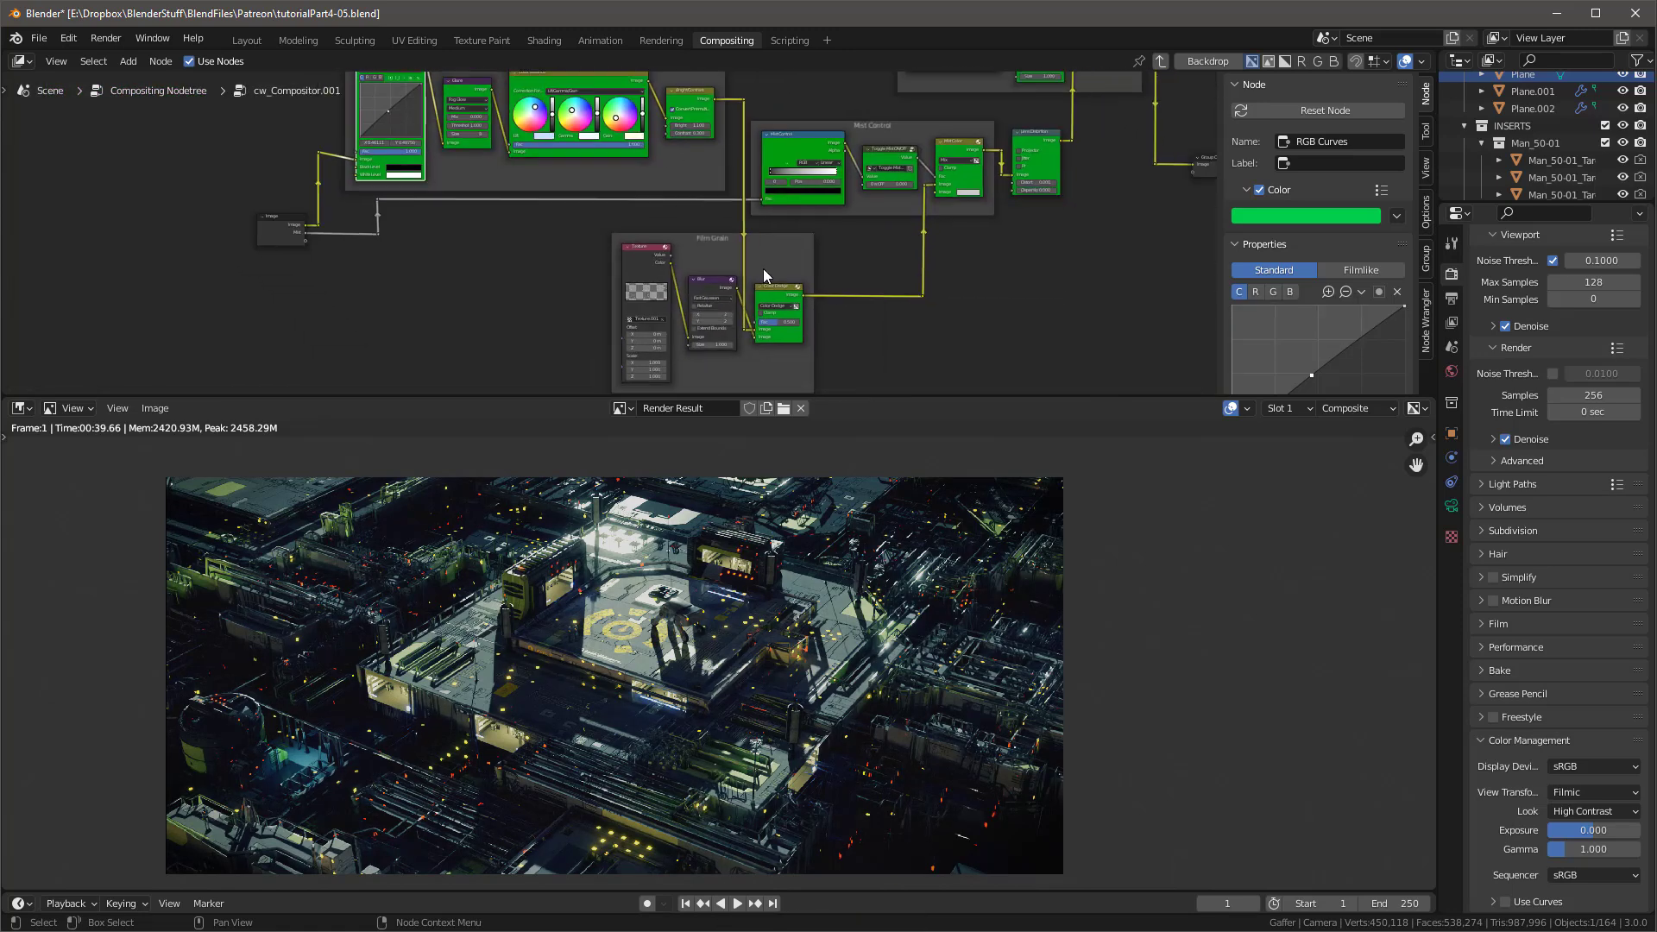
scroll(759, 275, "up", 4)
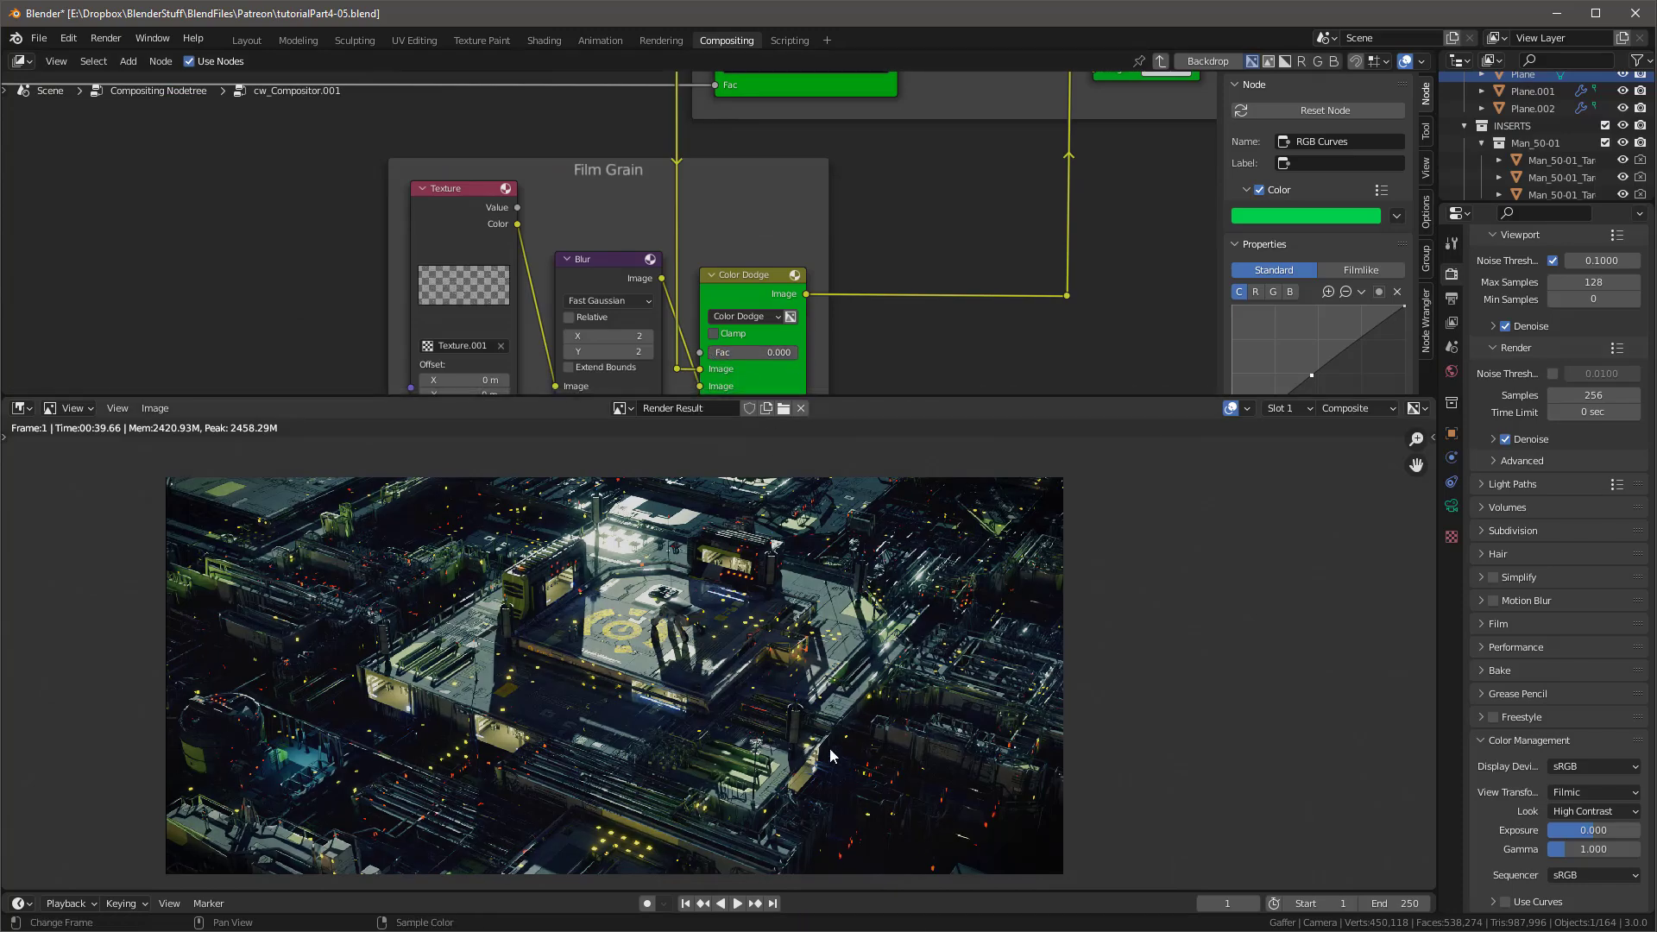
scroll(633, 769, "up", 6)
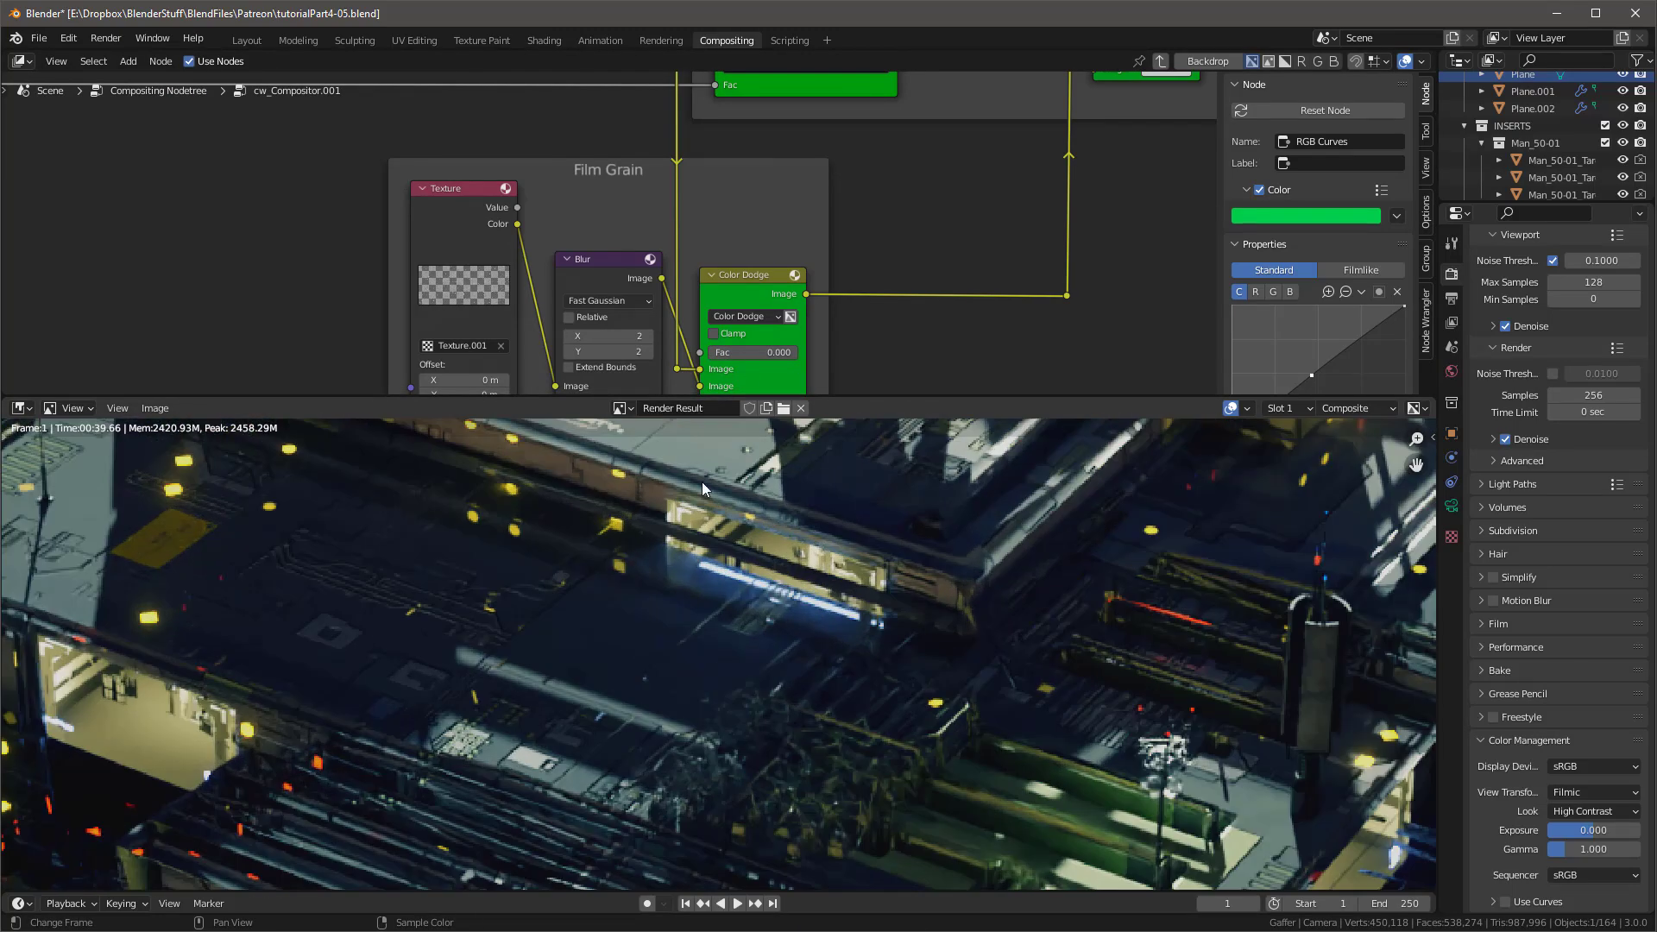
middle_click_drag(702, 481, 632, 723)
scroll(632, 723, "down", 6)
scroll(692, 567, "up", 6)
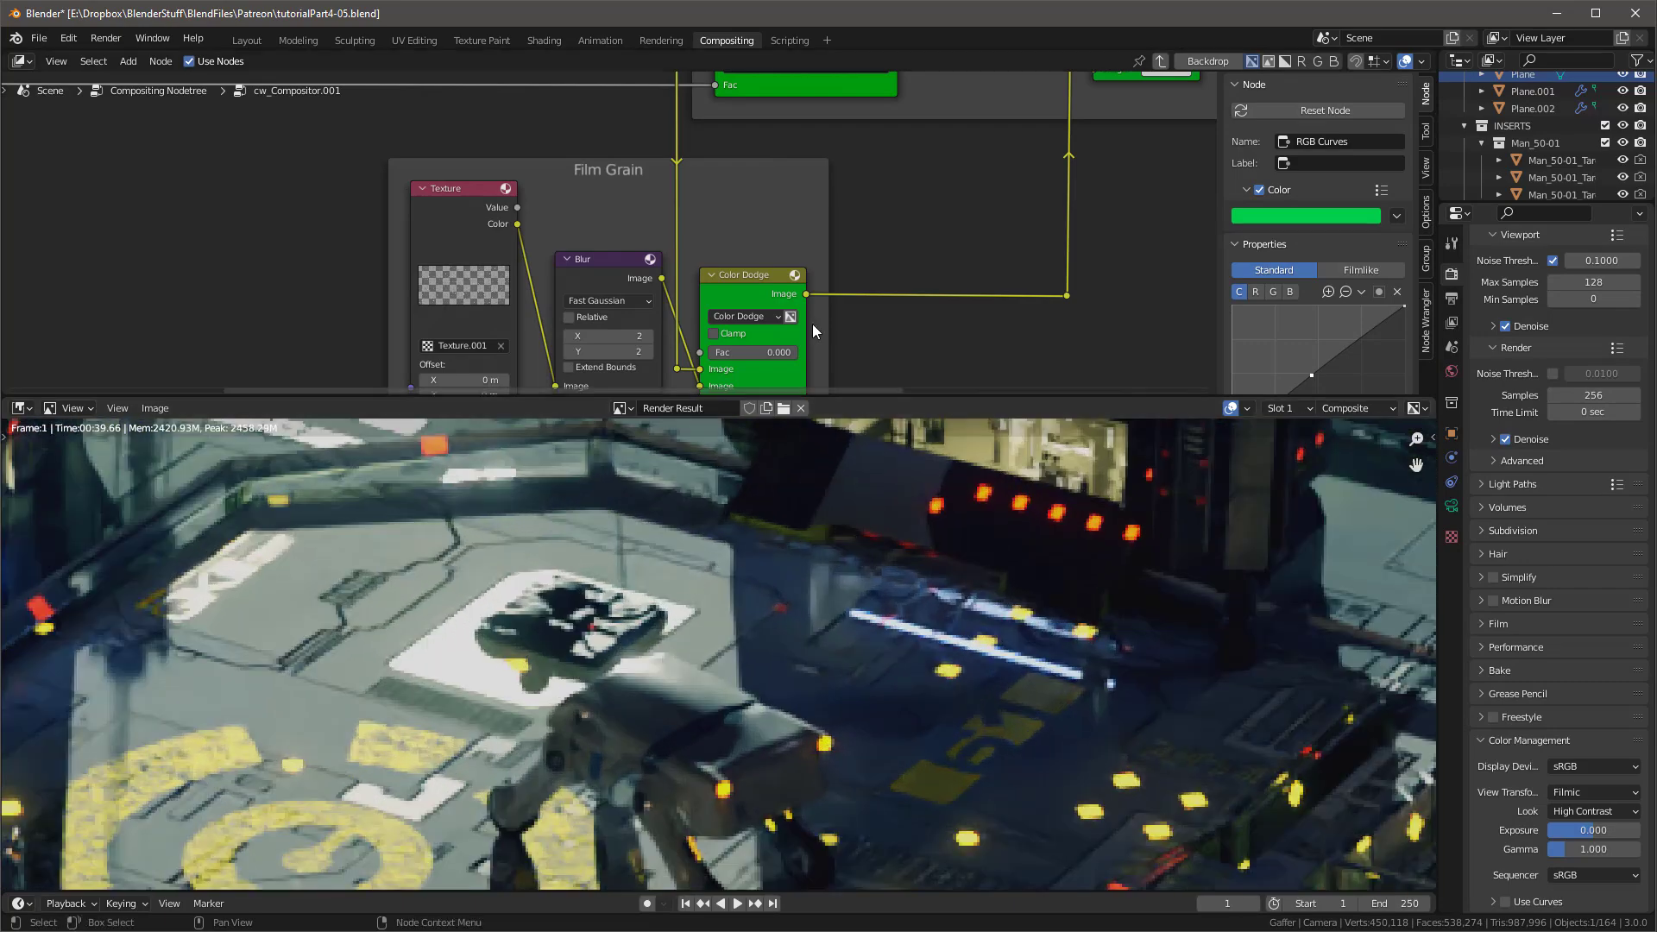
left_click_drag(716, 352, 801, 352)
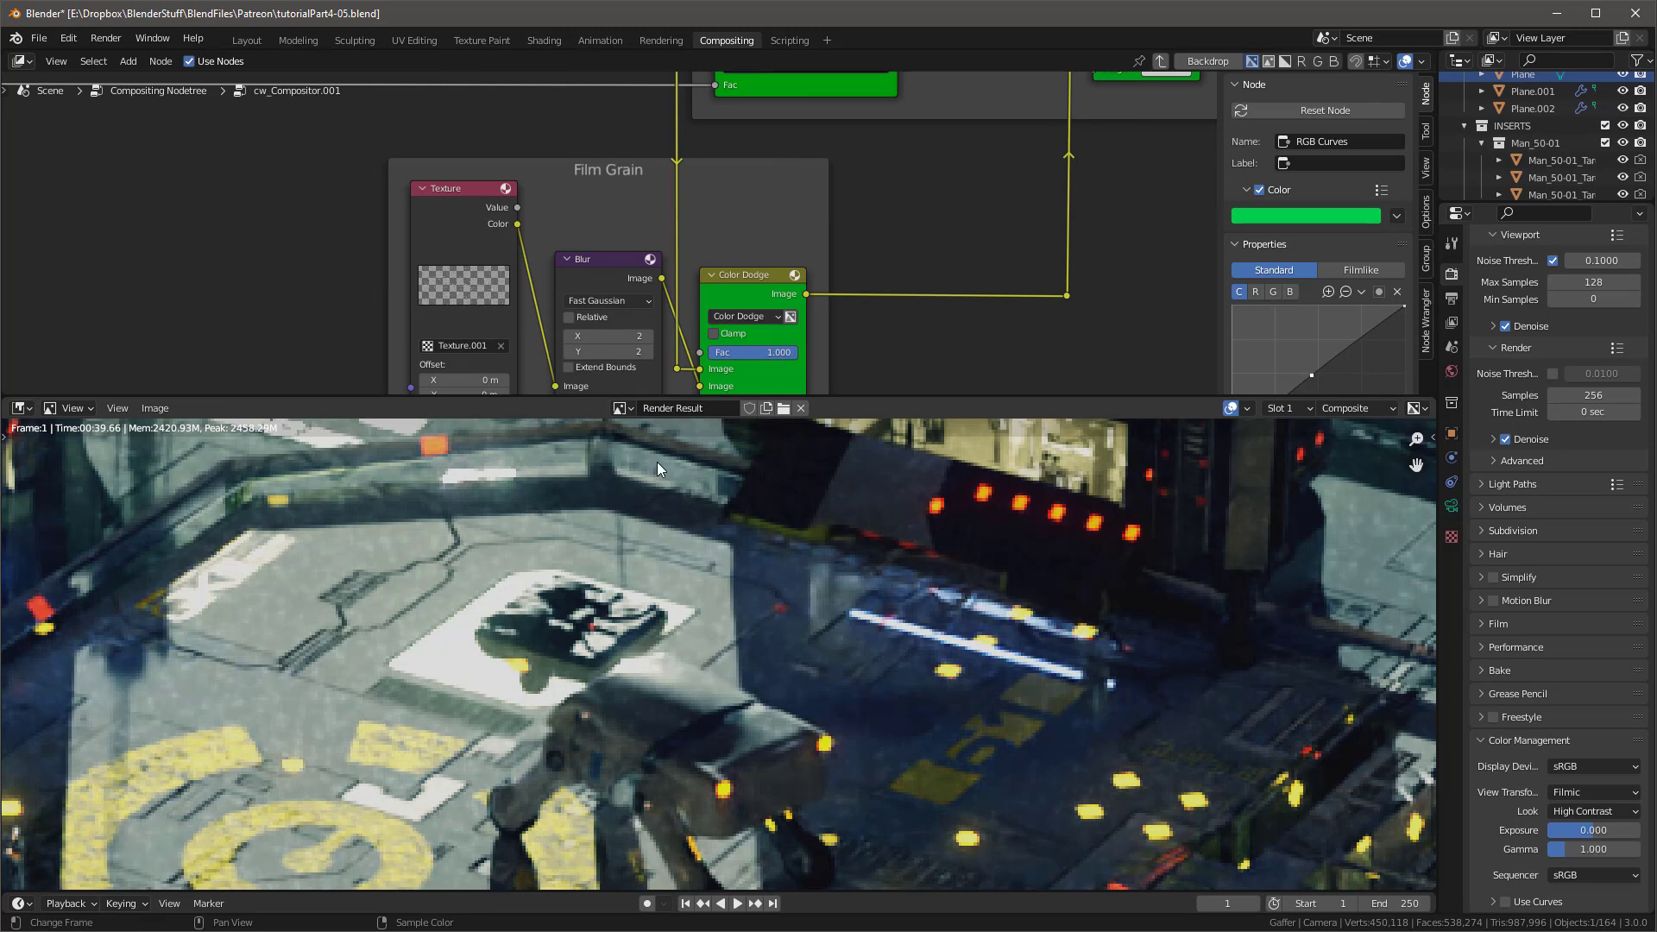
left_click_drag(774, 352, 732, 352)
scroll(768, 345, "down", 2)
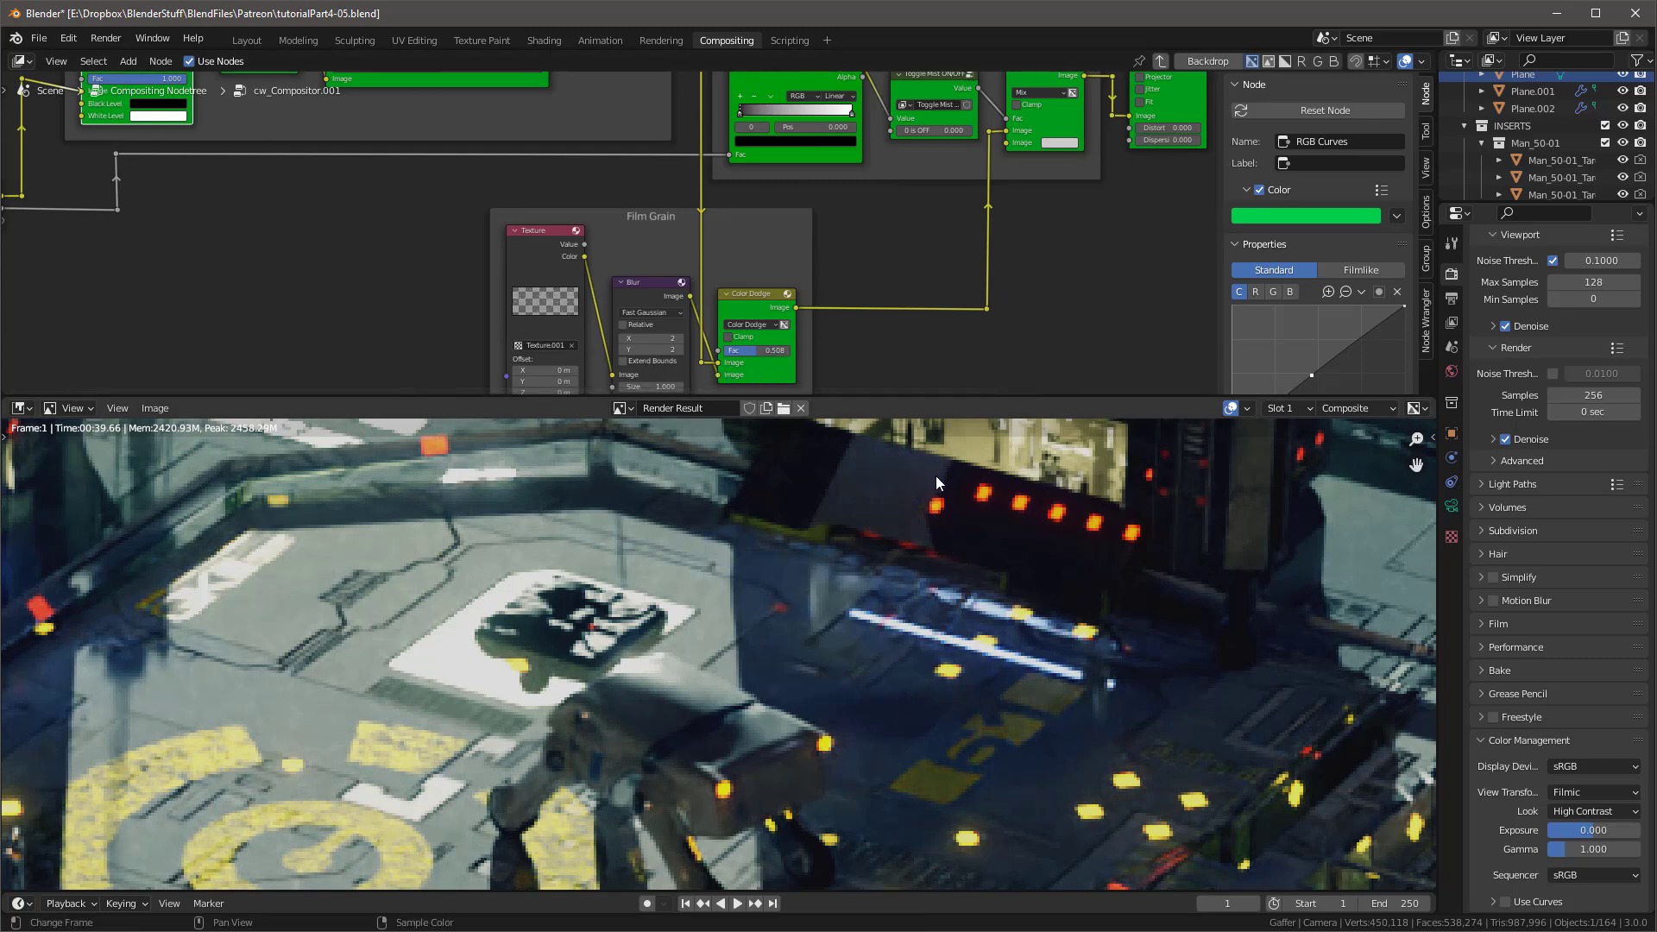
left_click_drag(756, 350, 772, 350)
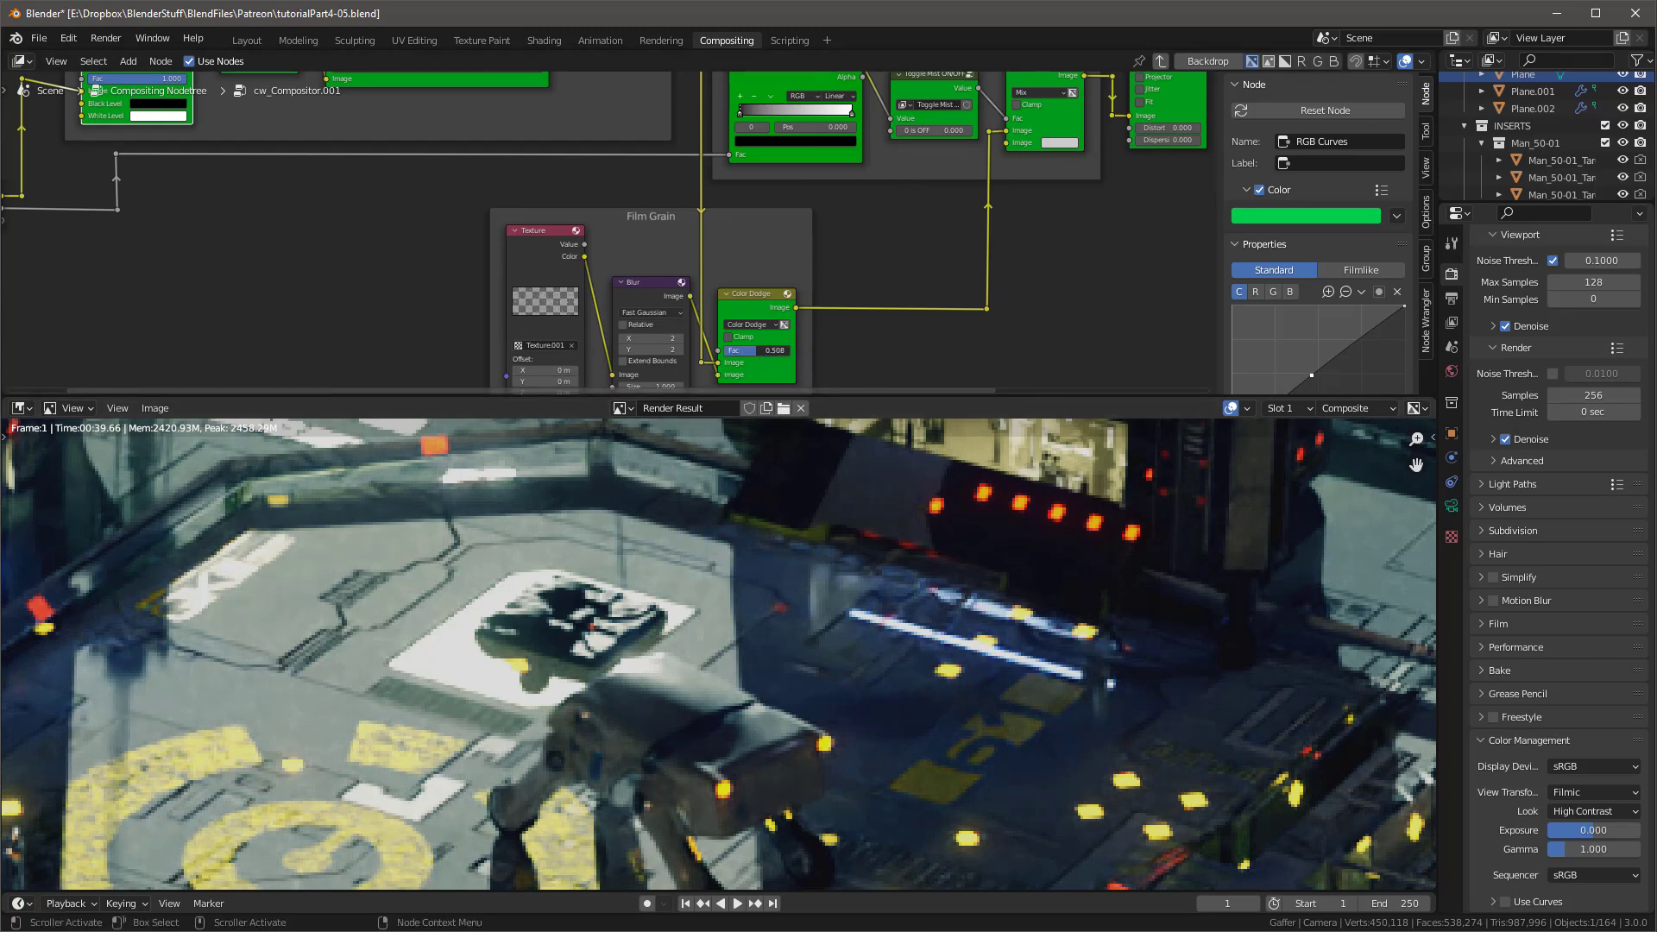
Step: Set Toggle Mist ON/OFF to 1.000 and move the Mist Control ramp's black stop to 0.482
scroll(850, 608, "down", 7)
middle_click_drag(1057, 278, 843, 357)
scroll(842, 357, "down", 1)
scroll(753, 211, "up", 4)
scroll(740, 214, "down", 5)
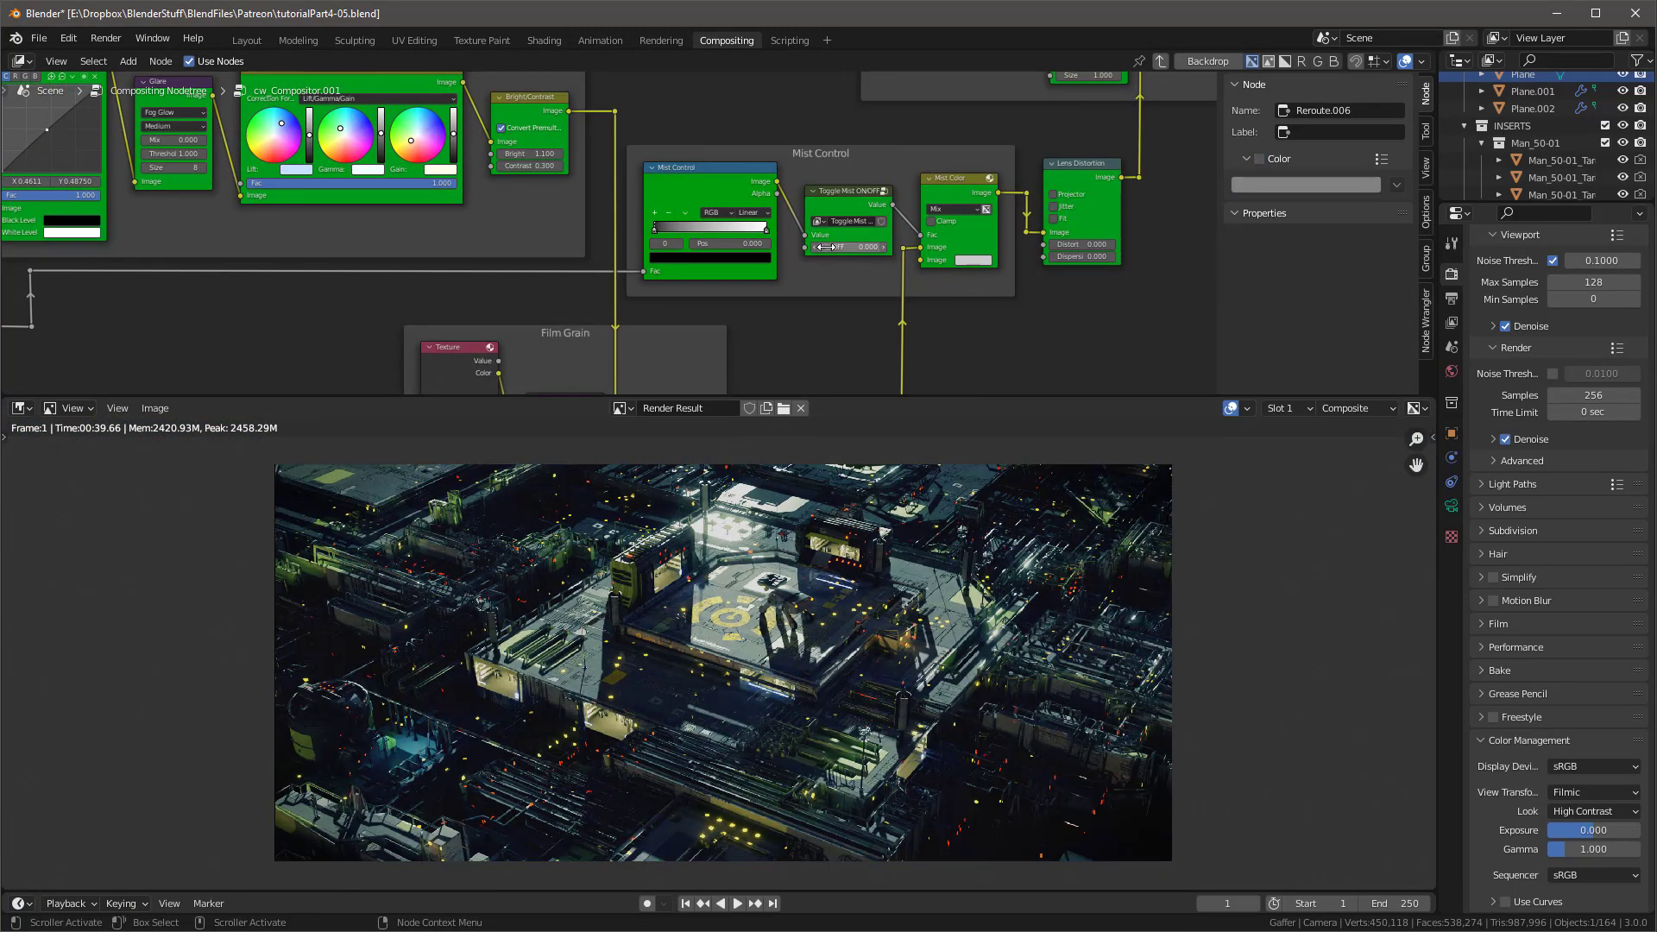
left_click_drag(826, 247, 888, 246)
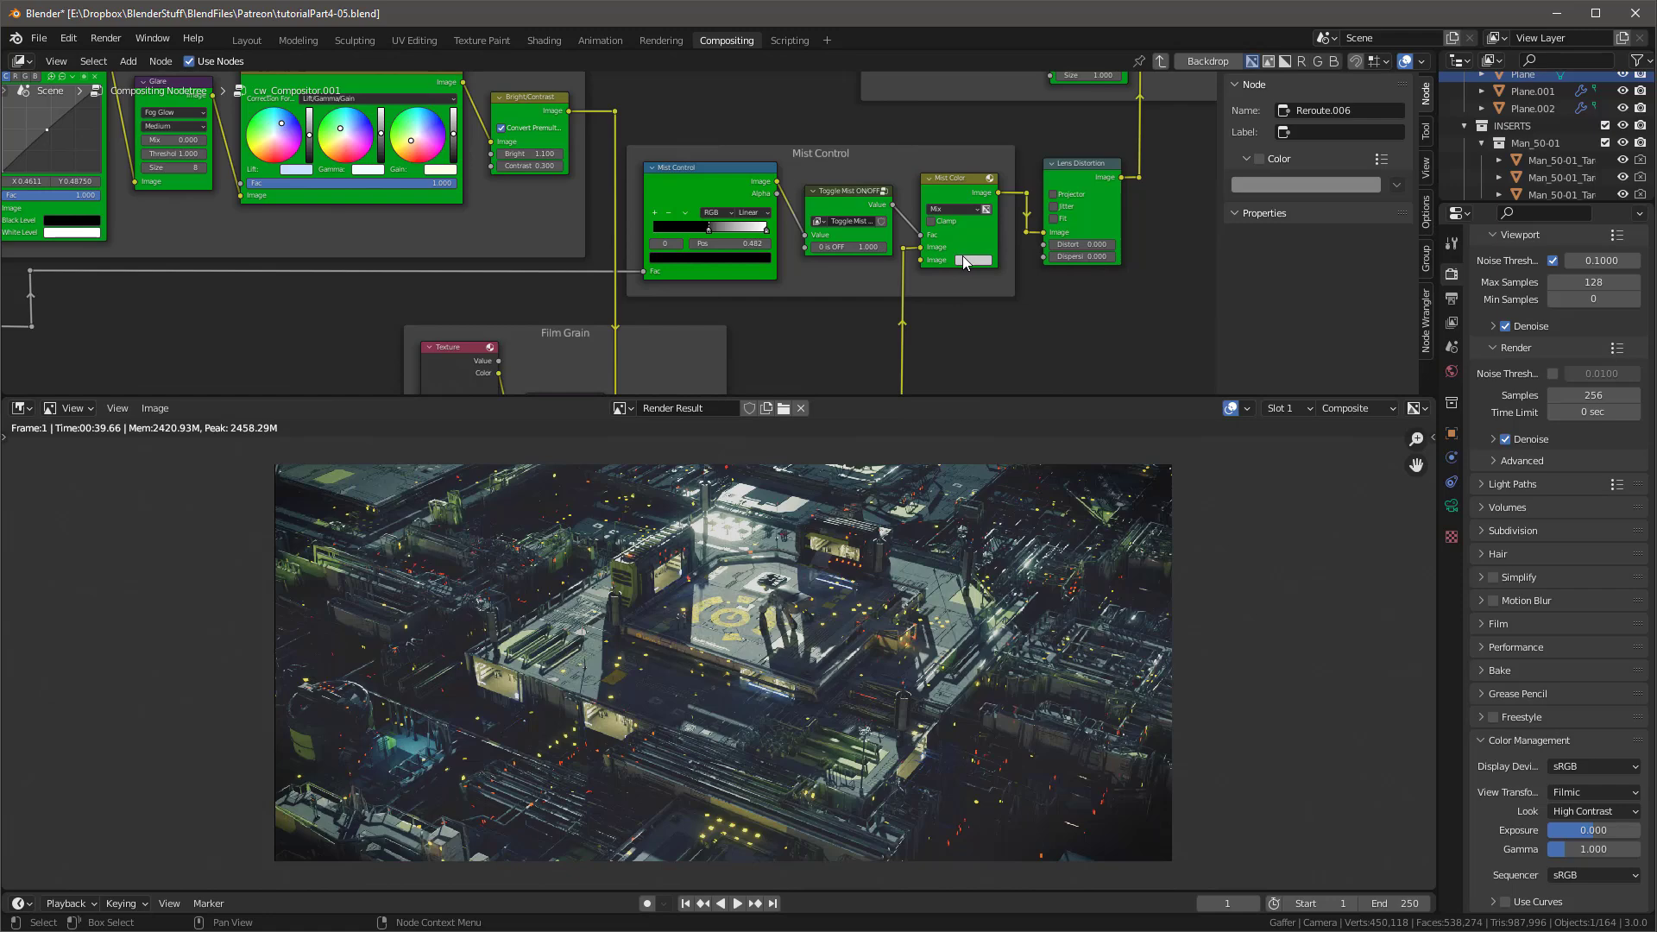
Step: Try a saturated red with V 0.609 on the Mist Color node and return the Mist Control ramp's black stop to 0.000
left_click(972, 260)
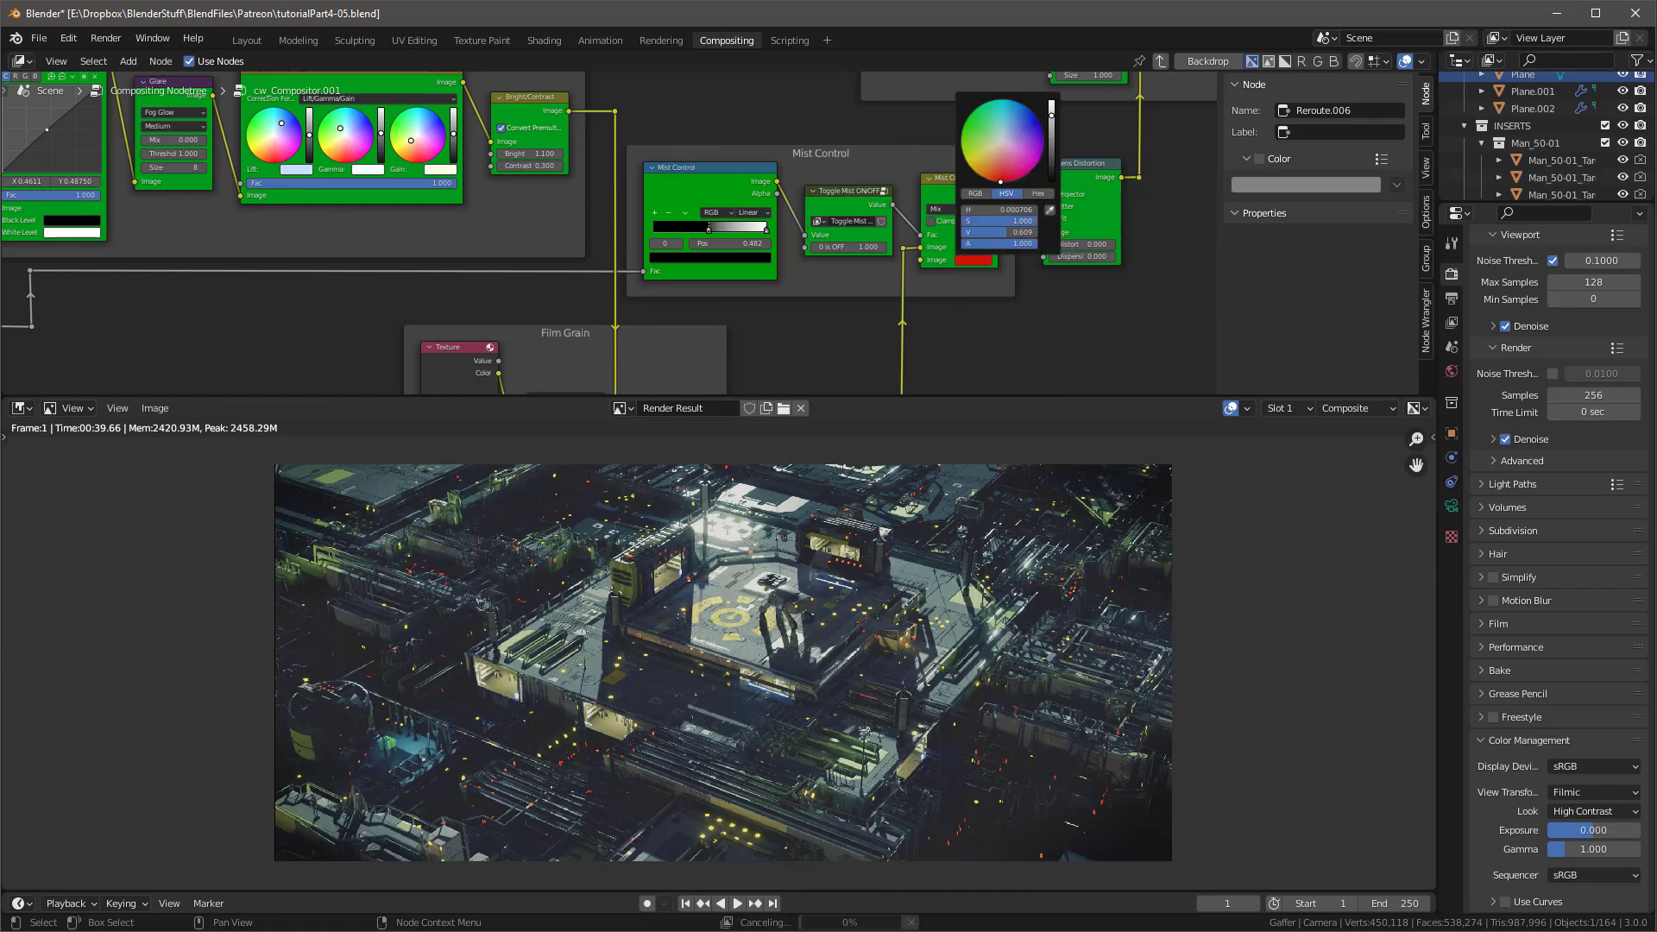
left_click_drag(707, 230, 340, 388)
left_click(766, 230)
scroll(842, 272, "down", 2)
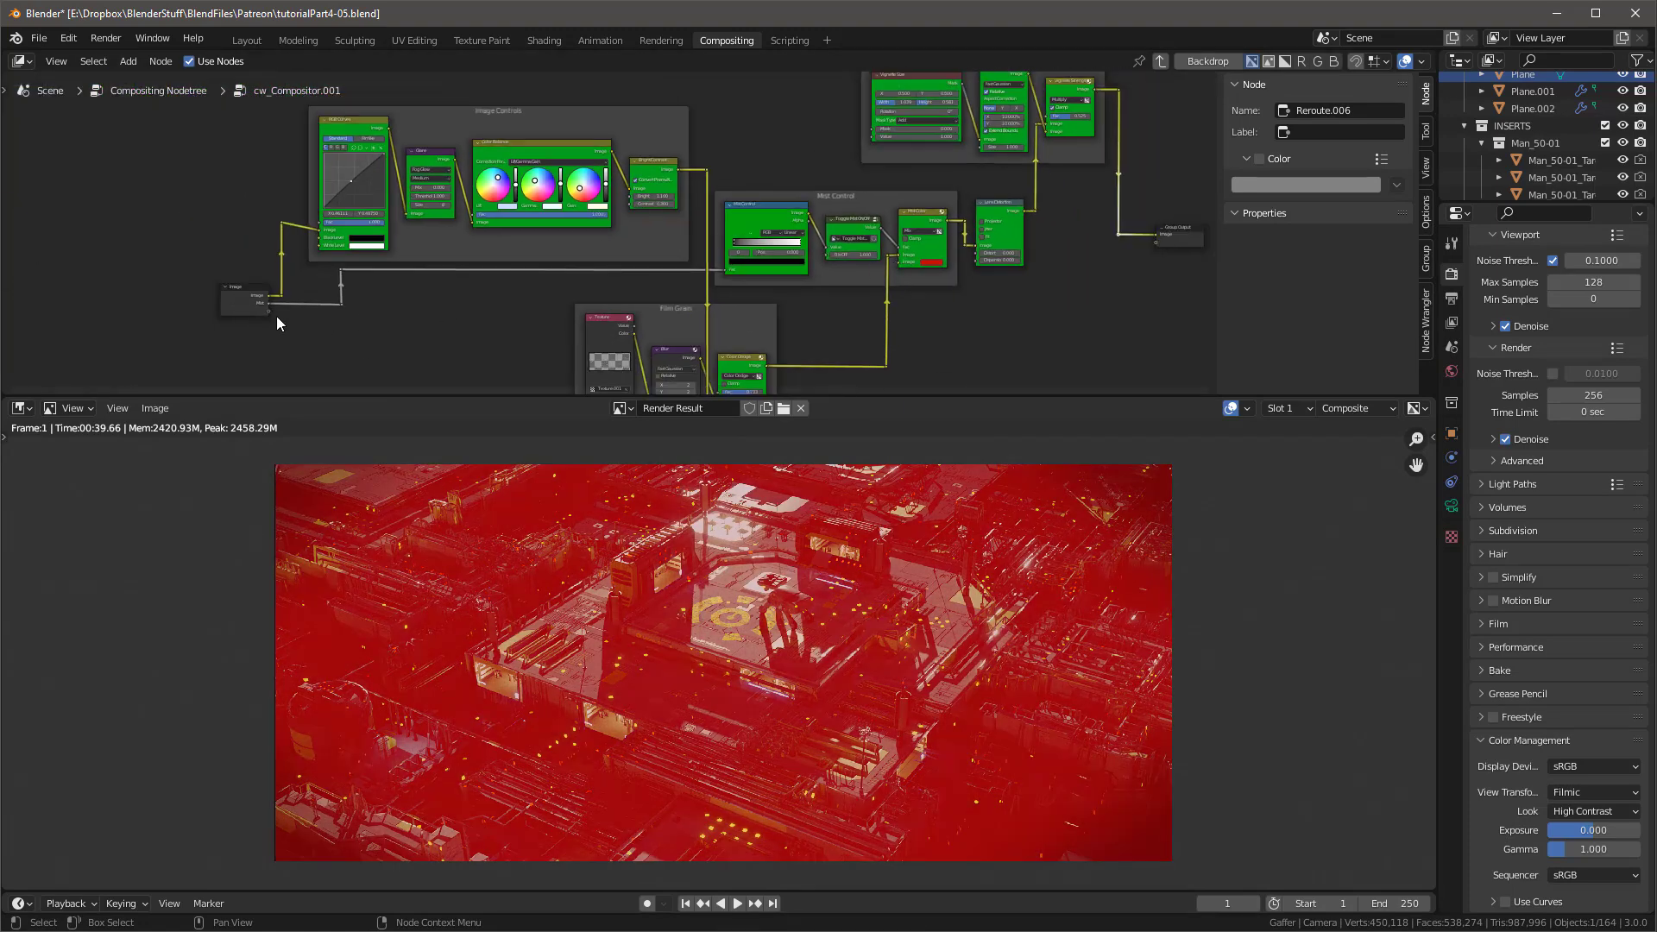
Step: Exit the node group and connect the Render Layers Mist output to the group's Mist input
left_click(244, 298)
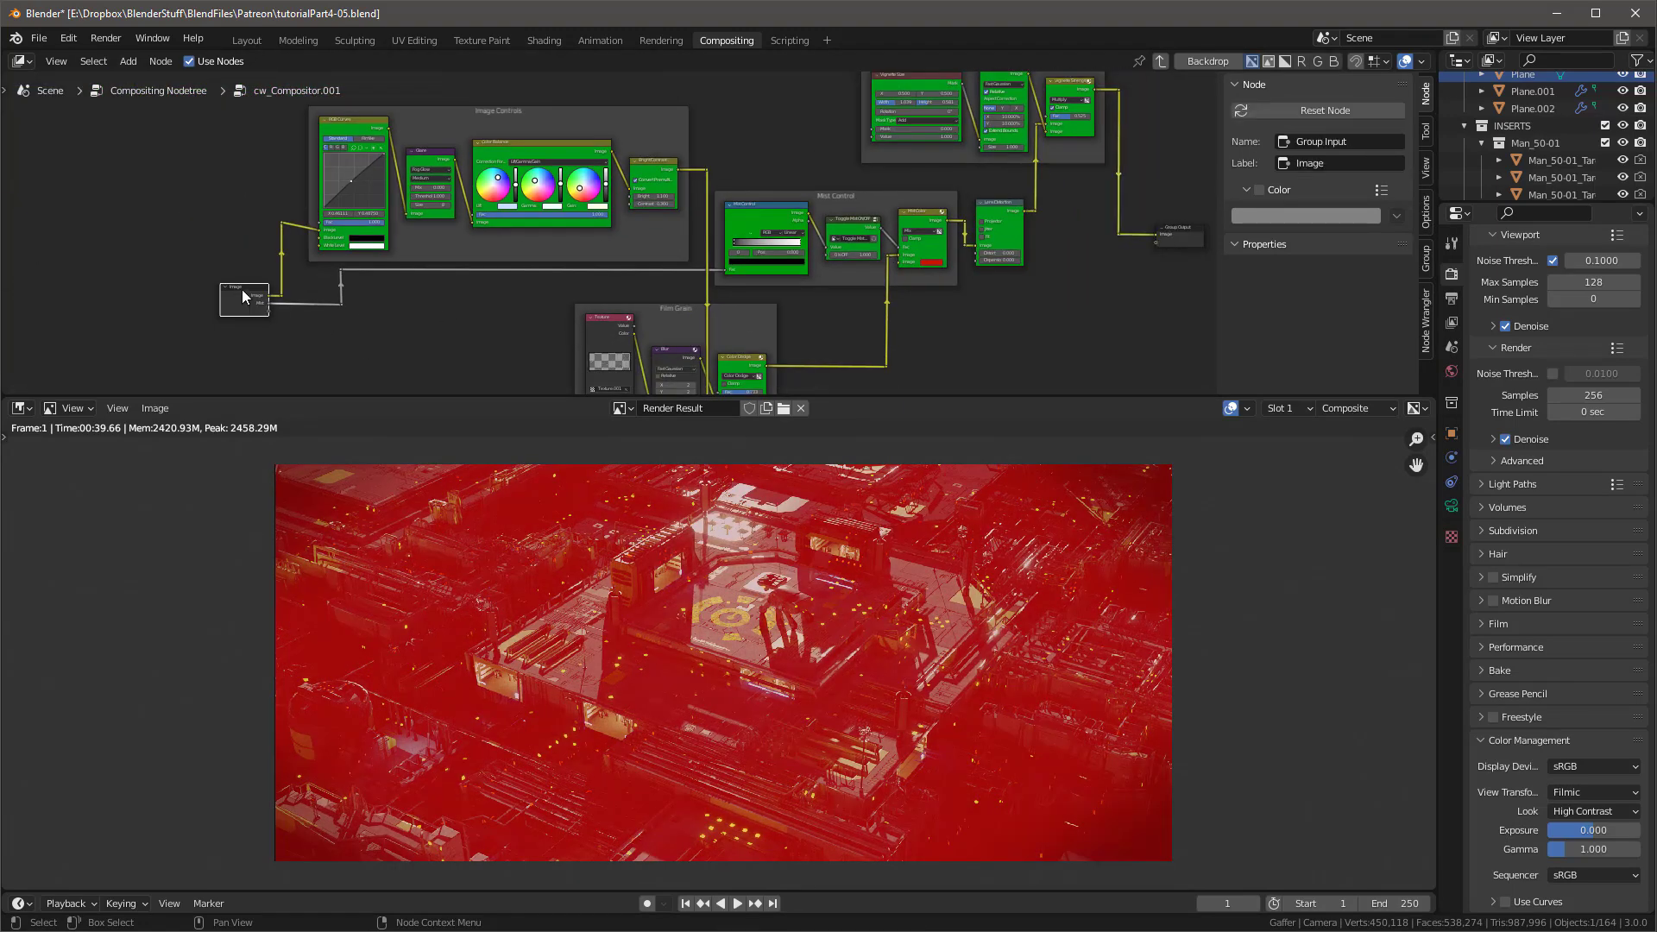
key("Tab")
scroll(506, 202, "up", 4)
scroll(508, 193, "up", 2)
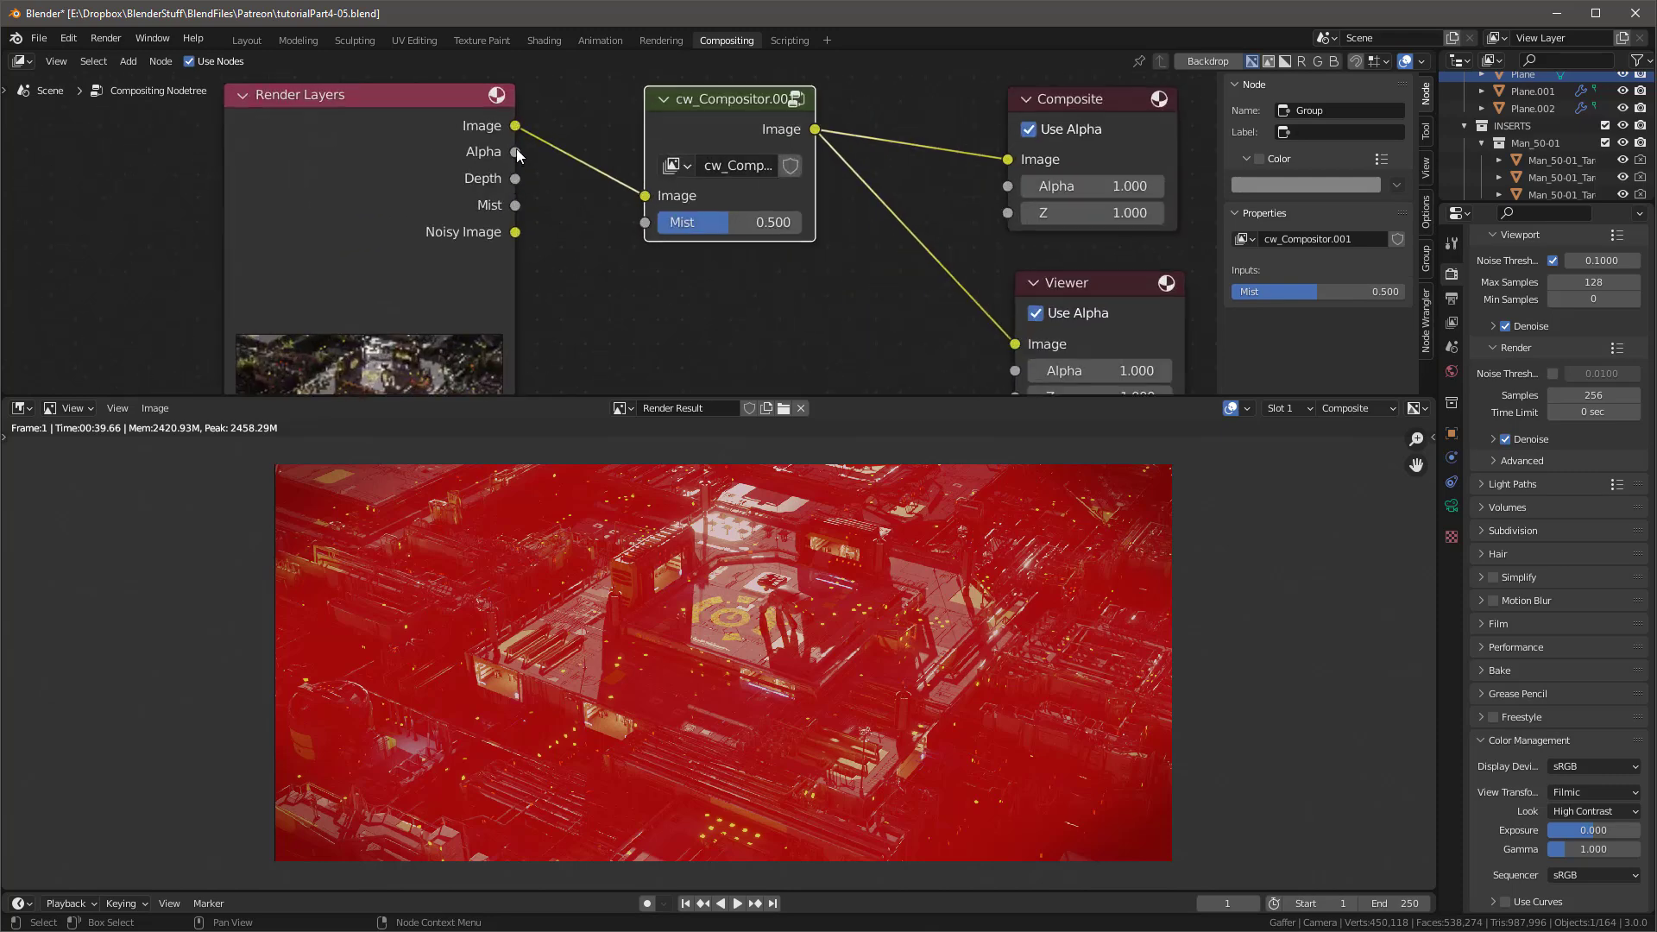
left_click_drag(515, 206, 534, 218)
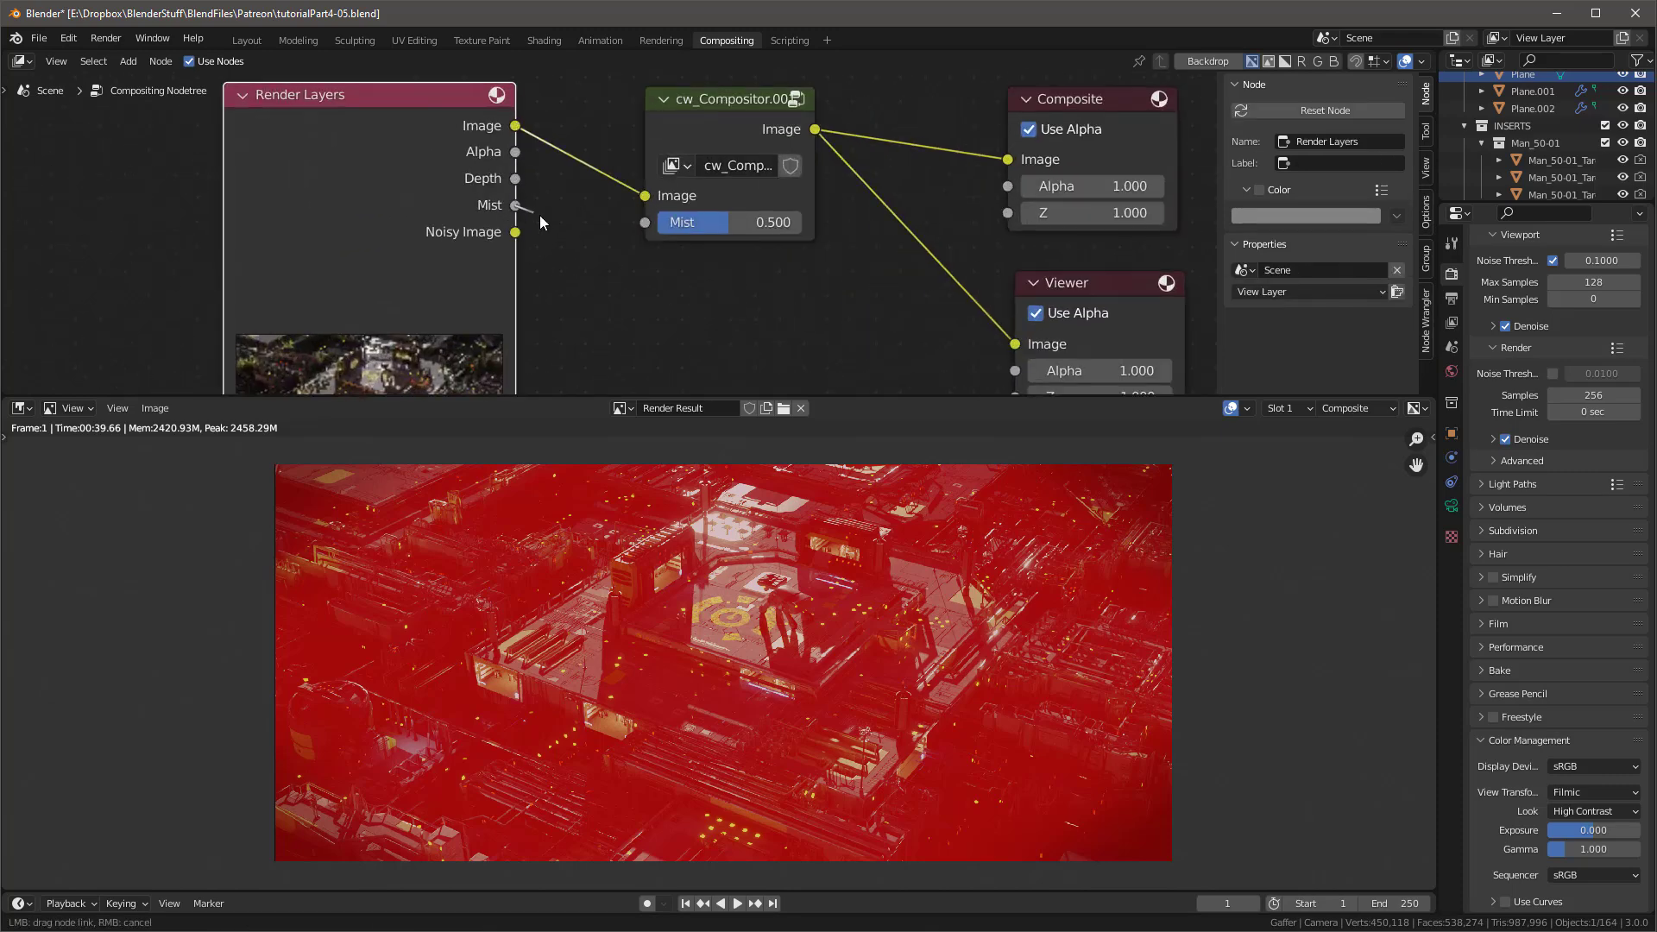
left_click_drag(634, 228, 646, 224)
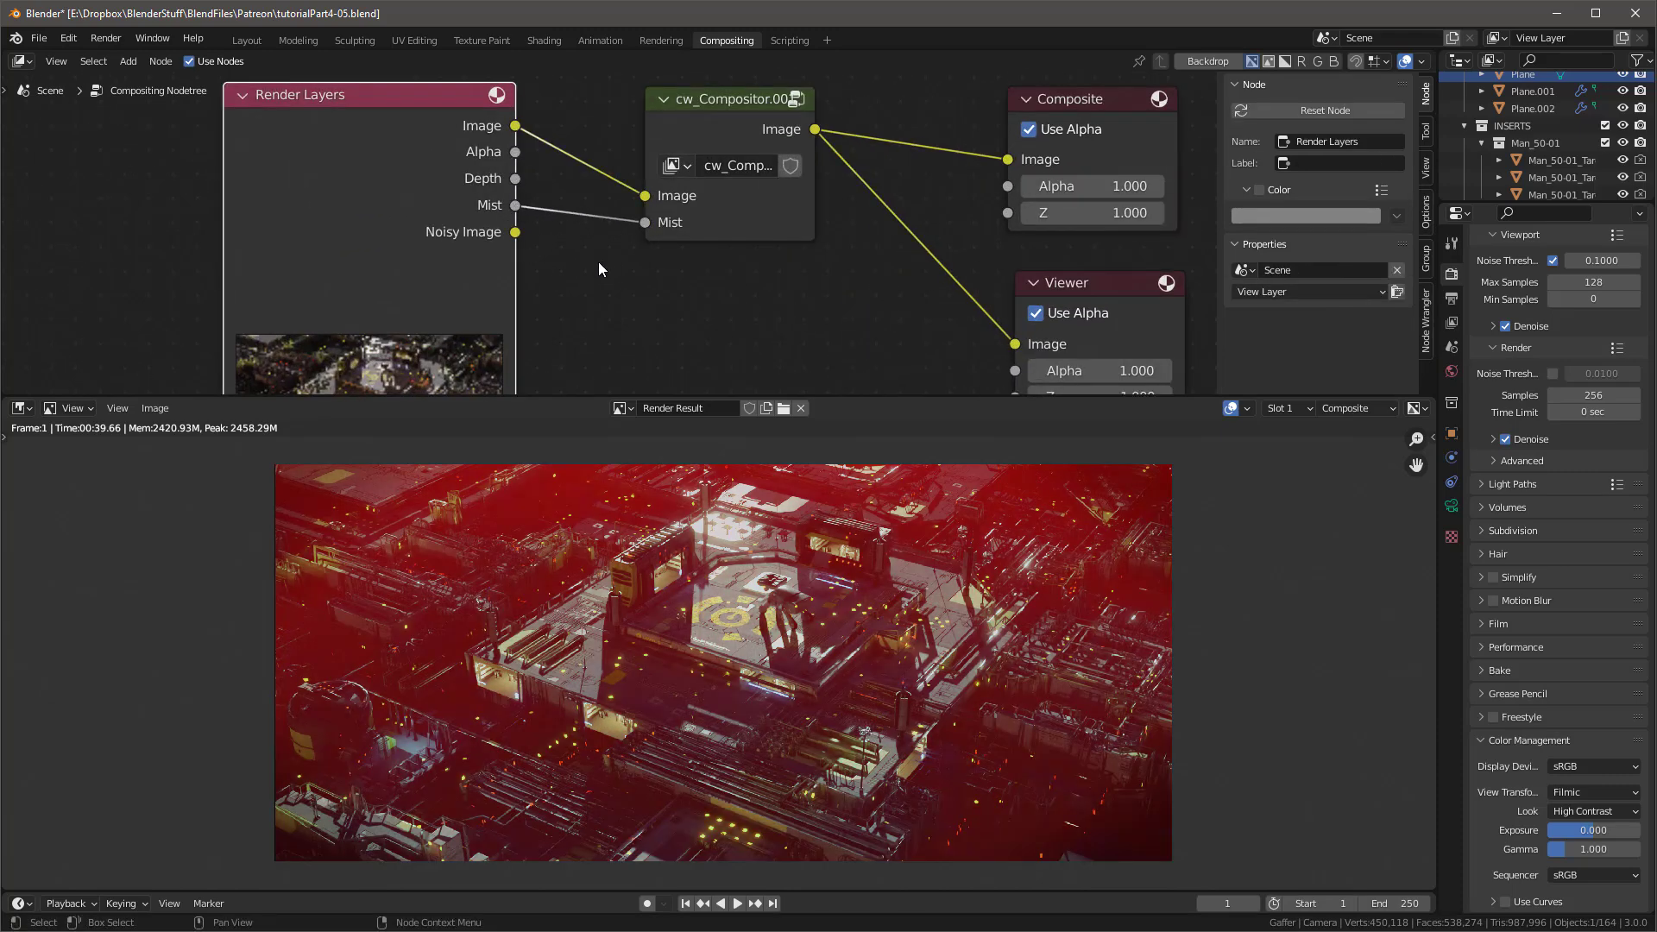
Step: Reopen the cw_Compositor group, try the Mist Control black stop at 0.236, lower it again, and set the white stop to 0.868
left_click(749, 102)
key("Tab")
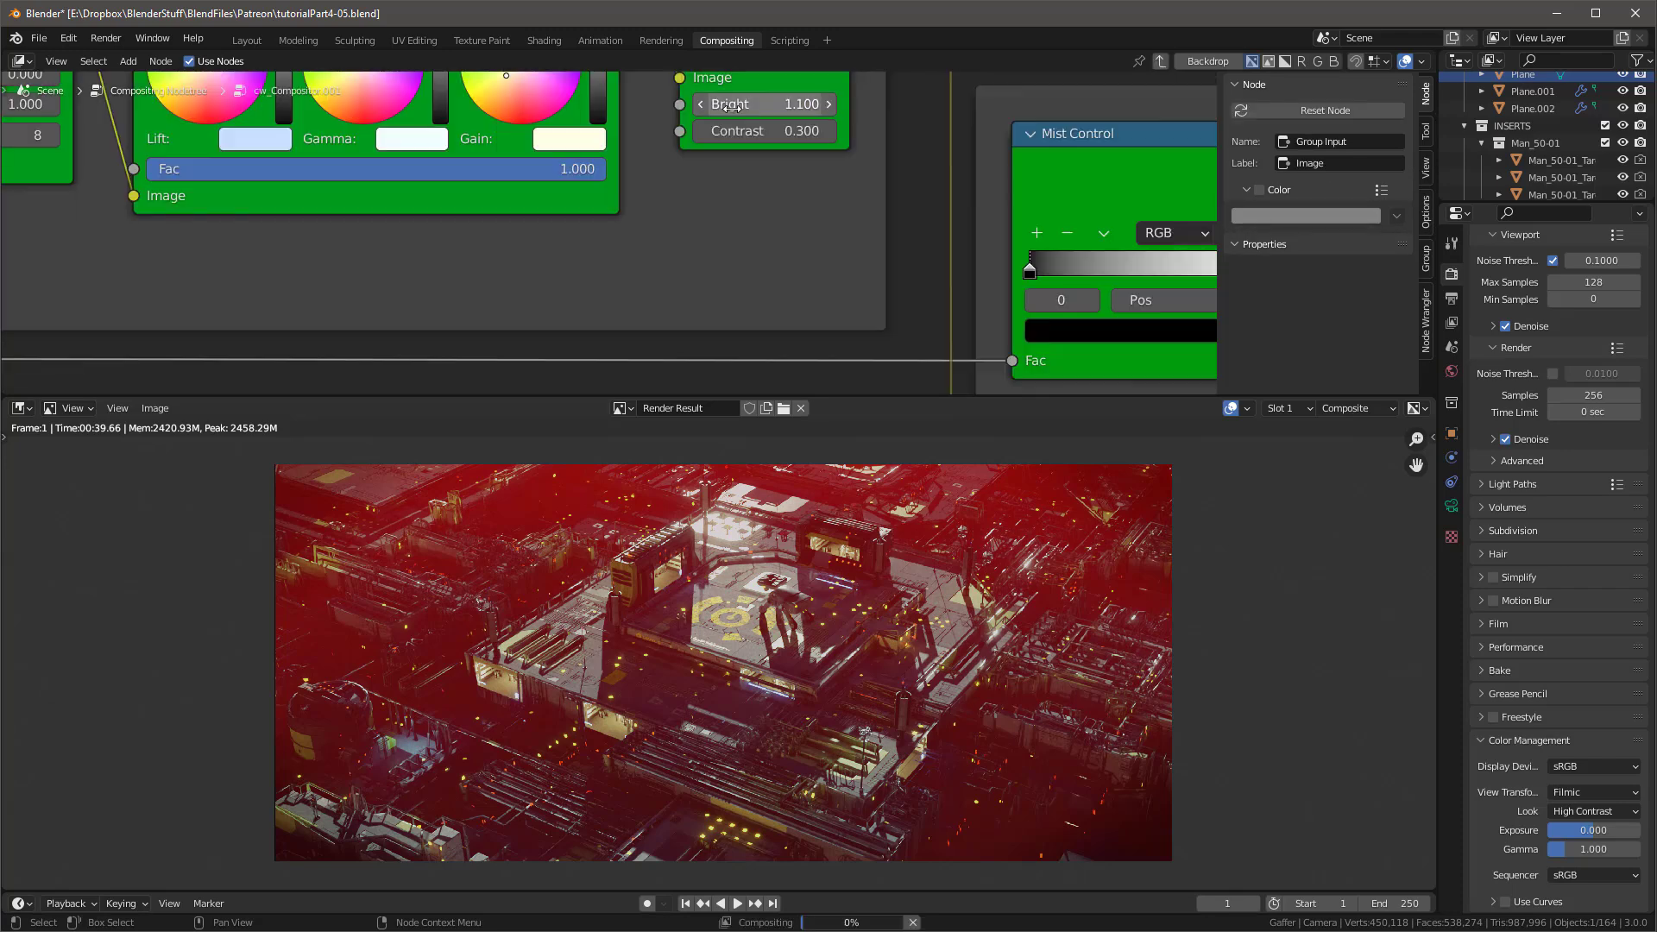
scroll(736, 161, "down", 9)
scroll(1188, 189, "up", 10)
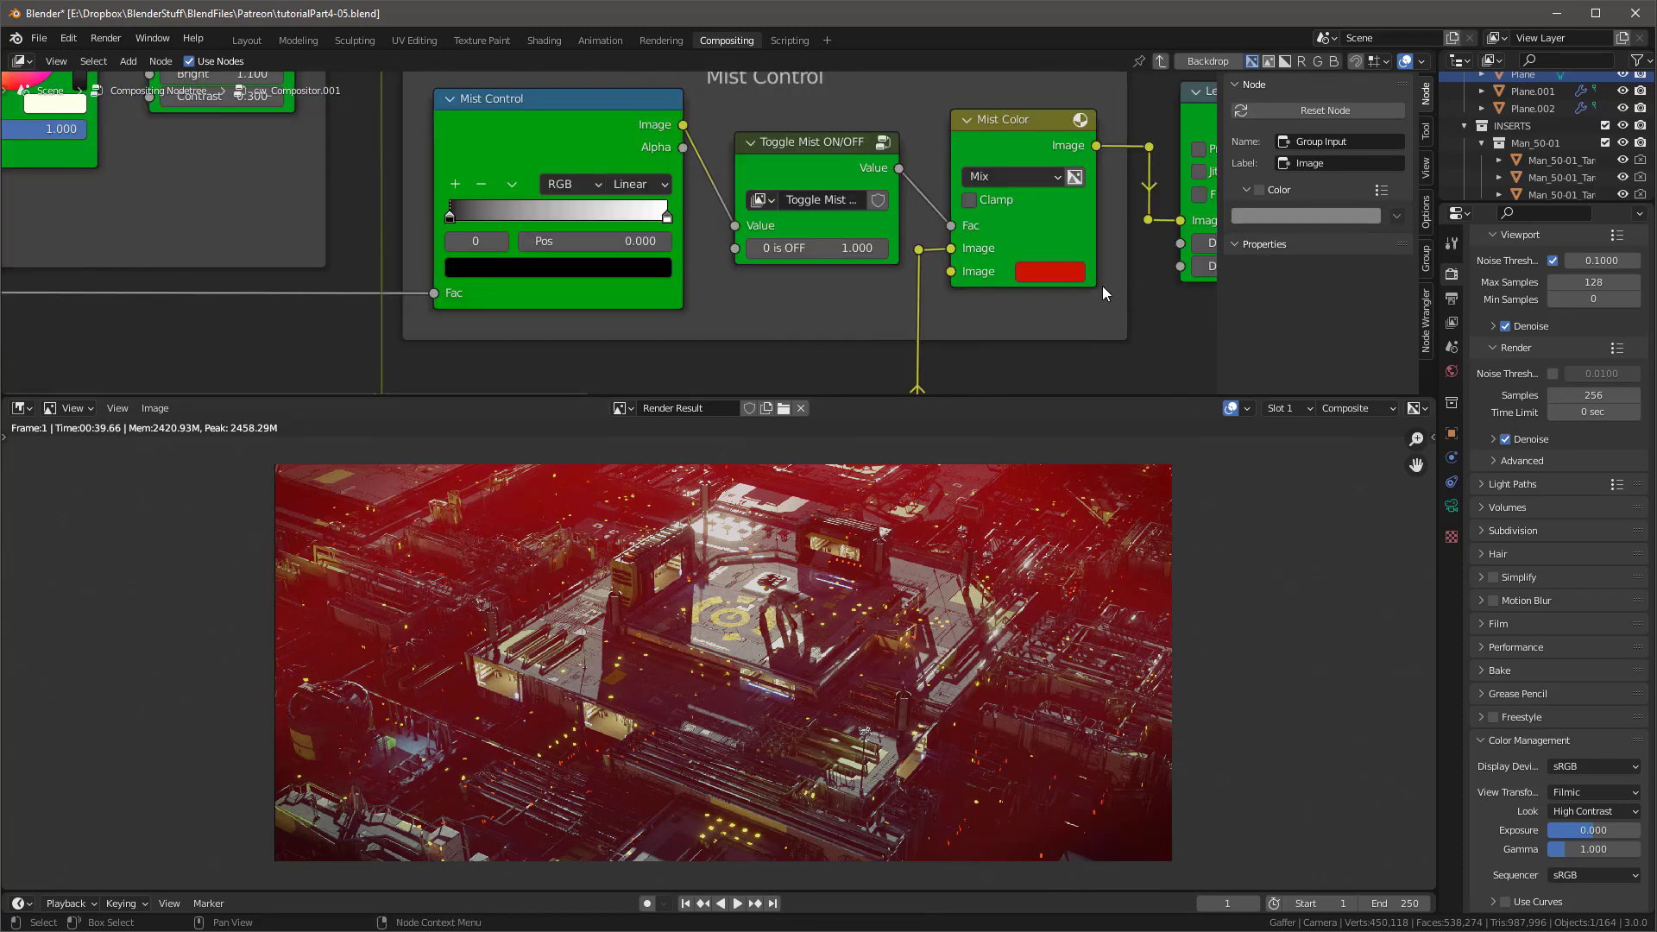
left_click_drag(452, 216, 505, 215)
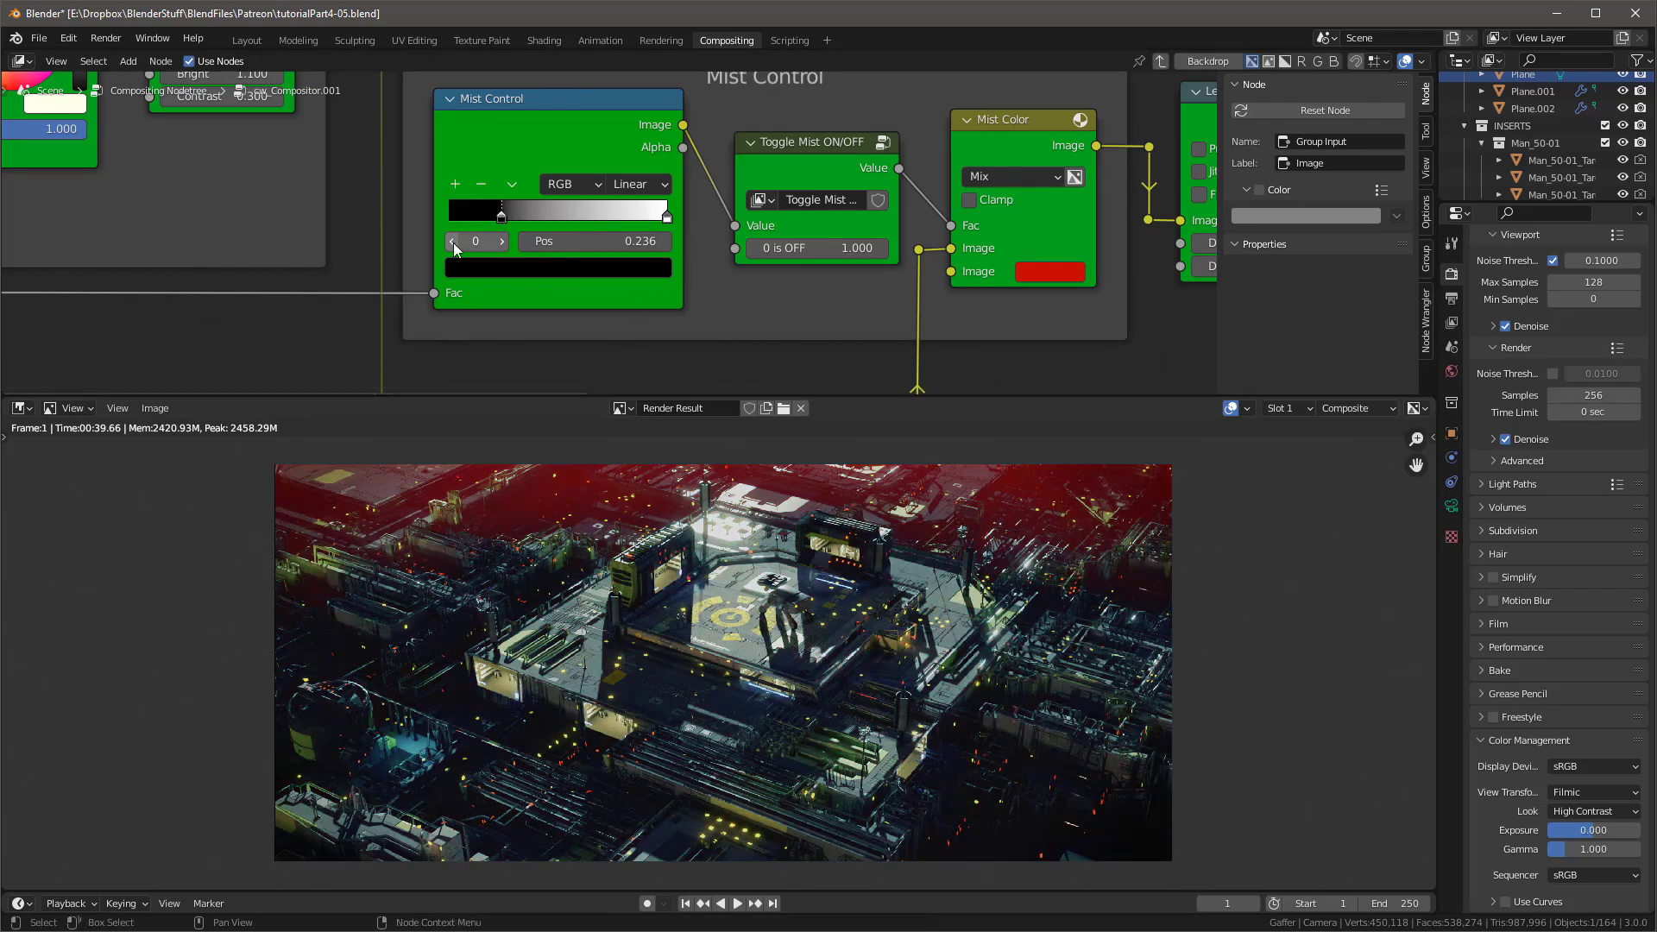
mouse_move(500, 219)
left_mouse_down()
mouse_move(530, 231)
mouse_move(487, 238)
left_mouse_up()
left_click_drag(679, 230, 652, 239)
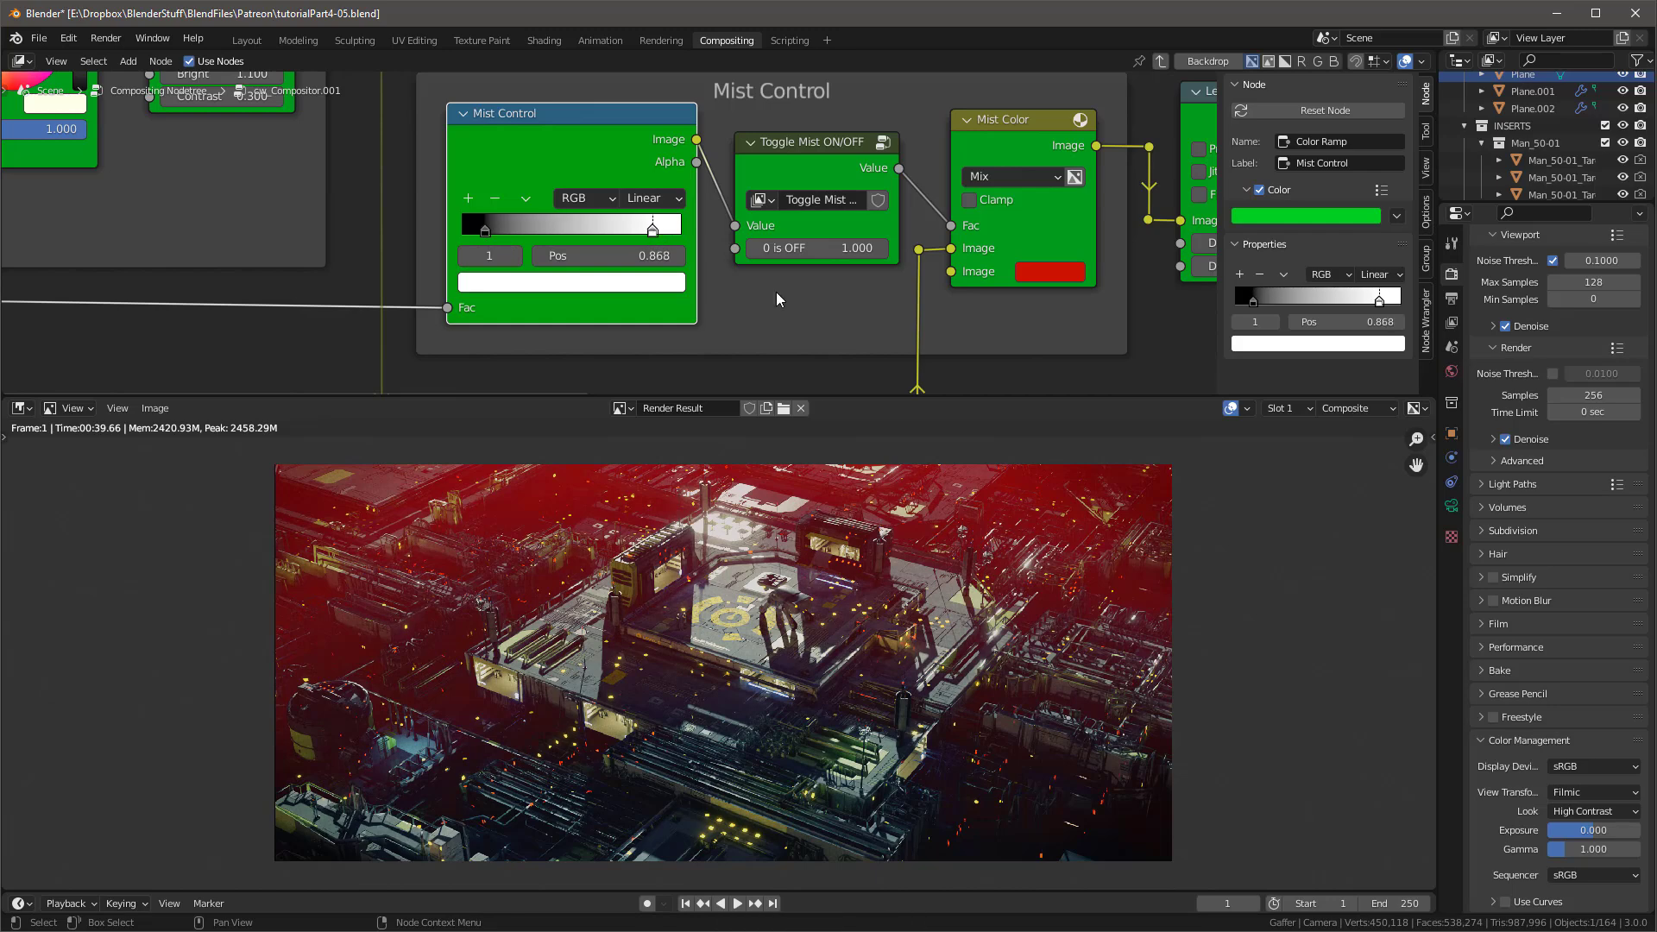
Step: Preview the raw mist pass by connecting its reroute directly to the Group Output
scroll(775, 292, "down", 5)
scroll(797, 278, "up", 5)
left_click_drag(817, 270, 898, 272)
scroll(902, 264, "down", 5)
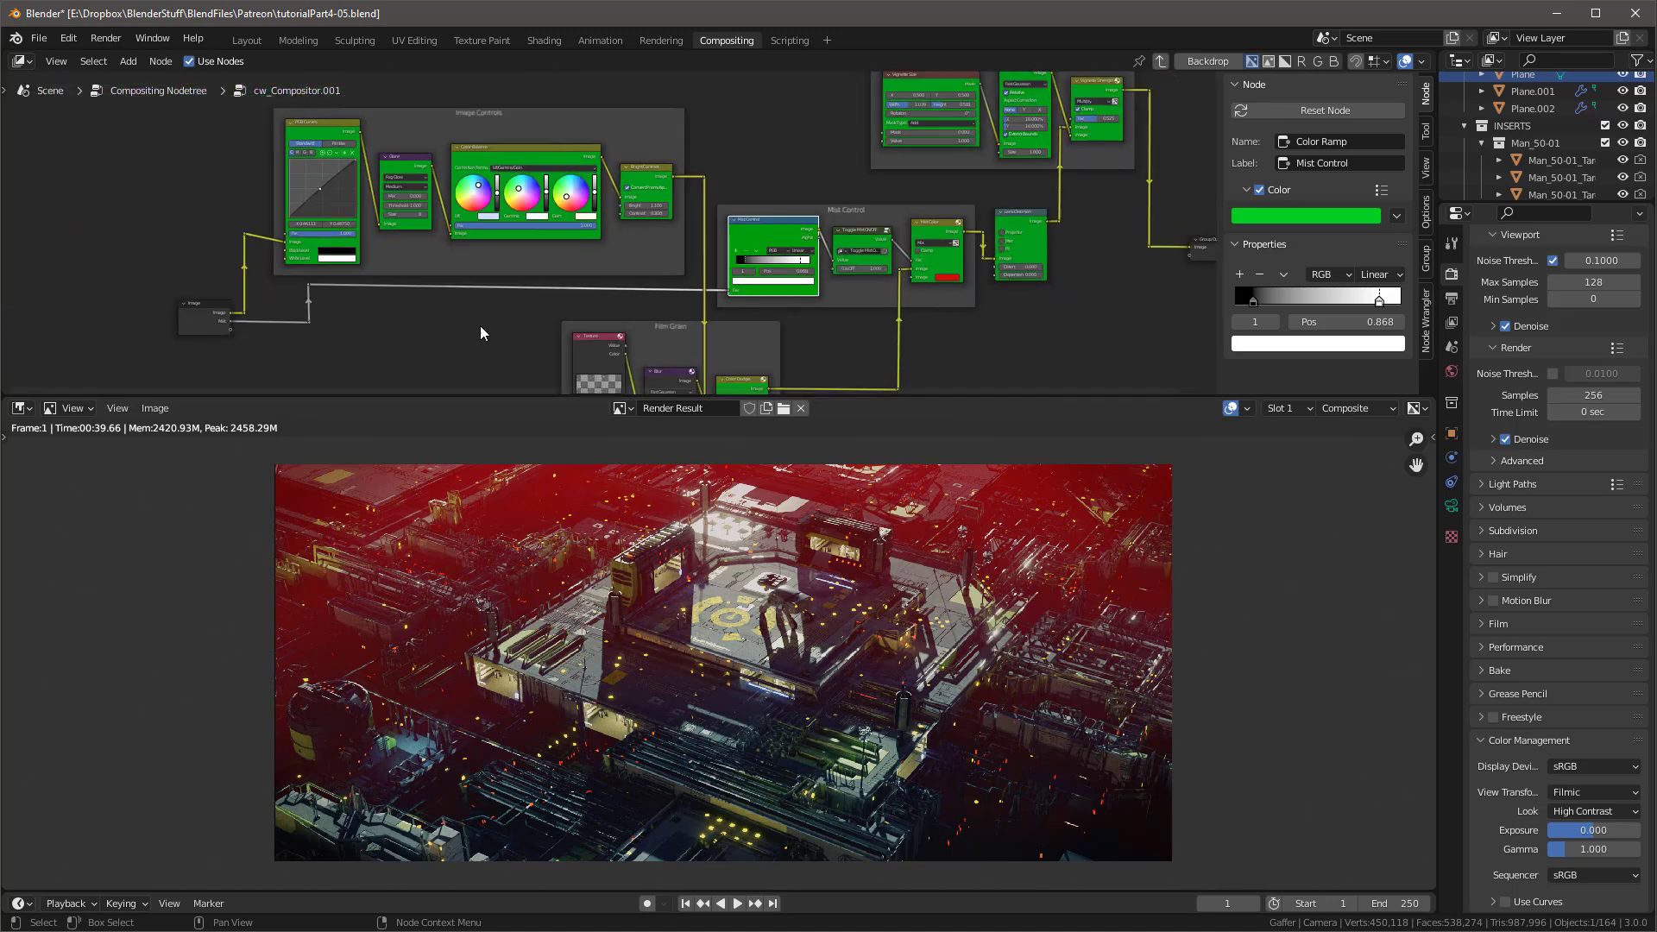
scroll(340, 342, "up", 2)
scroll(341, 338, "down", 3)
left_click_drag(312, 325, 1033, 261)
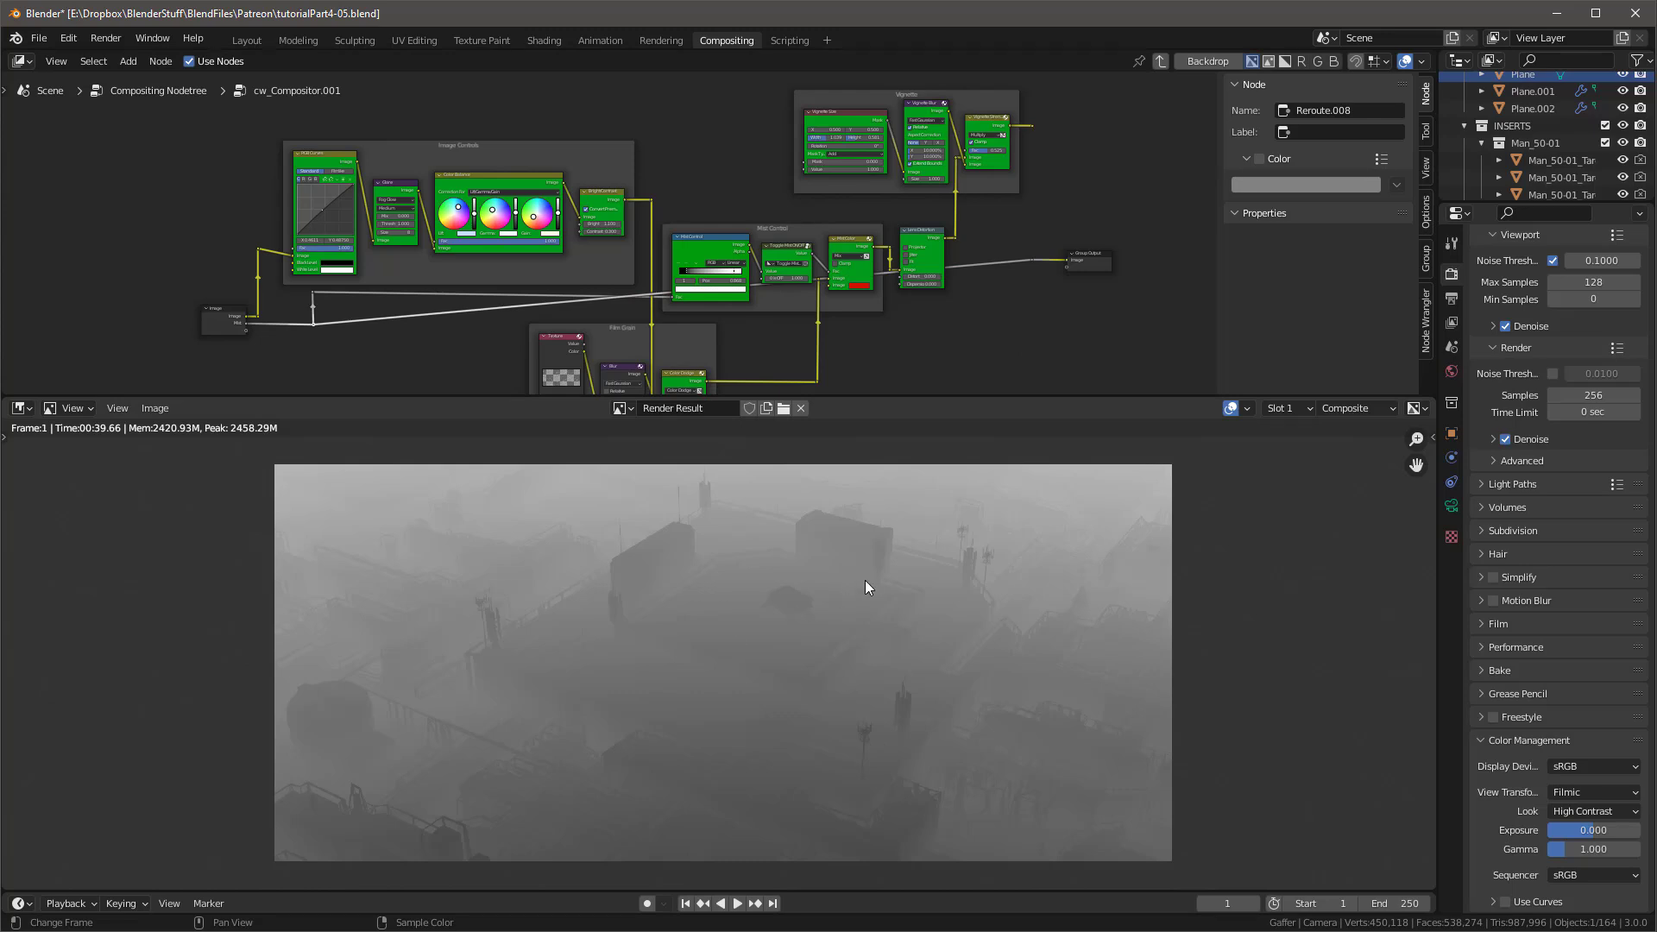
Step: Preview the Mist Control ramp's image through the Group Output and adjust the ramp's stops, with the white stop at 0.886
scroll(786, 287, "up", 4)
left_click(723, 250)
left_click_drag(723, 250, 1141, 267)
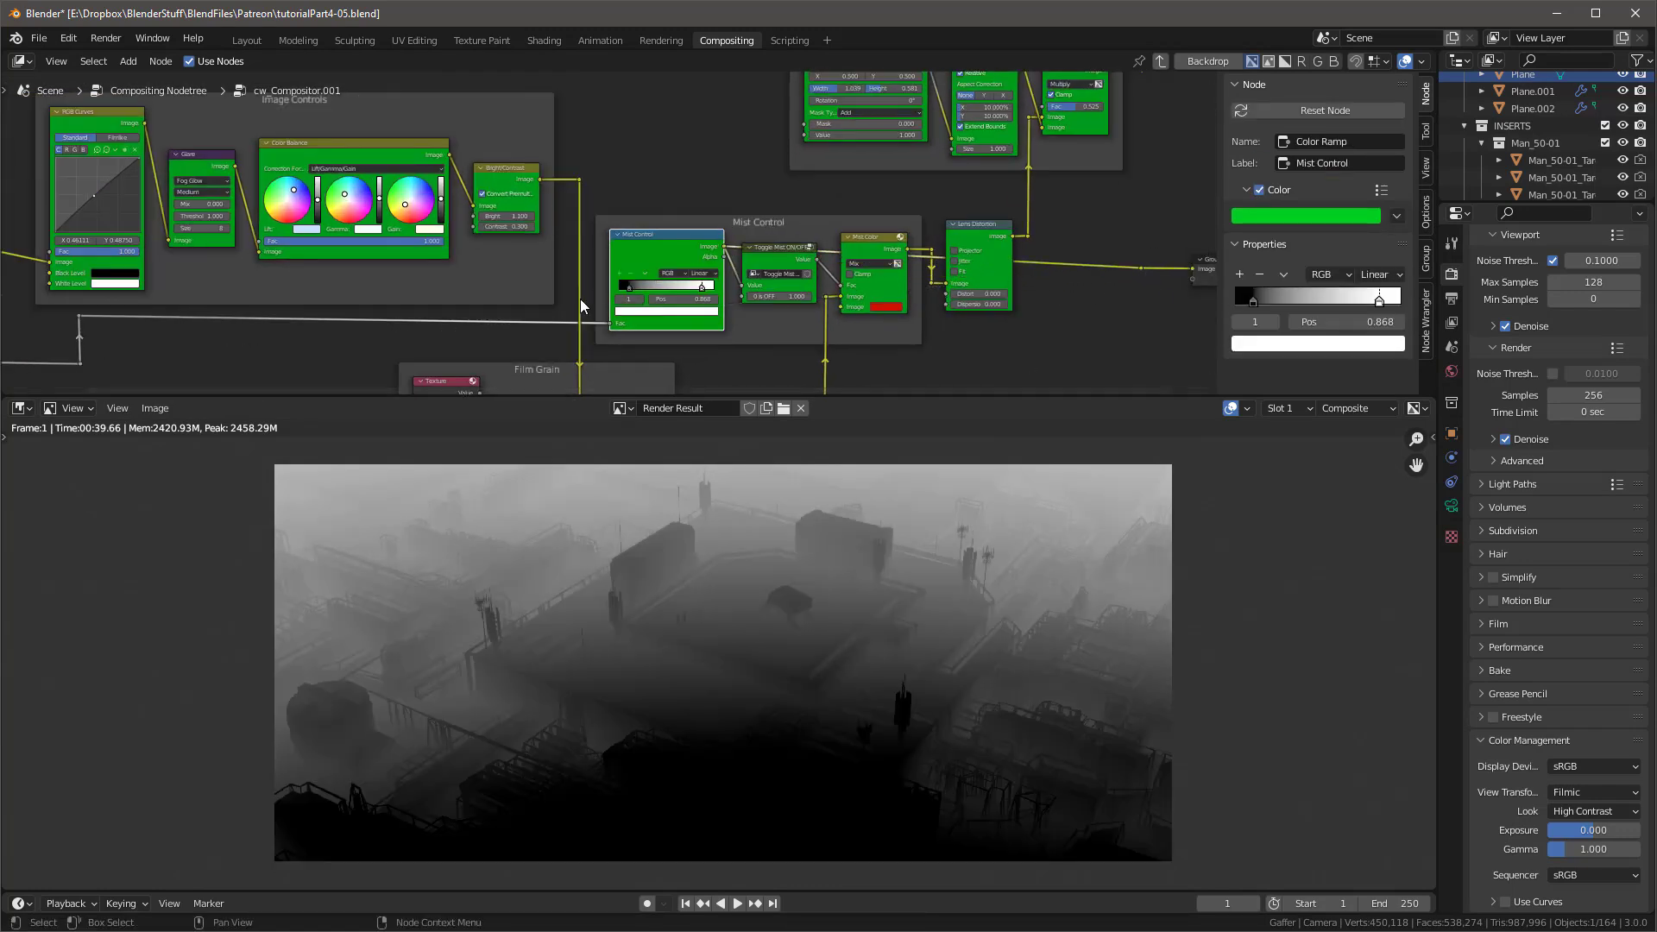
mouse_move(628, 288)
left_mouse_down()
mouse_move(703, 289)
mouse_move(628, 292)
left_mouse_up()
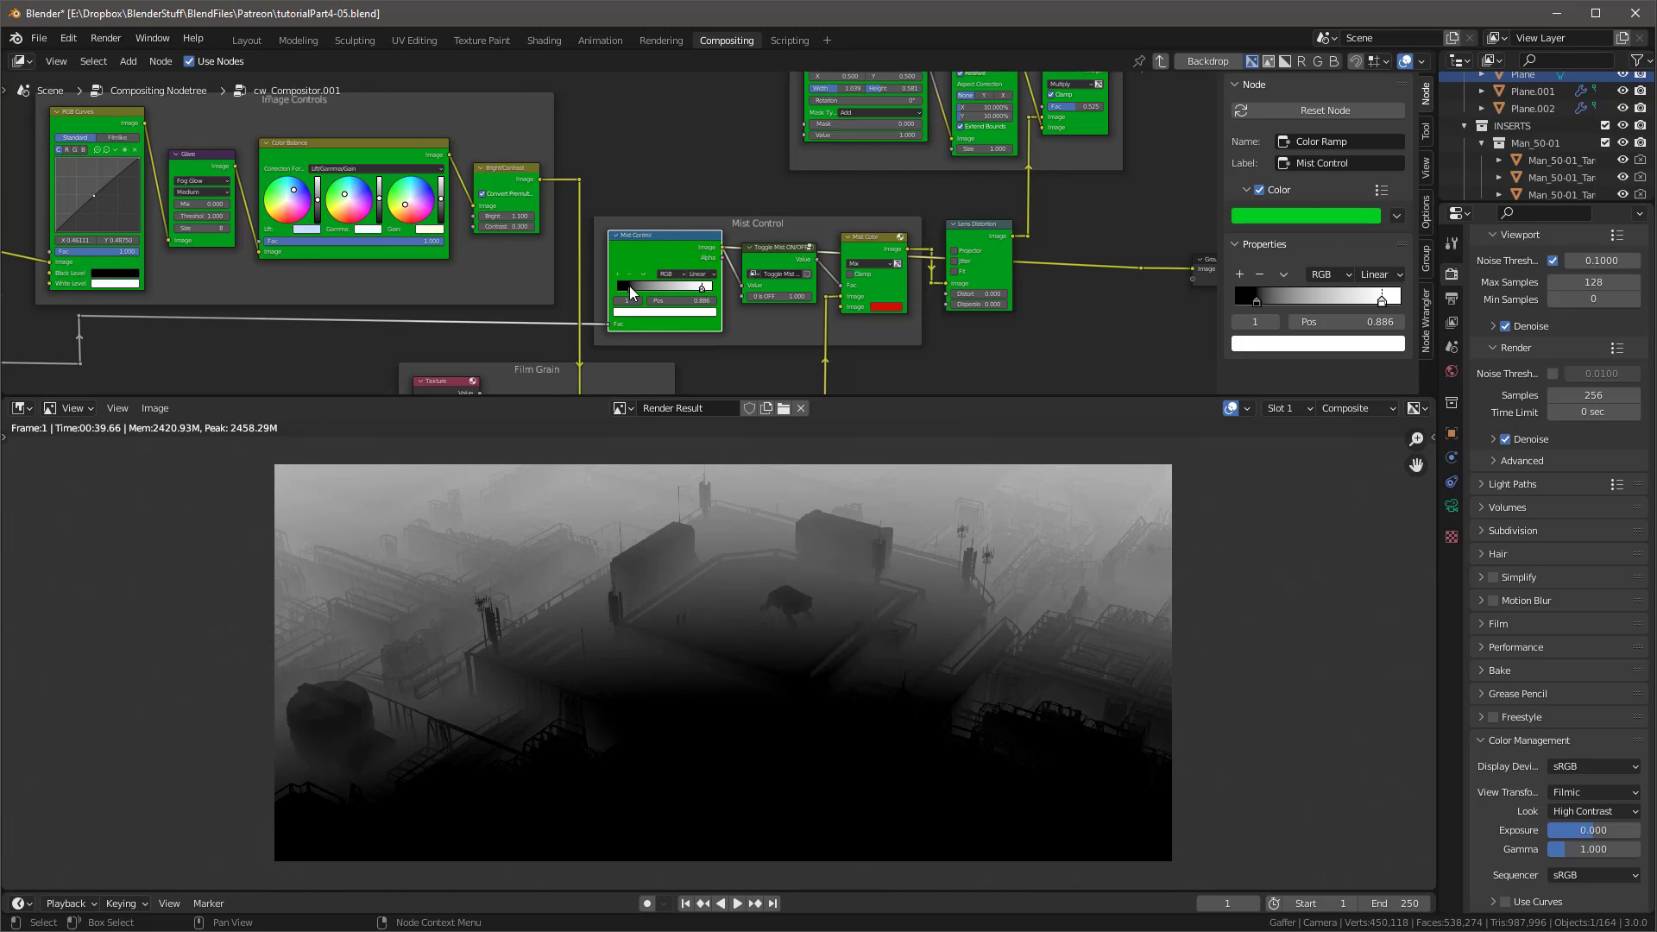
Step: Reconnect the vignette result to the Group Output and change the Mist Color node's color to blue
scroll(967, 259, "down", 3)
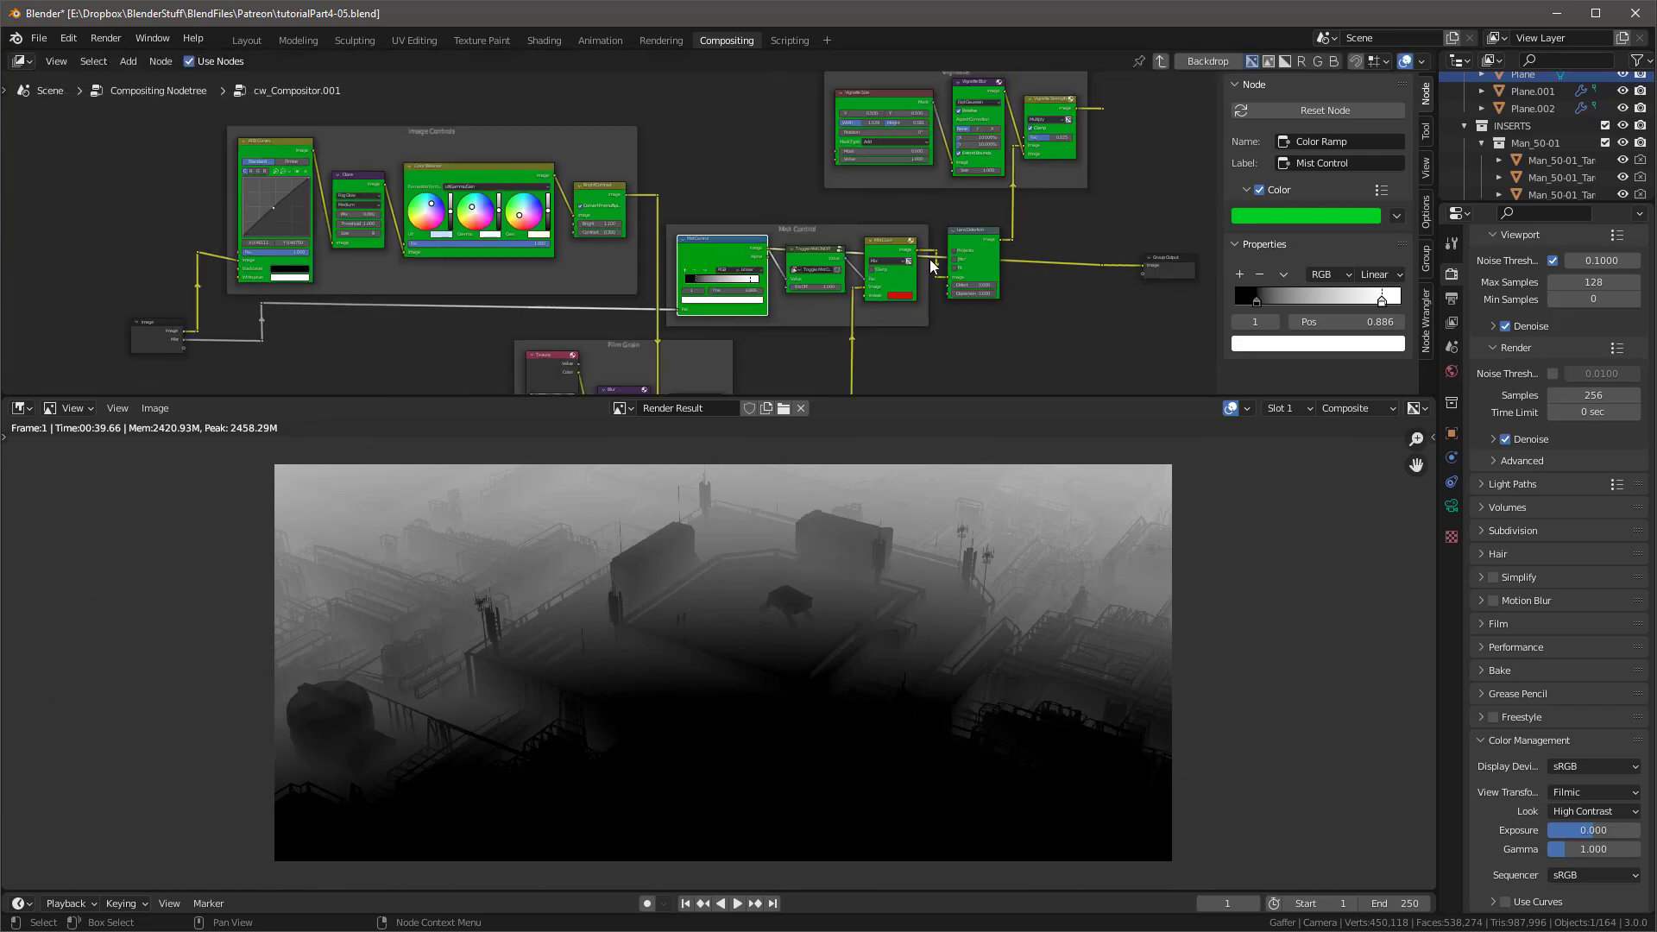
left_click_drag(1075, 129, 1078, 263)
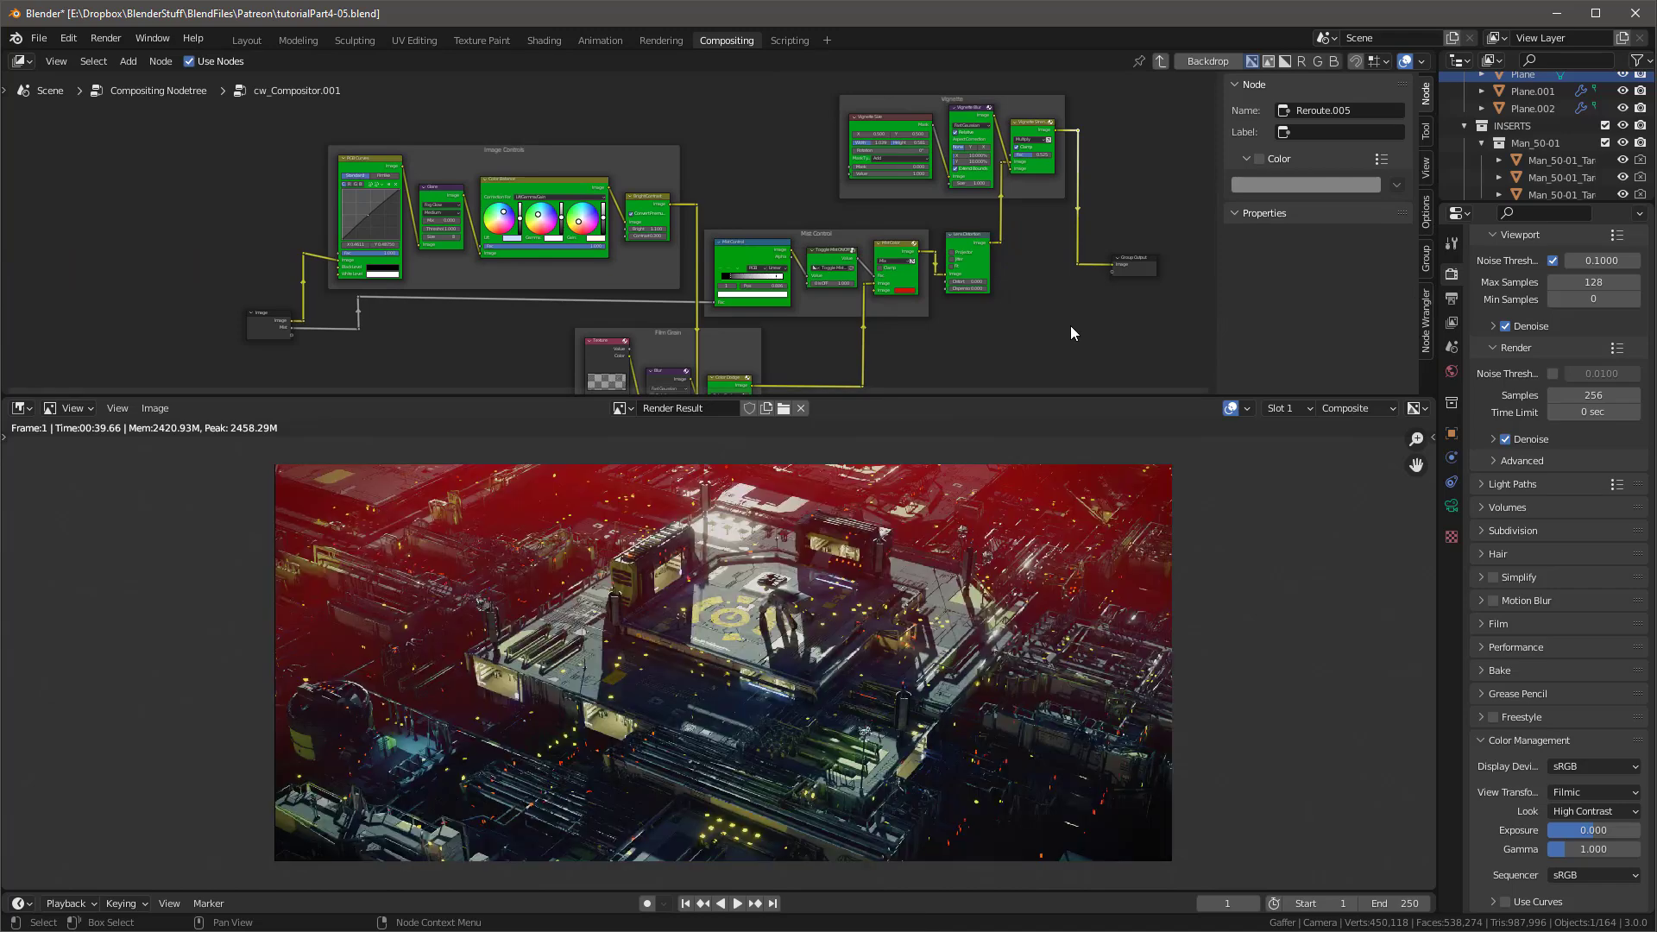
scroll(867, 286, "up", 2)
scroll(846, 292, "up", 1)
left_click(873, 274)
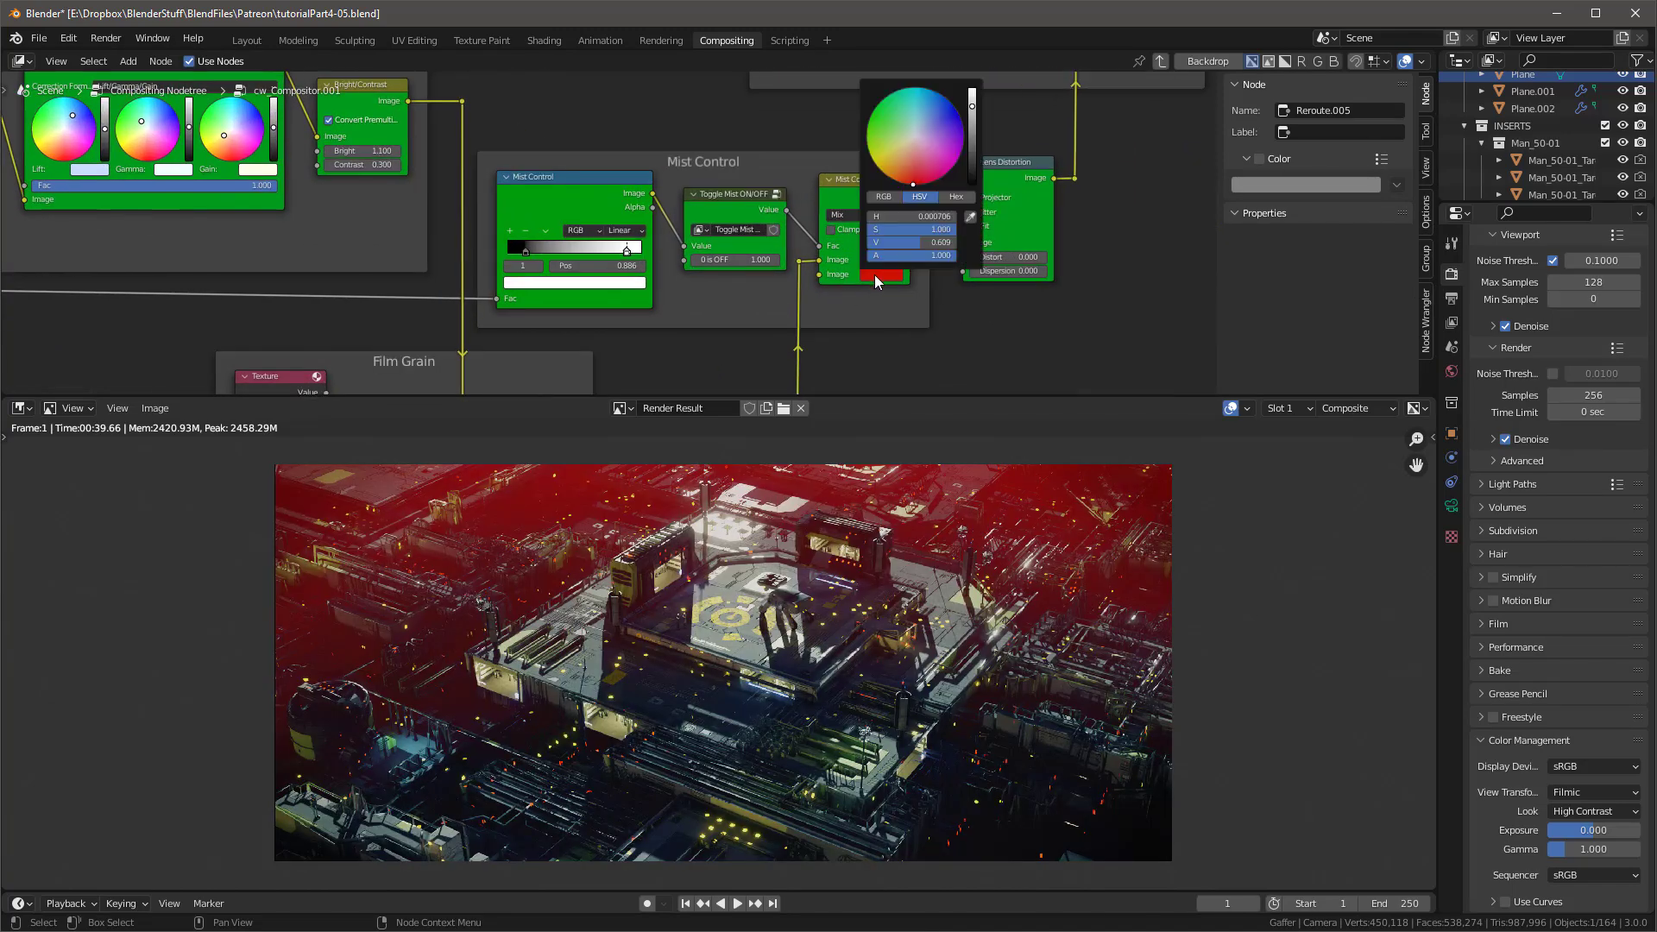
left_click(939, 99)
left_click_drag(938, 99, 928, 89)
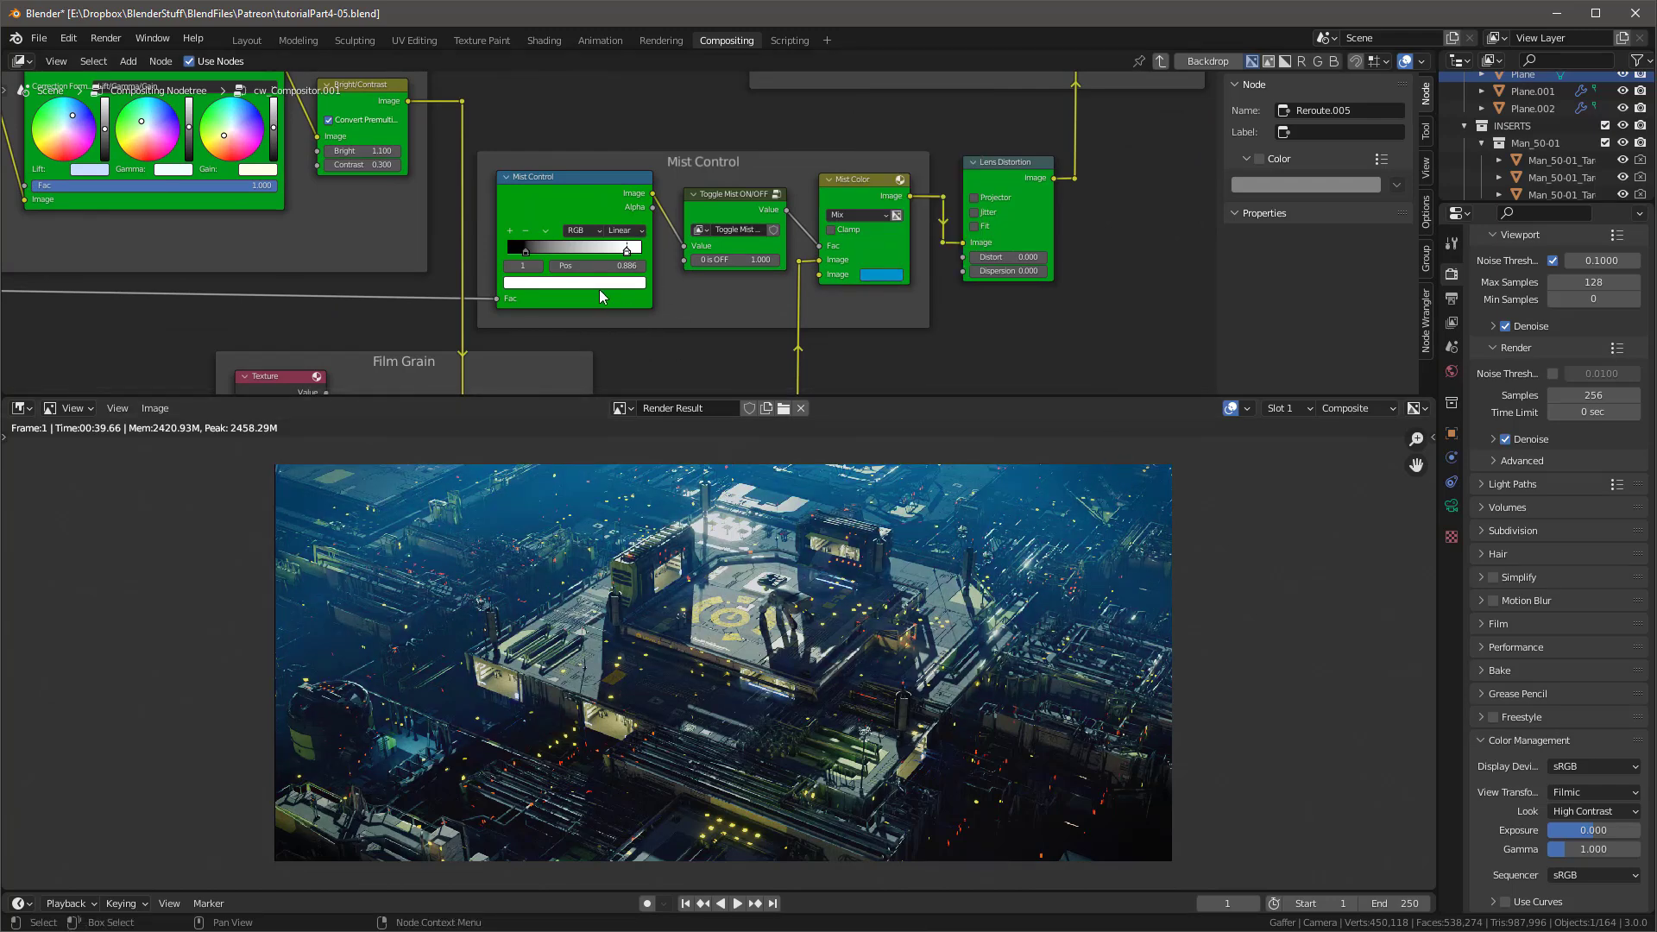
Step: Set the Mist Control ramp's black stop to 0.095 to spread the blue mist further into the scene
left_click_drag(526, 252, 495, 267)
scroll(544, 235, "up", 3)
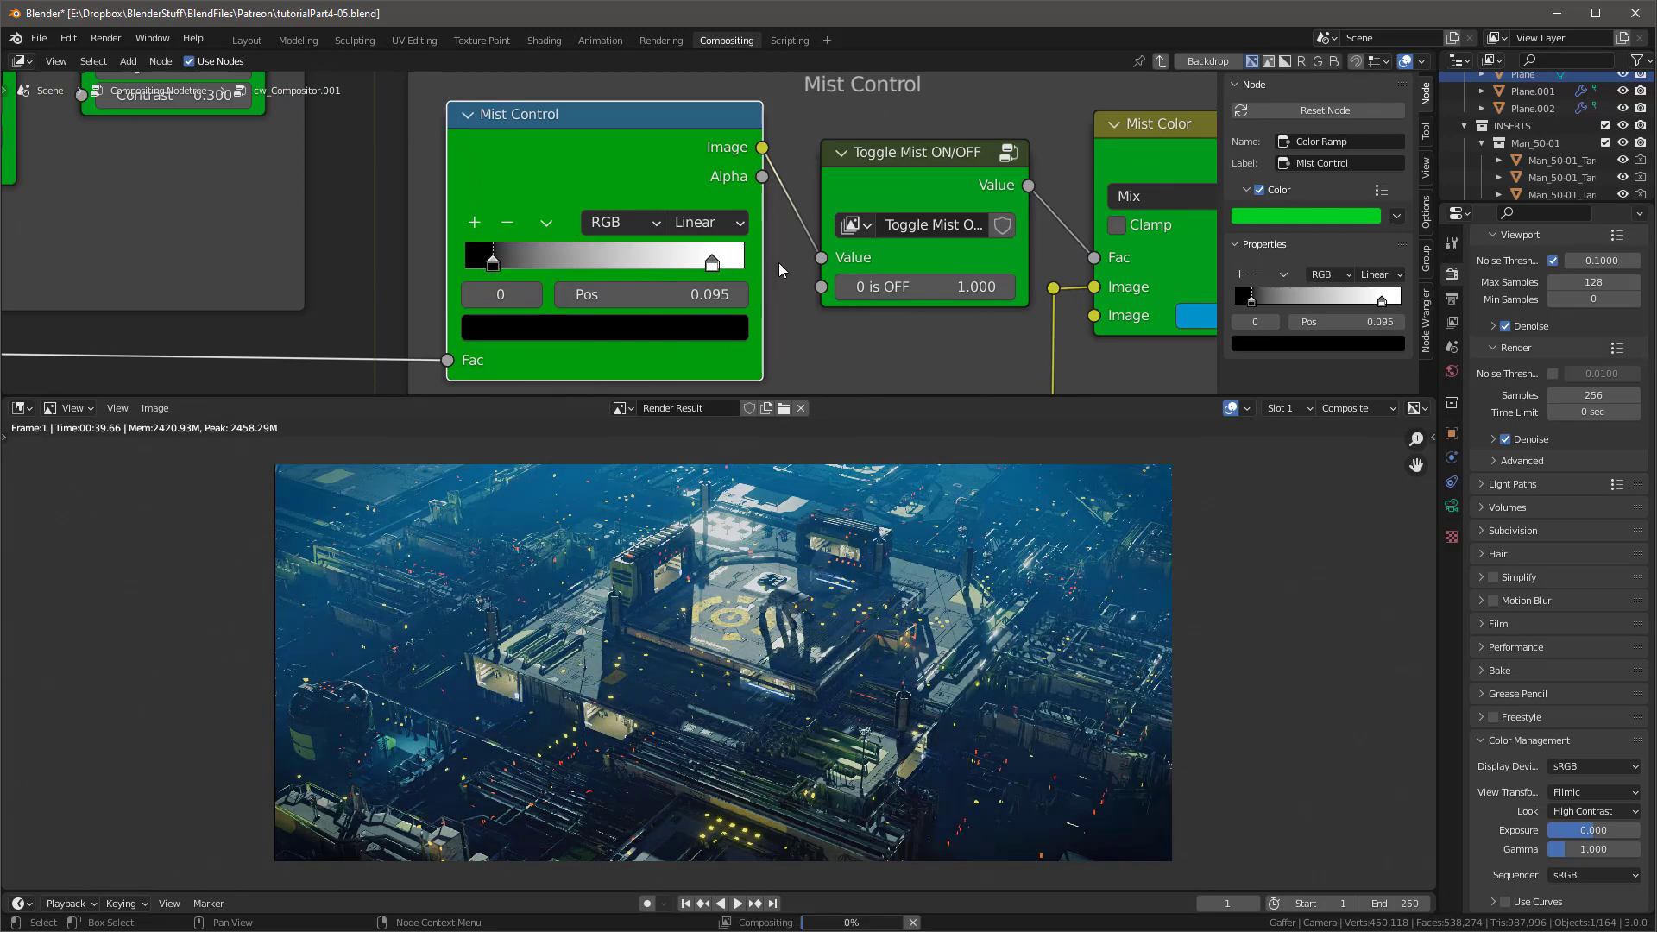
scroll(897, 315, "down", 3)
Step: Shift the RGB Curves midpoint to X 0.50556, Y 0.45625, and set the Bright/Contrast node's Contrast to 2.530
scroll(552, 220, "up", 2)
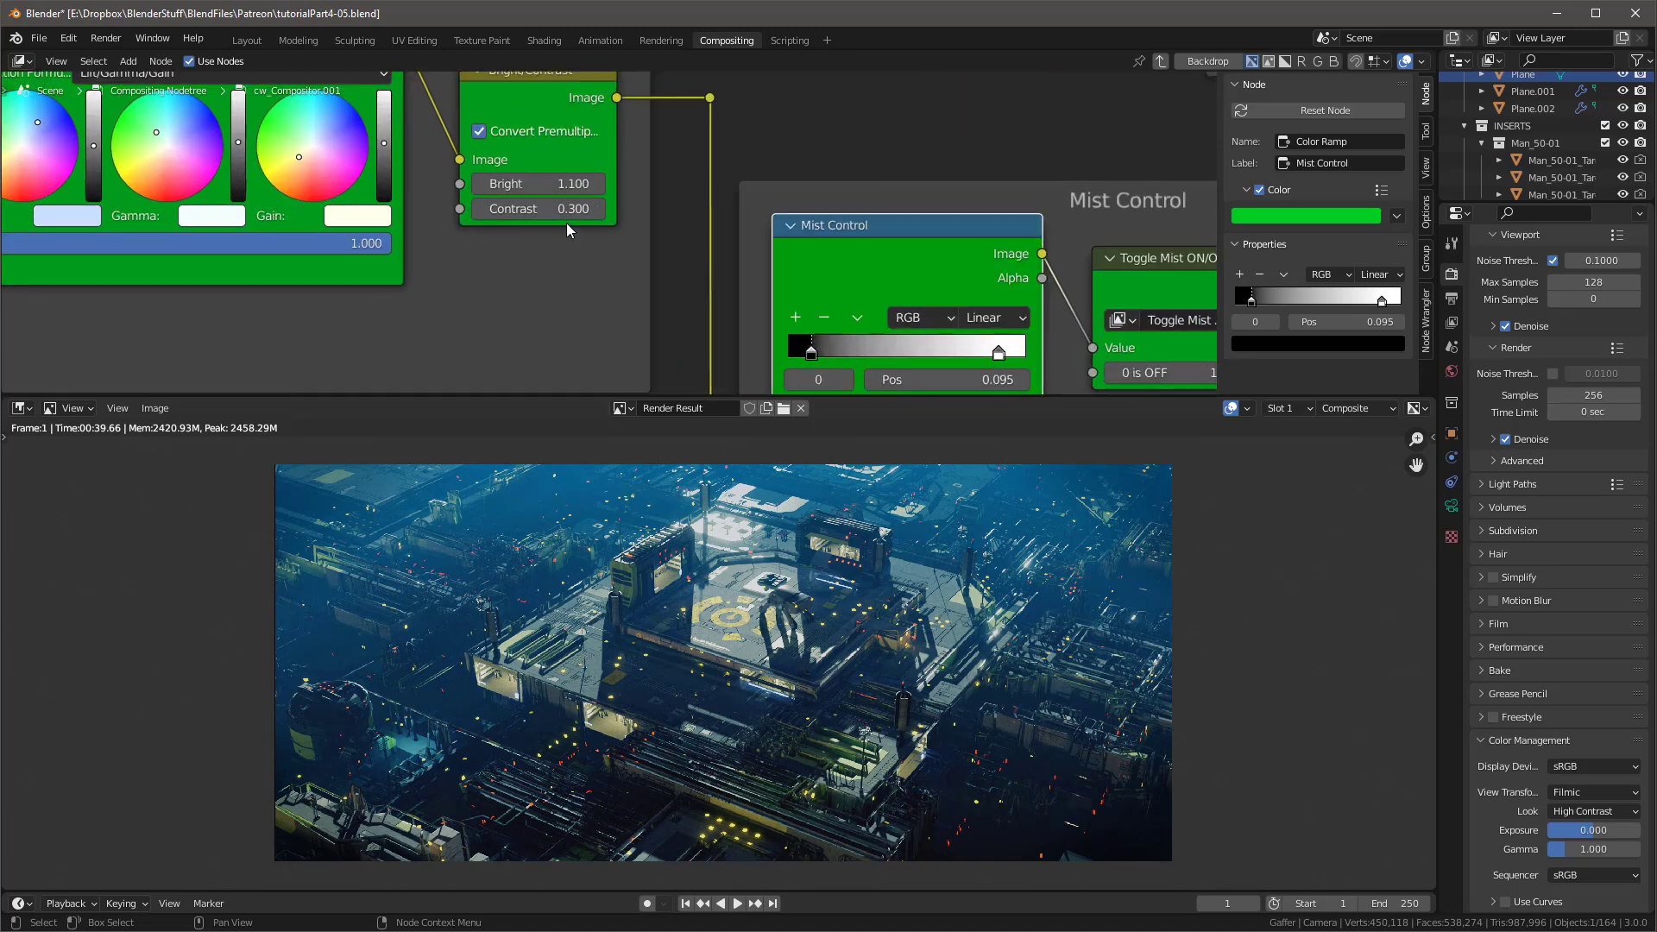
scroll(817, 230, "down", 2)
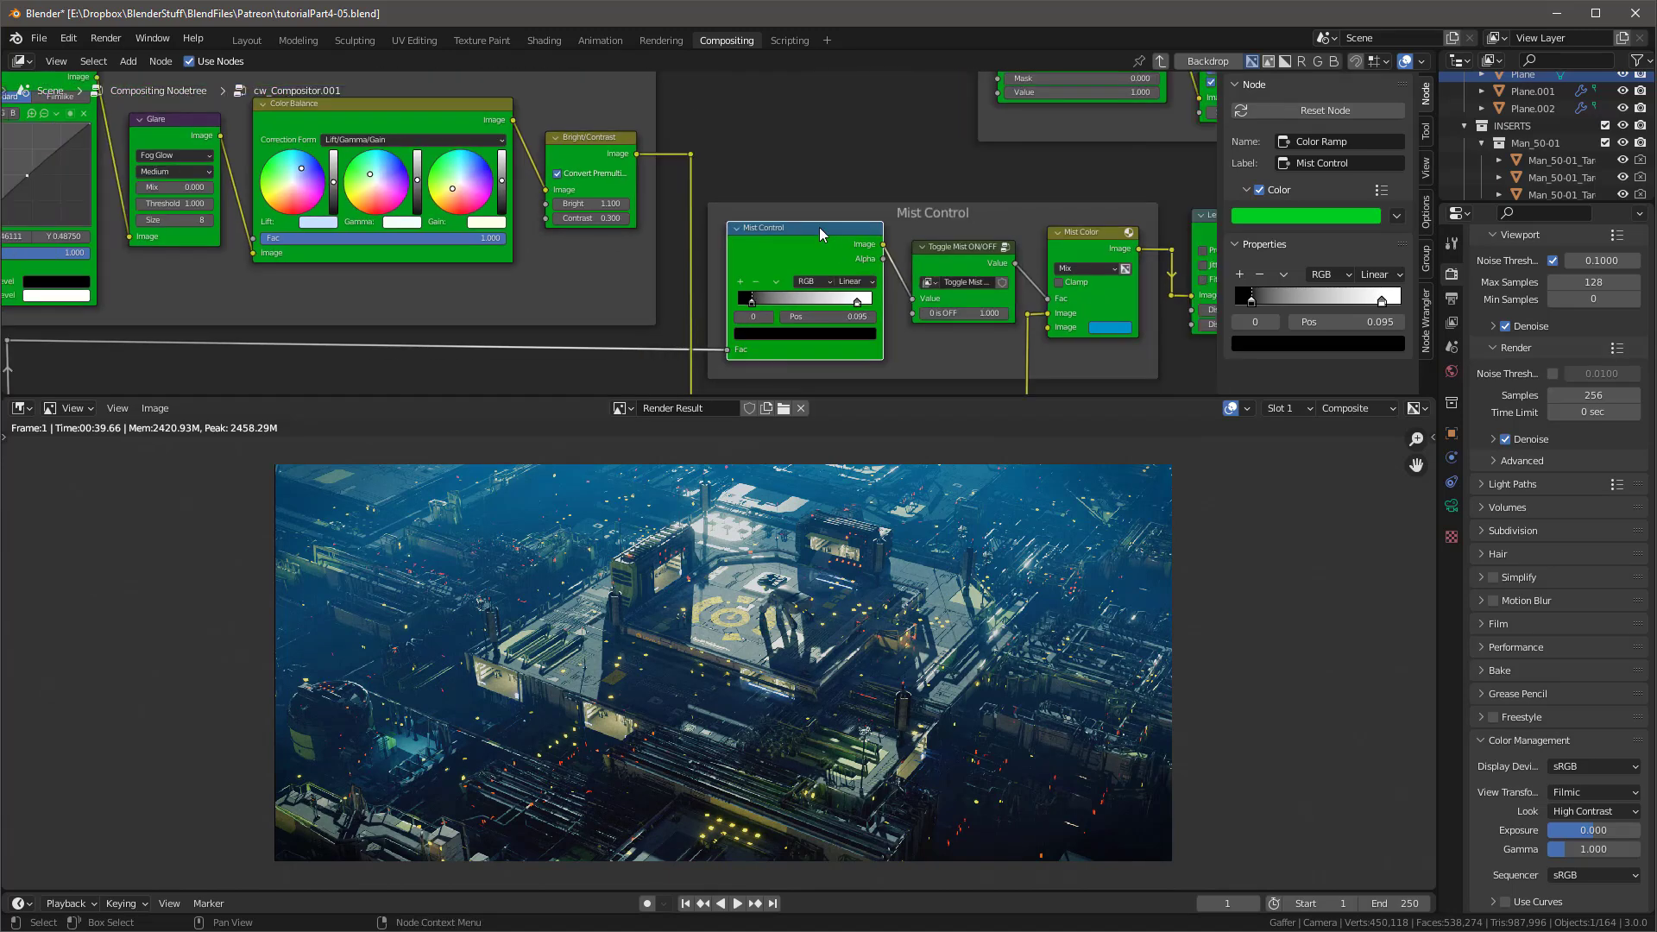
scroll(818, 231, "down", 6)
scroll(333, 190, "up", 6)
left_click_drag(343, 187, 349, 189)
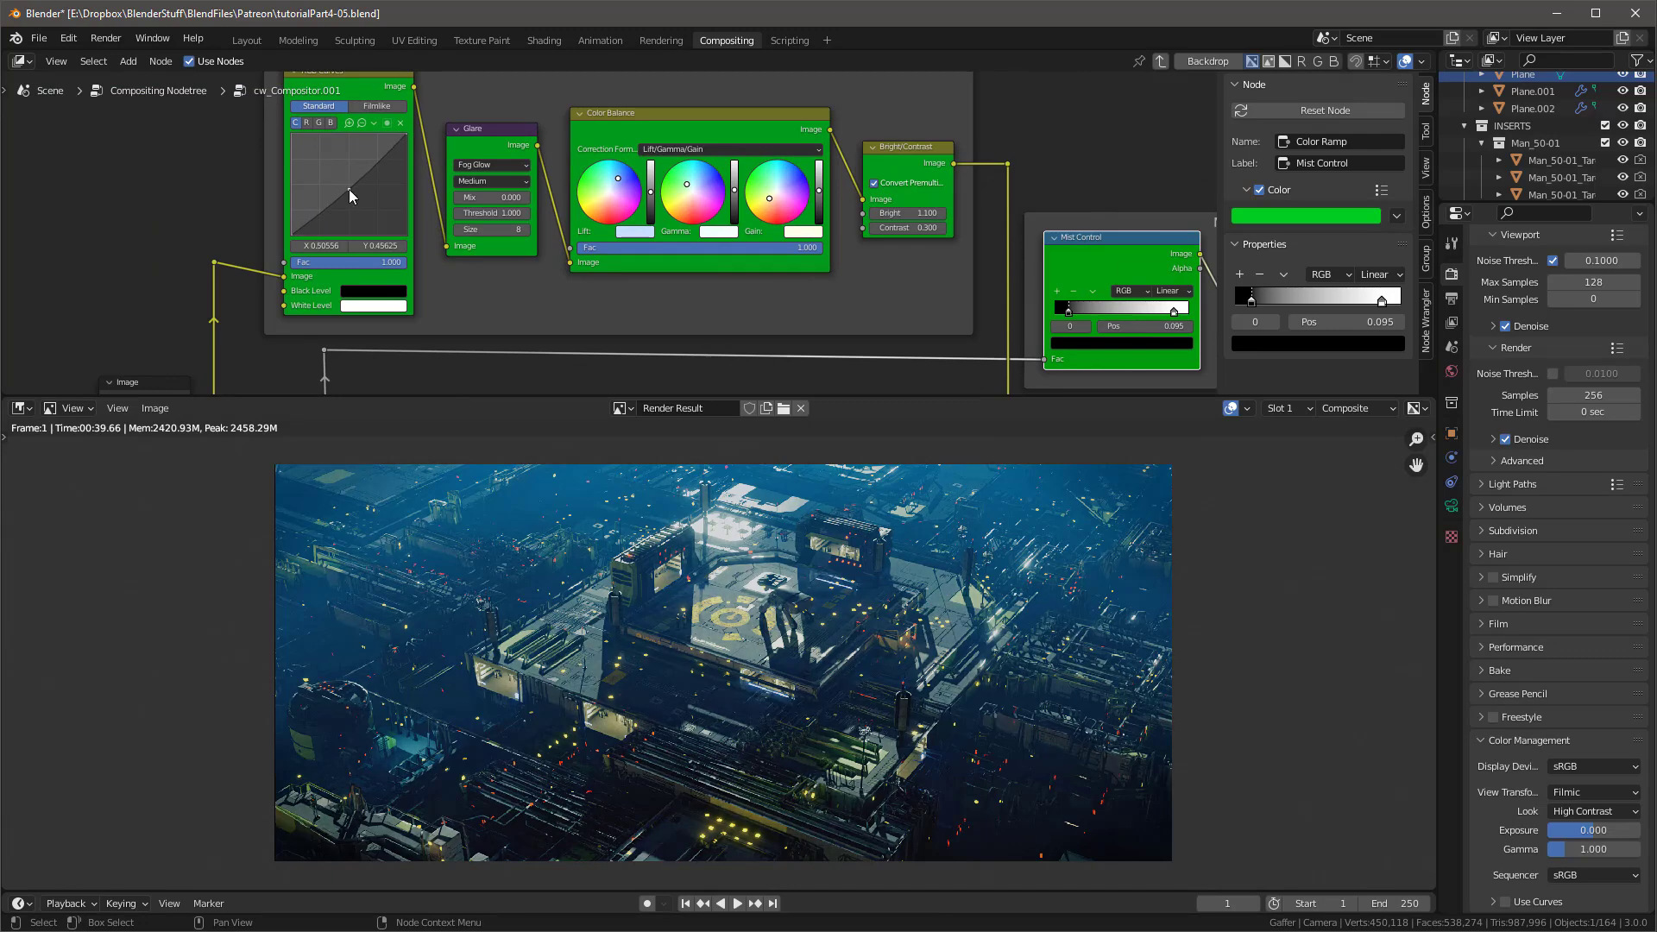
middle_click_drag(1096, 154, 662, 164)
scroll(823, 269, "up", 4)
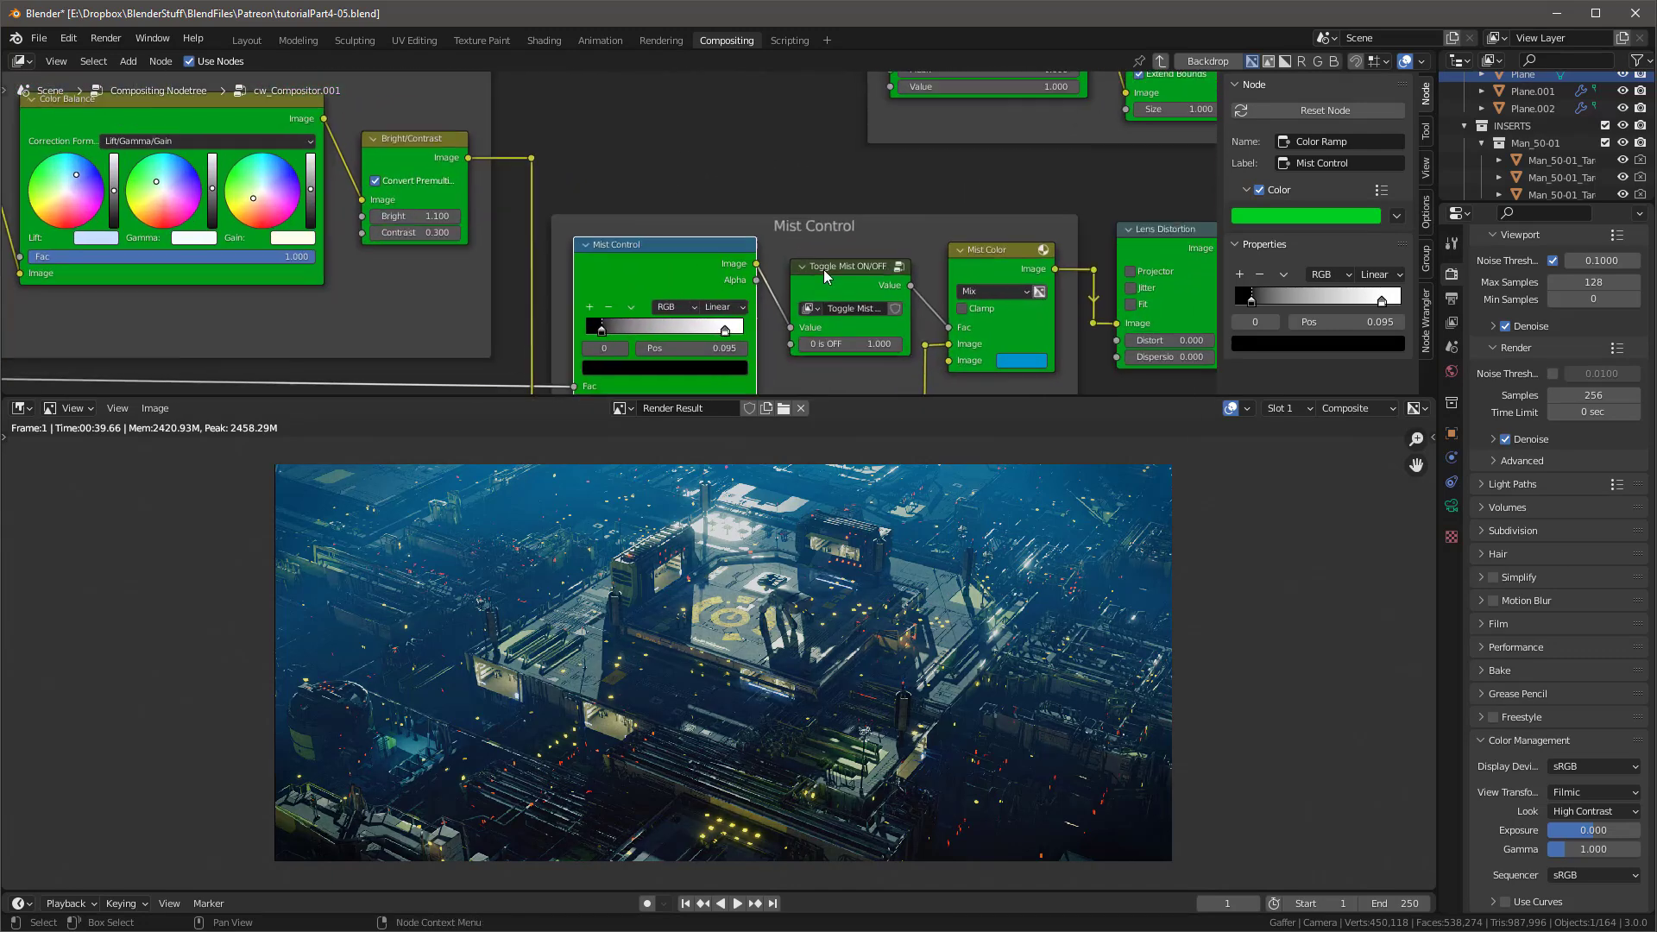
left_click_drag(309, 225, 345, 225)
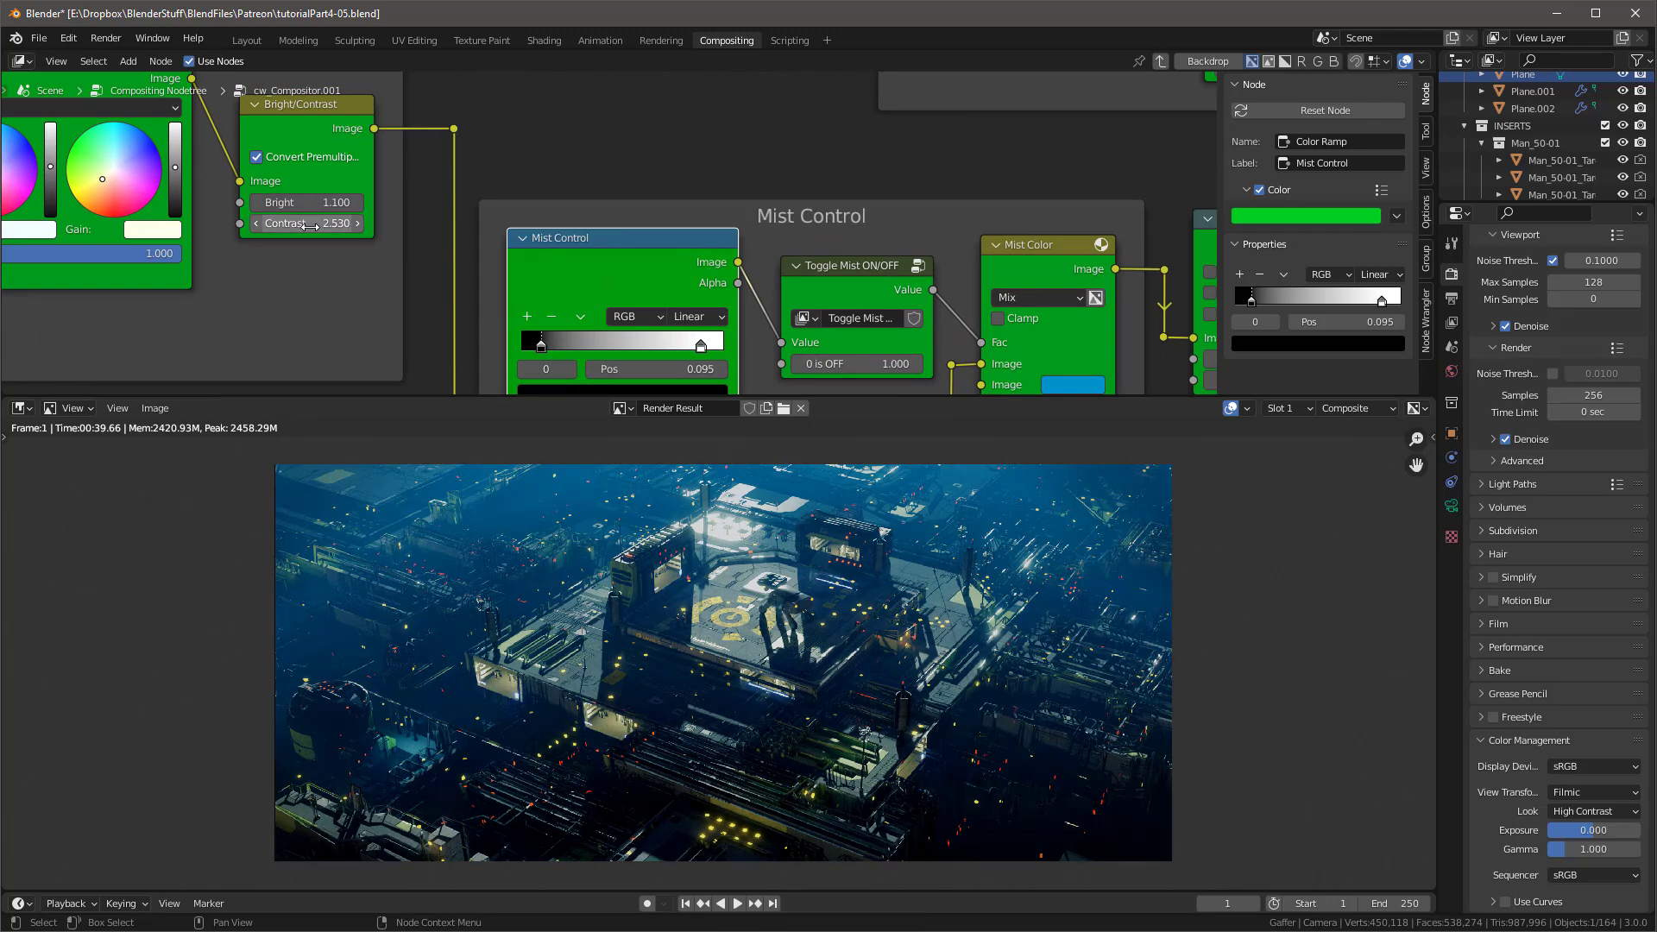
scroll(864, 587, "down", 3)
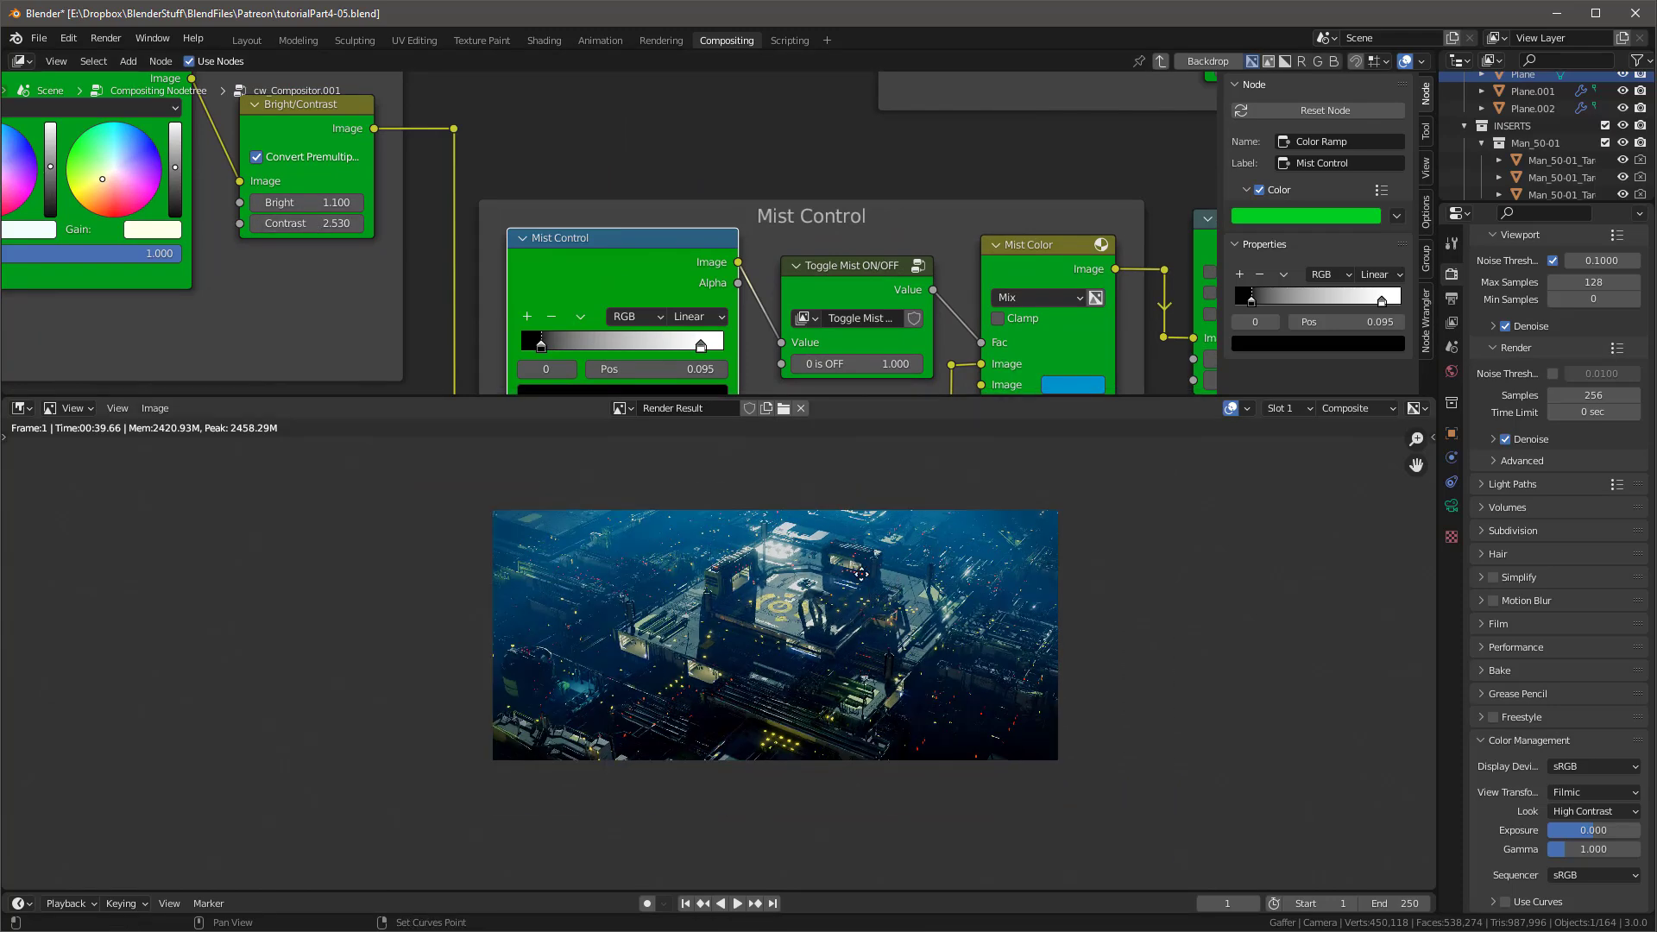
Step: Try Dispersion values of 0.700 and 0.010 on the Lens Distortion node
scroll(740, 237, "down", 9)
middle_click_drag(932, 318, 984, 248)
scroll(850, 340, "up", 9)
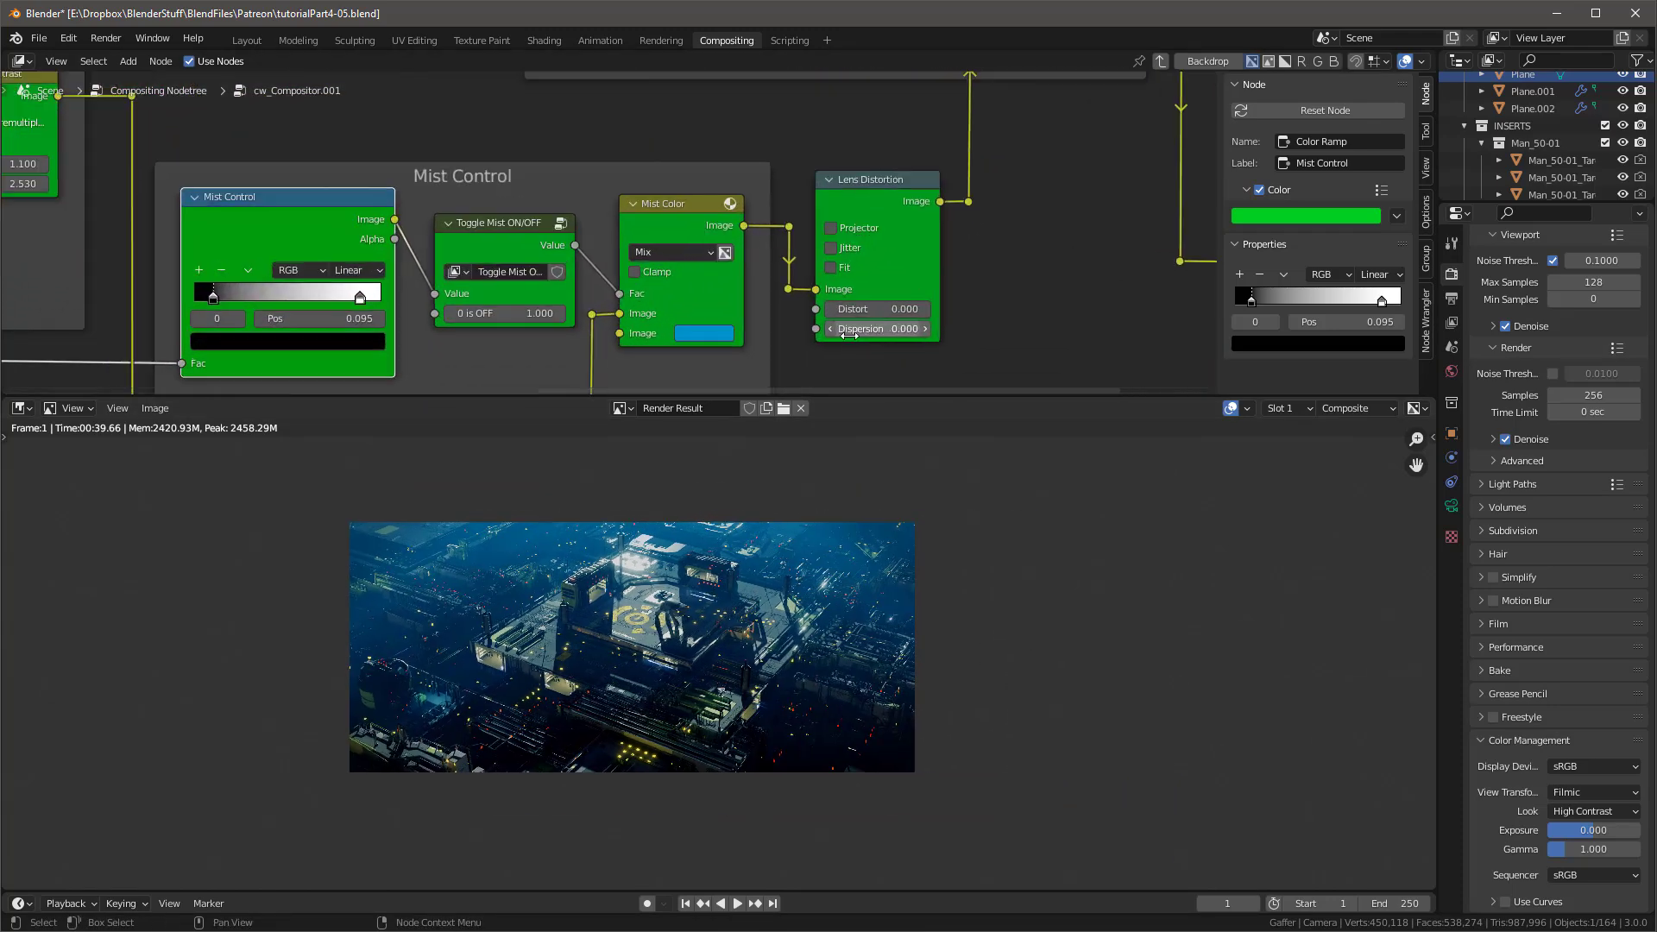
scroll(523, 566, "up", 2)
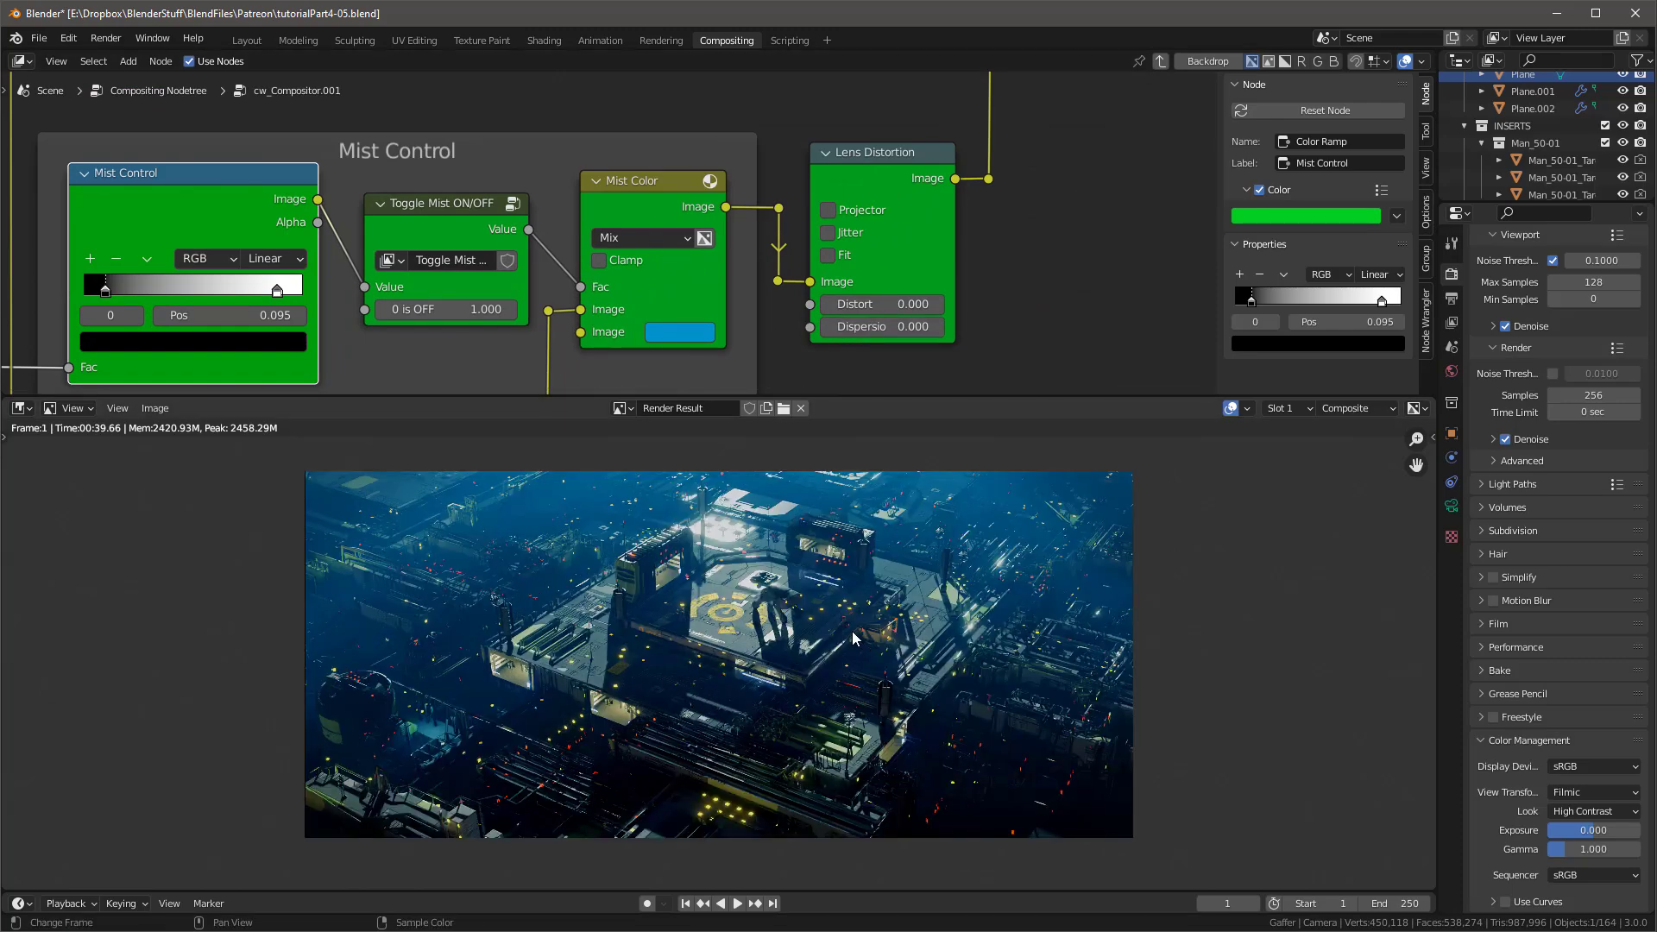
scroll(851, 639, "up", 1)
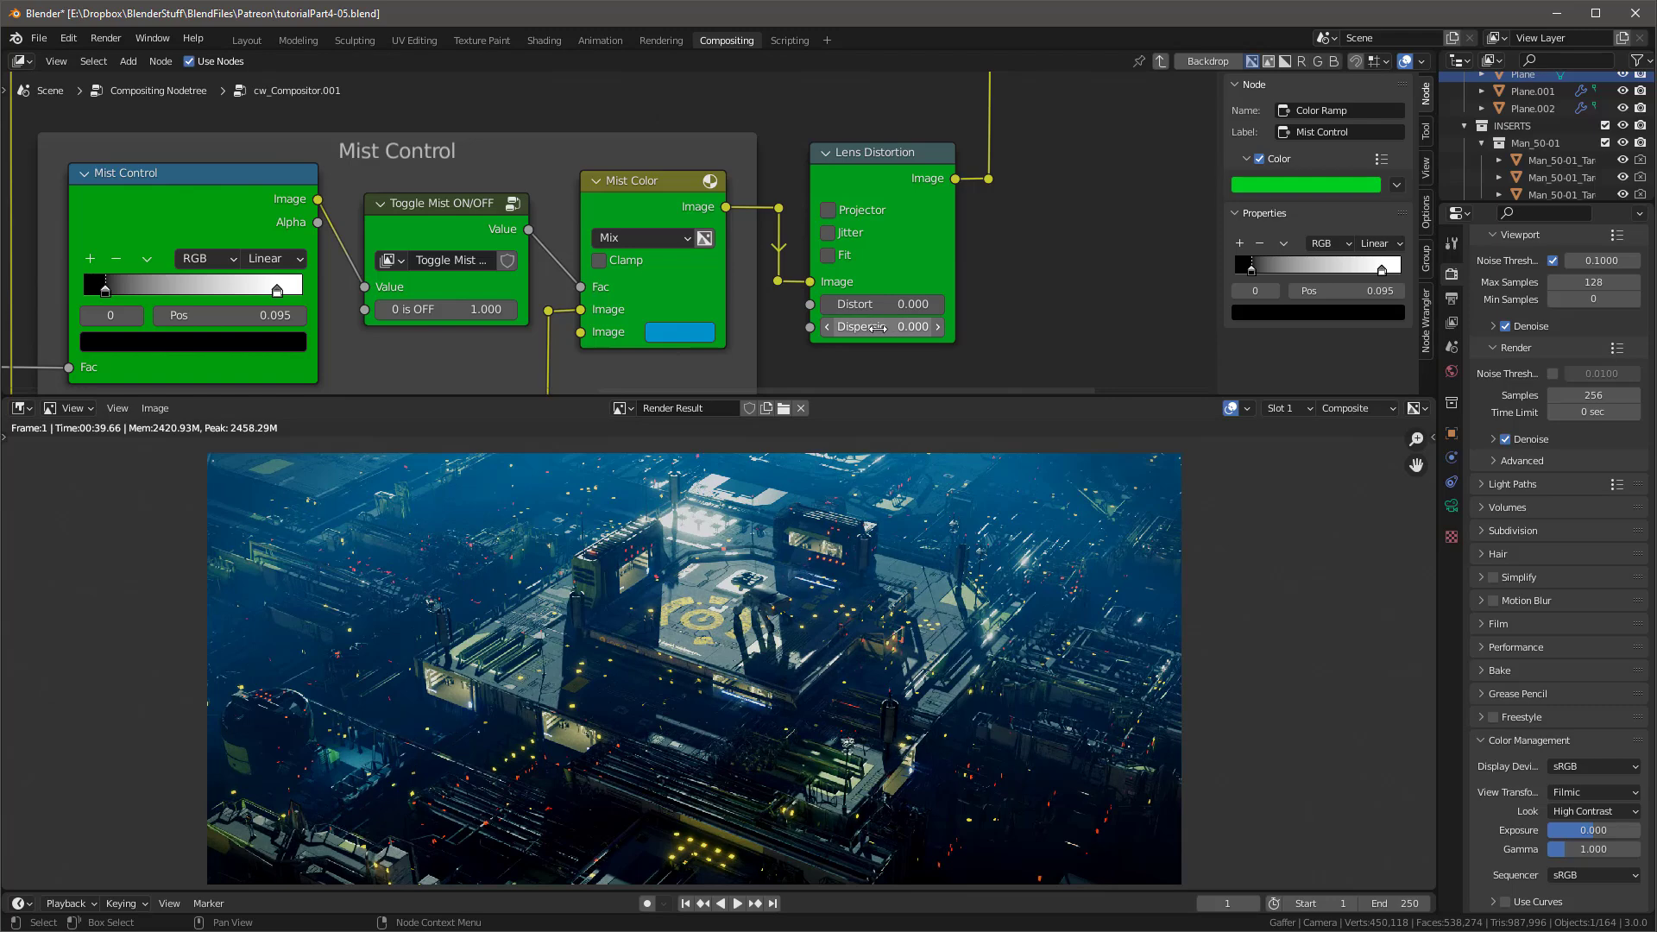
left_click_drag(878, 327, 1137, 327)
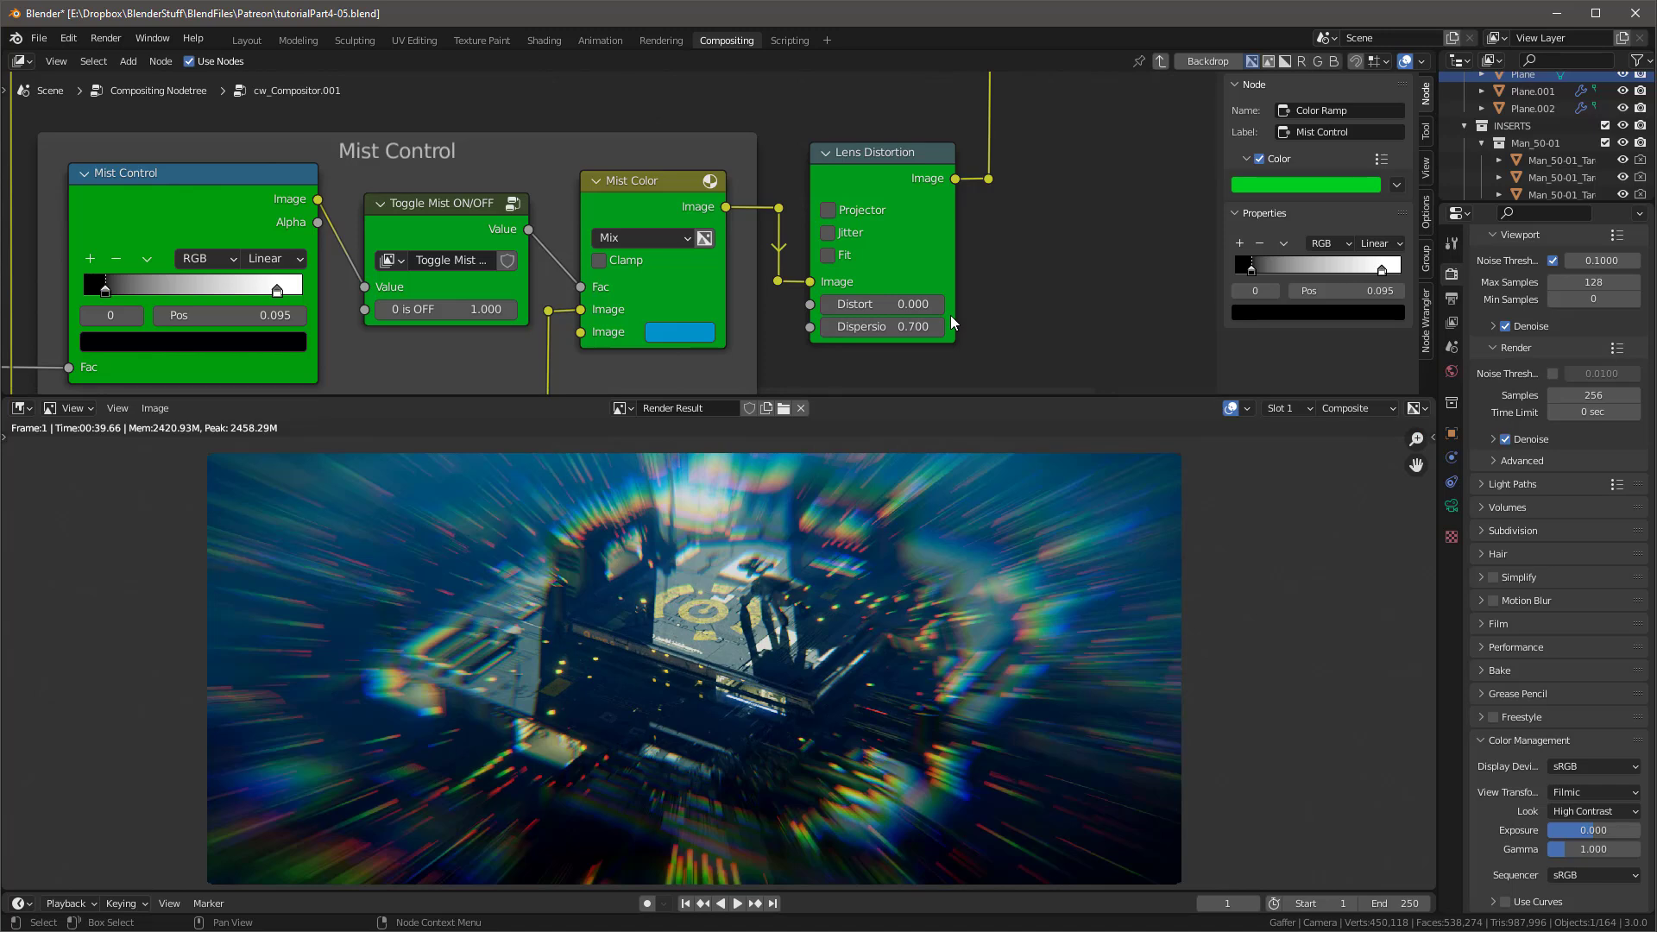
left_click(870, 326)
type("0.01")
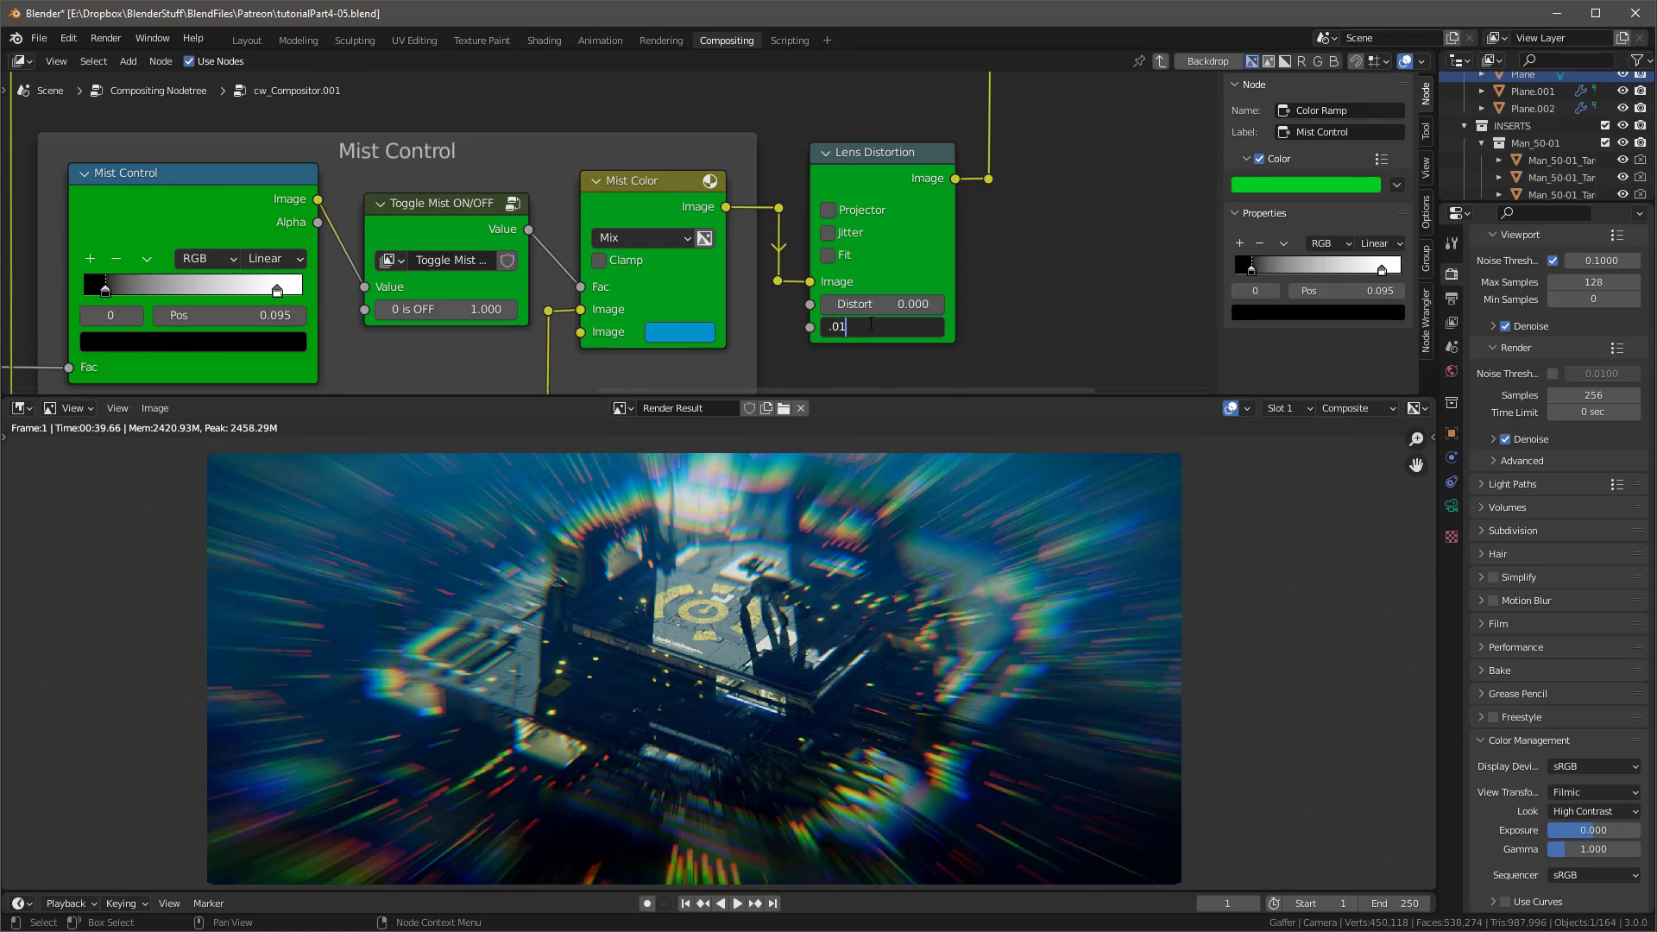
key("Return")
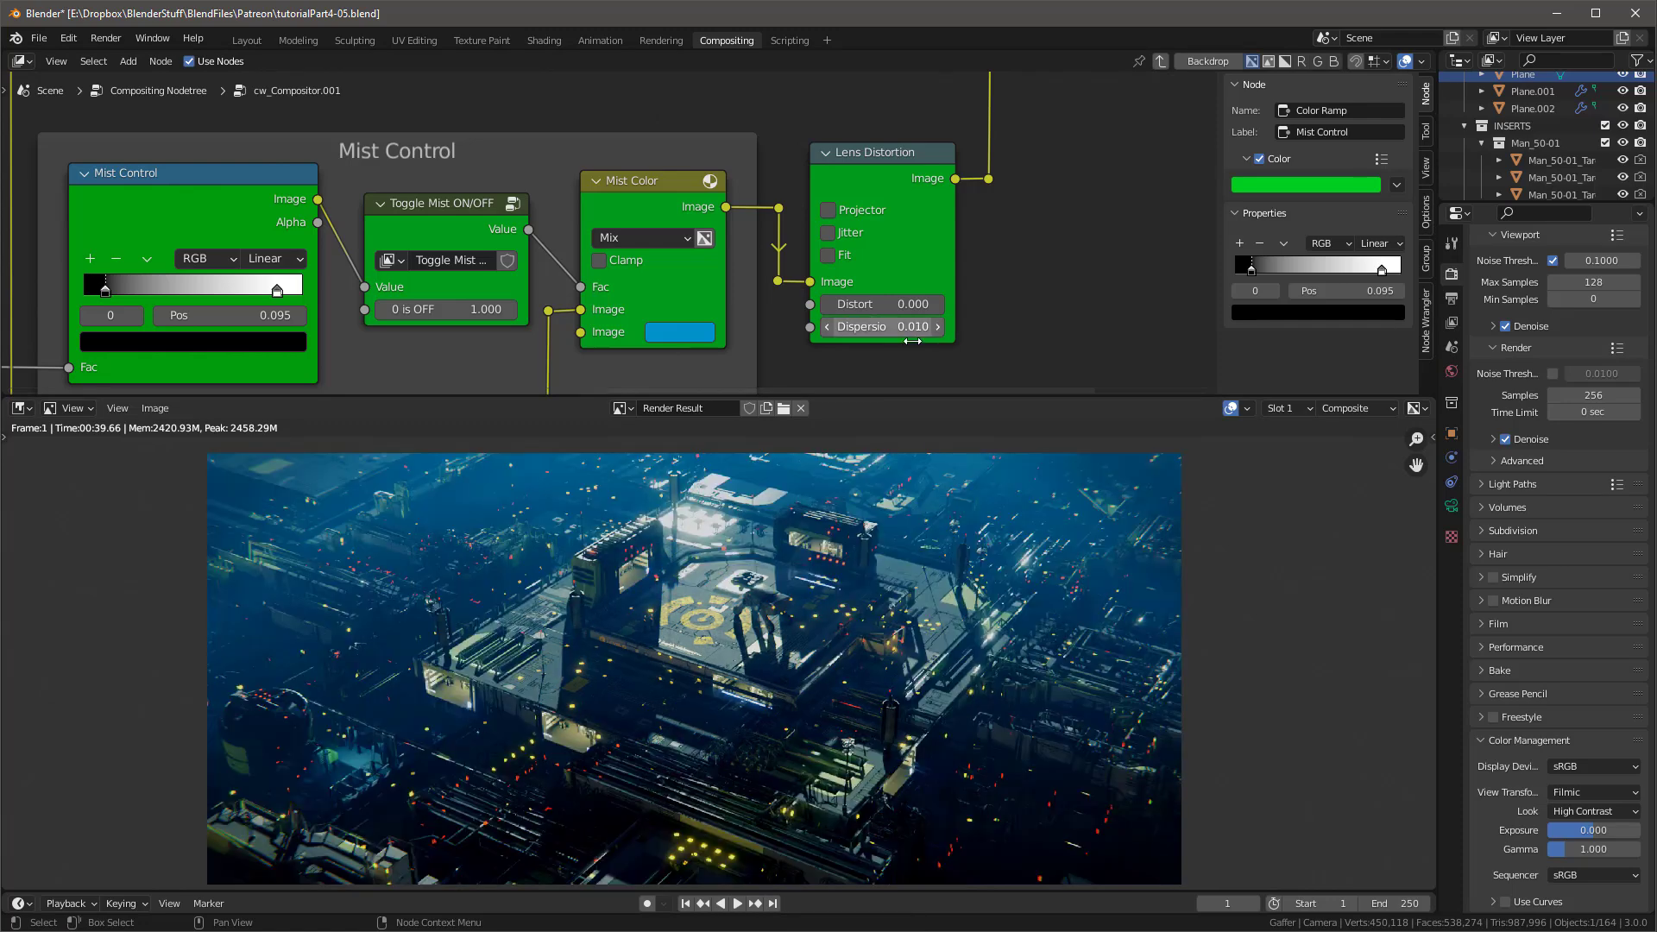
Step: Set the Lens Distortion node's Dispersion to 0.020 and examine the color fringing near the render's edge close up
left_click(870, 326)
key("BackSpace")
type("0.02")
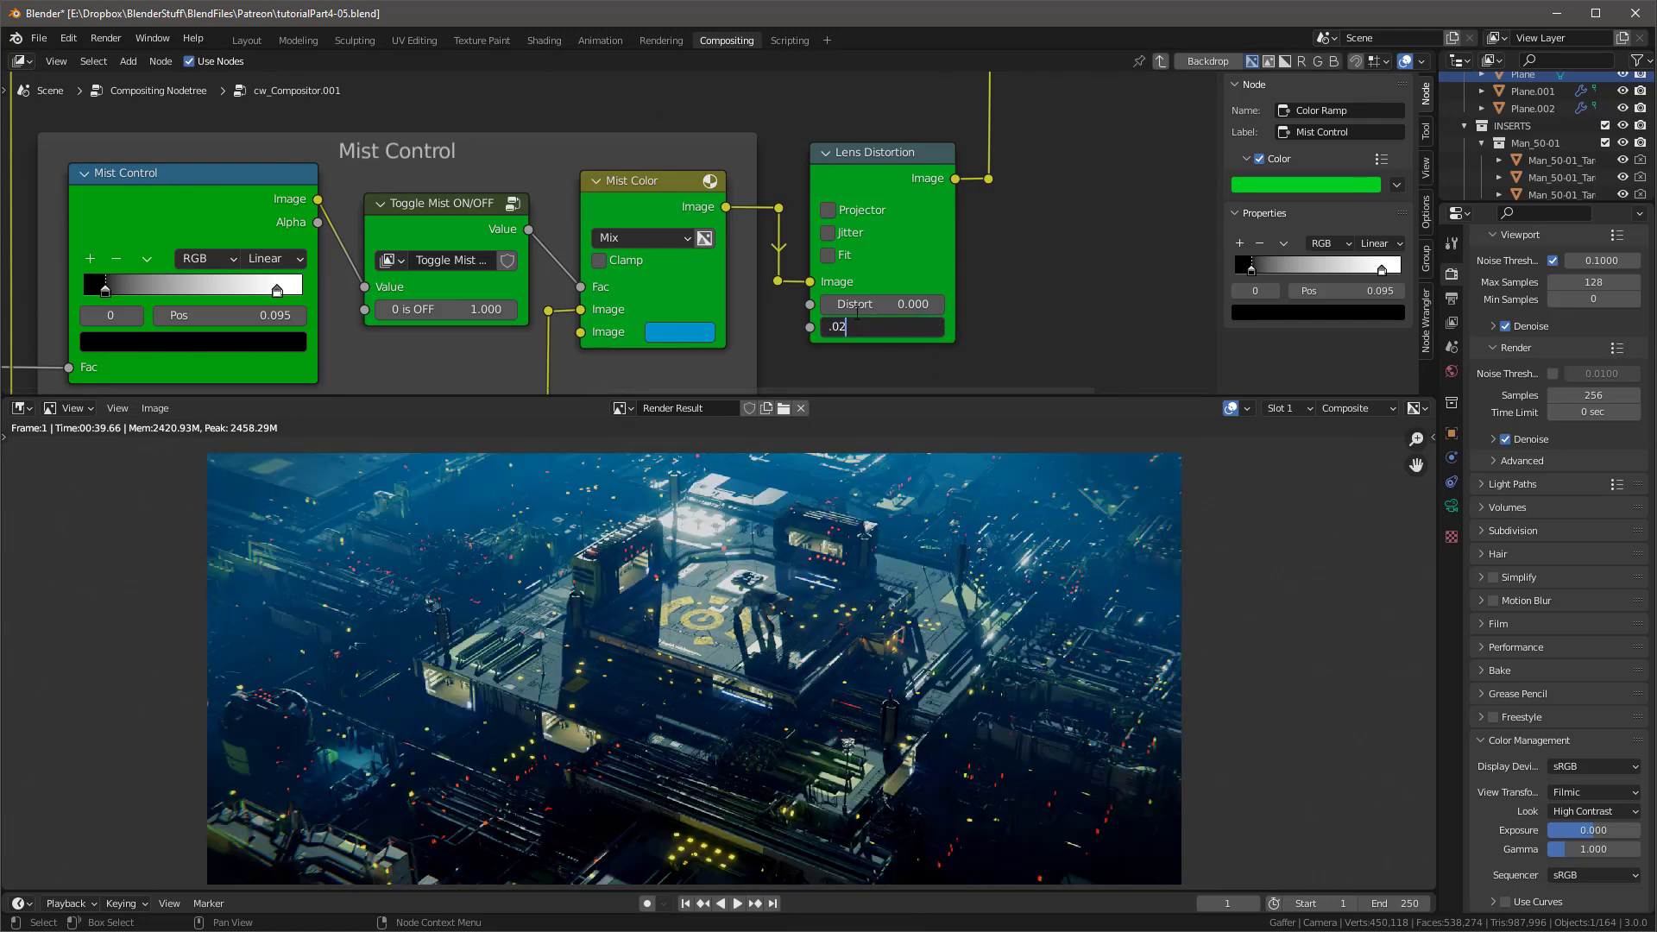
key("Return")
scroll(1194, 675, "up", 3)
scroll(1191, 664, "up", 3)
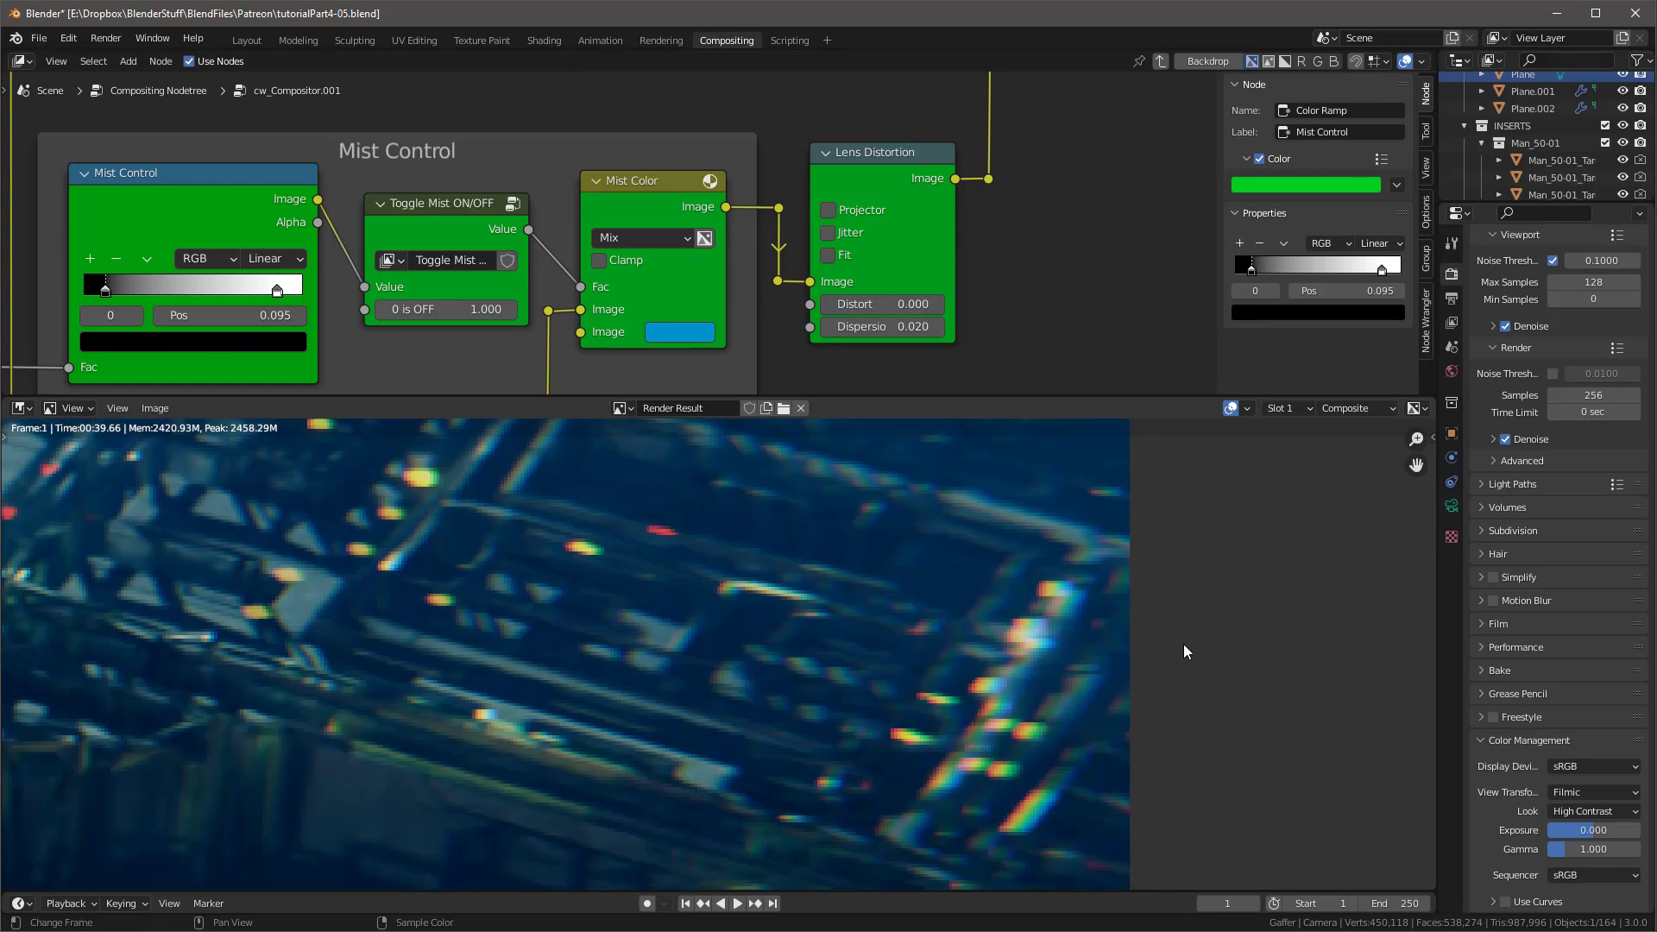
Step: Try Distort values of 1.000 and -0.999 on the Lens Distortion node and reset the value to 0.000
scroll(1051, 710, "down", 6)
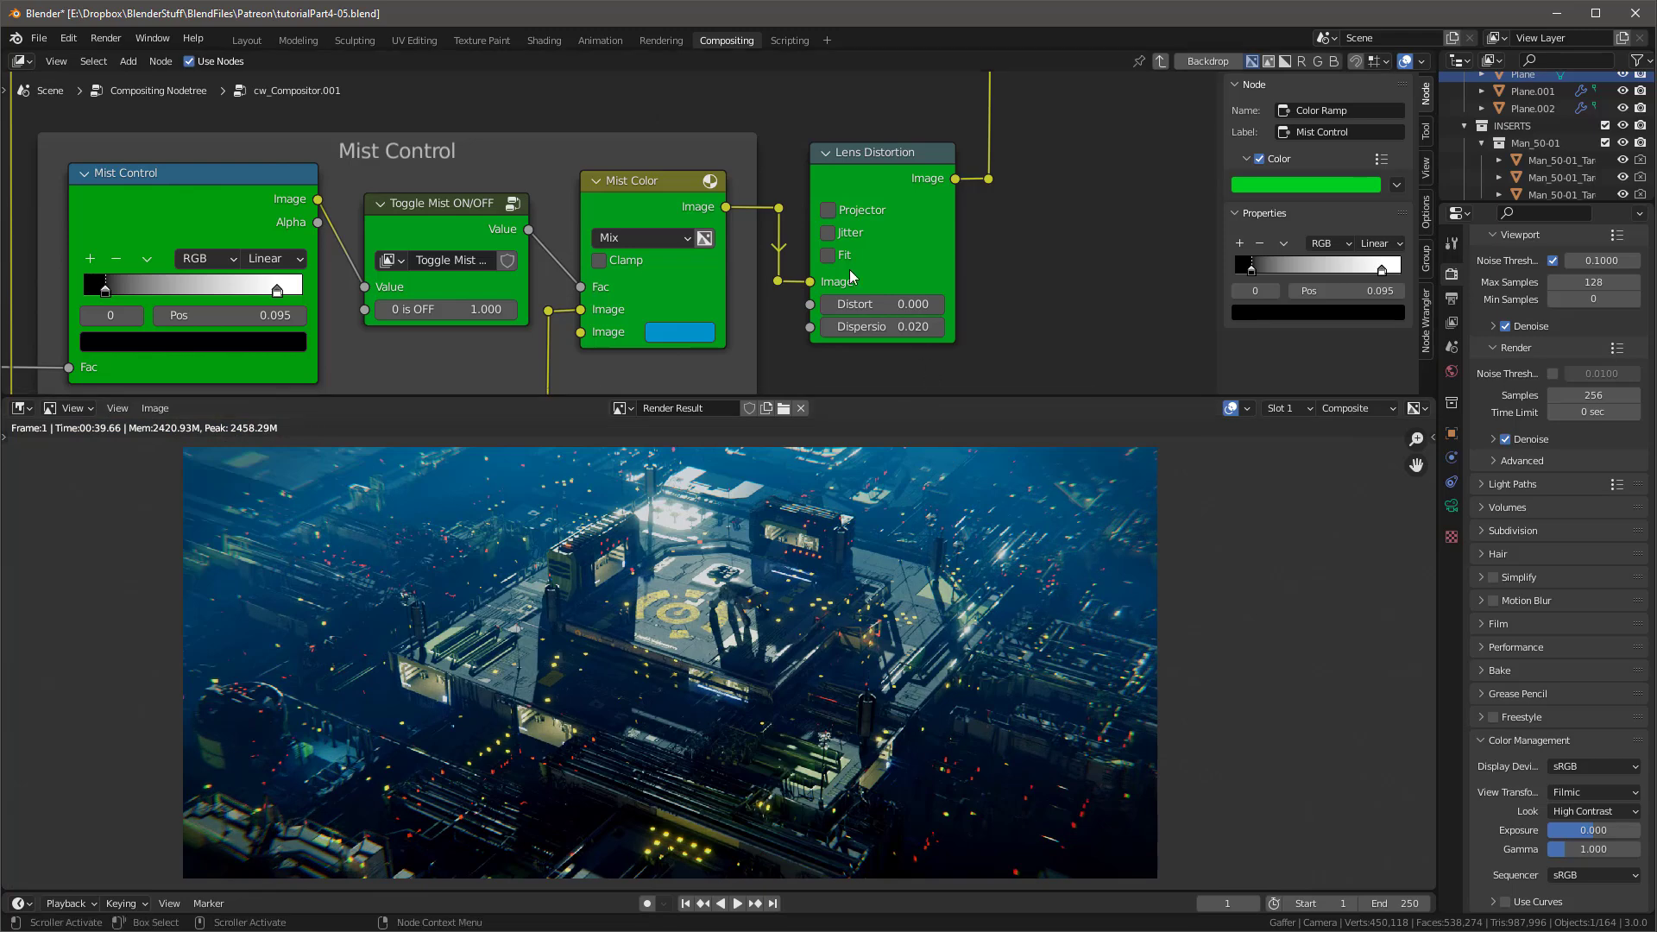
left_click(895, 306)
type("1")
key("Return")
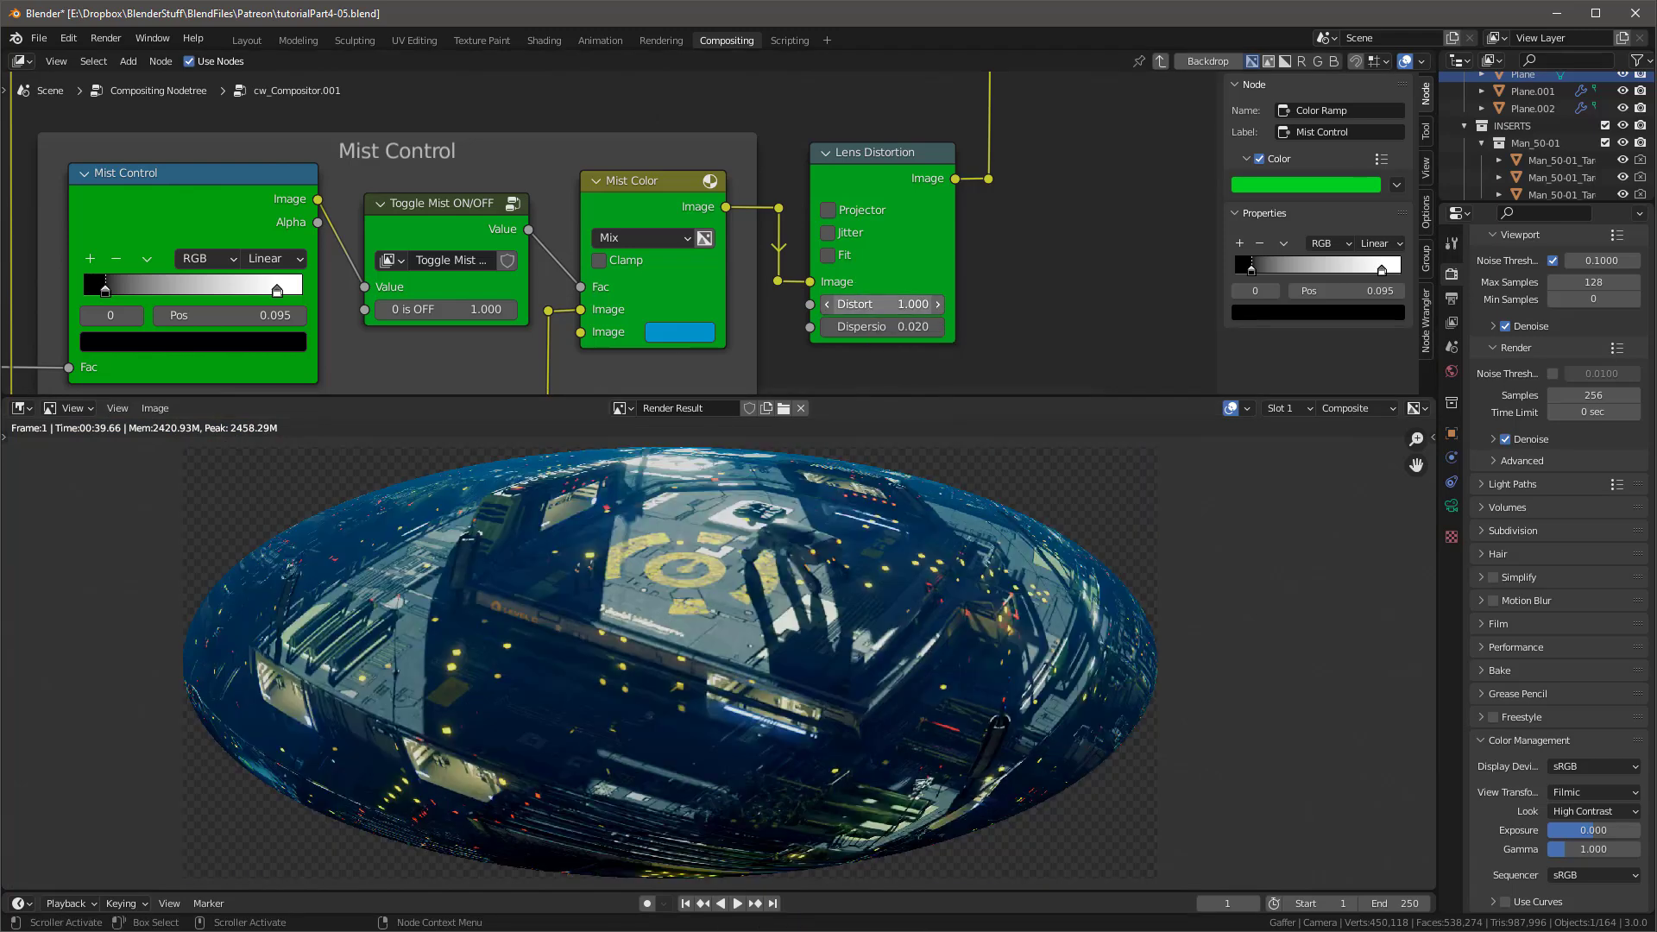
left_click_drag(895, 303, 722, 304)
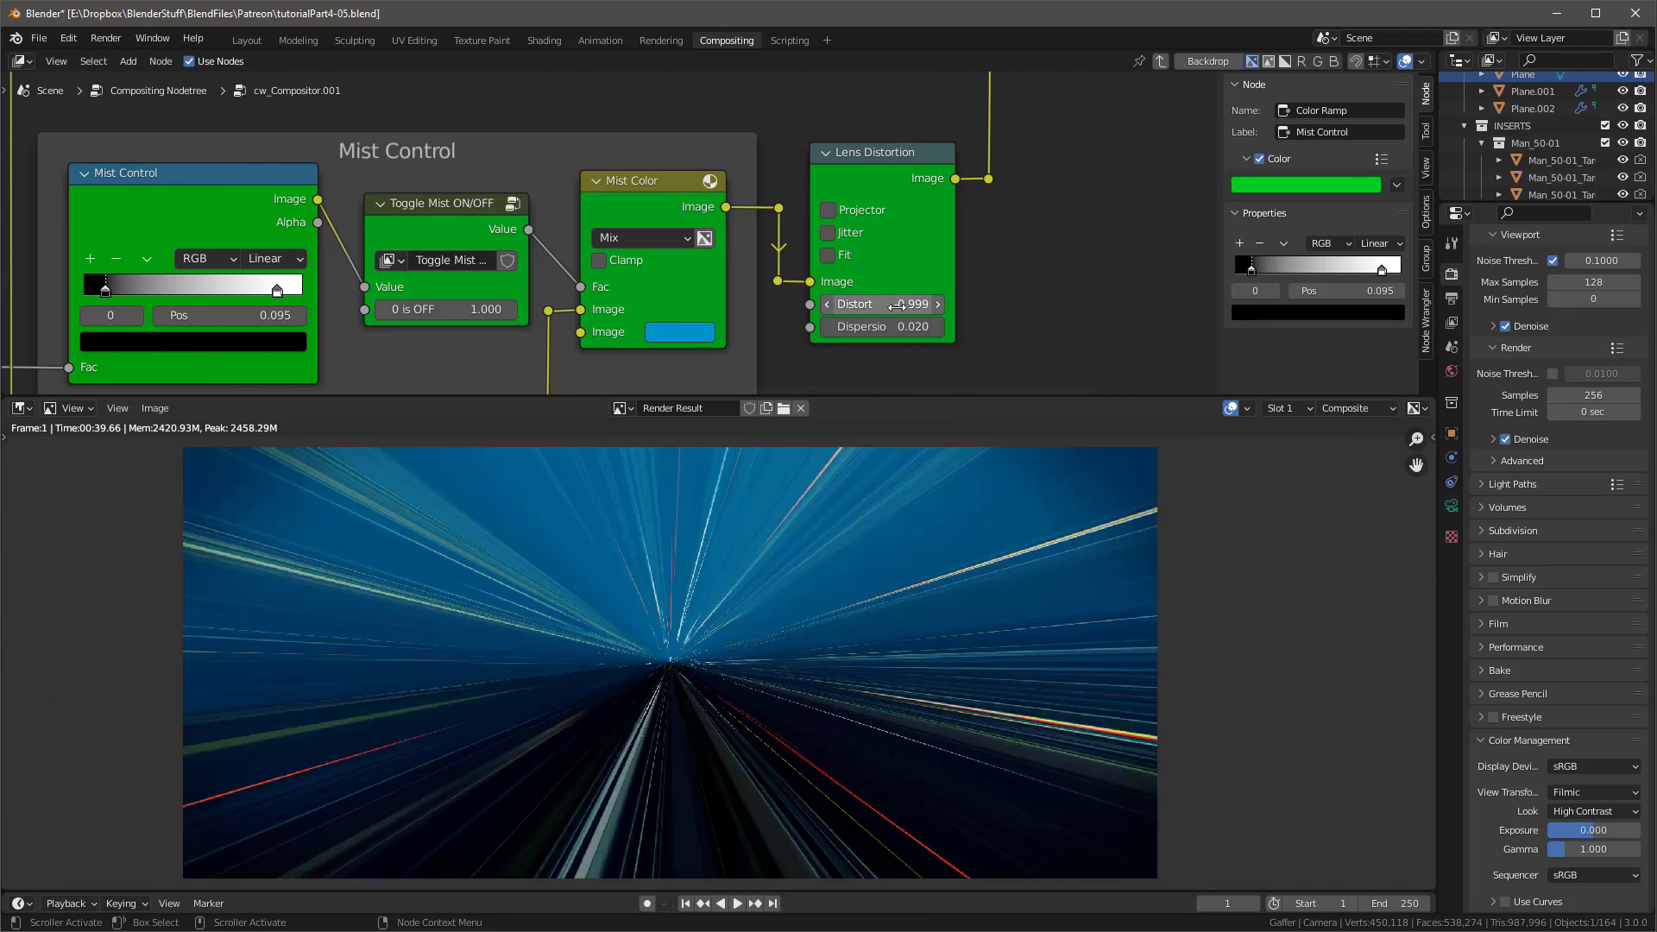
key("BackSpace")
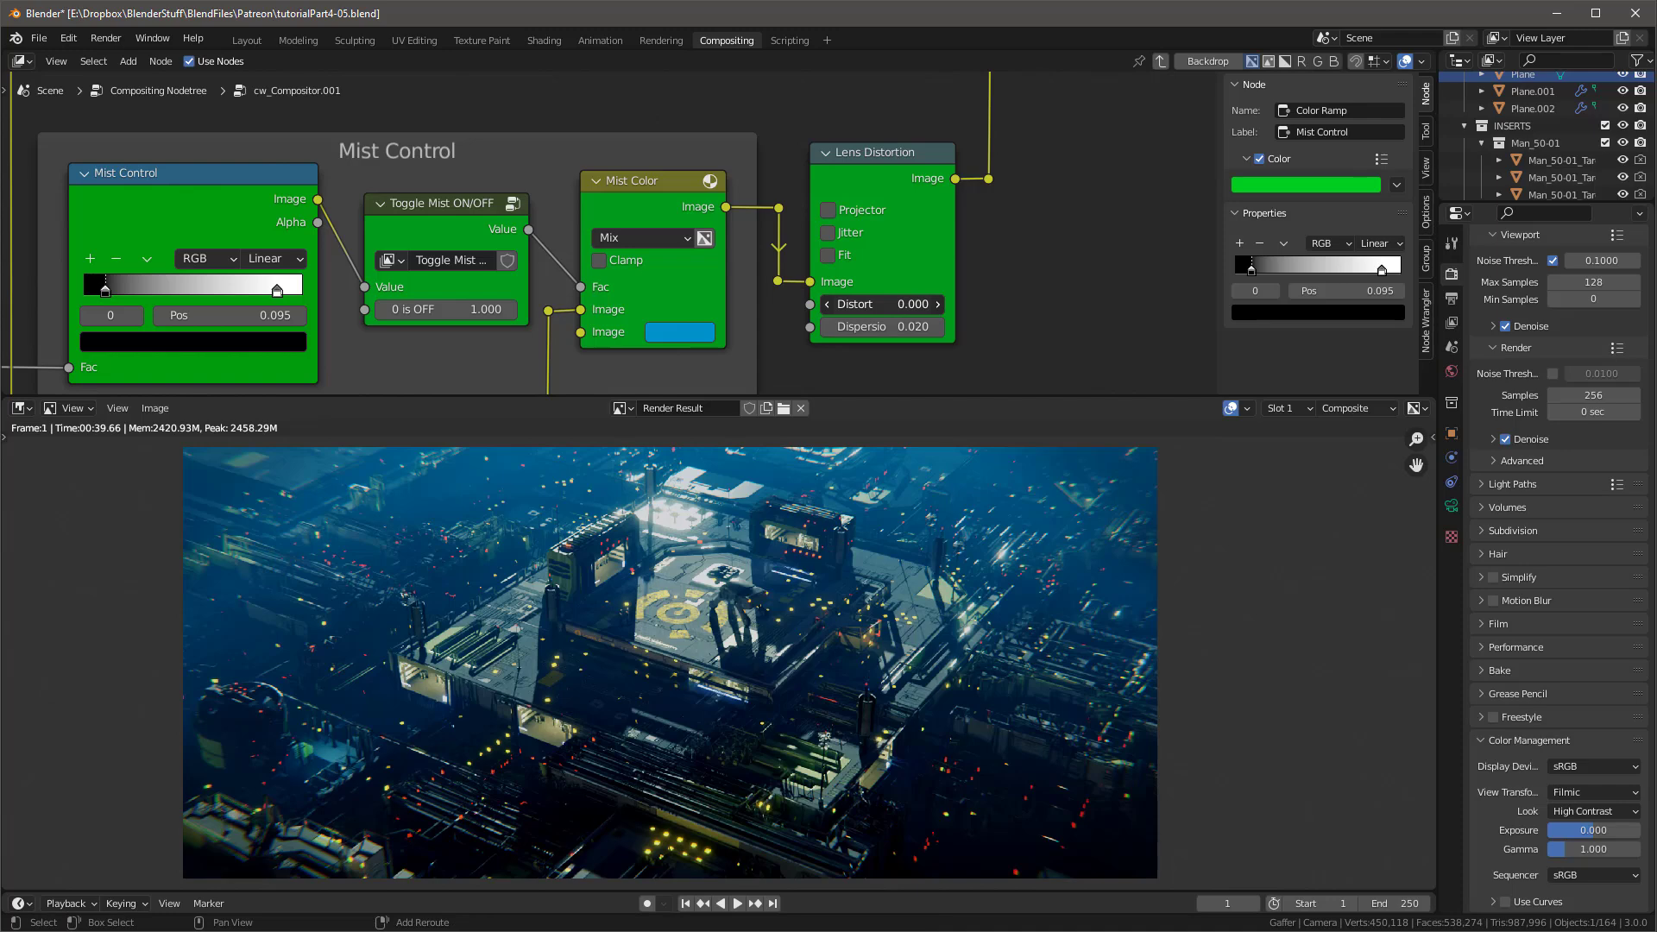
Step: Set the Lens Distortion node's Distort to -0.020 and examine the render up close and as a whole
left_click_drag(882, 304, 873, 304)
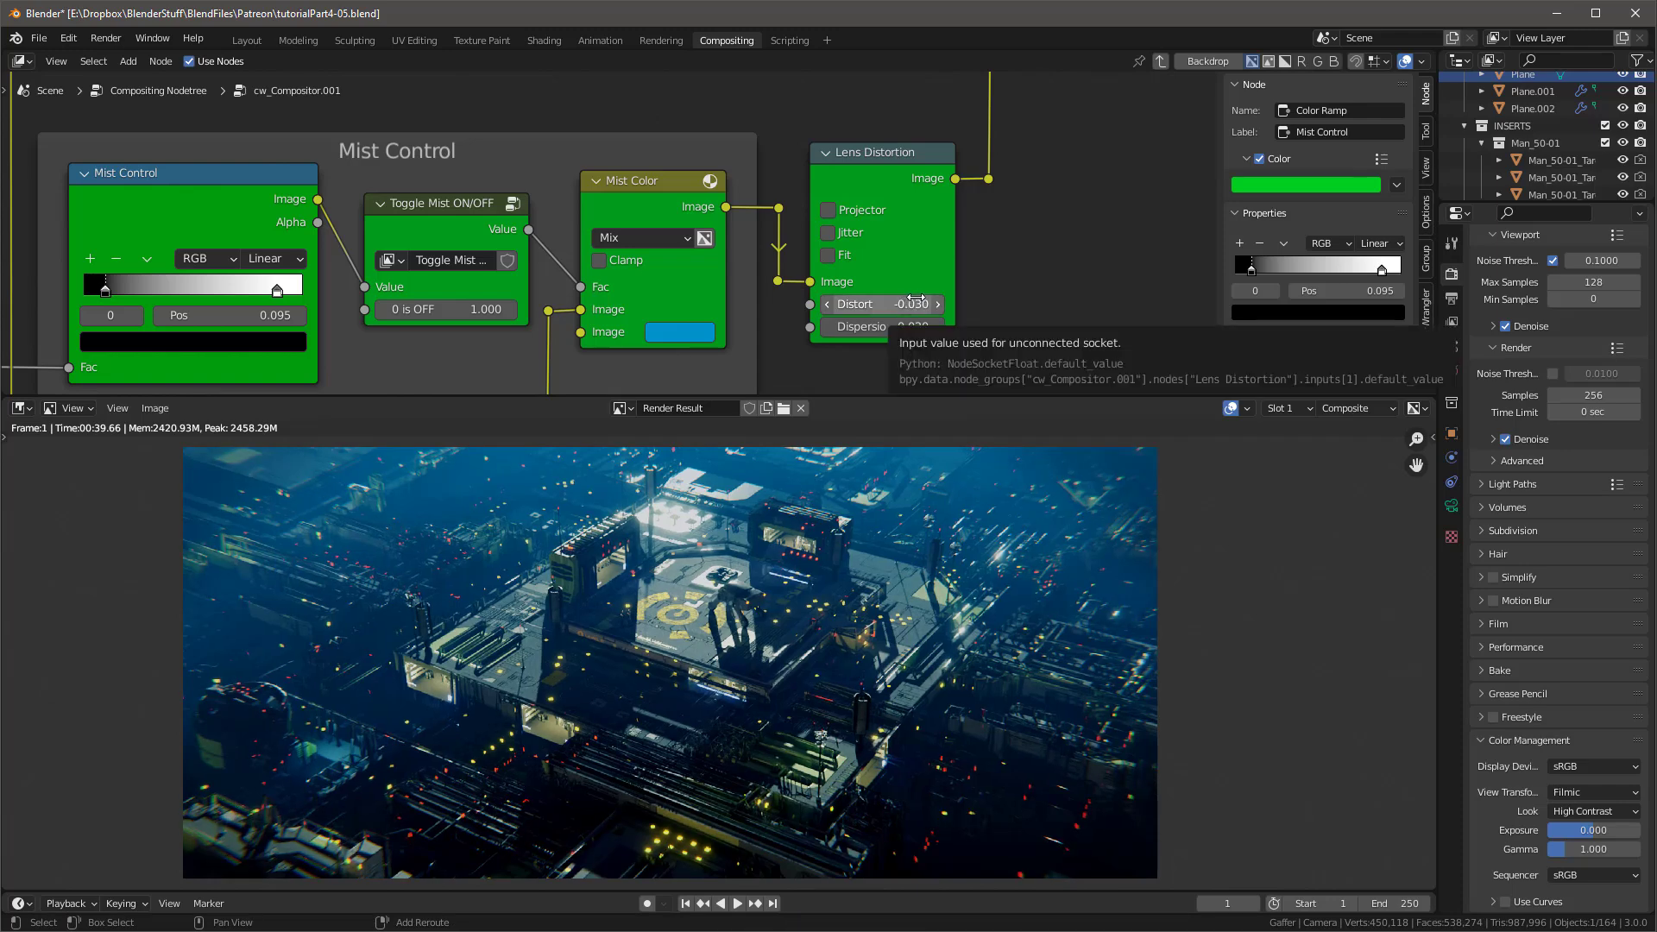
left_click(882, 303)
type("-")
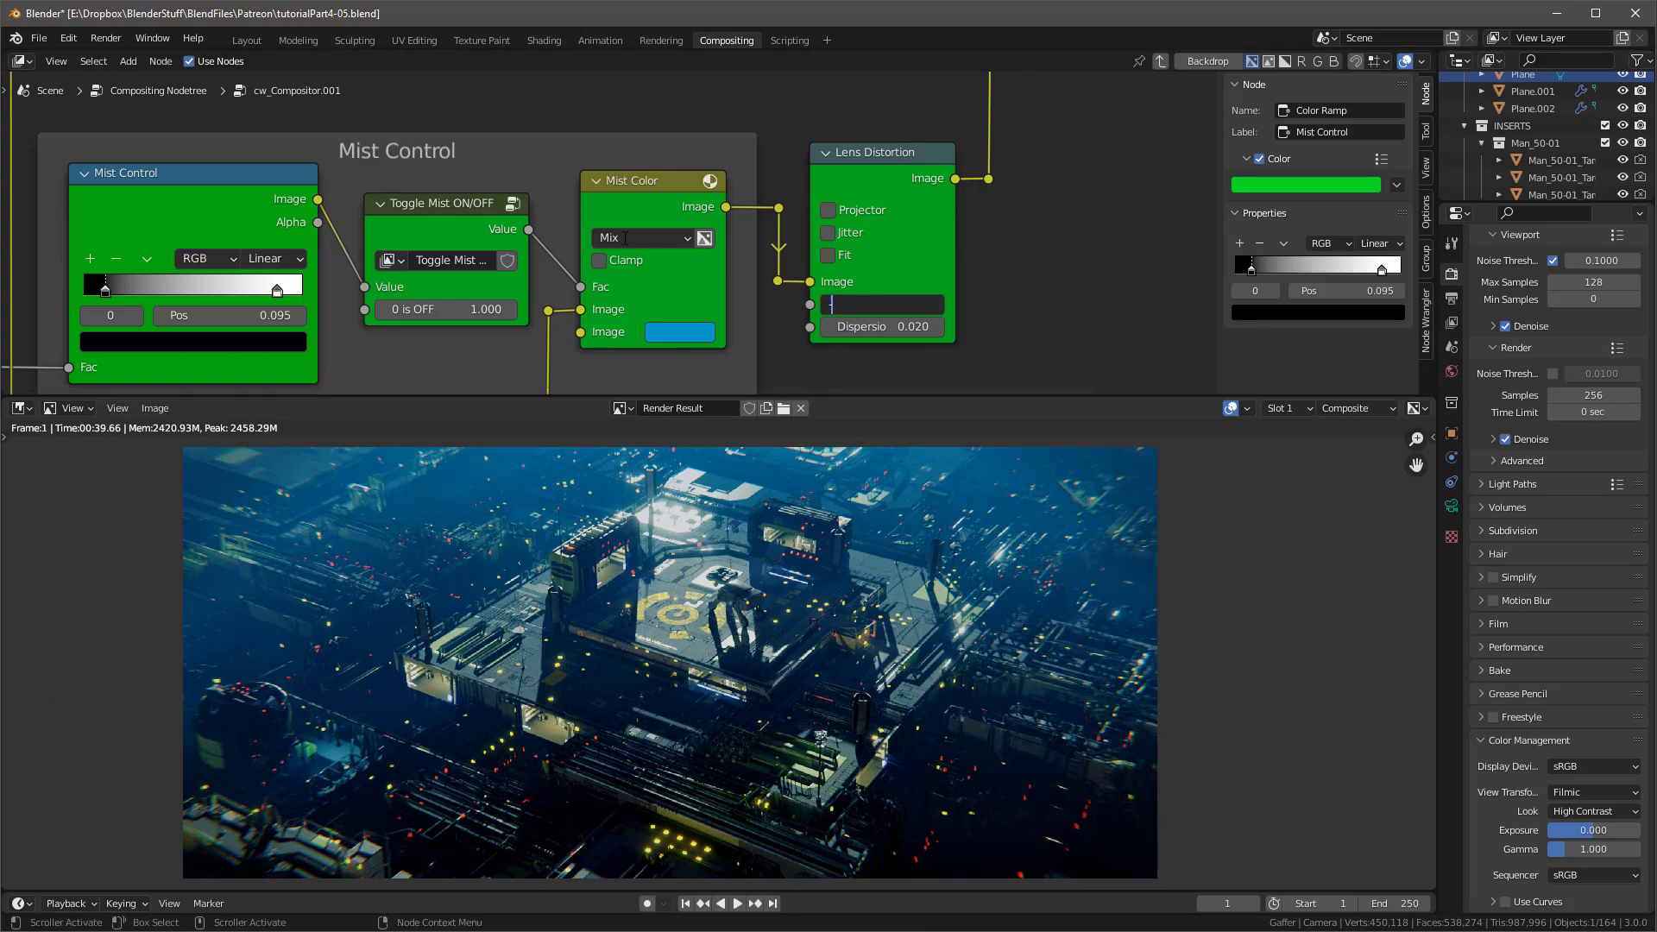
type("0.02")
key("Return")
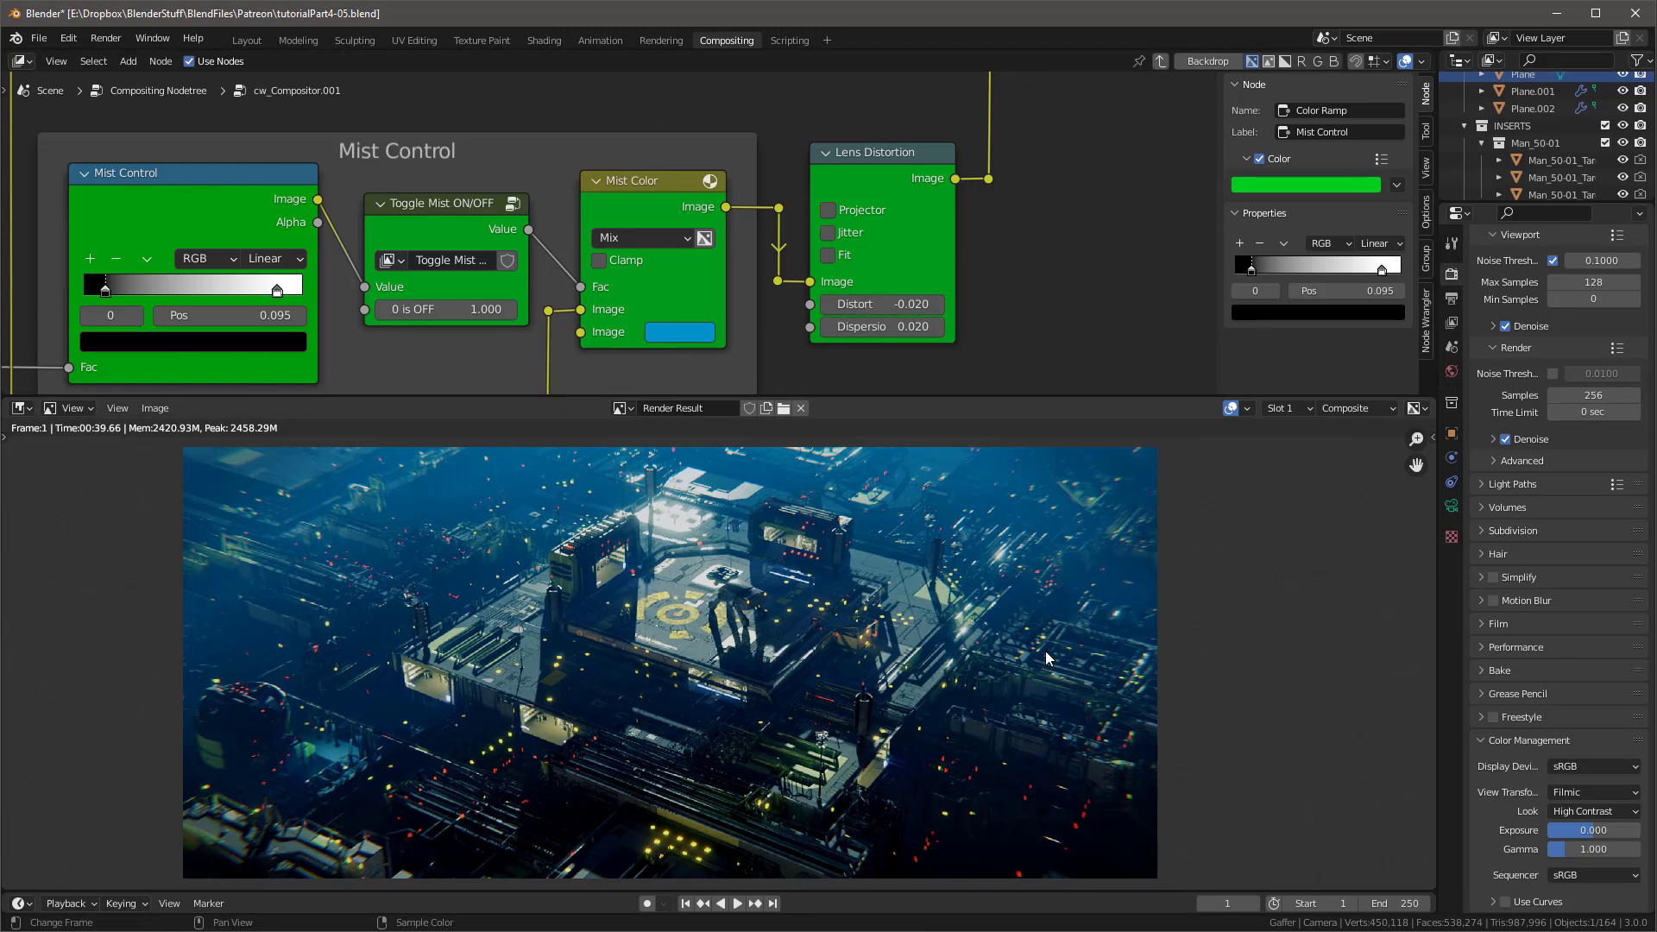
scroll(1147, 546, "up", 8)
scroll(1151, 553, "down", 8)
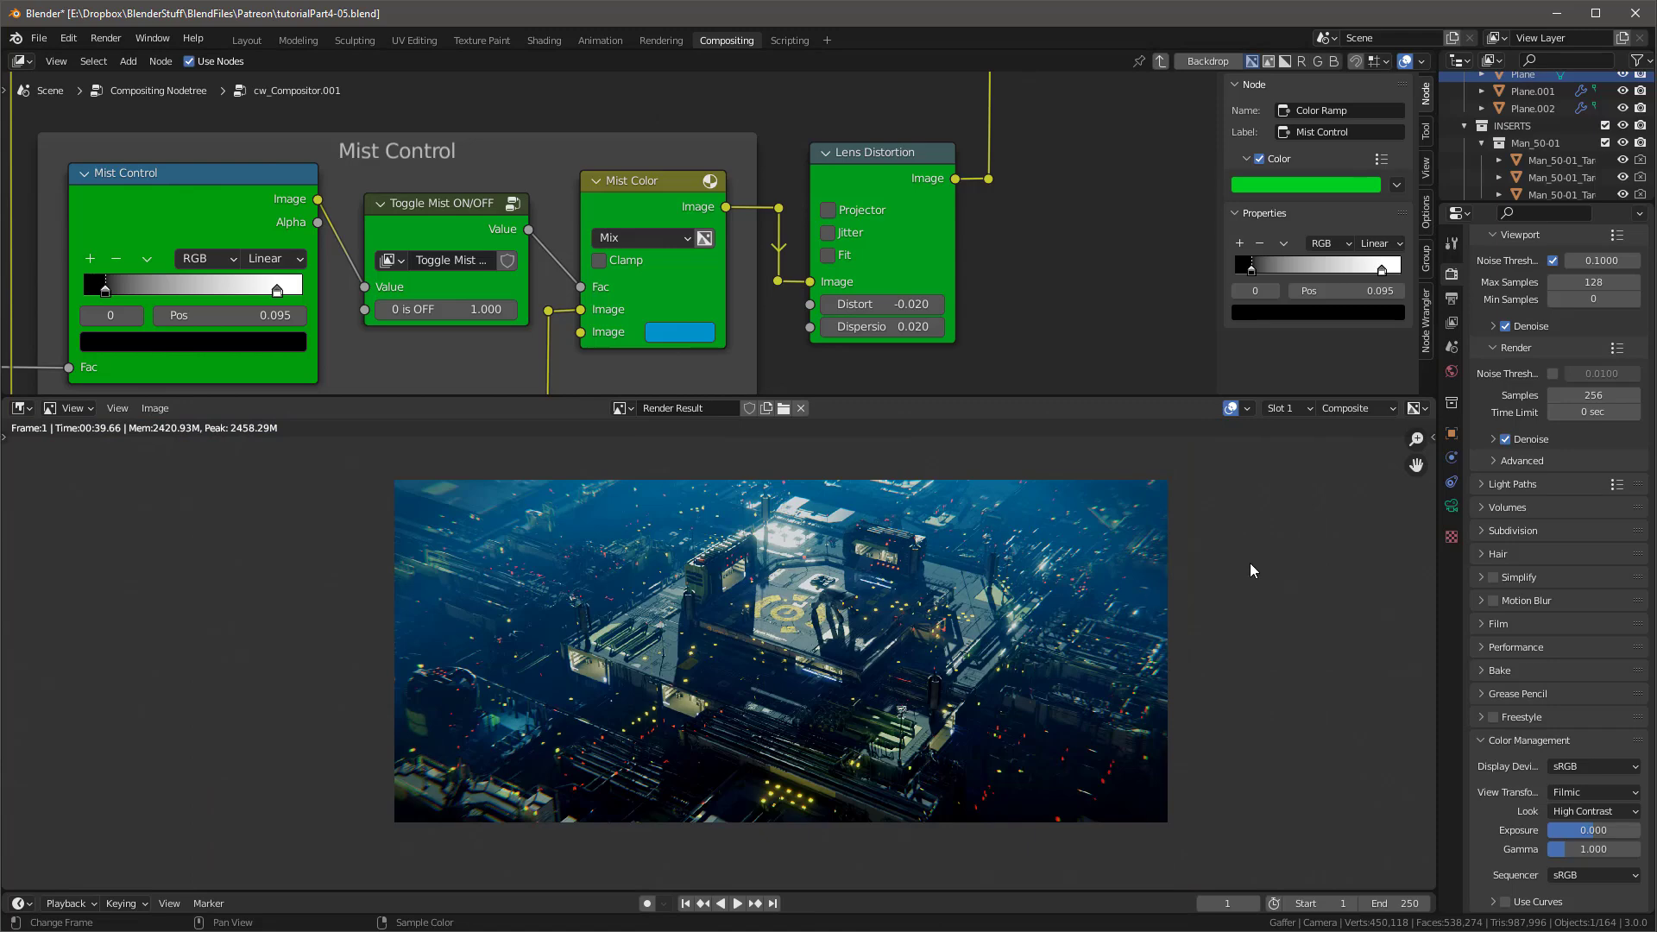
scroll(511, 780, "up", 4)
scroll(510, 768, "down", 3)
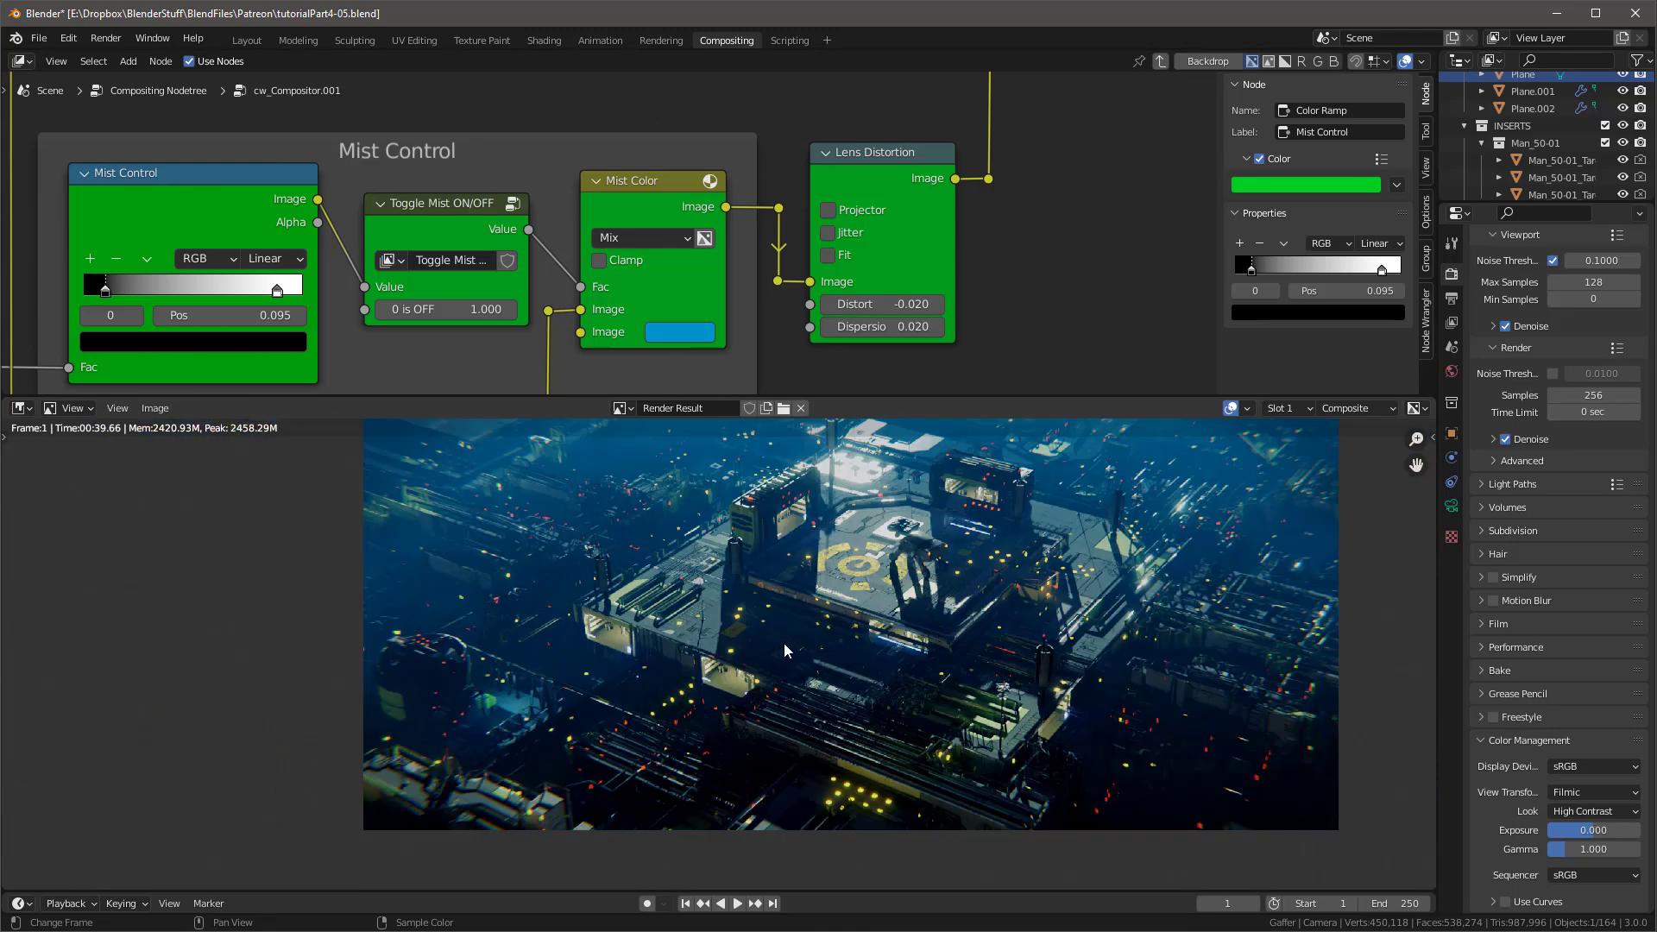
scroll(784, 643, "down", 1)
Step: Preview the Vignette Size mask through the Group Output and set its Width to 1.033 and Height to 0.569
scroll(794, 363, "down", 3)
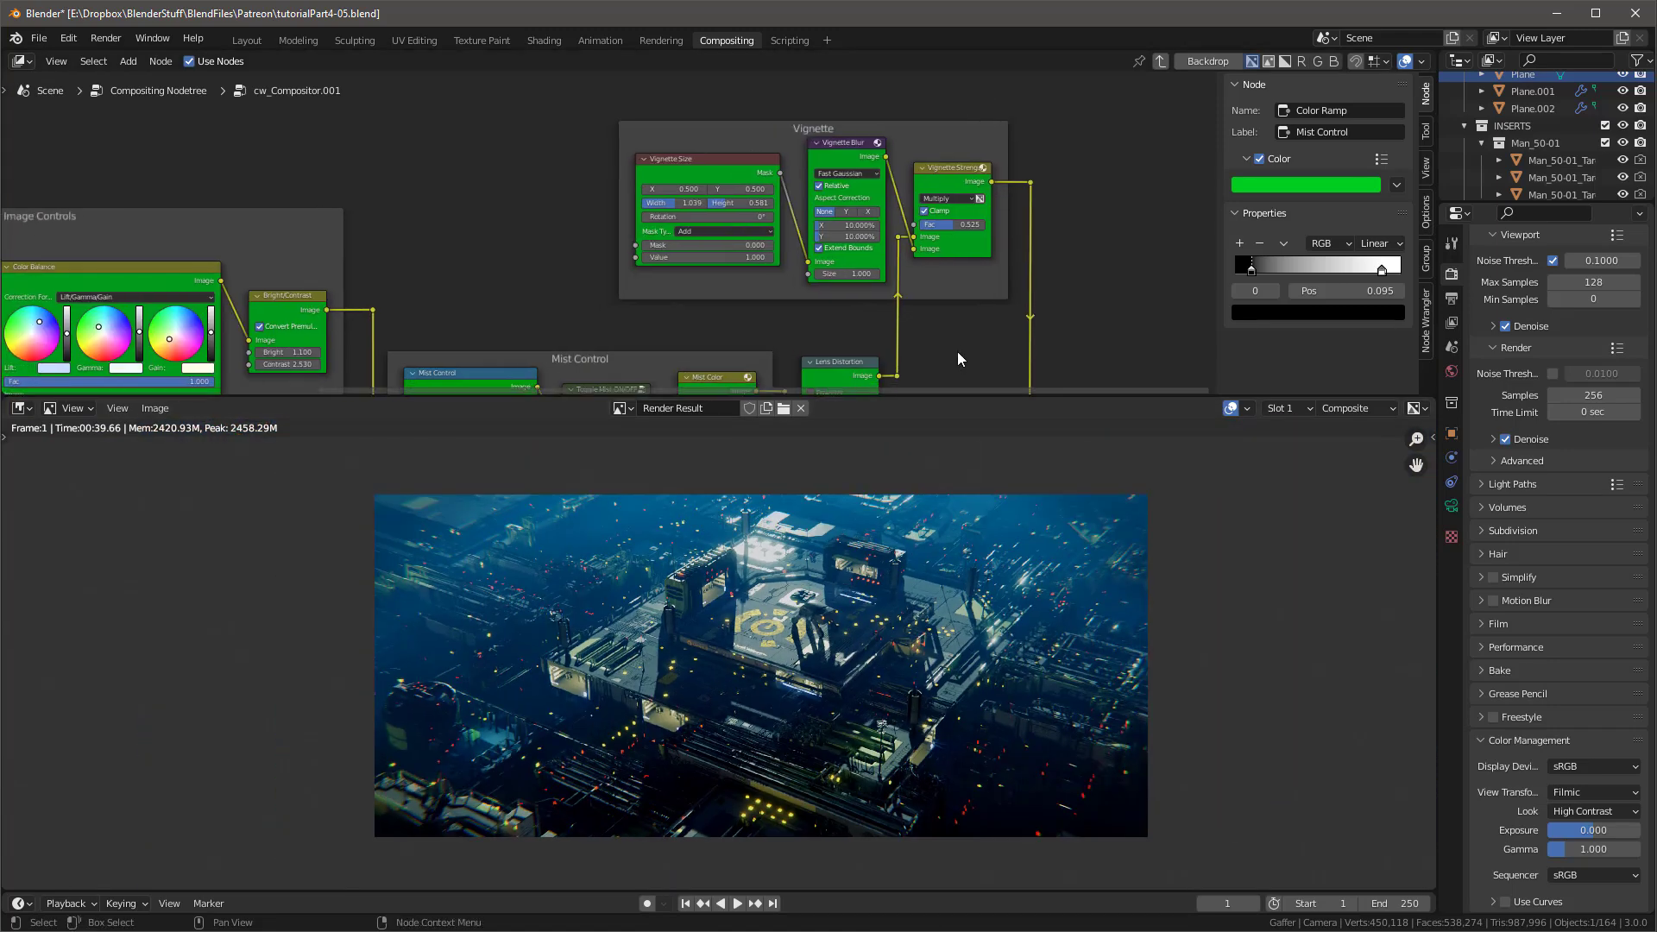
scroll(955, 347, "down", 2)
middle_click_drag(955, 340, 846, 288)
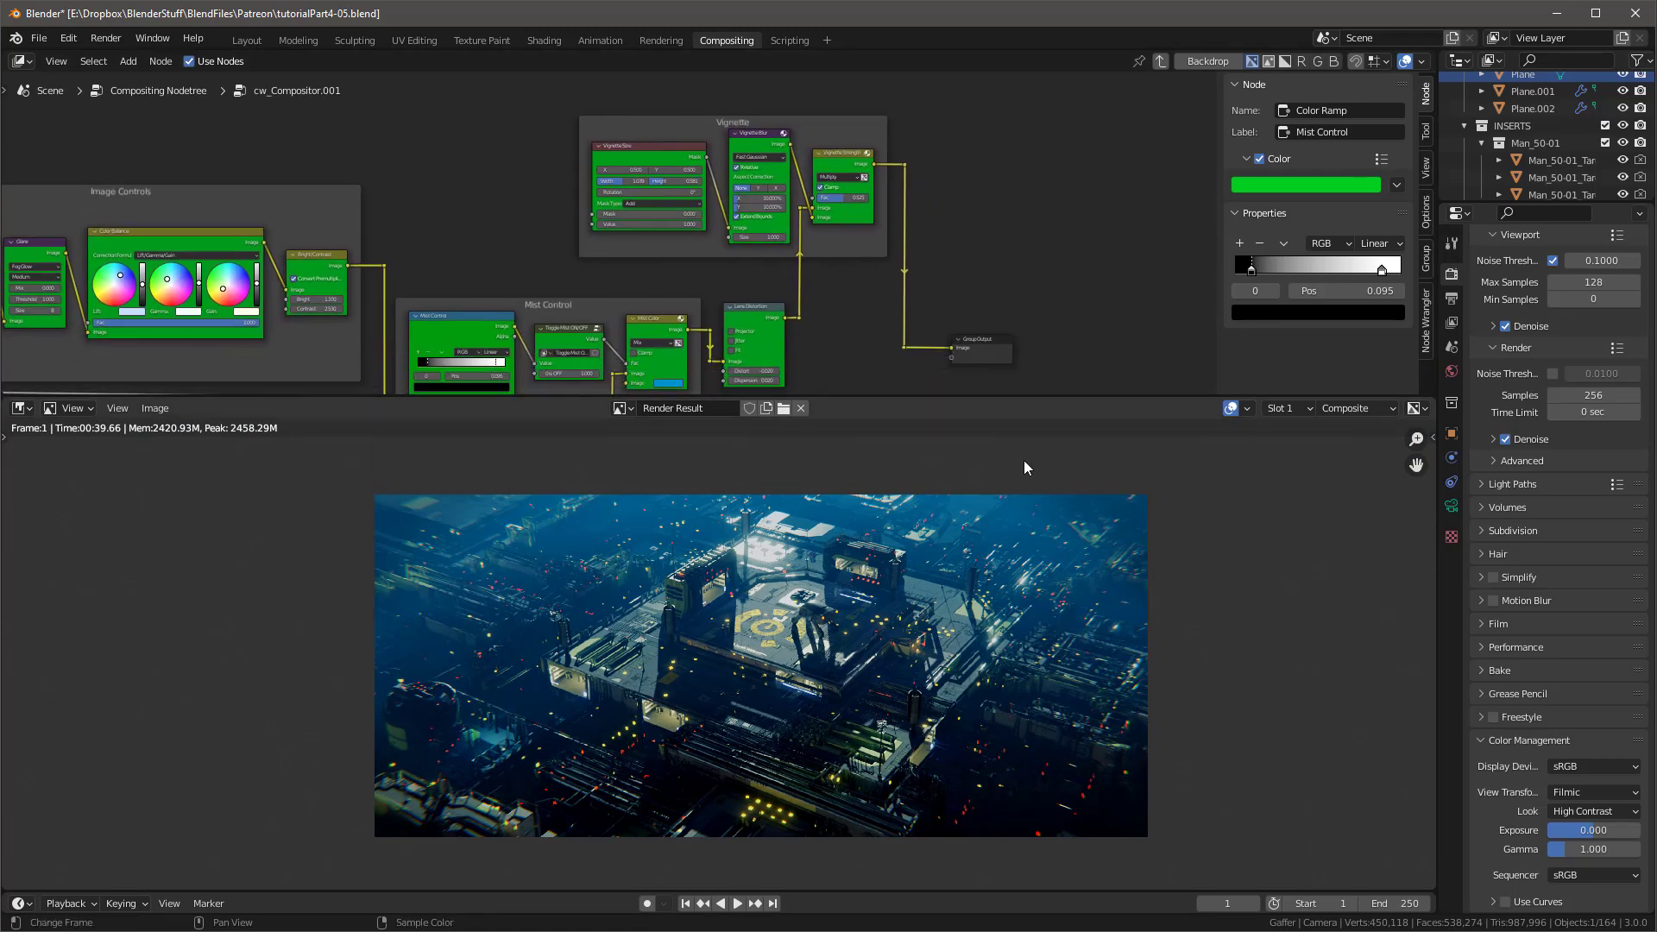
scroll(659, 157, "up", 2)
scroll(659, 154, "down", 2)
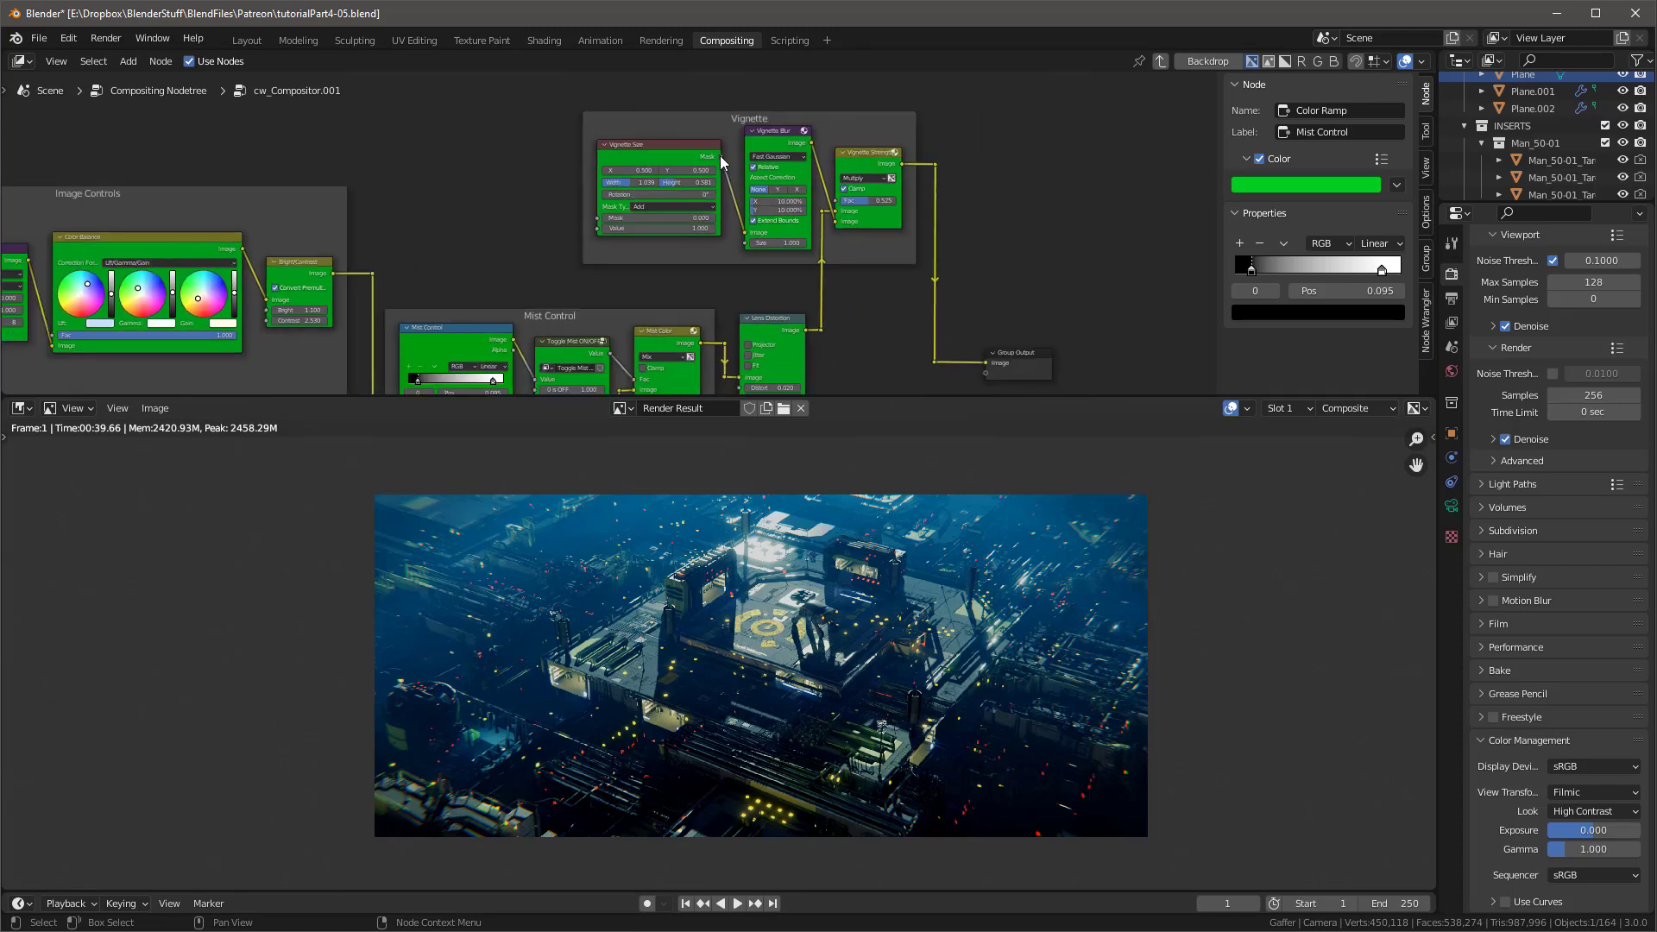
left_click(718, 161, "ctrl+shift")
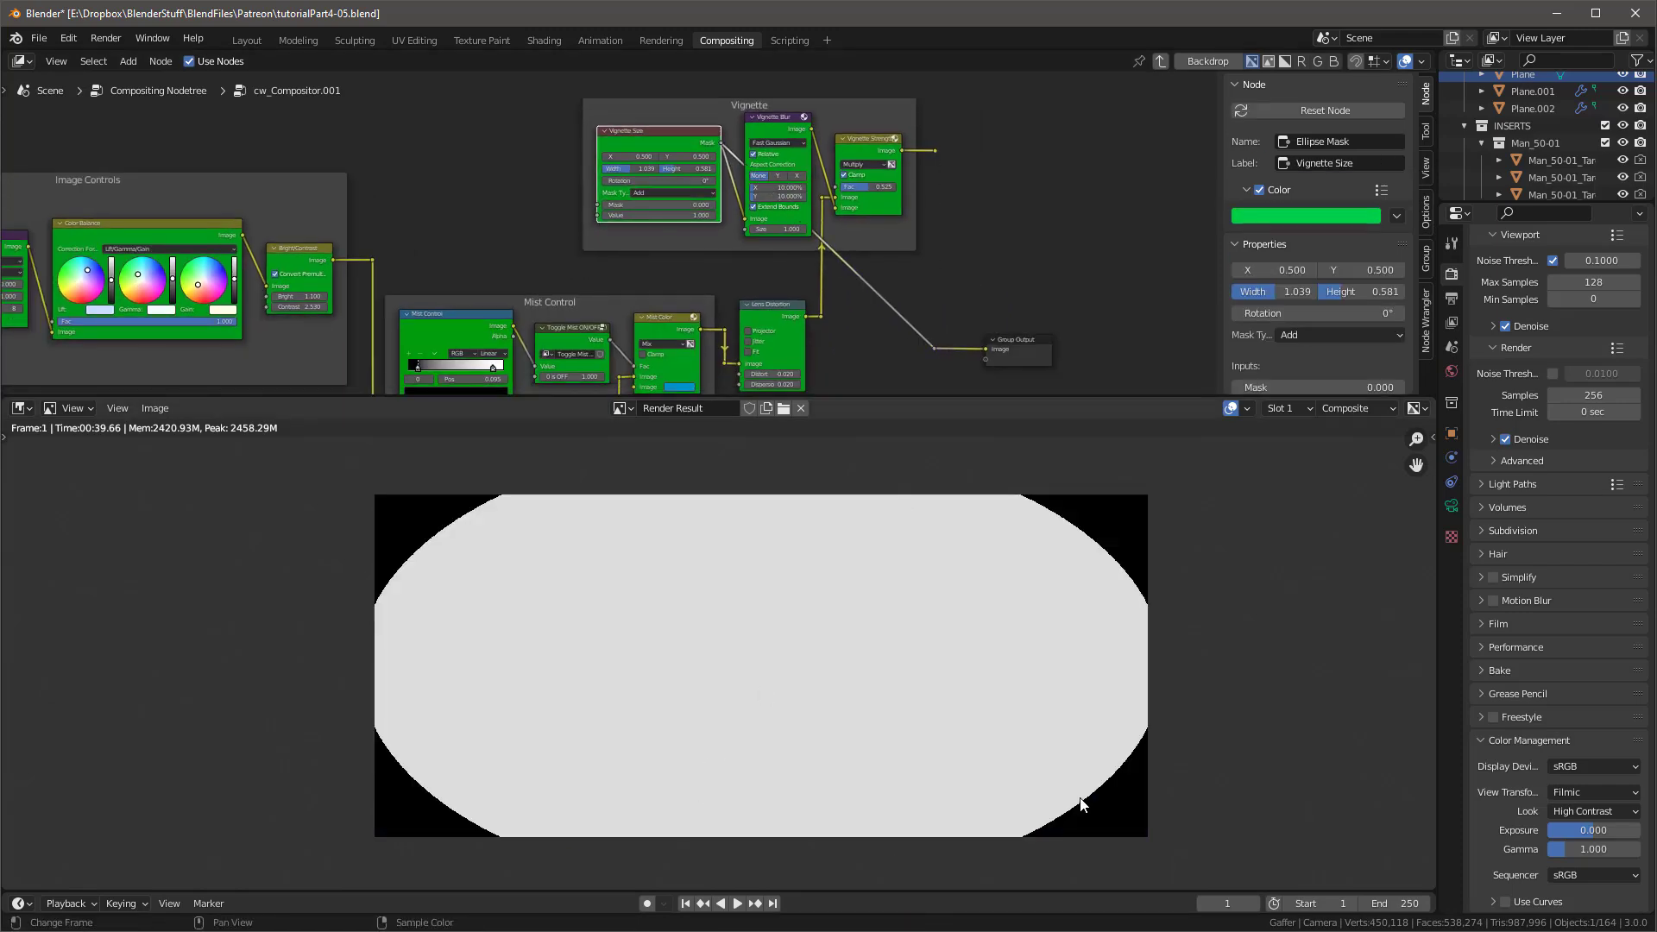
scroll(671, 143, "up", 3)
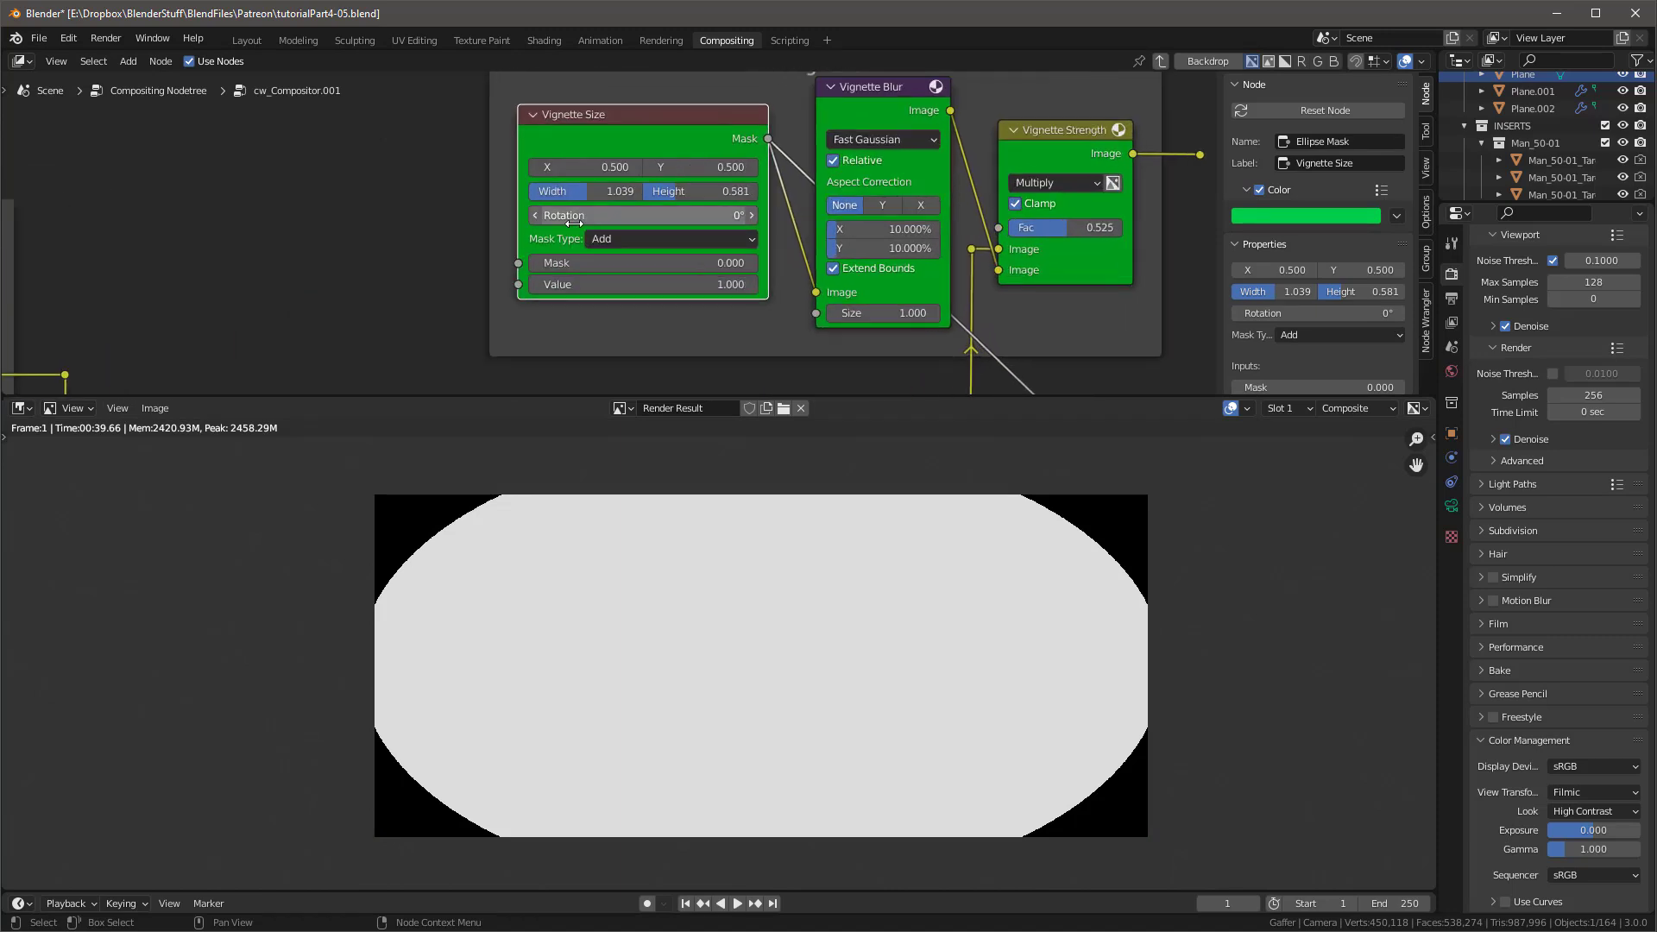
mouse_move(577, 189)
left_mouse_down()
mouse_move(556, 189)
mouse_move(582, 189)
left_mouse_up()
left_click_drag(709, 197, 701, 198)
Step: Preview the Vignette Blur result through the Group Output and reconnect the Vignette Strength output to it
scroll(777, 127, "down", 2)
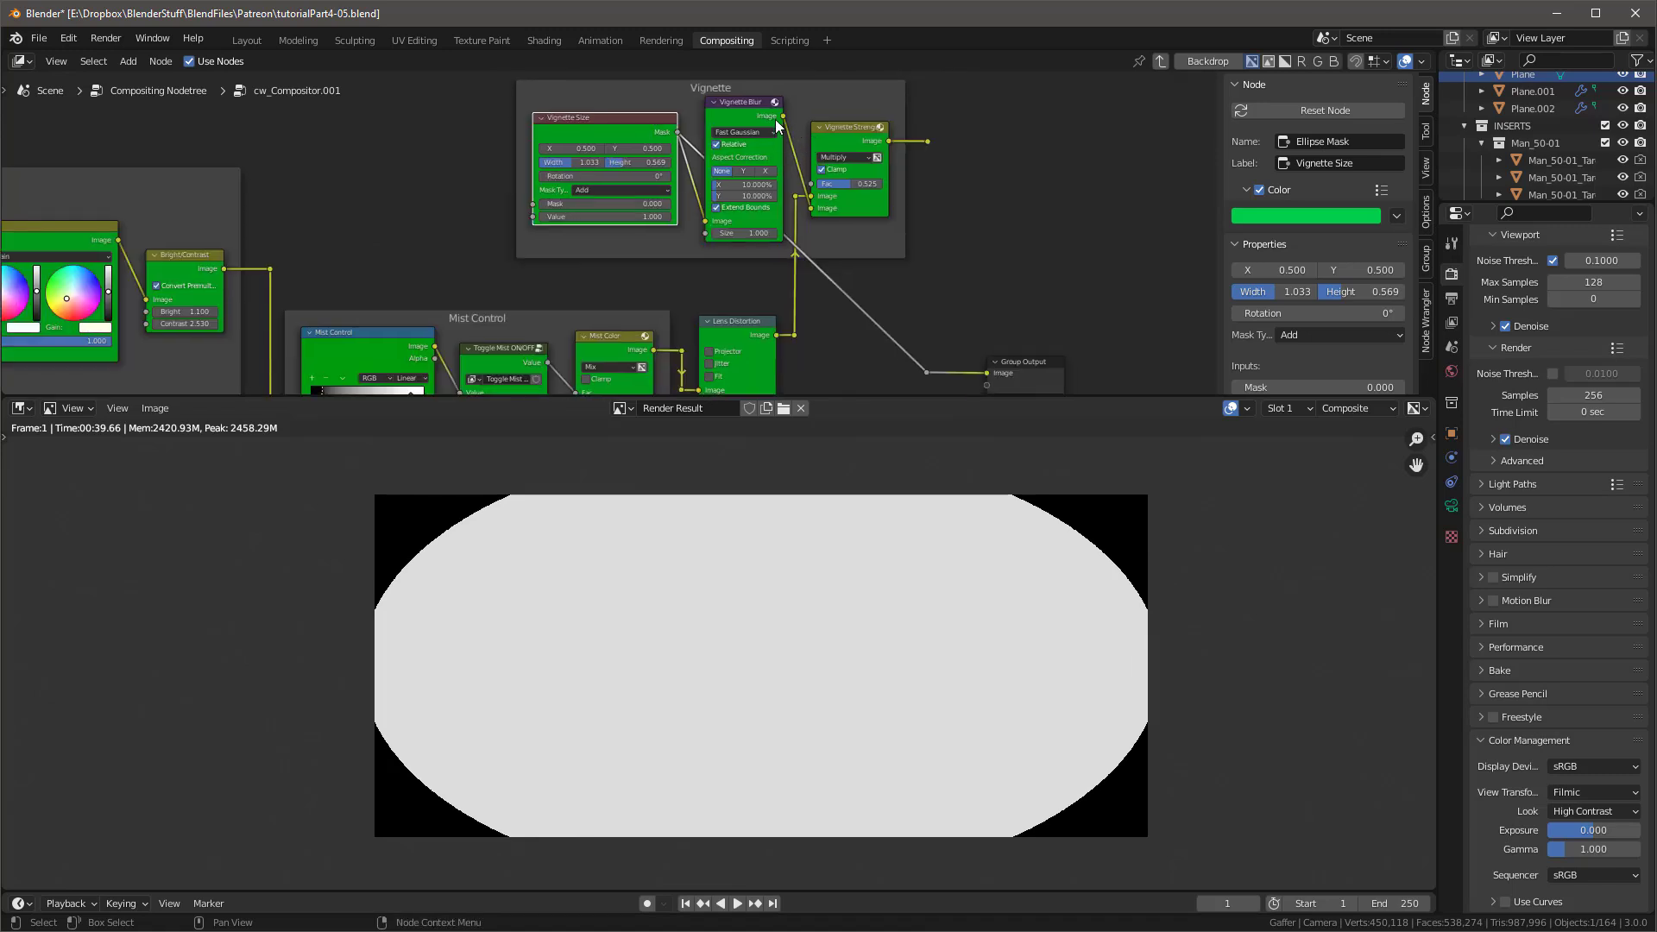
left_click_drag(782, 116, 924, 309)
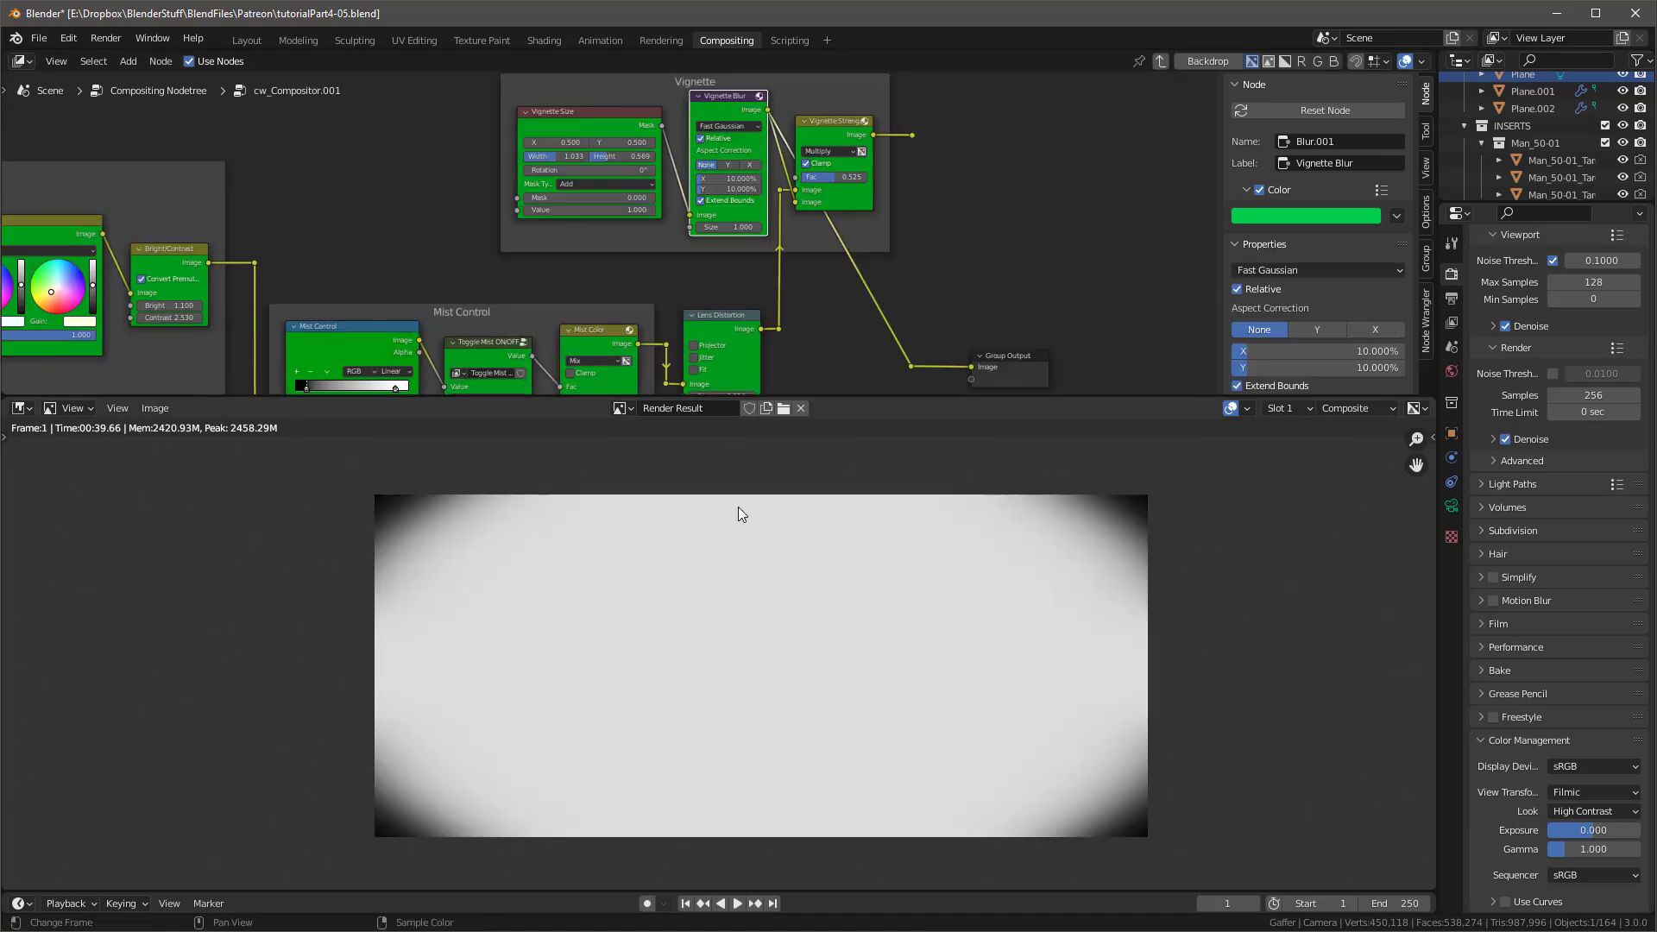
scroll(732, 202, "up", 4)
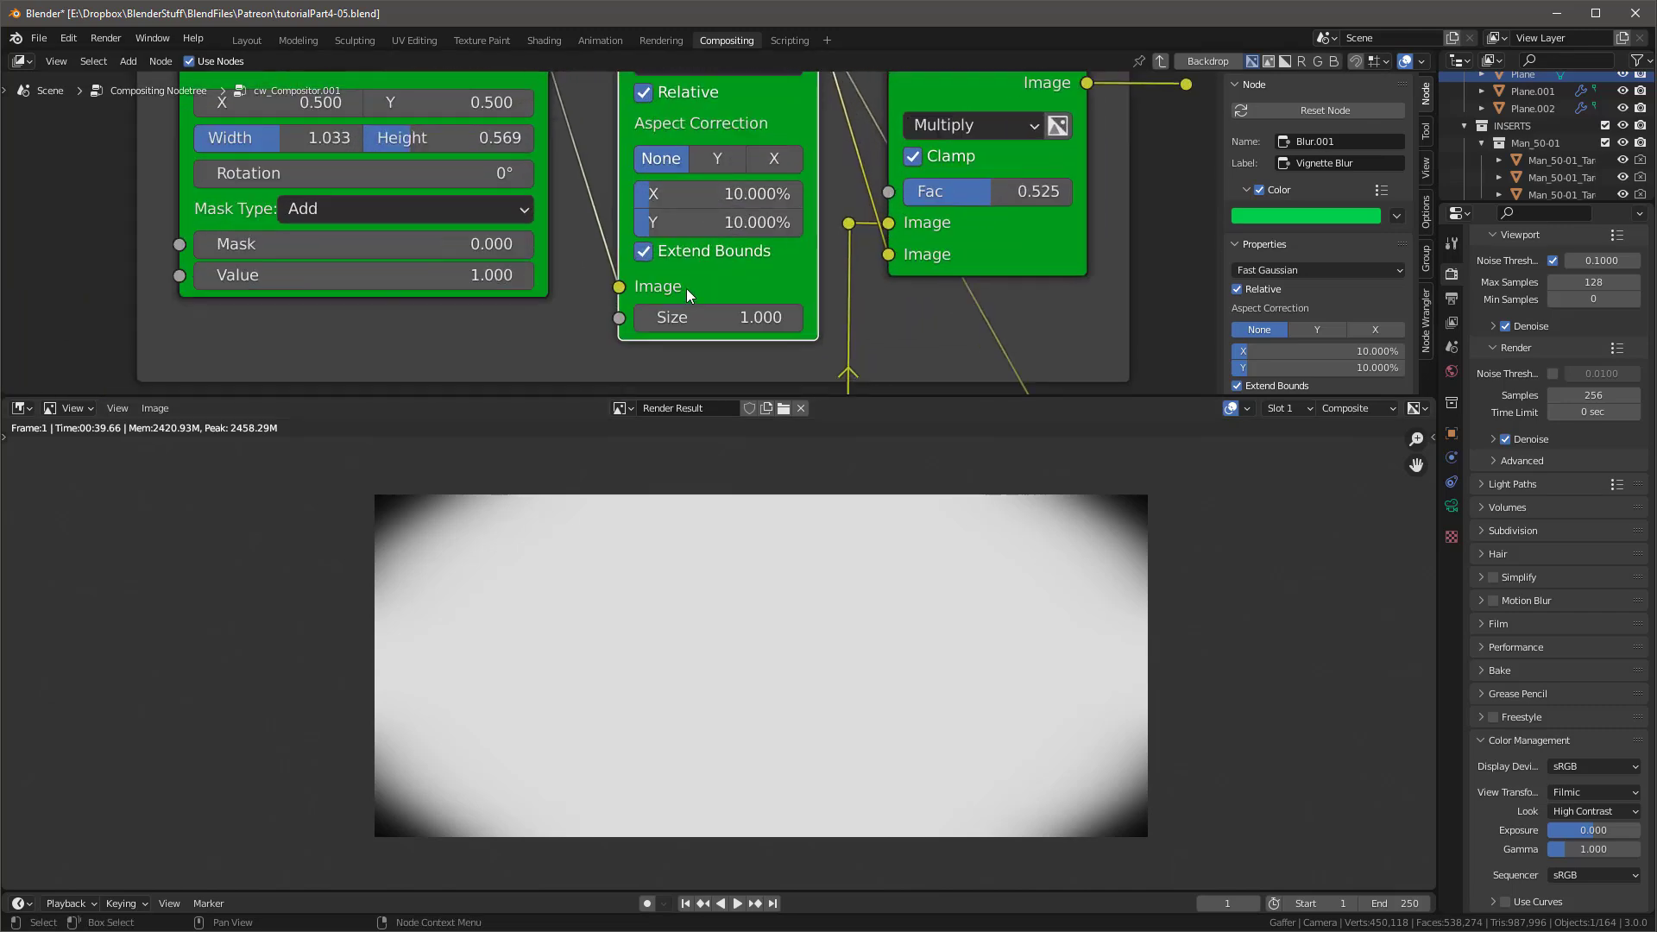
scroll(717, 207, "down", 5)
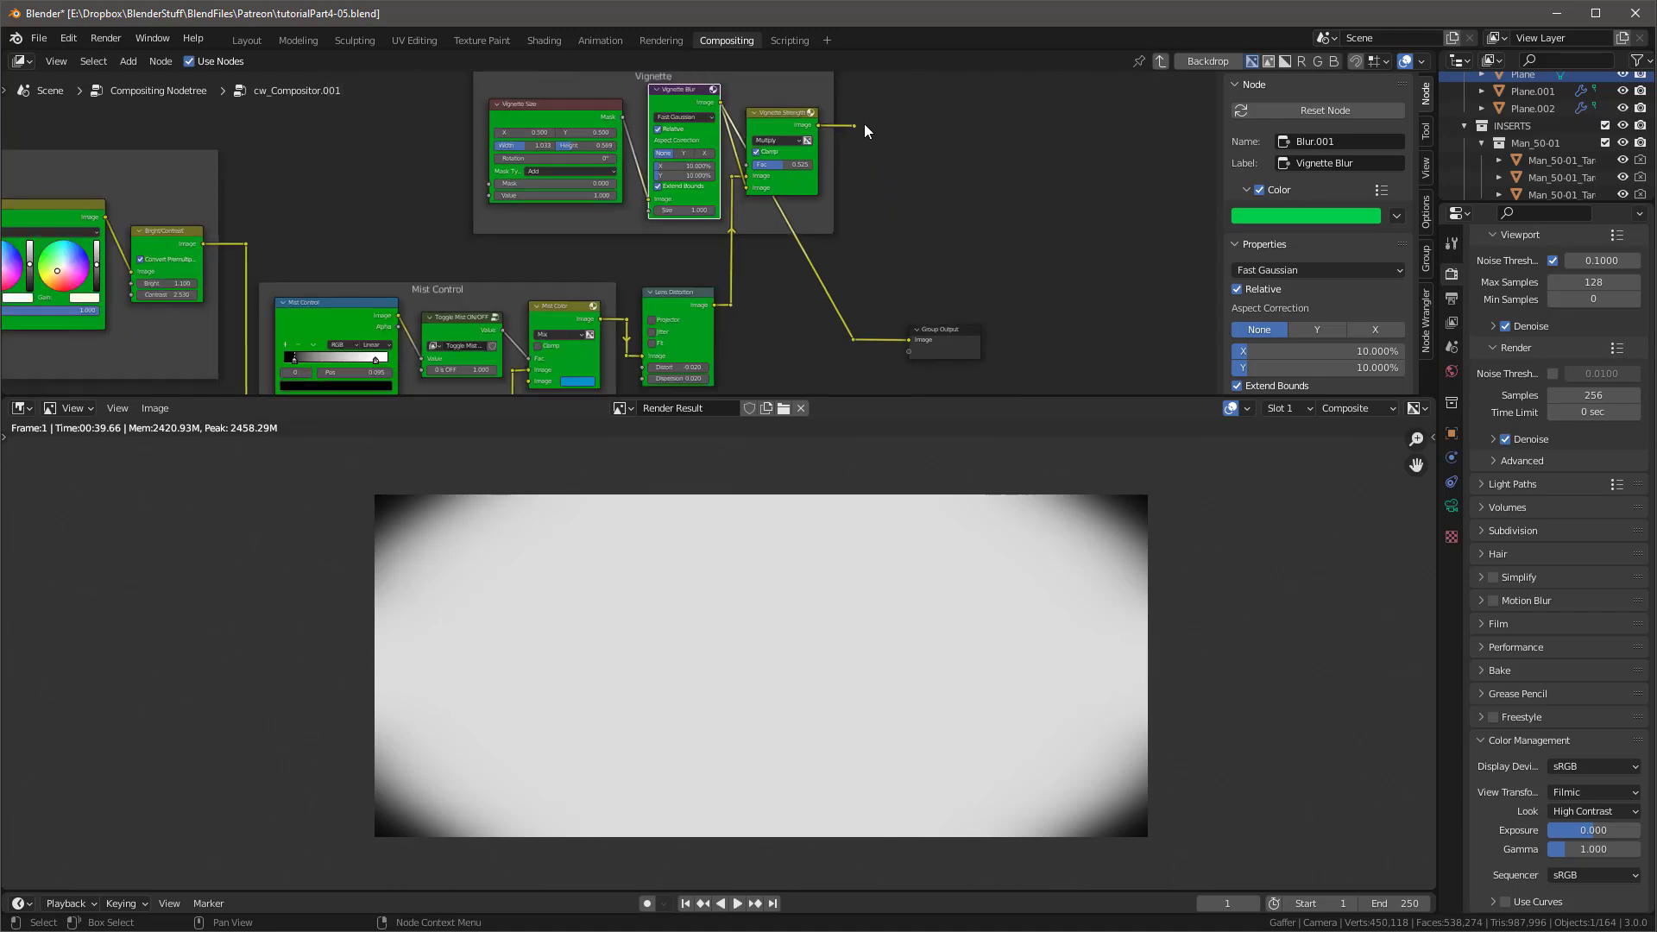
left_click_drag(852, 125, 852, 339)
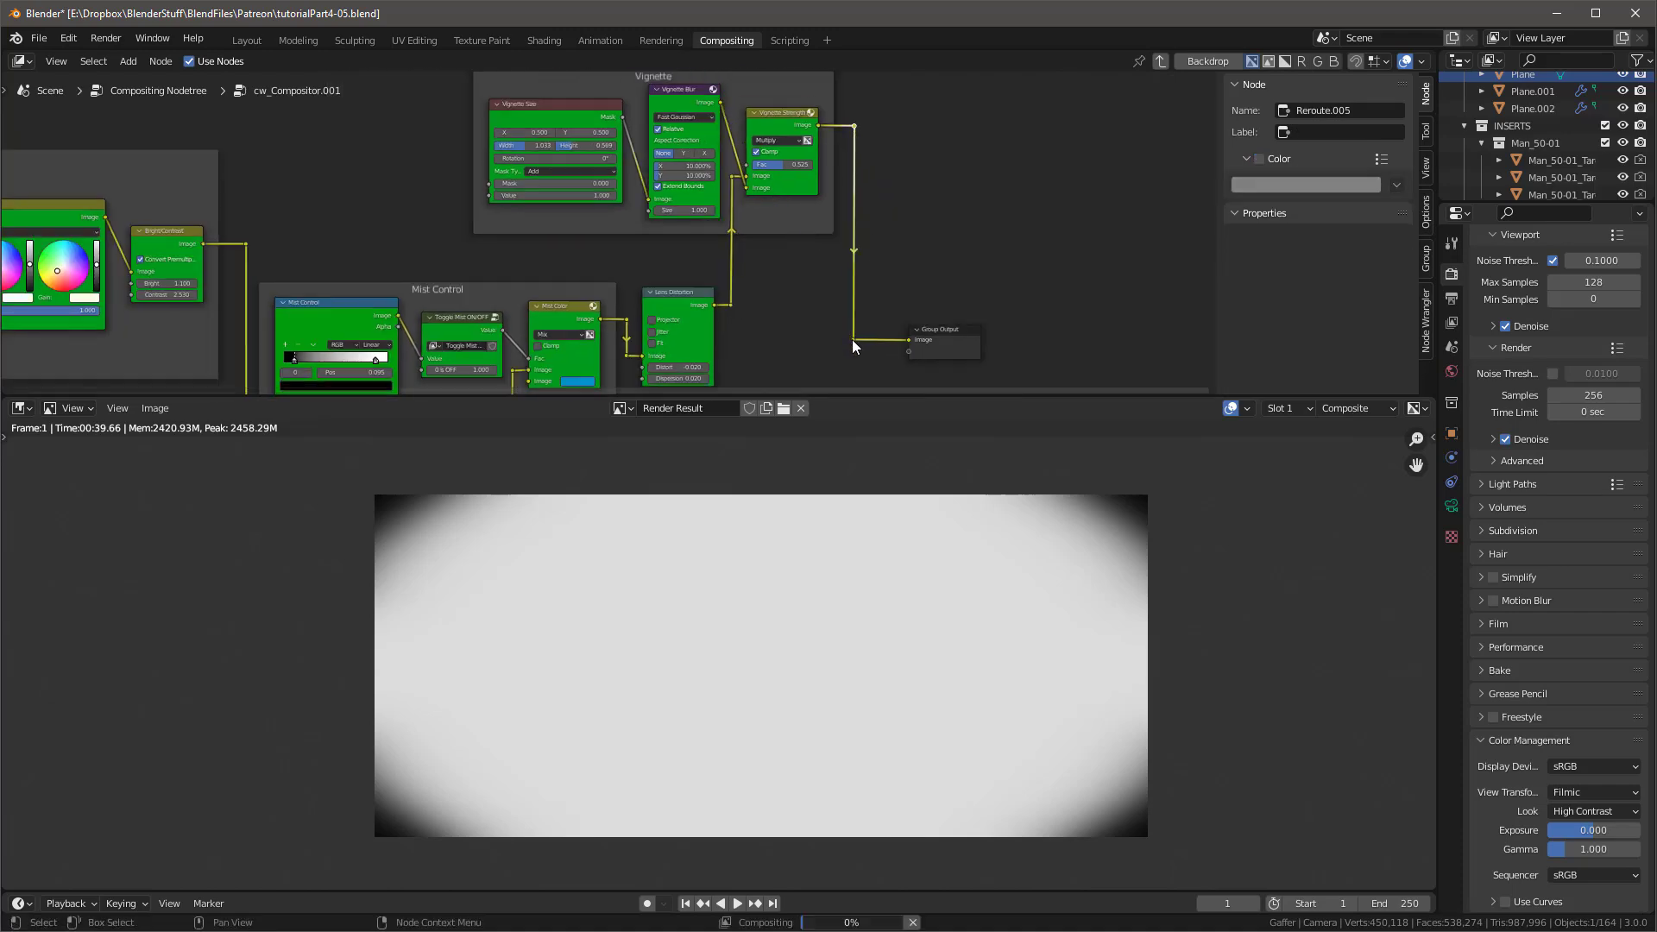
Step: Compare Vignette Strength factors of 1.000 and 0.000, and raise the factor partway for a subtle vignette
scroll(770, 110, "up", 1)
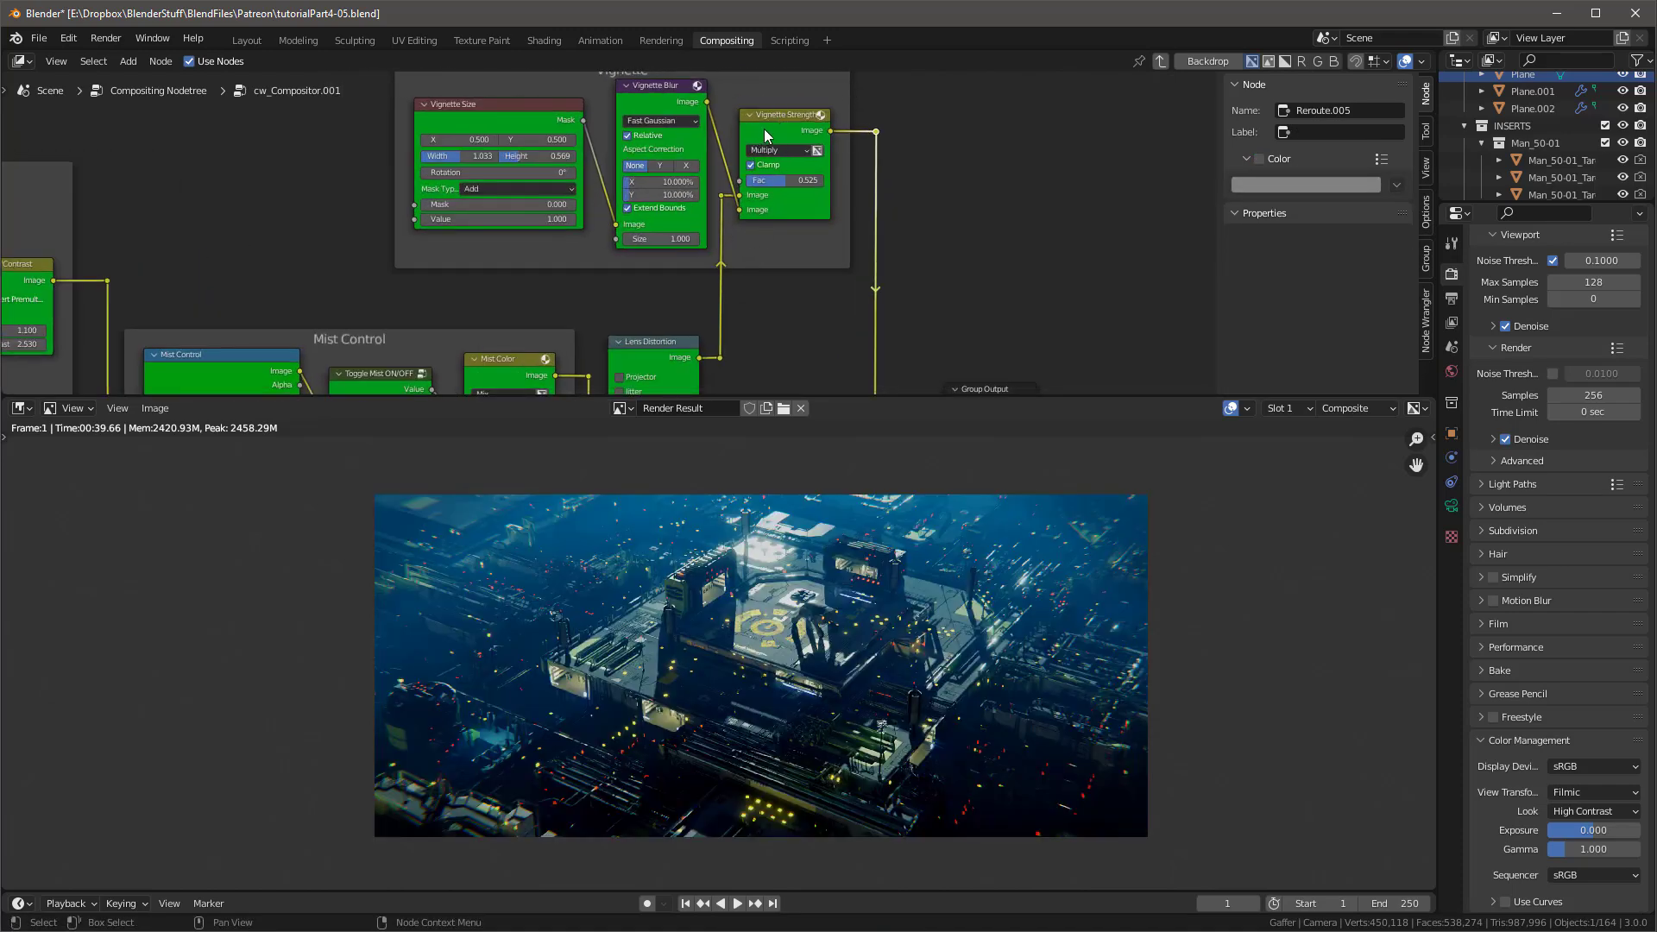
scroll(763, 128, "up", 2)
left_click_drag(791, 202, 1069, 292)
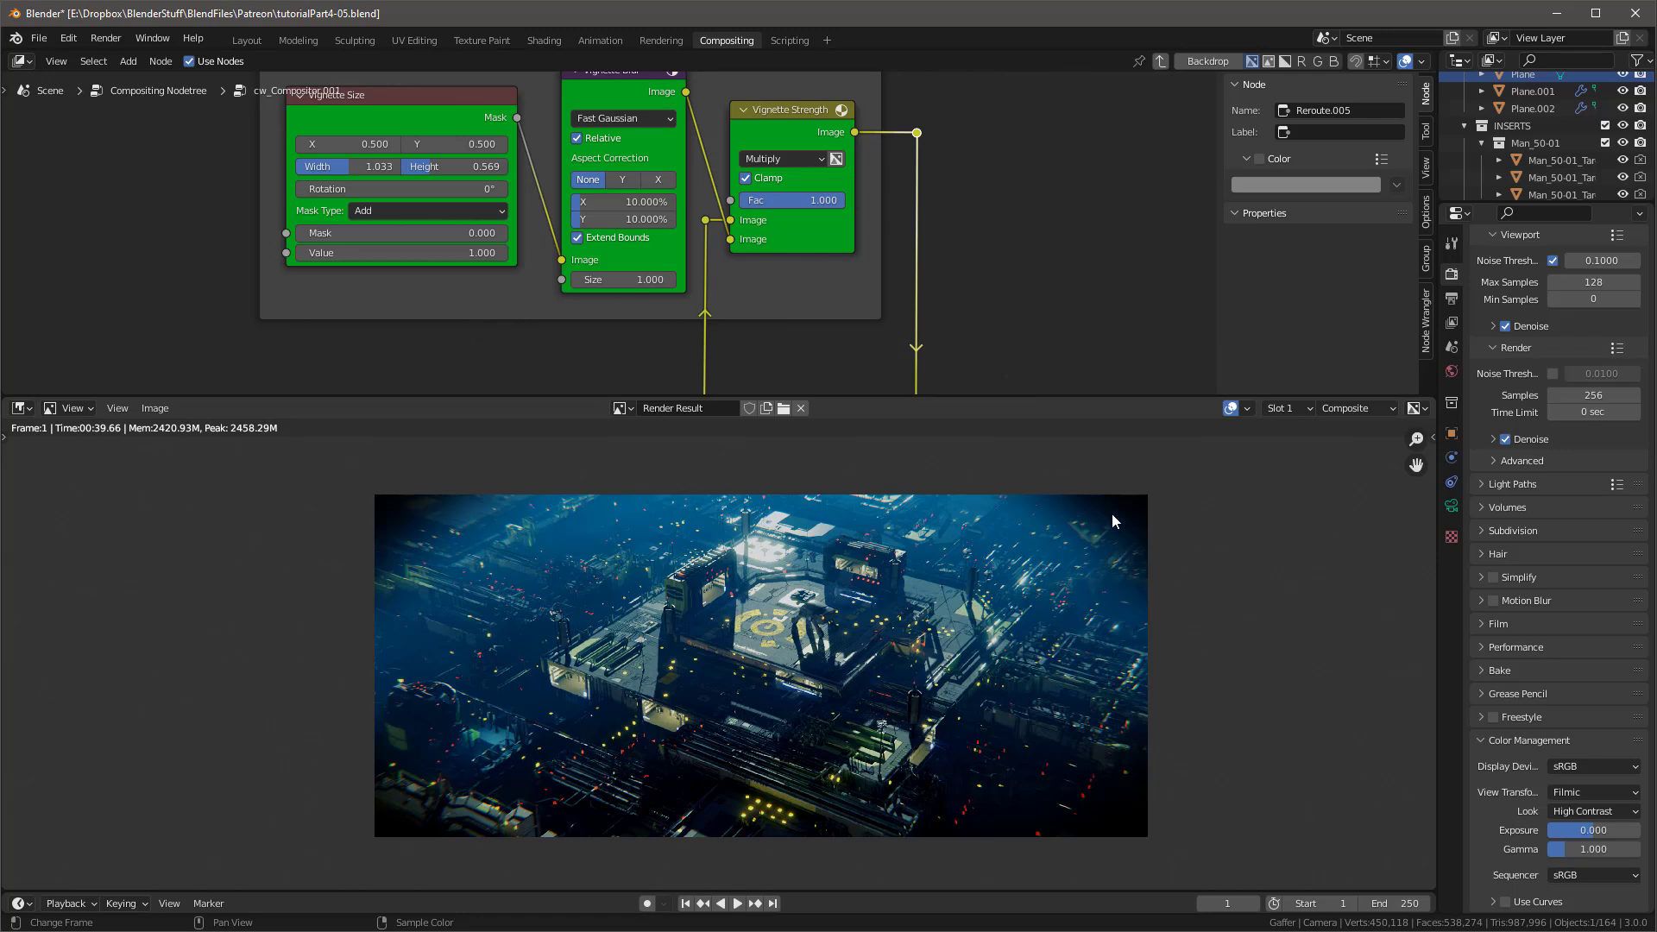
left_click_drag(834, 201, 742, 200)
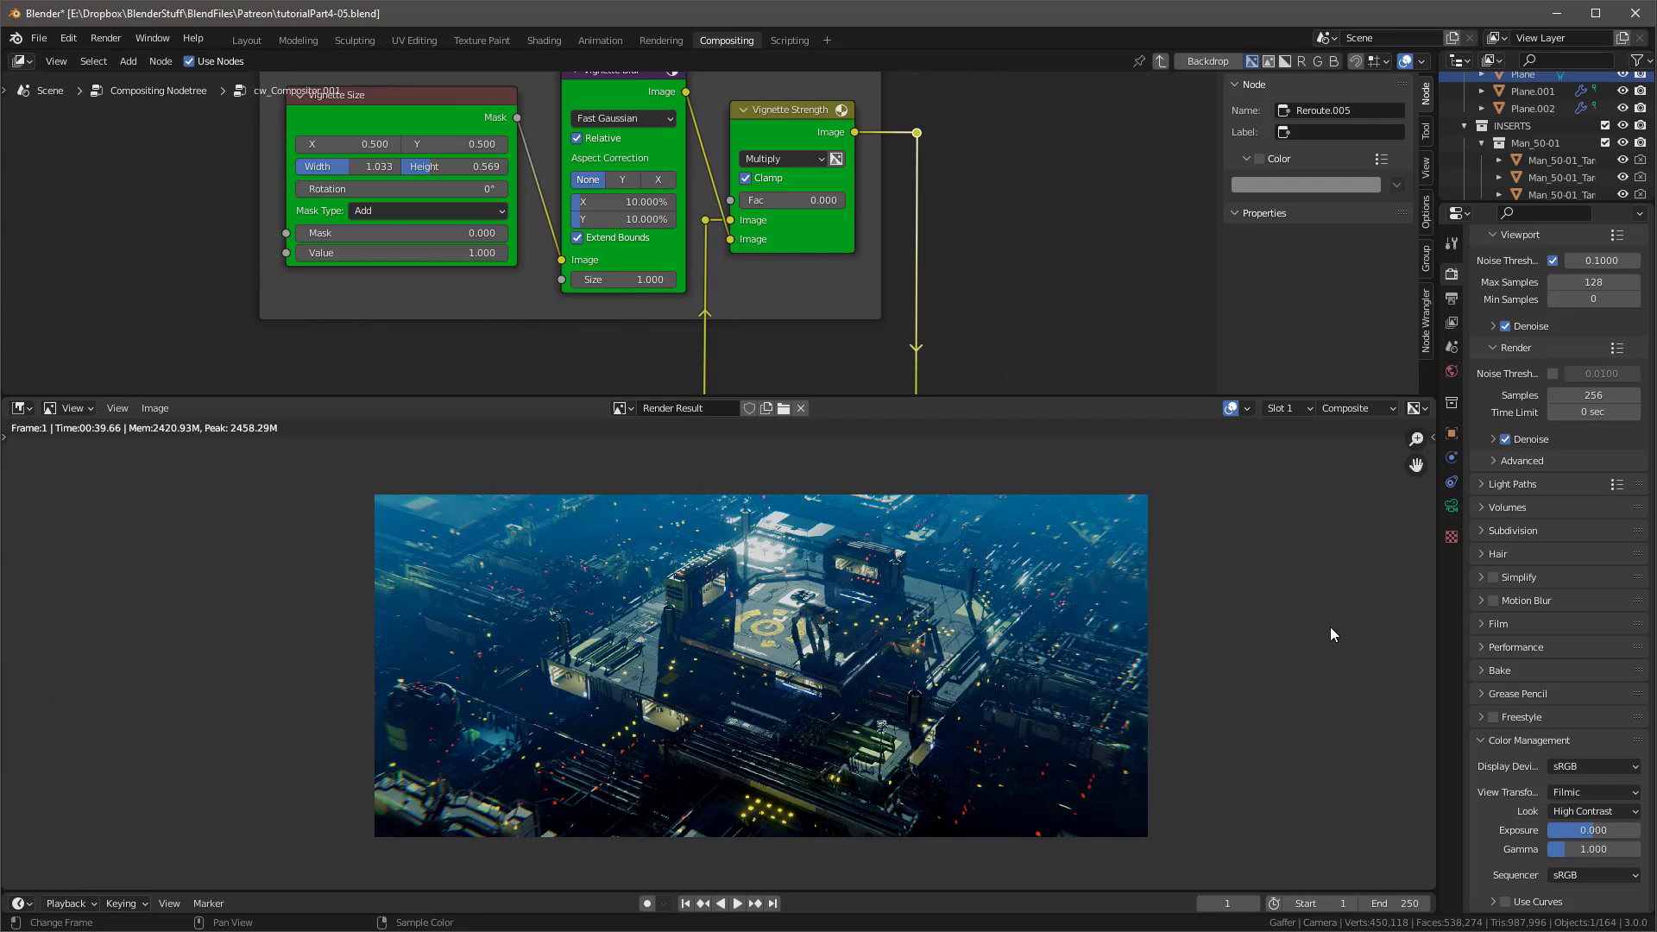
left_click_drag(769, 203, 785, 201)
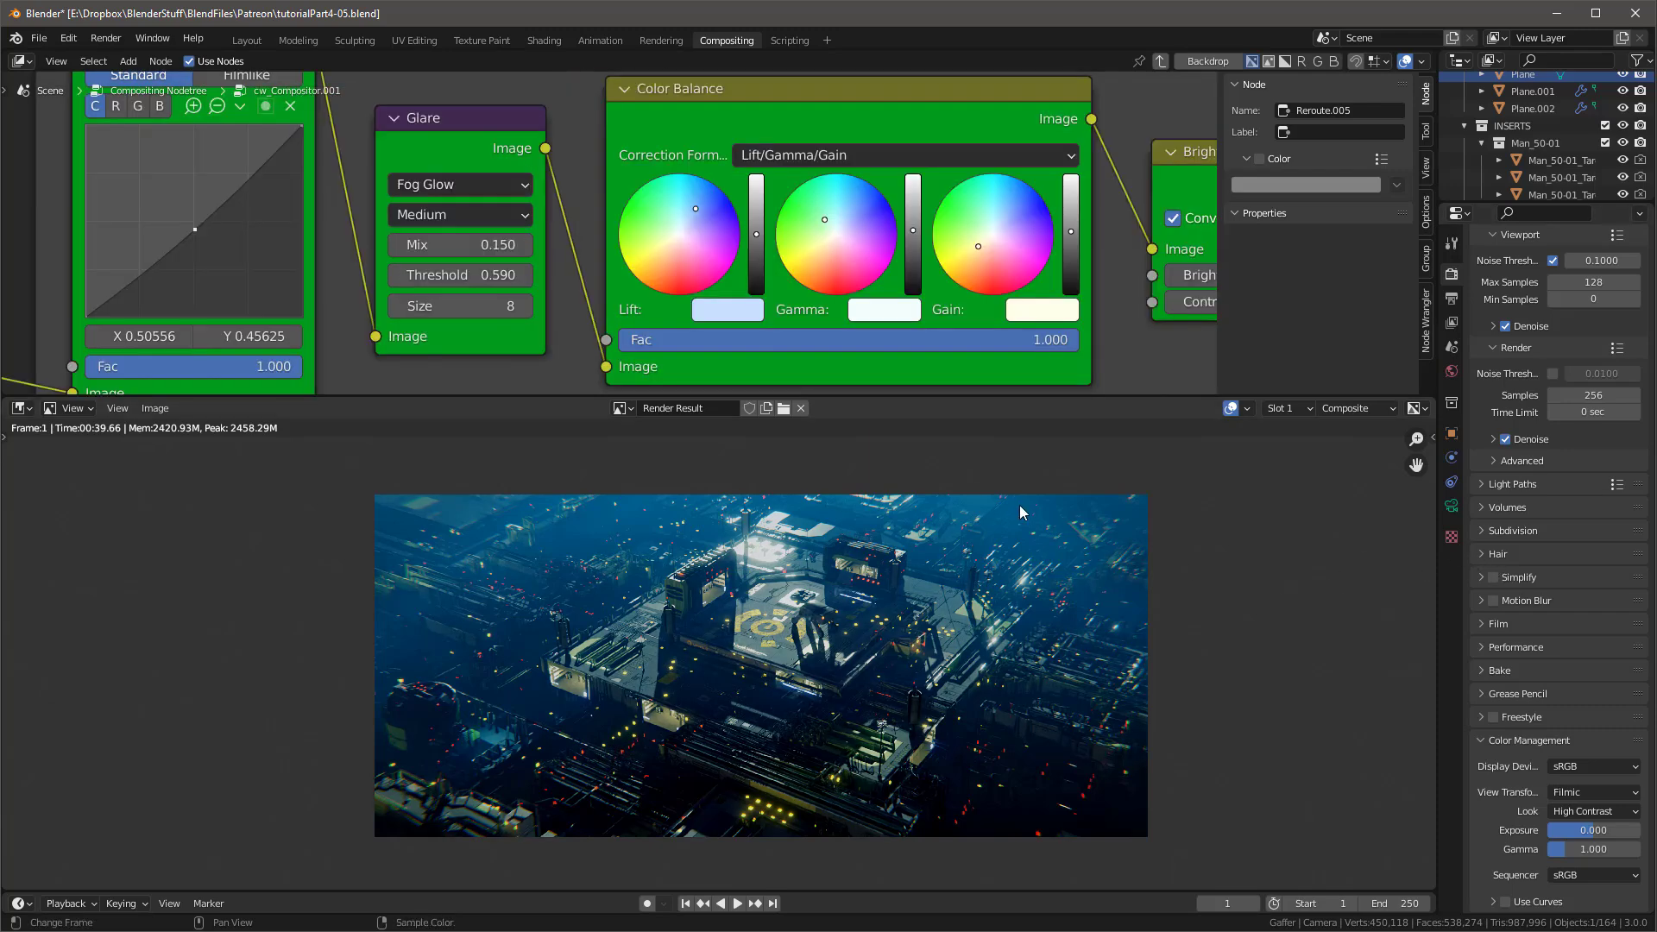
Step: Switch to the Layout workspace and set the viewport denoiser to OptiX in the Cycles sampling settings
left_click(249, 39)
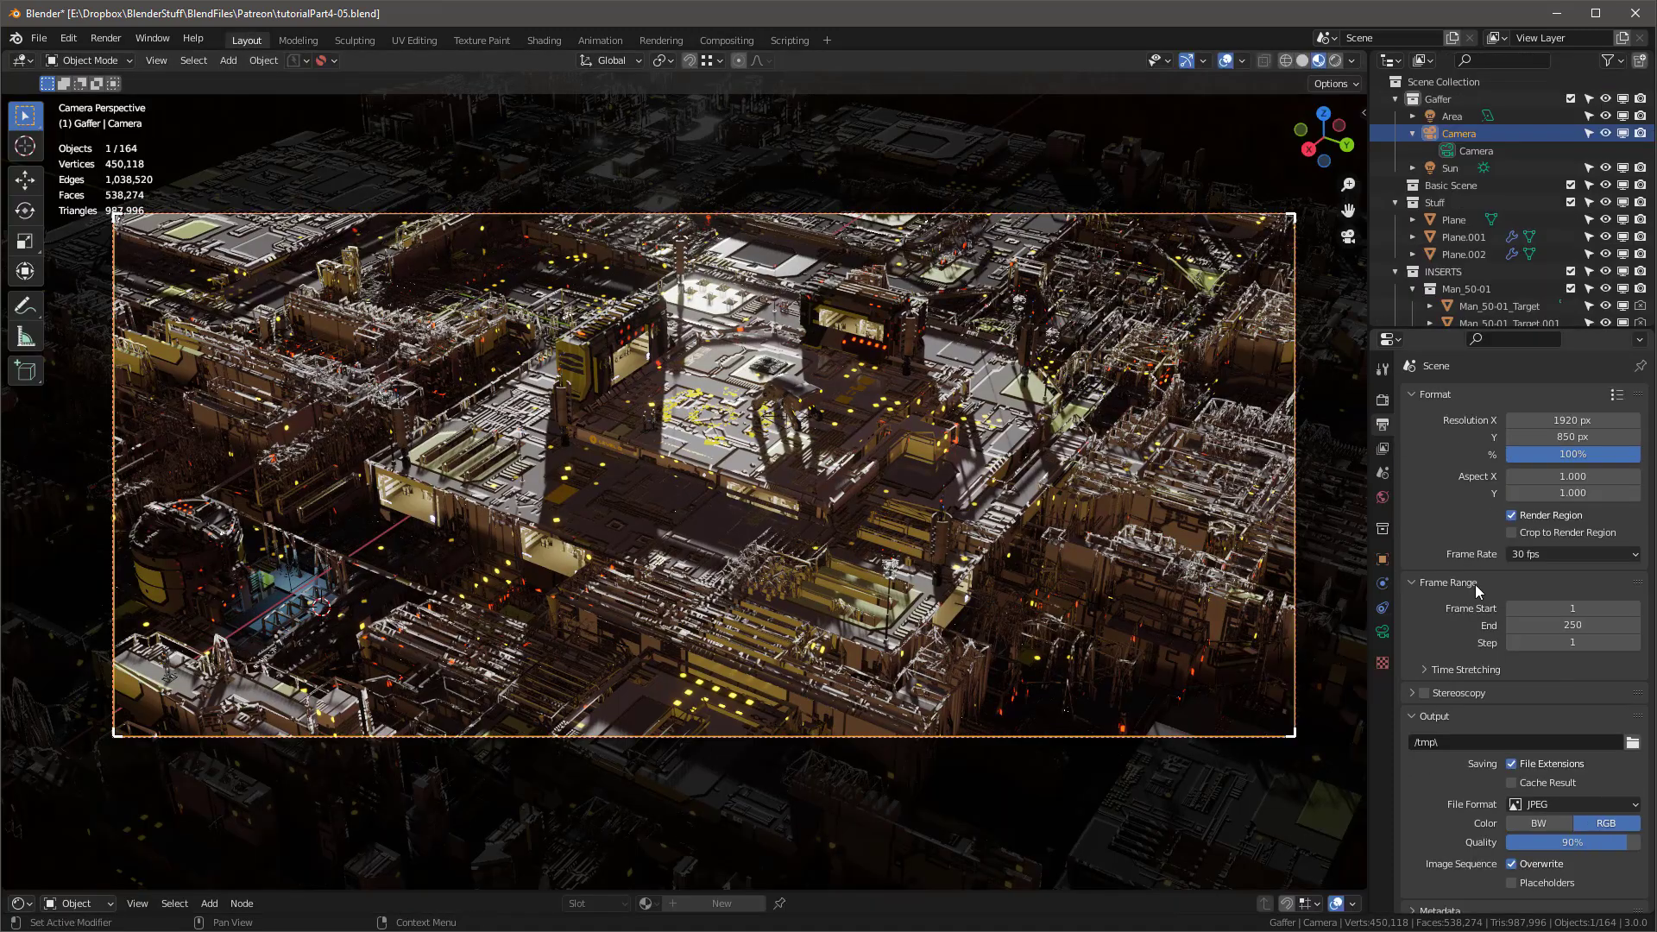
scroll(1471, 580, "down", 3)
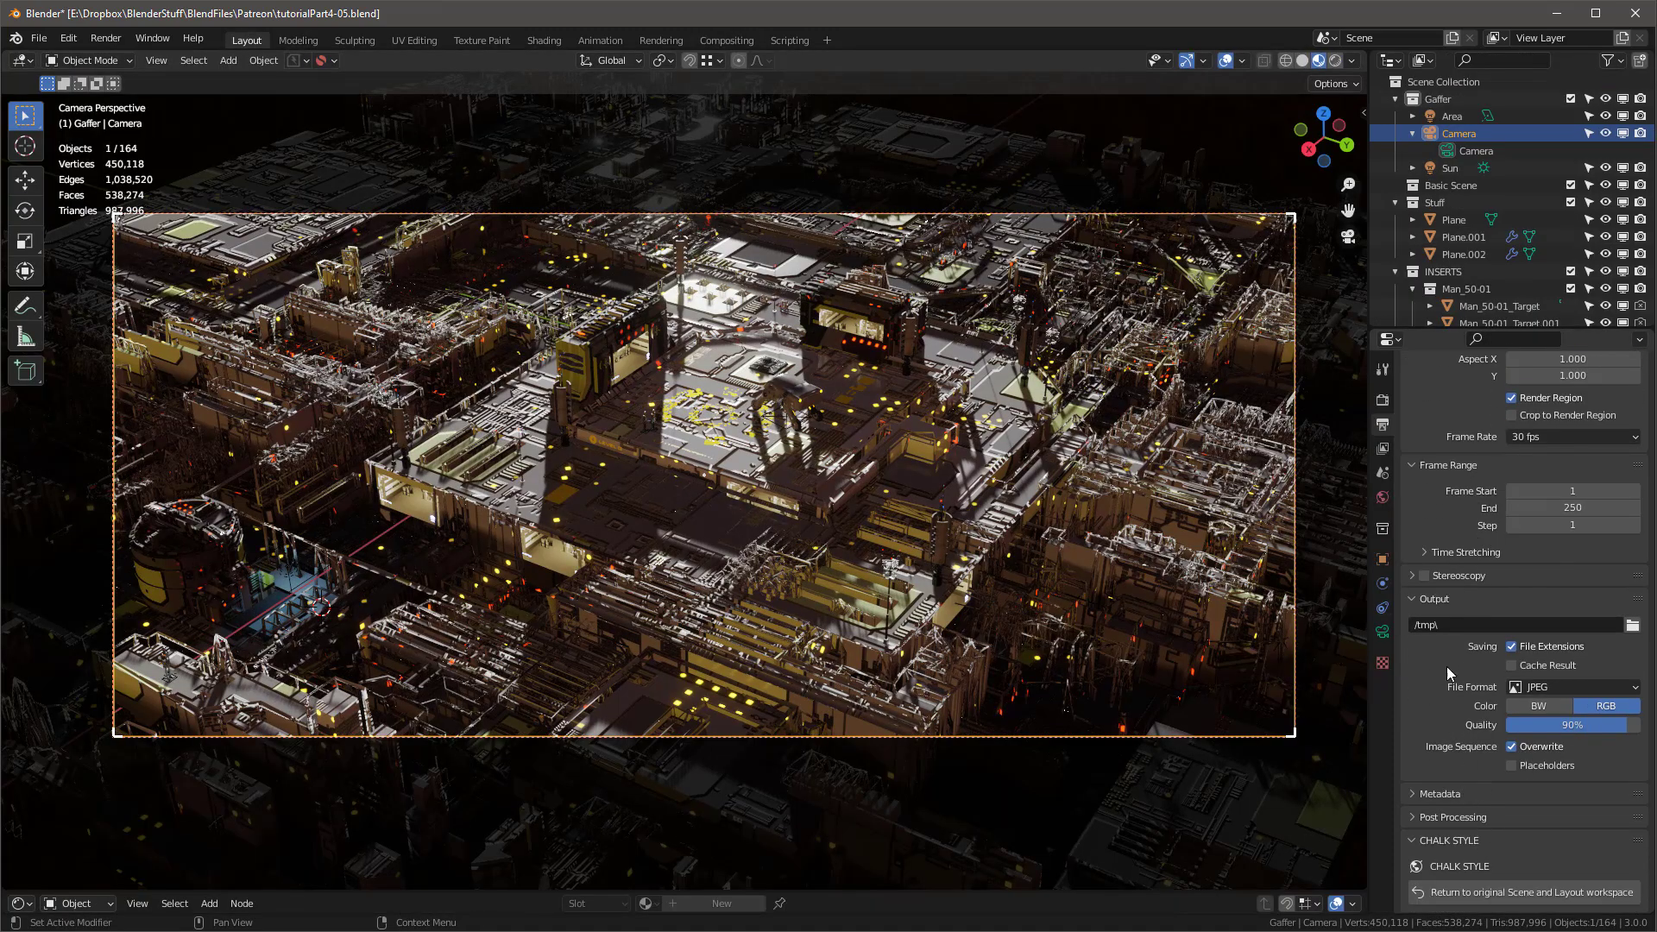
left_click(1384, 400)
left_click(1383, 370)
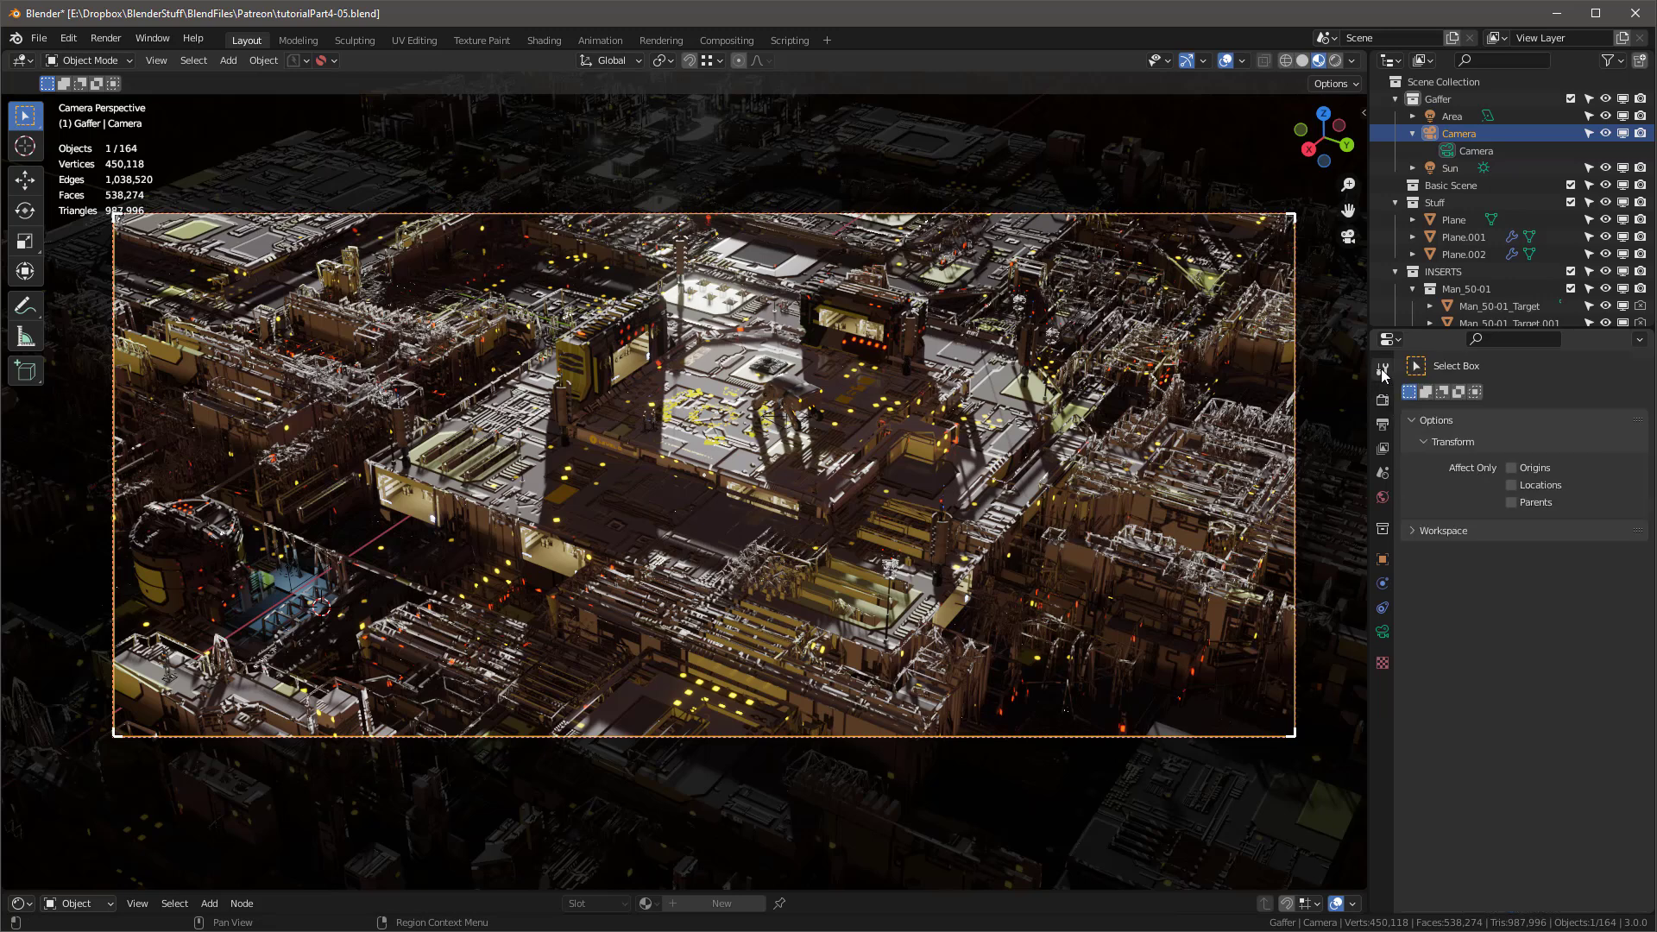
left_click(1382, 399)
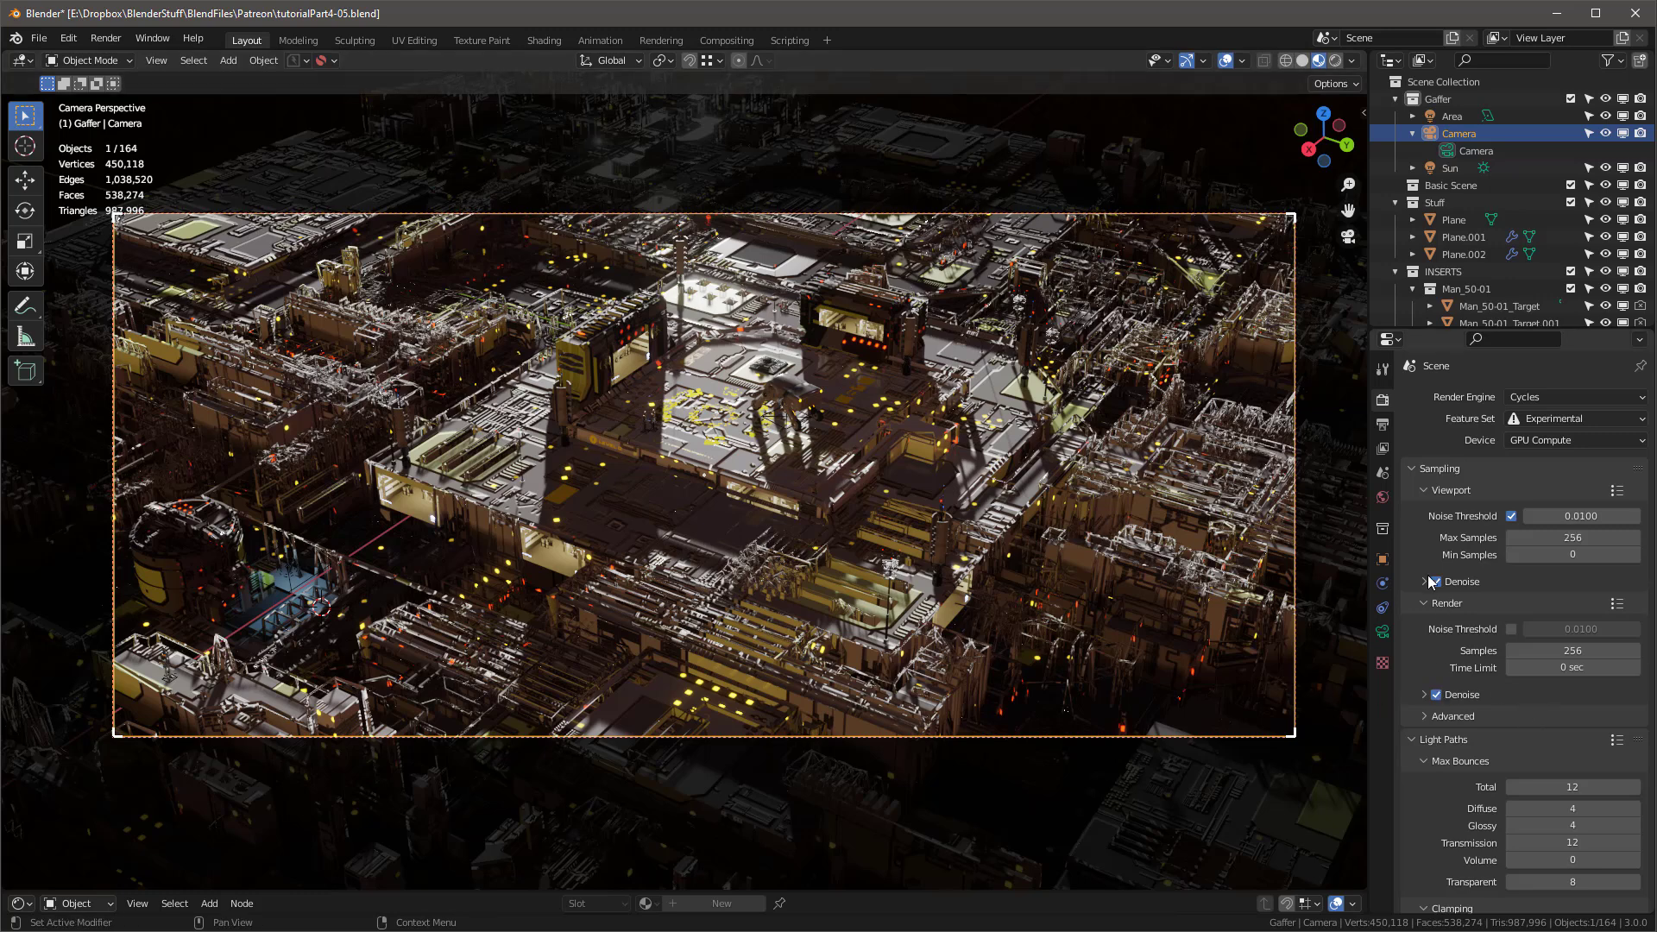
left_click(1423, 582)
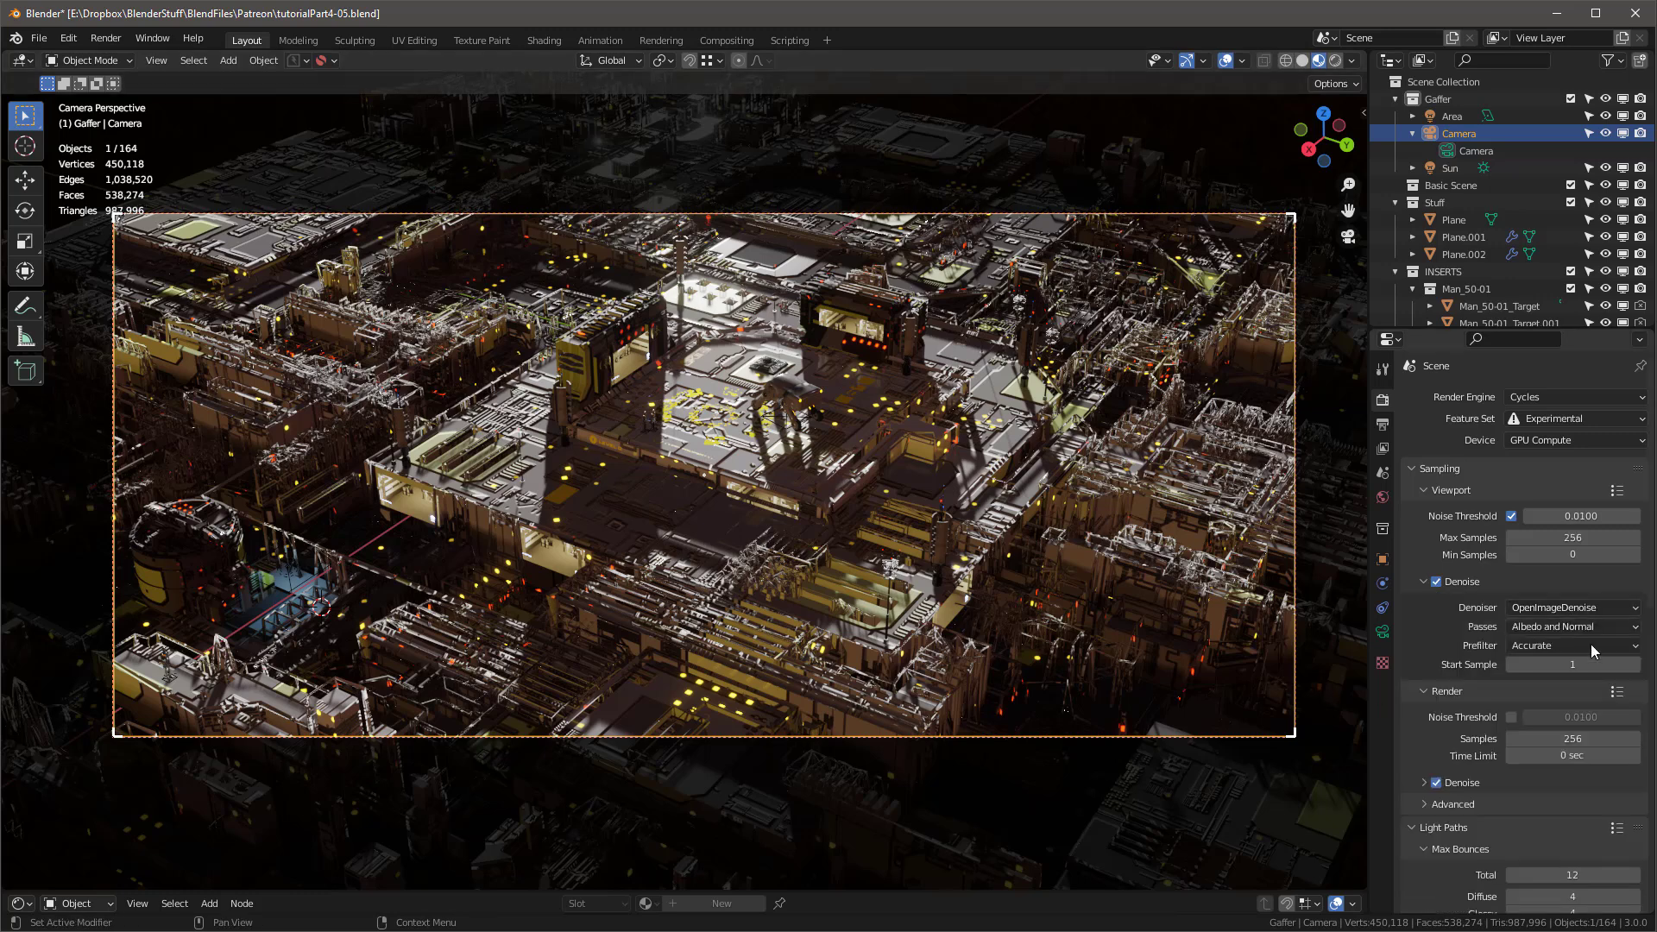
left_click(1548, 611)
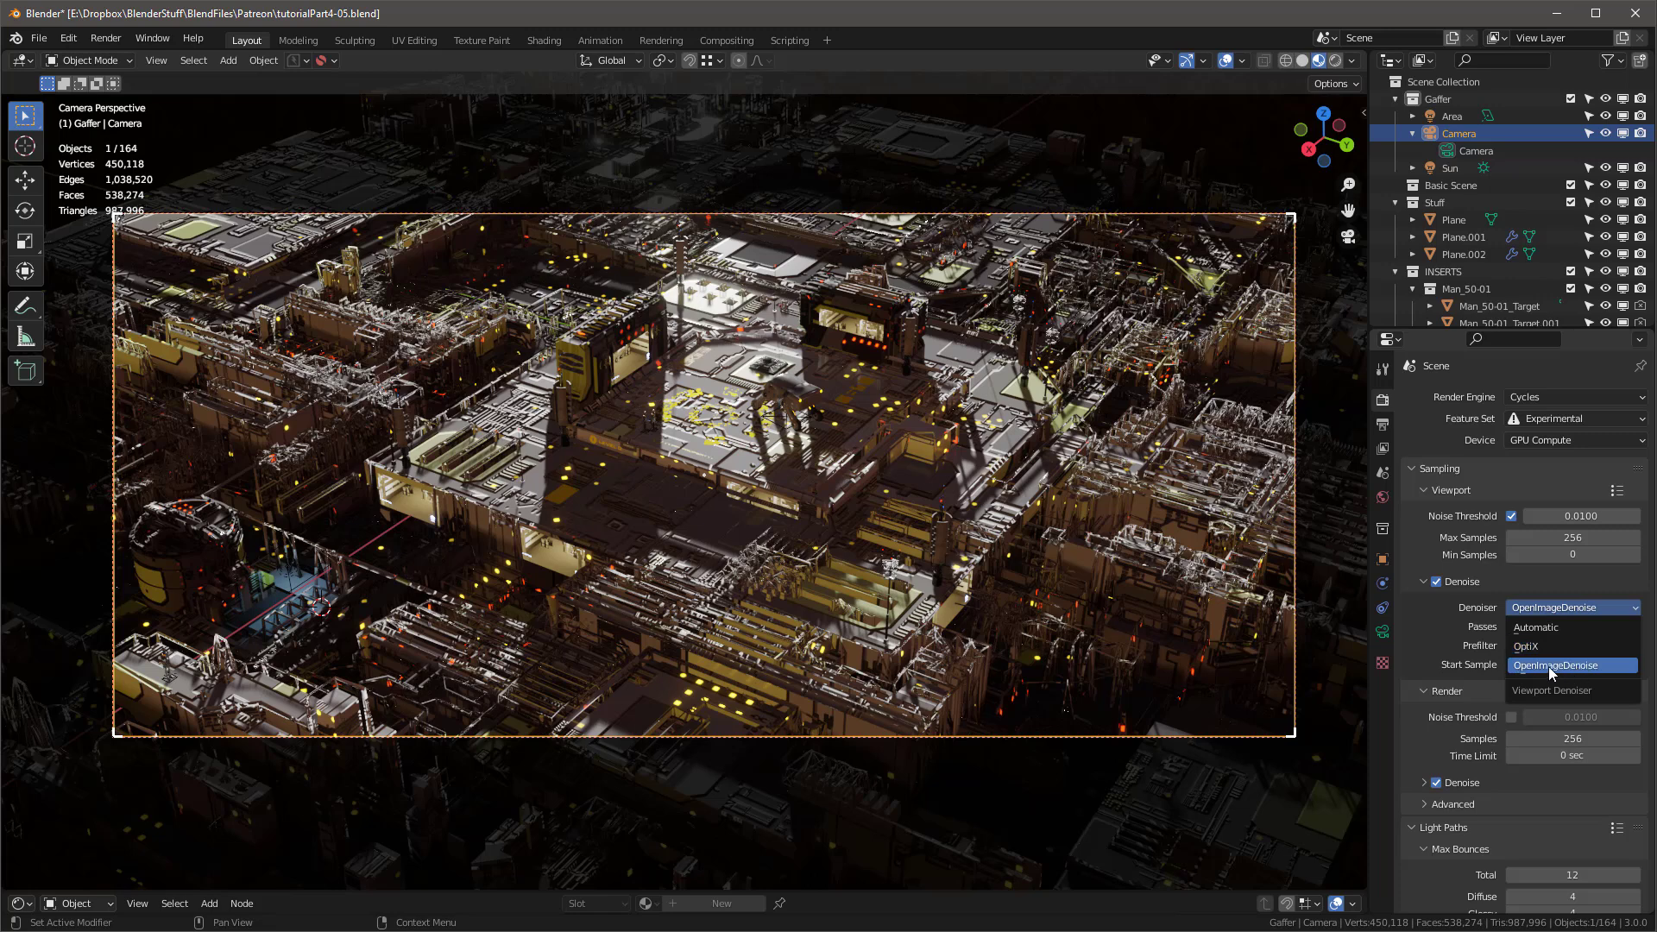
left_click(1575, 648)
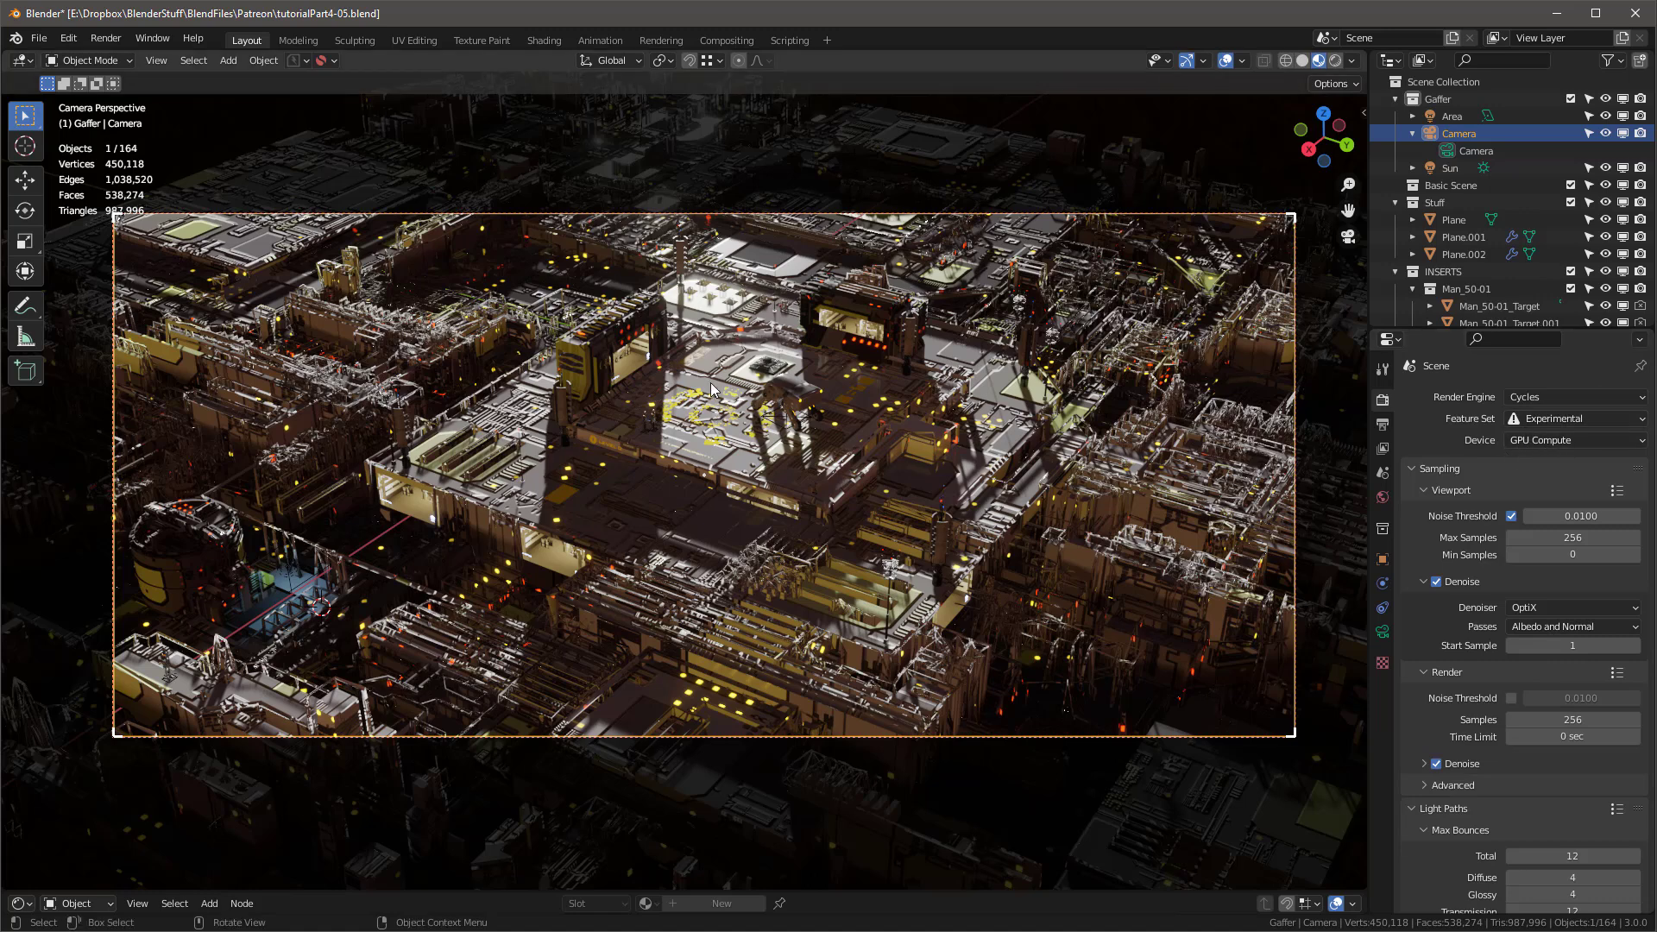
Step: Set the output resolution scale to 200%
left_click(1382, 425)
left_click(1572, 453)
type("200")
key("Return")
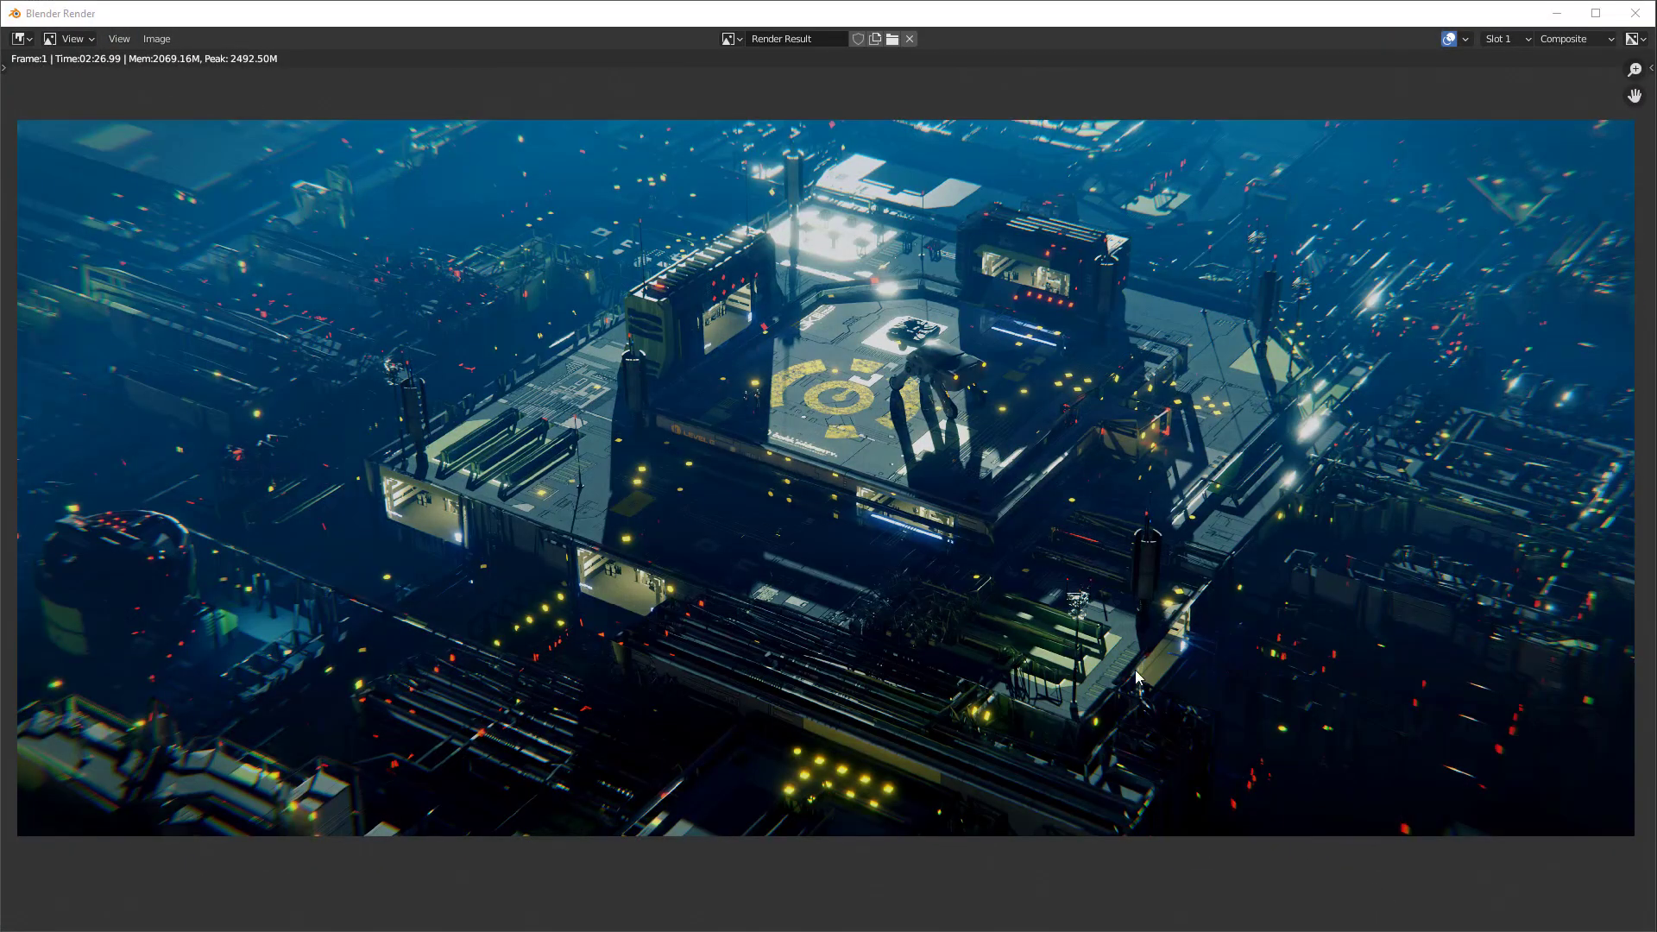
Step: Compare the raw View Layer image with the Composite result of the finished render
left_click(1571, 39)
left_click(1561, 78)
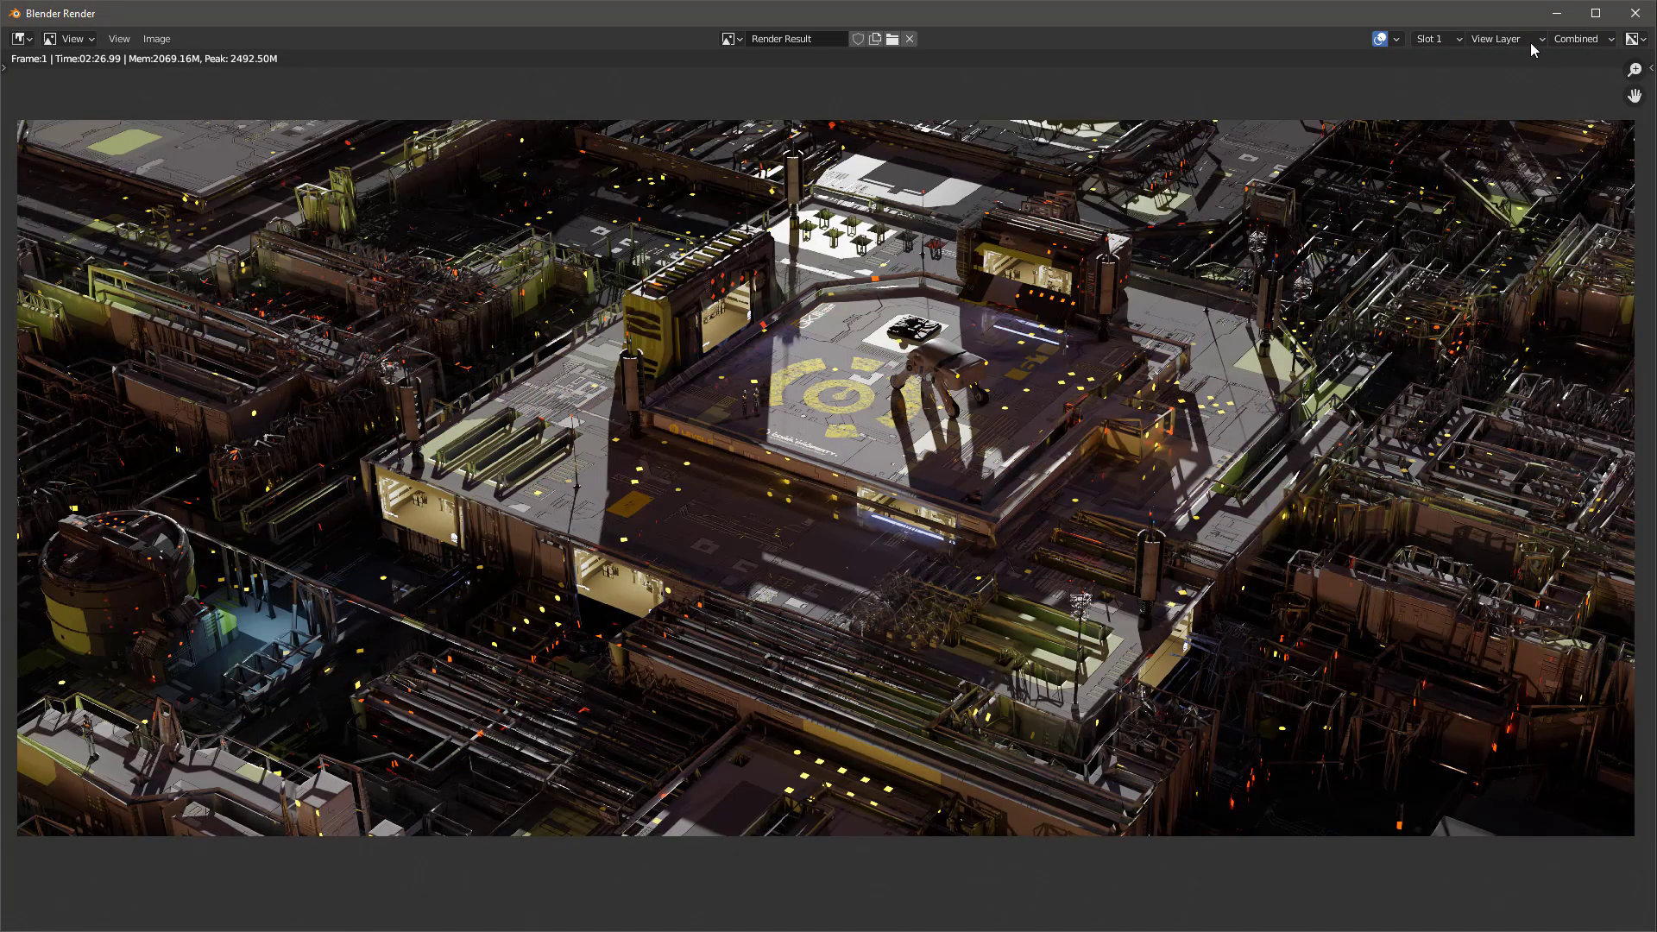
left_click(1502, 39)
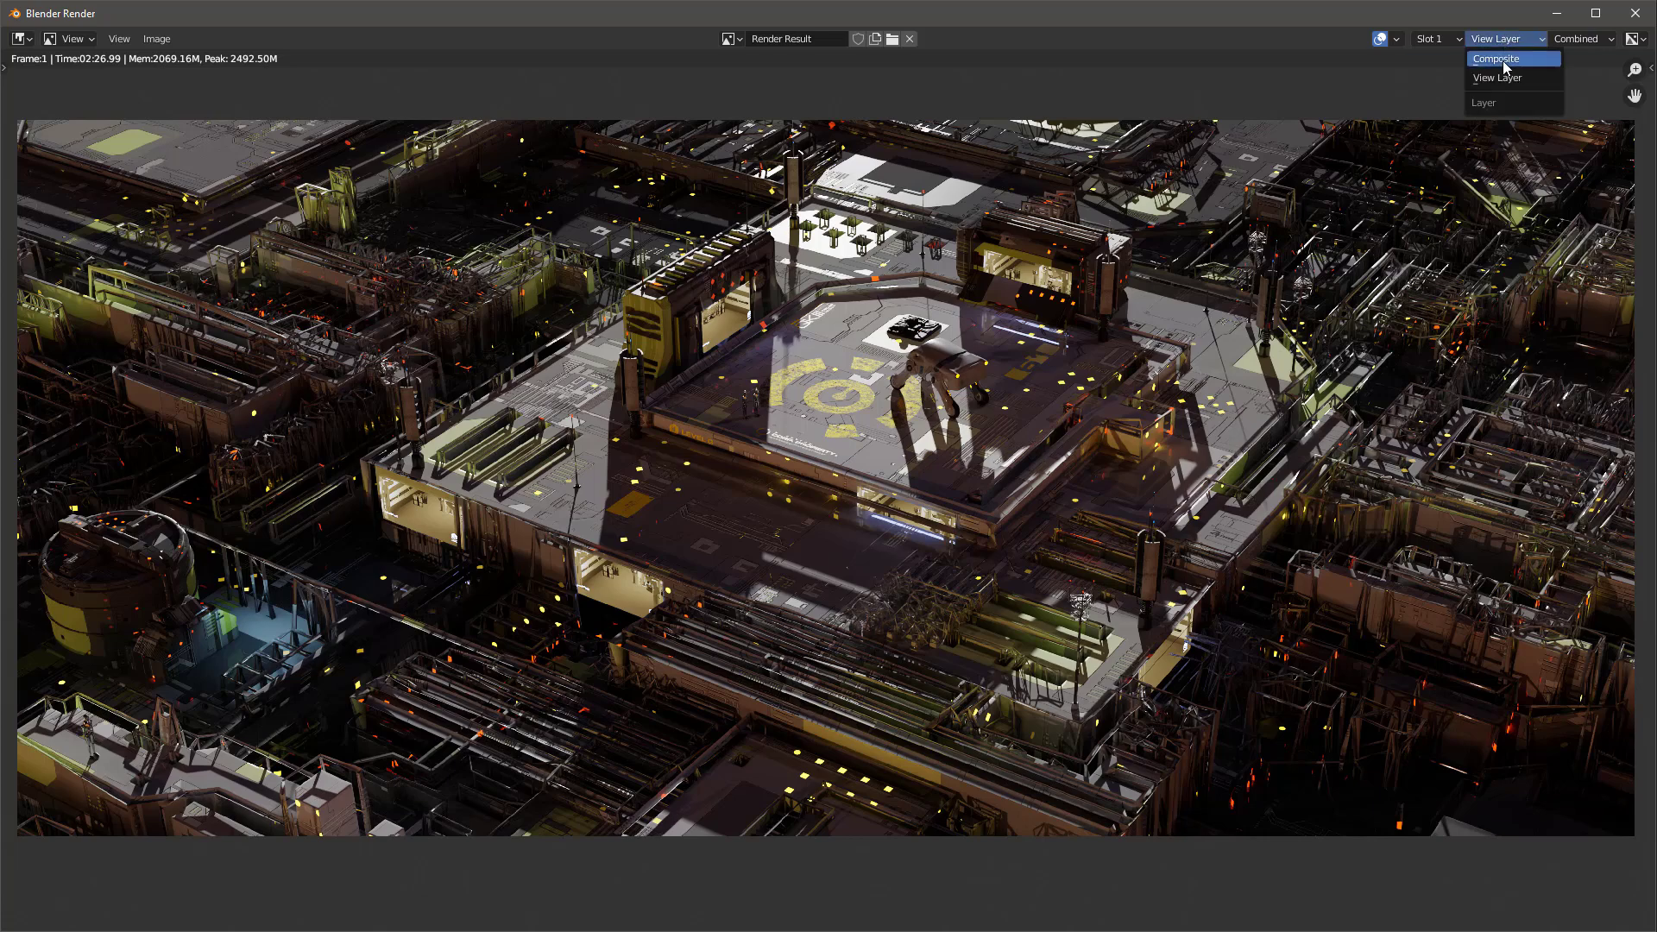
left_click(1503, 59)
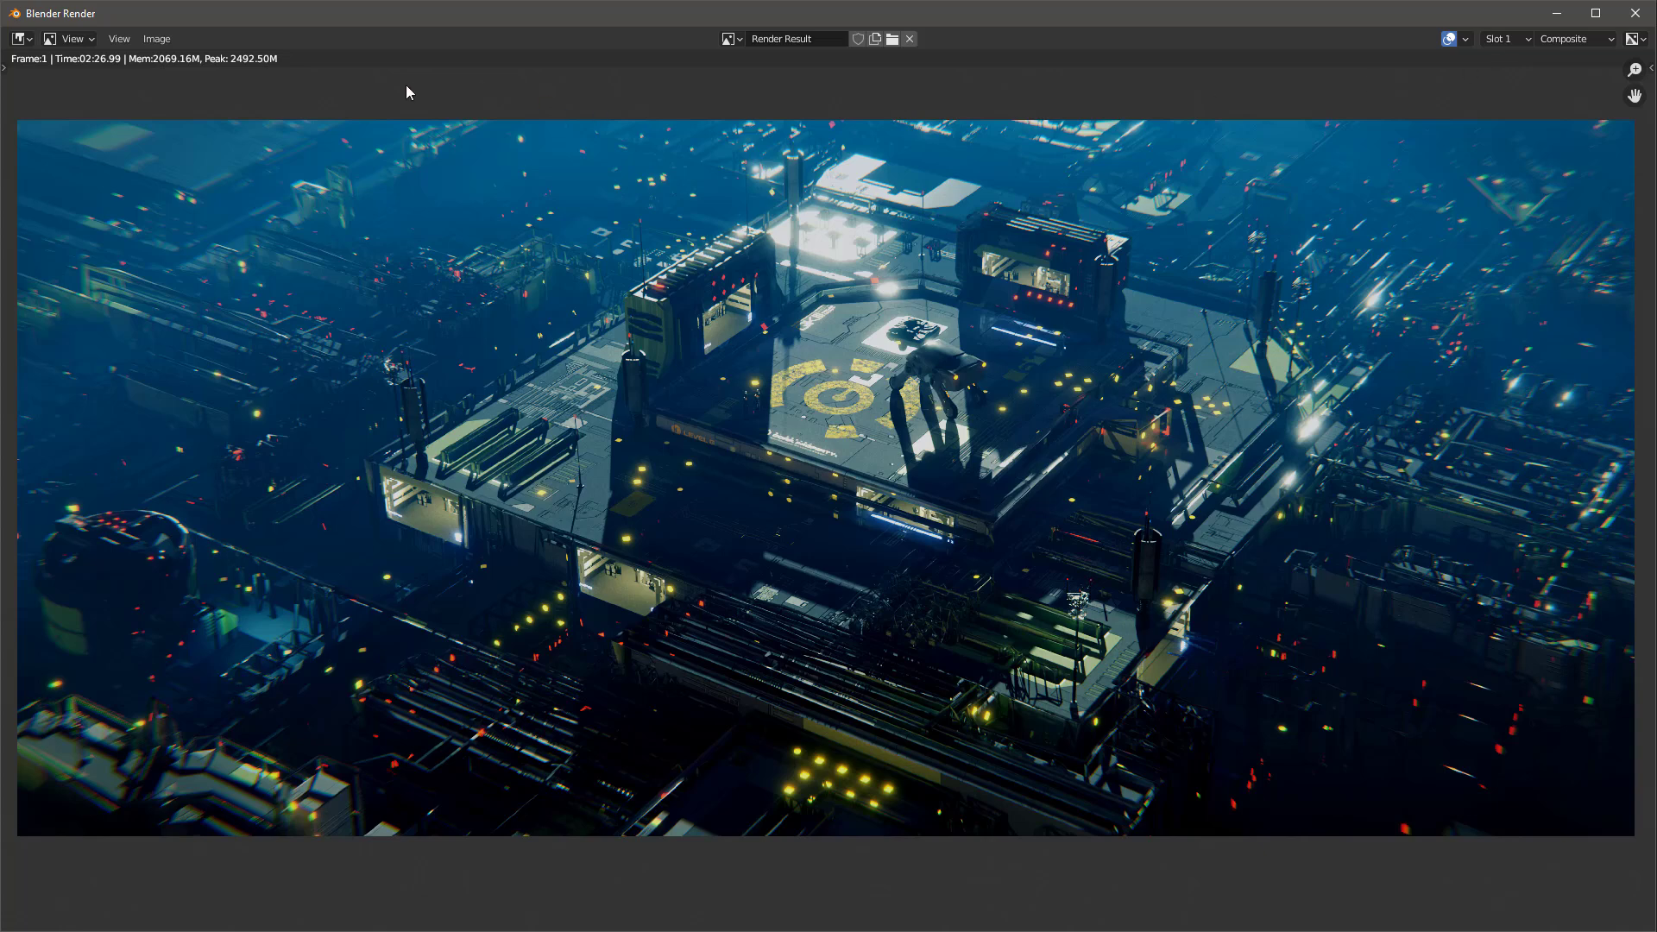
Step: Save the composited render as the JPEG disp-kops16.jpg in the Renders folder
key("shift+alt+s")
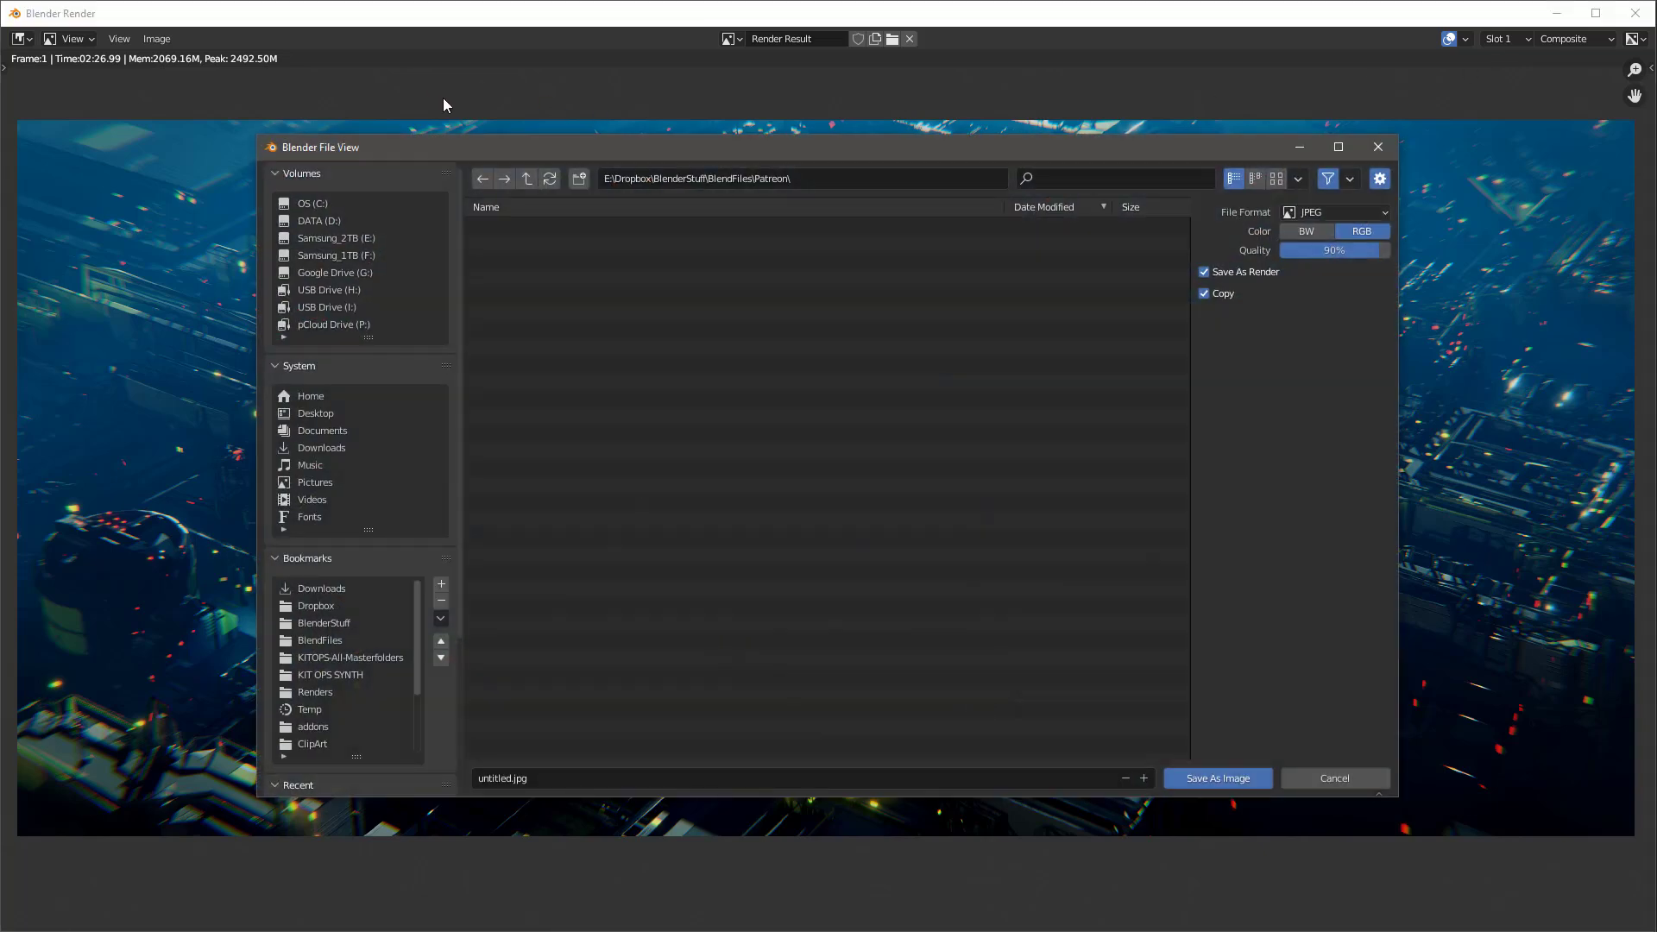
left_click(1144, 778)
left_click(1146, 779)
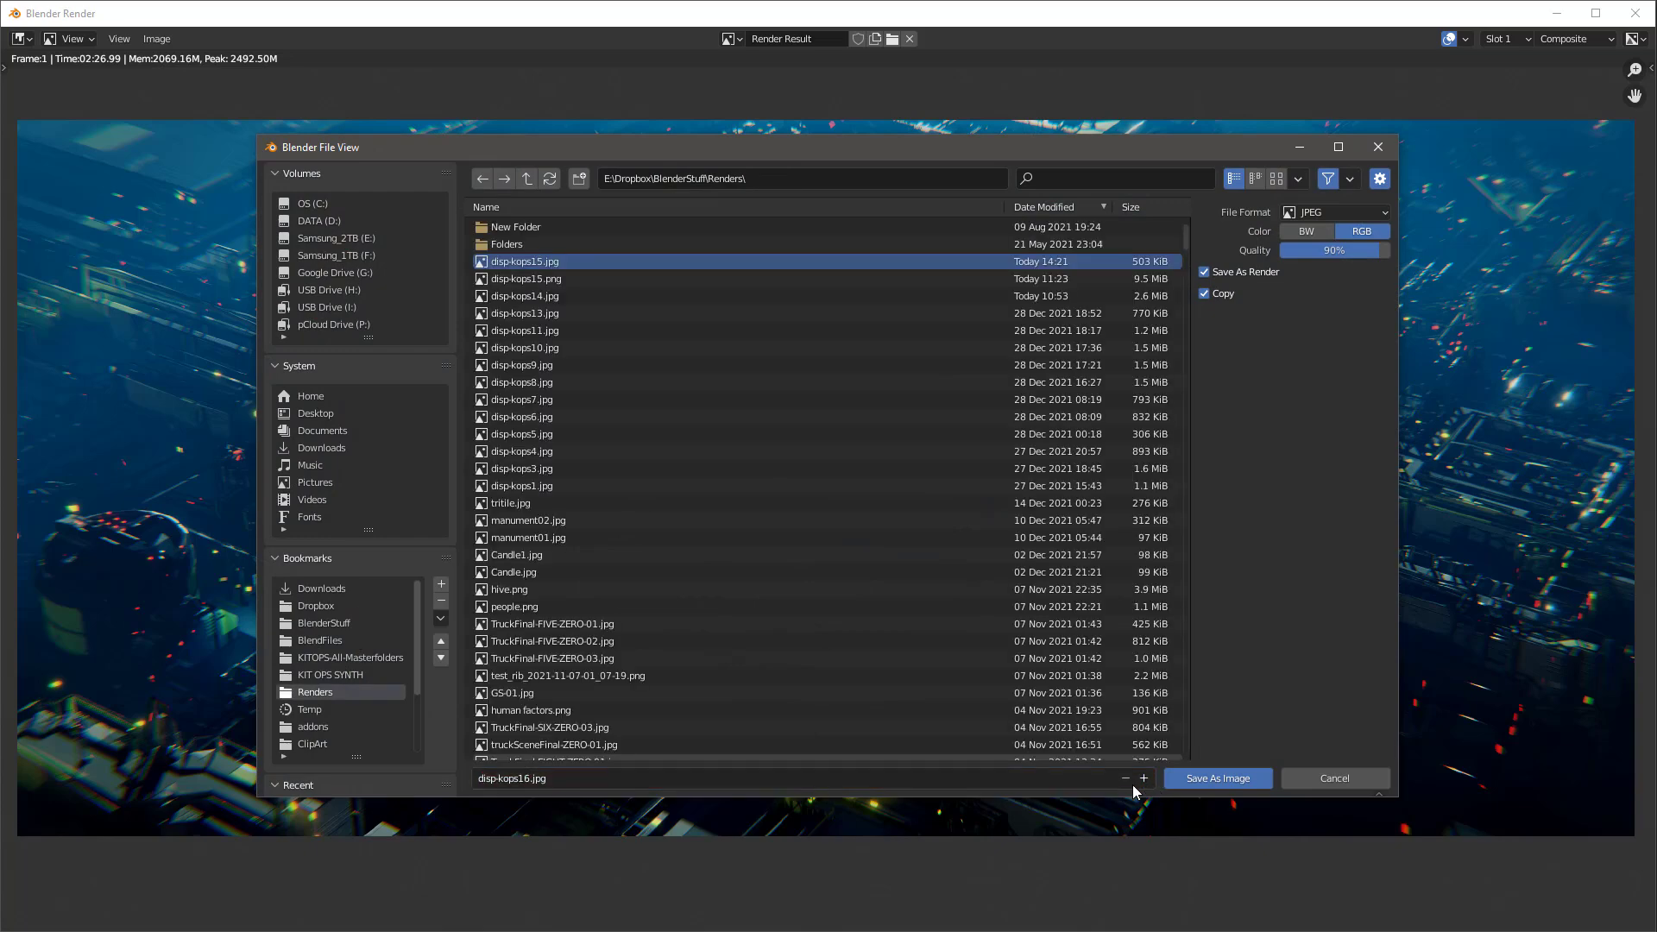
left_click(1202, 779)
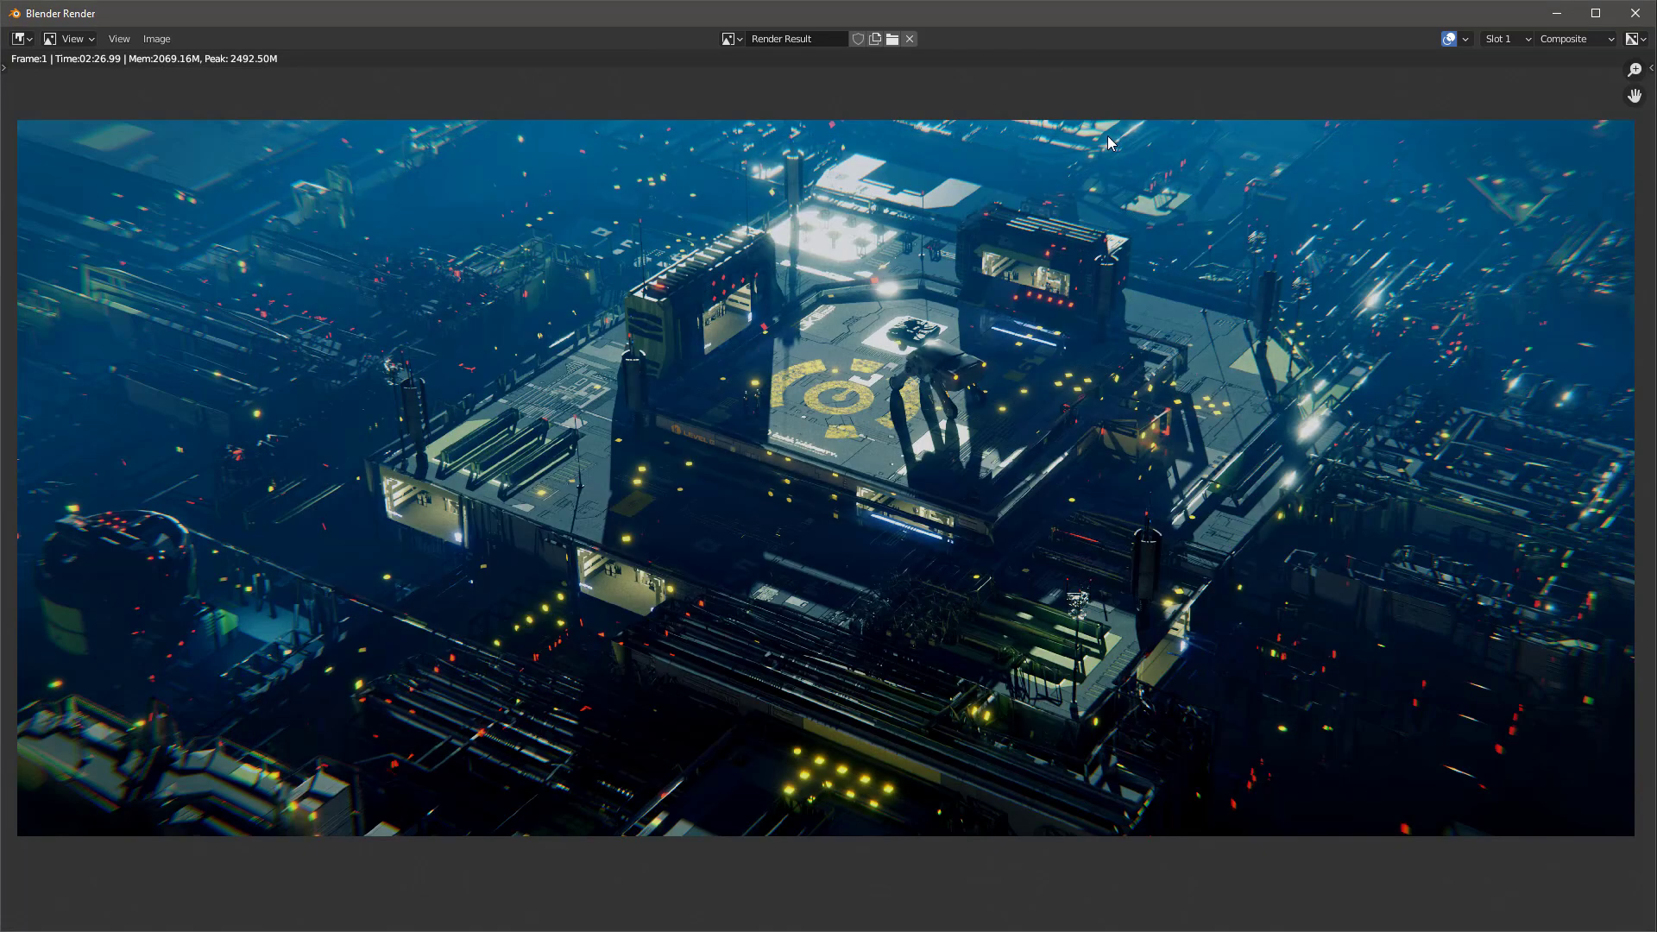